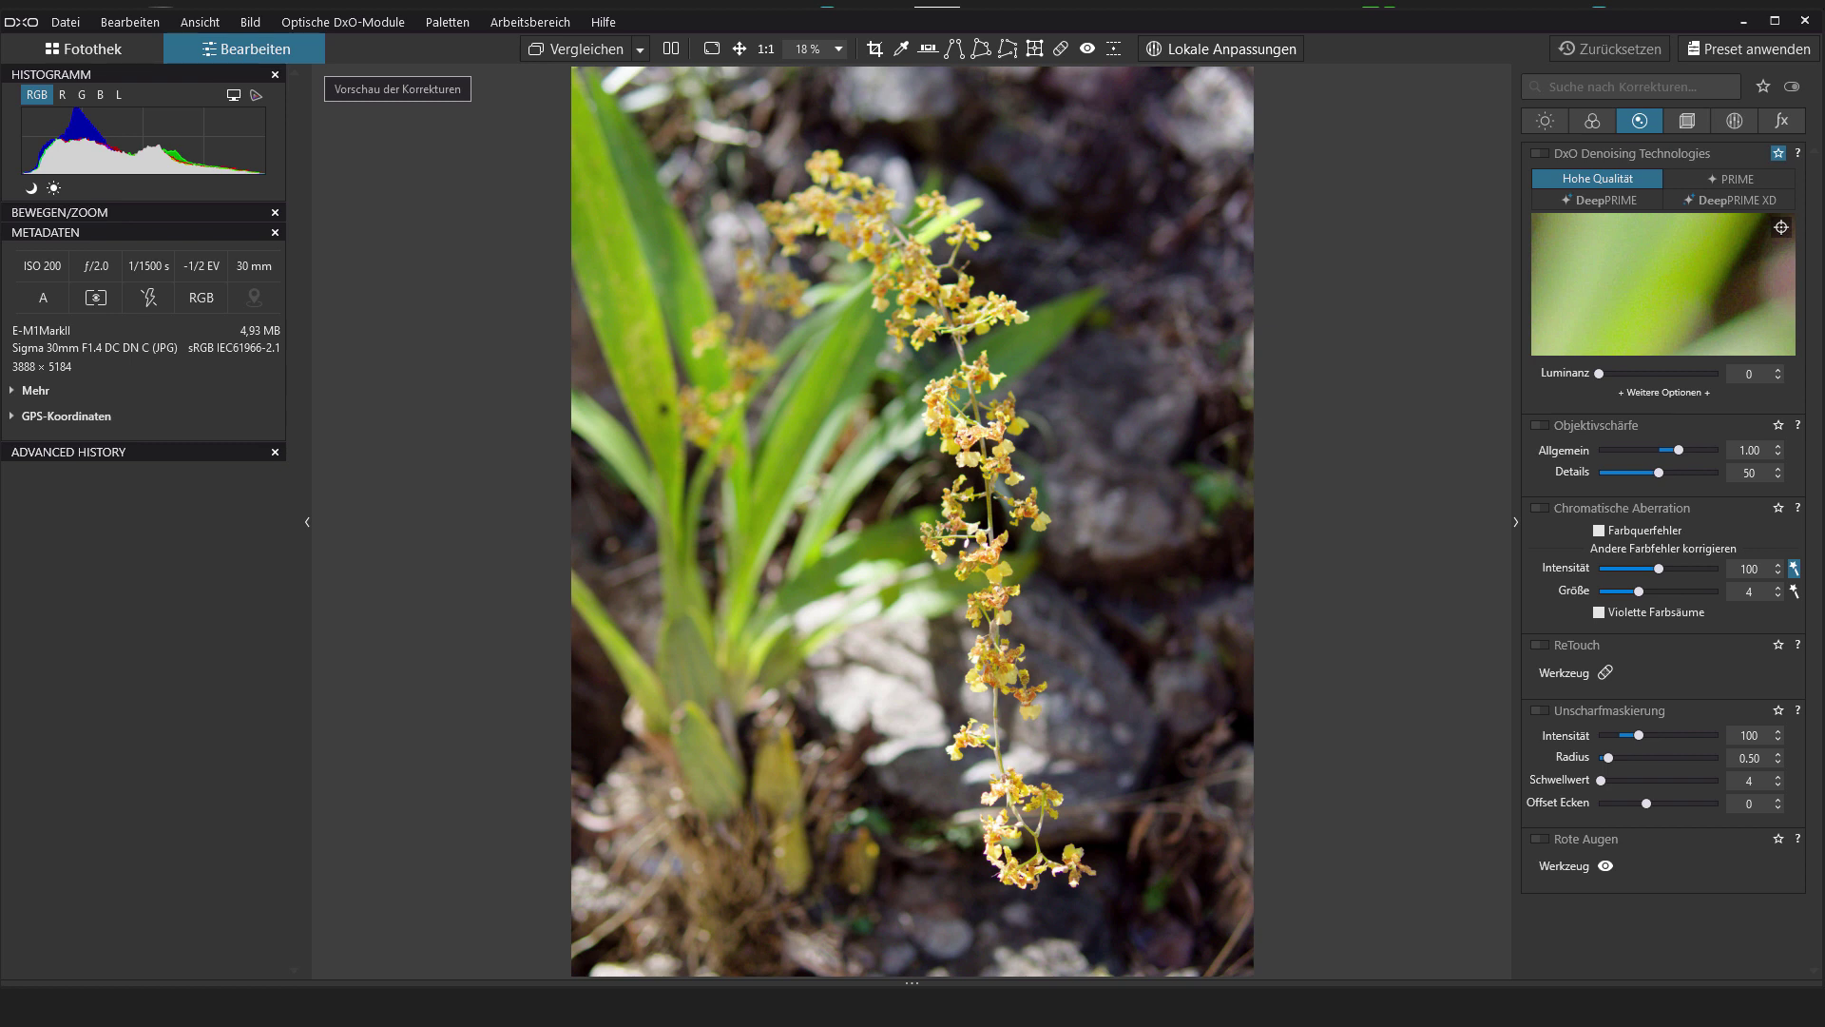
Adjust chromatic aberration correction on the RAW orchid photo to intensity 100, size 4
mouse_move(874, 580)
left_mouse_down()
mouse_move(808, 608)
mouse_move(903, 789)
mouse_move(851, 582)
left_mouse_up()
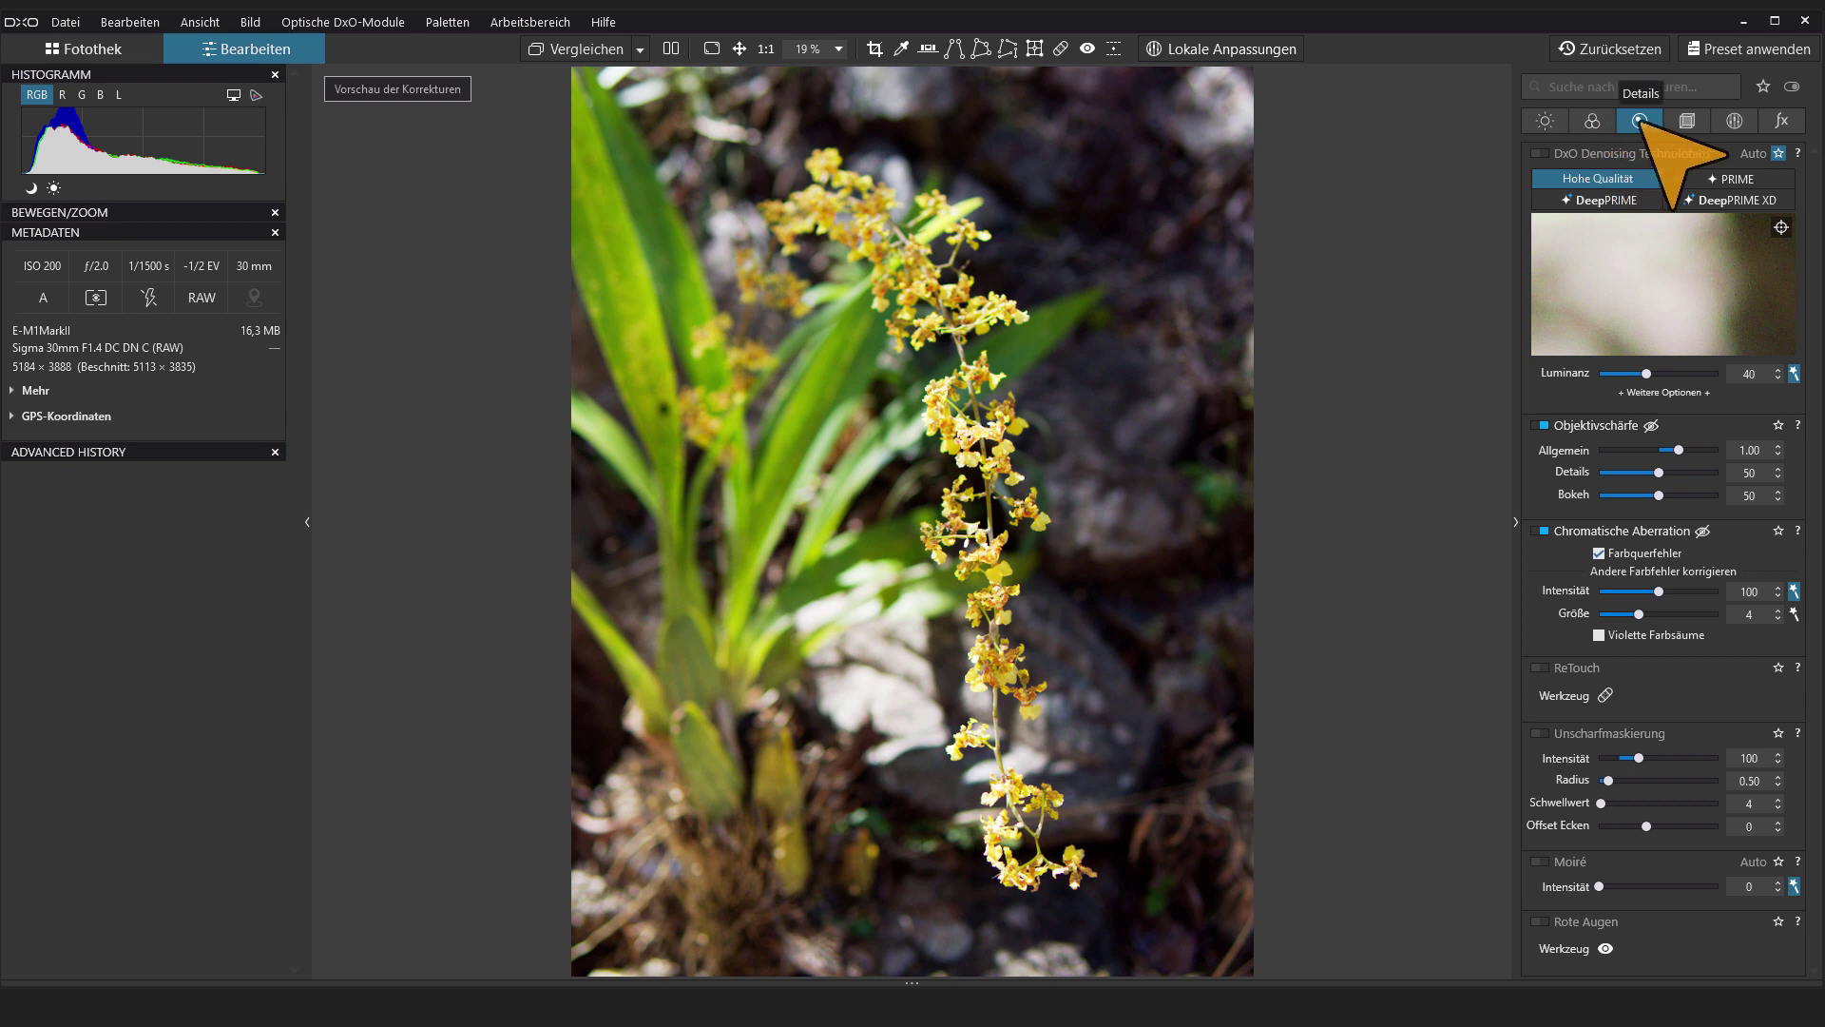
Switch noise reduction to DeepPRIME XD, comparing it with HQ in the loupe on the upper flowers
left_click(1640, 121)
left_click(1640, 121)
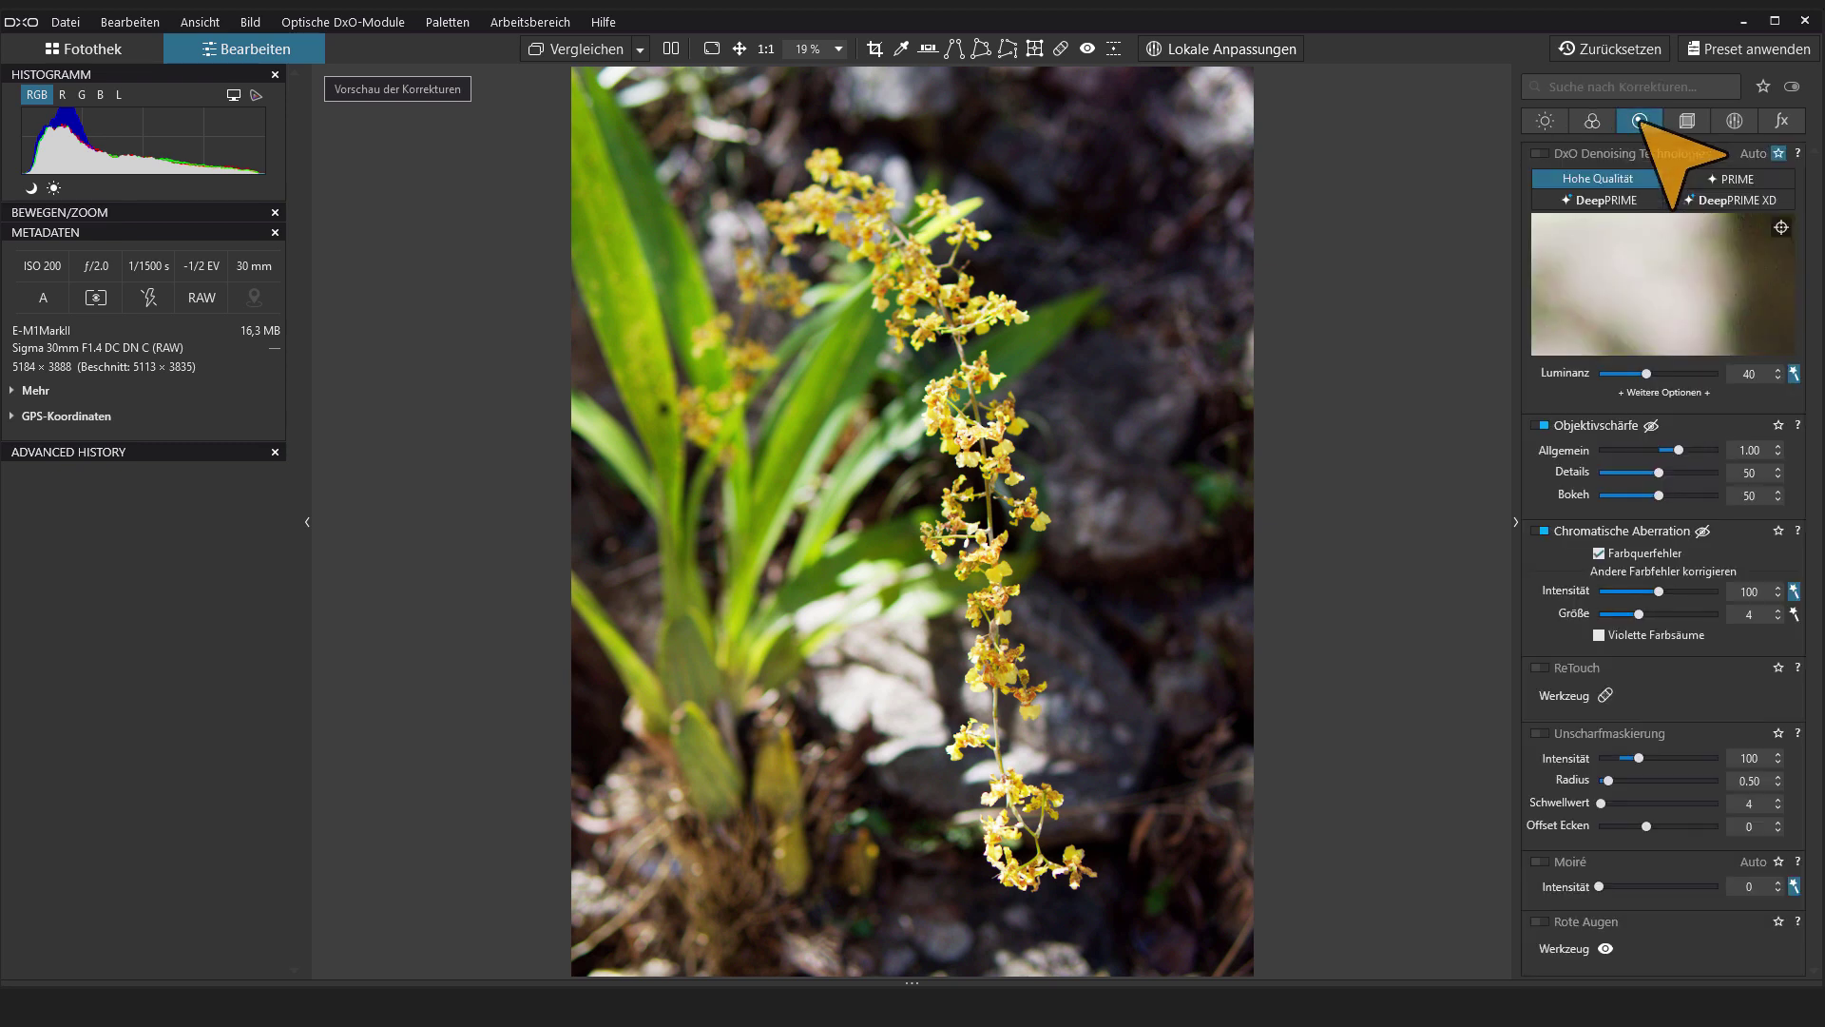
left_click(1729, 199)
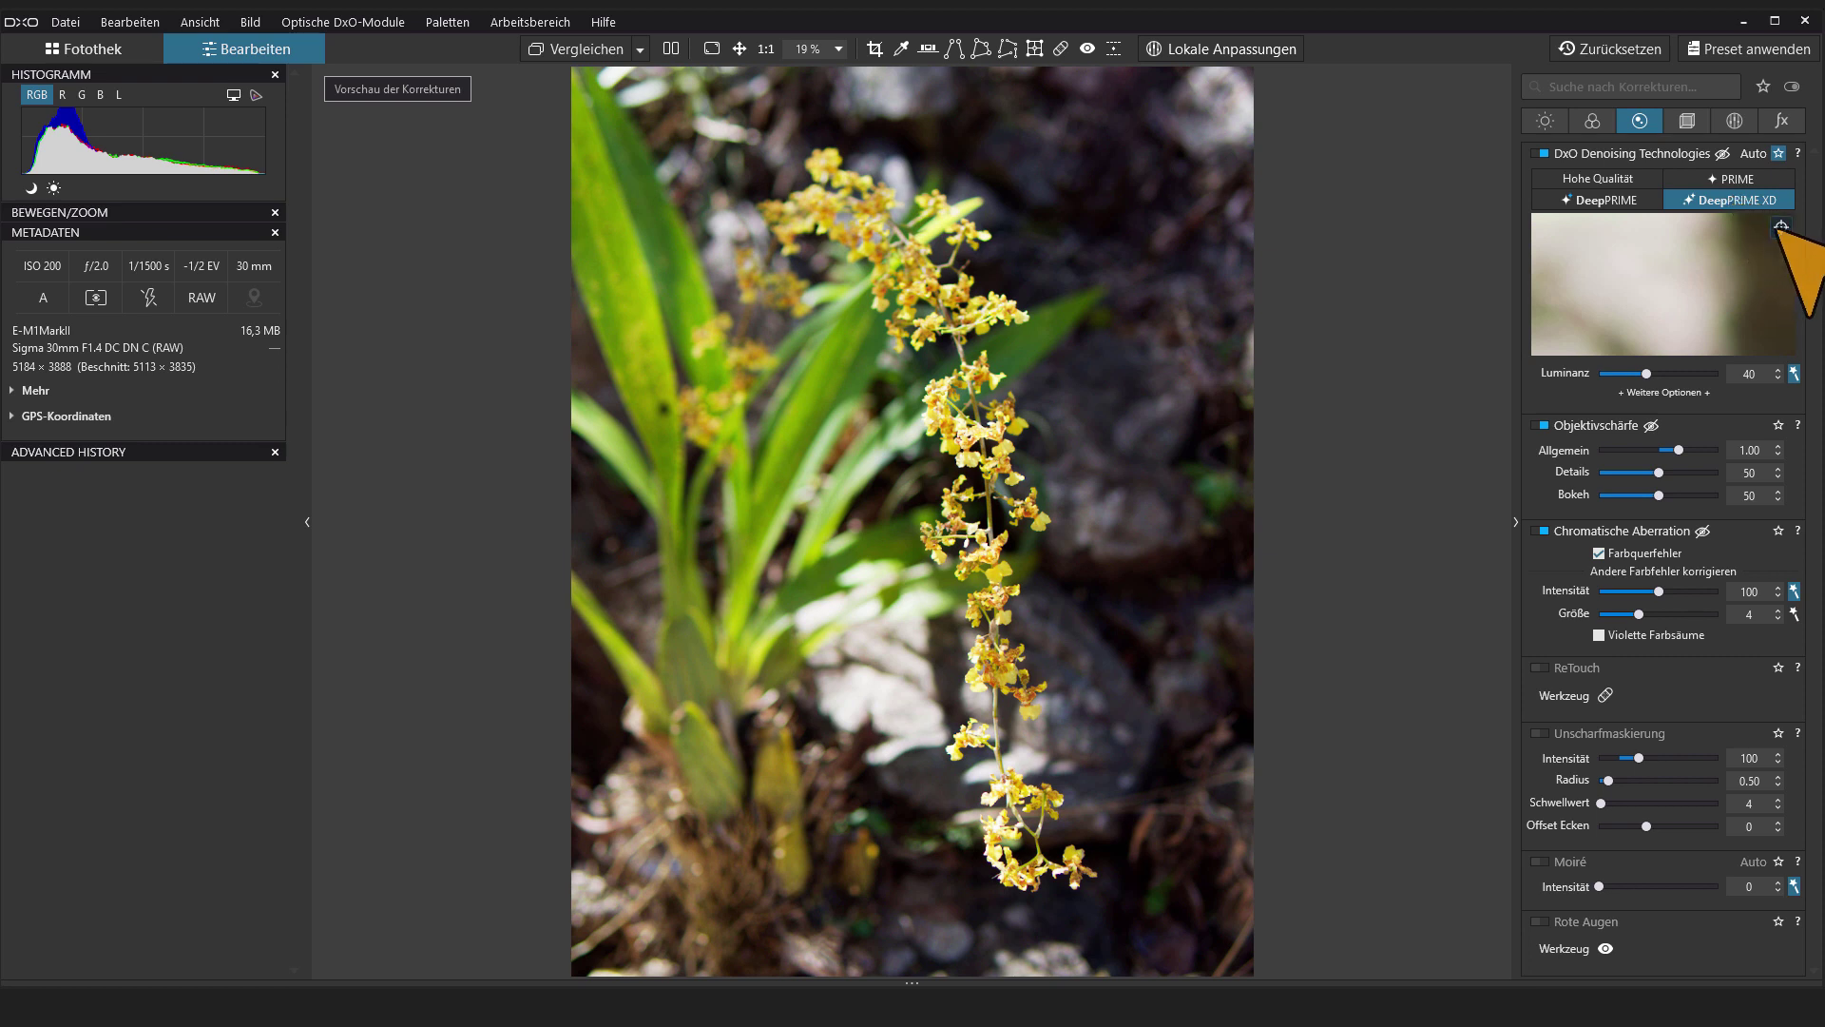
left_click(1781, 227)
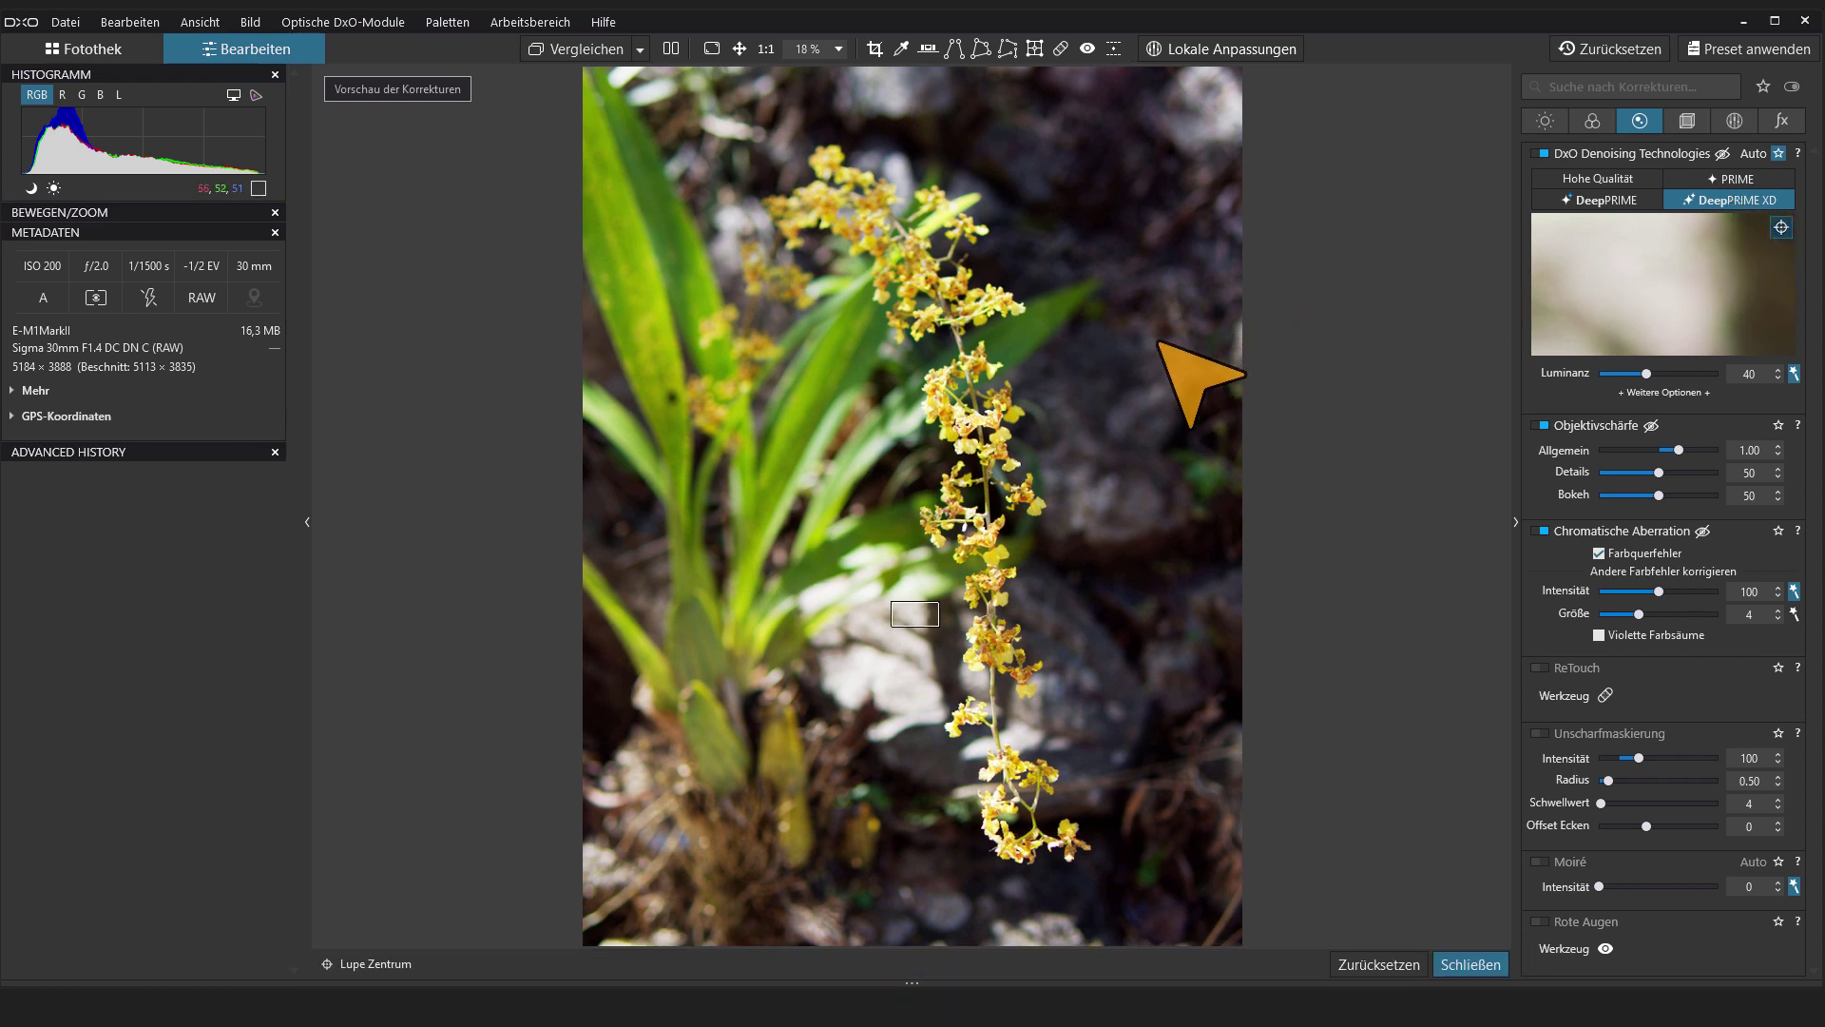
left_click(984, 285)
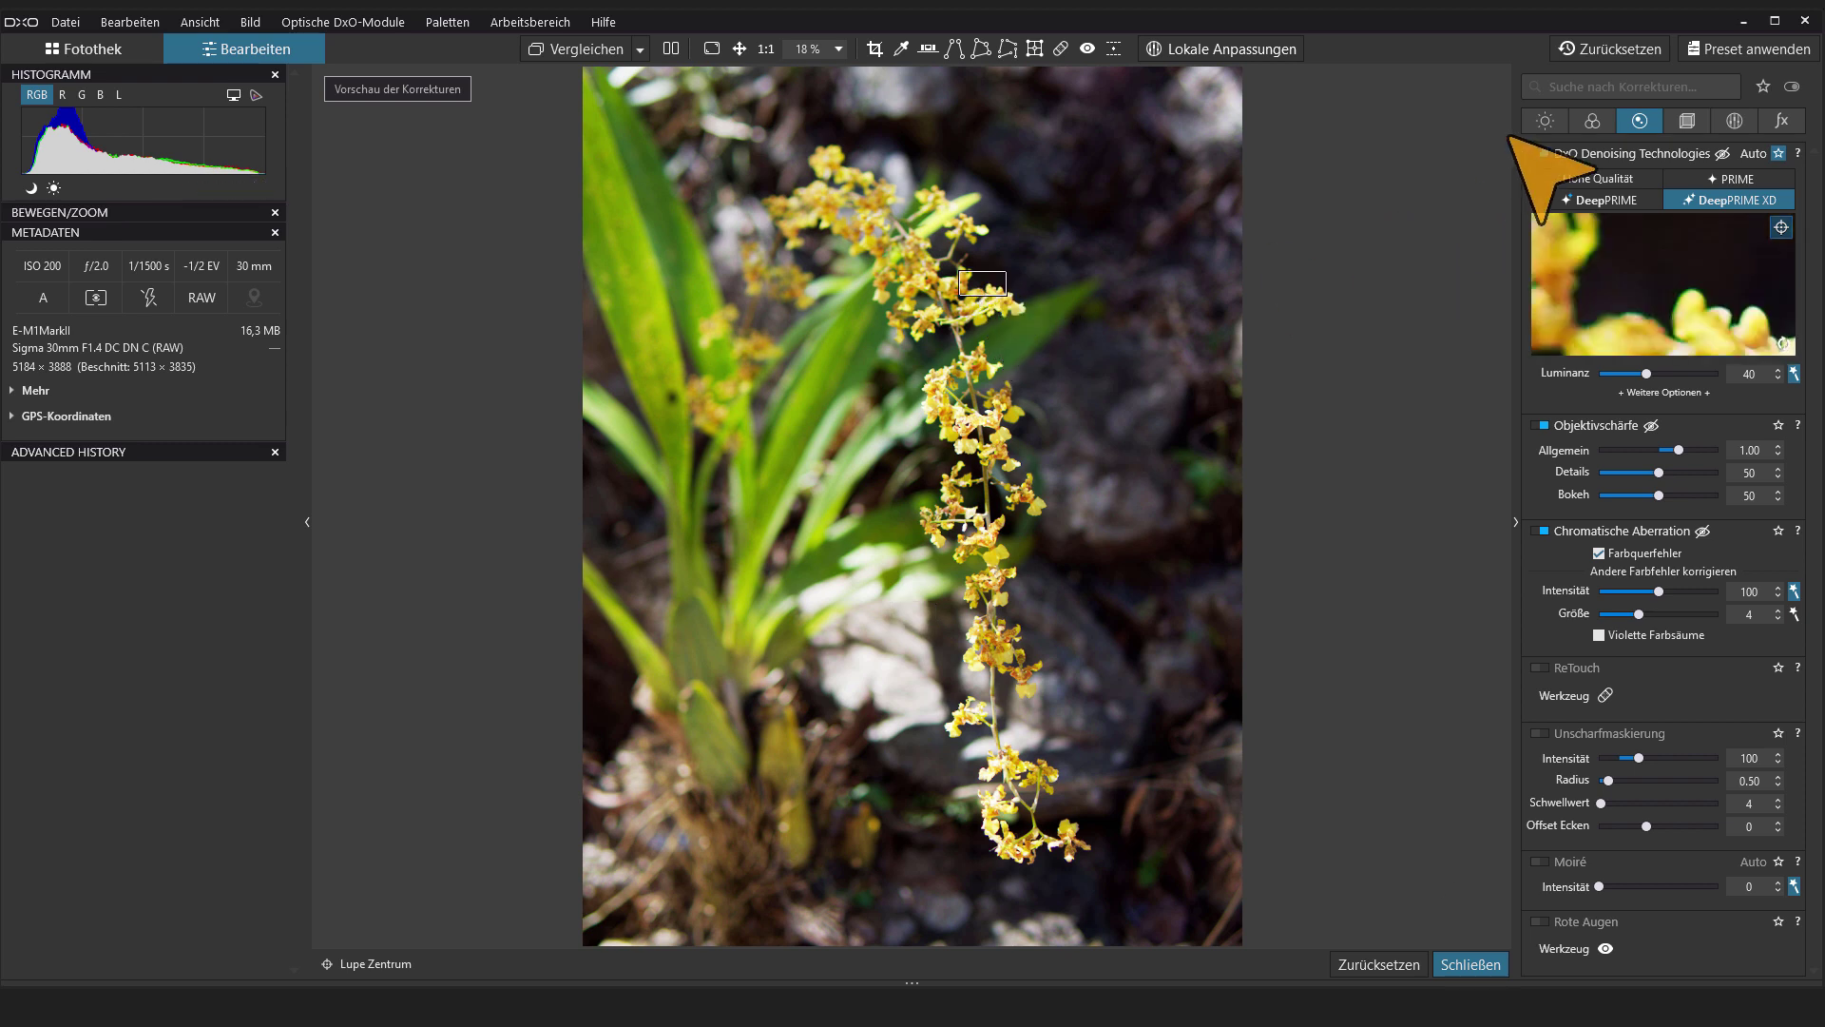
left_click(1576, 177)
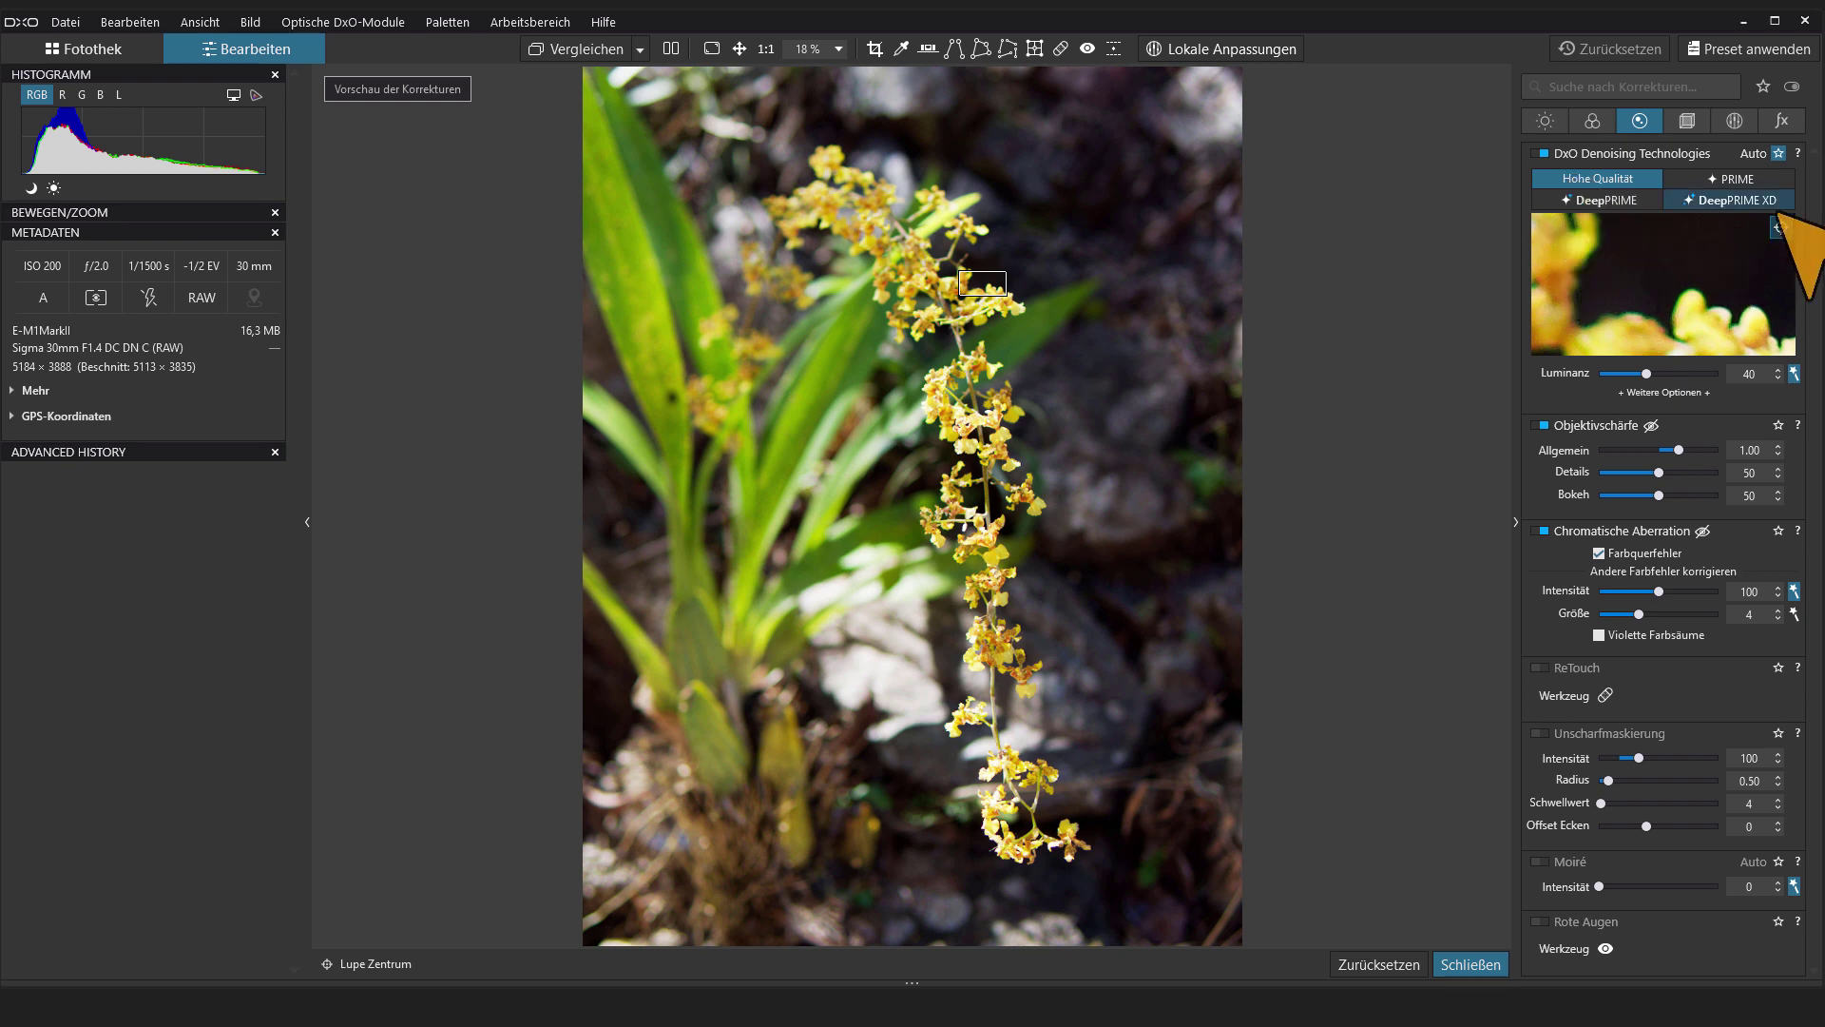
left_click(1731, 201)
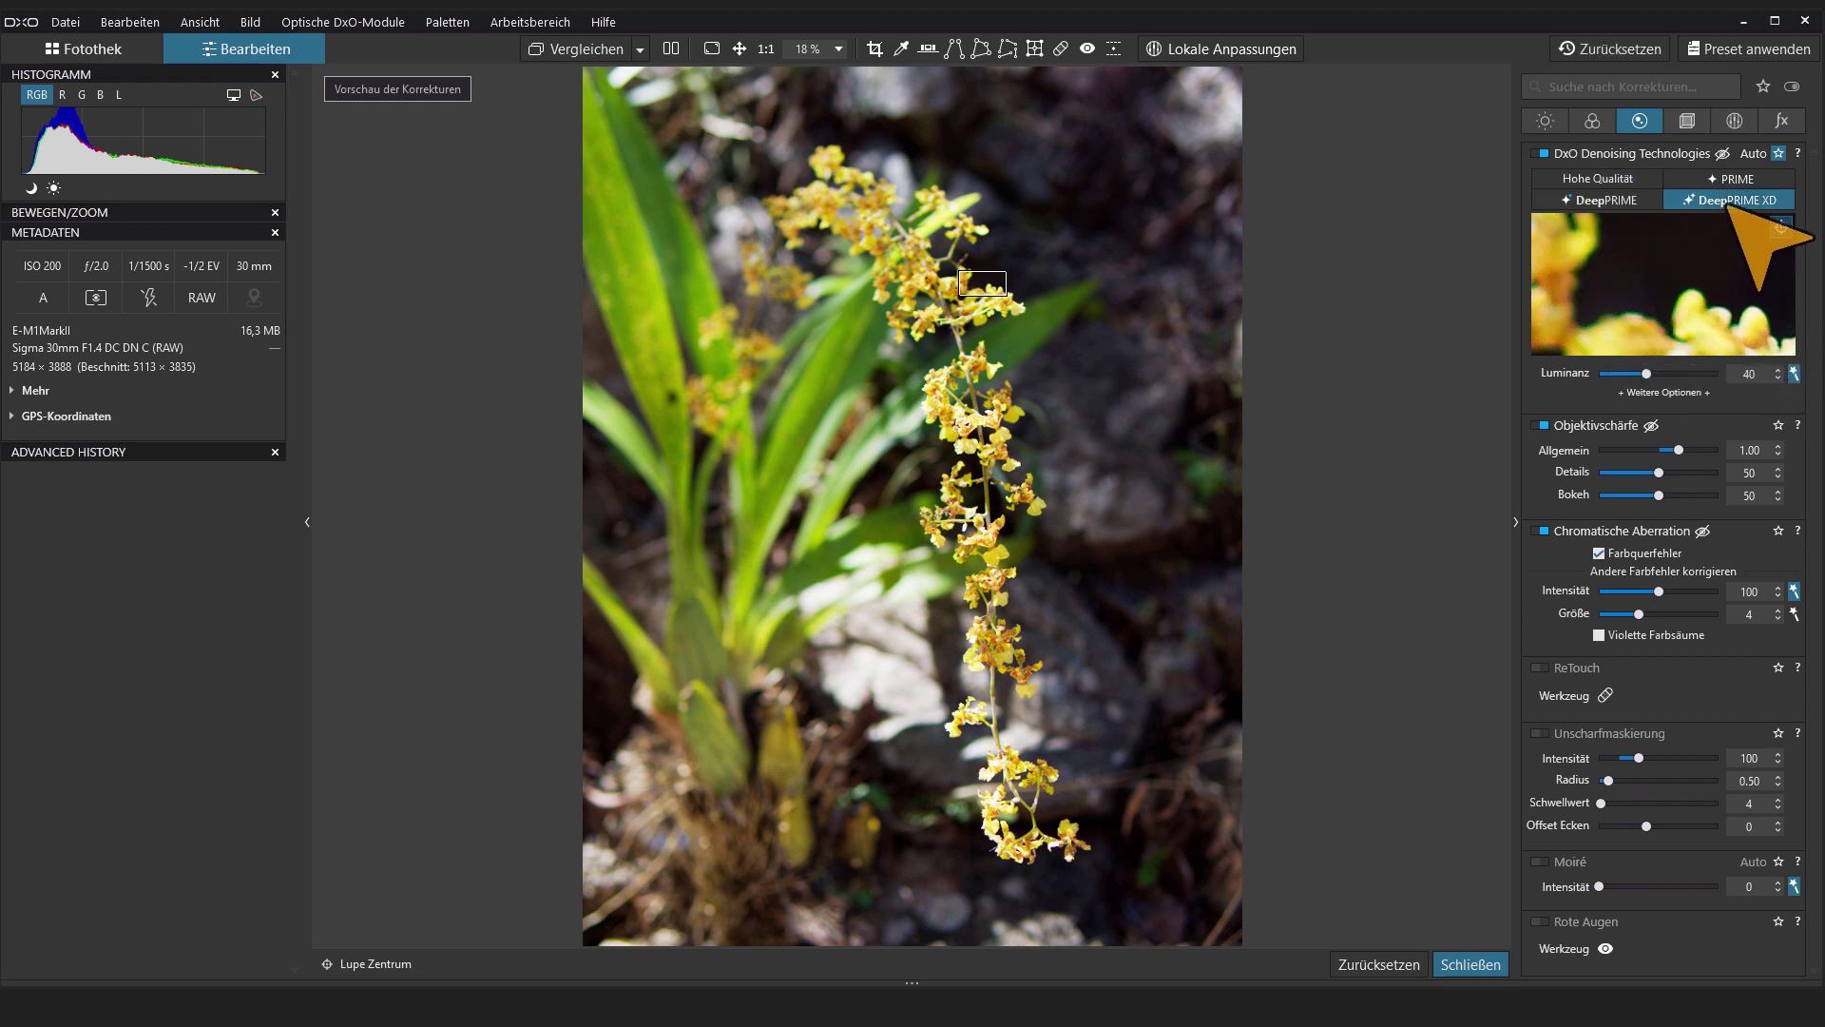
Preview the DeepPRIME XD denoising at several spots down the stem to the lower flowers
left_click(1023, 477)
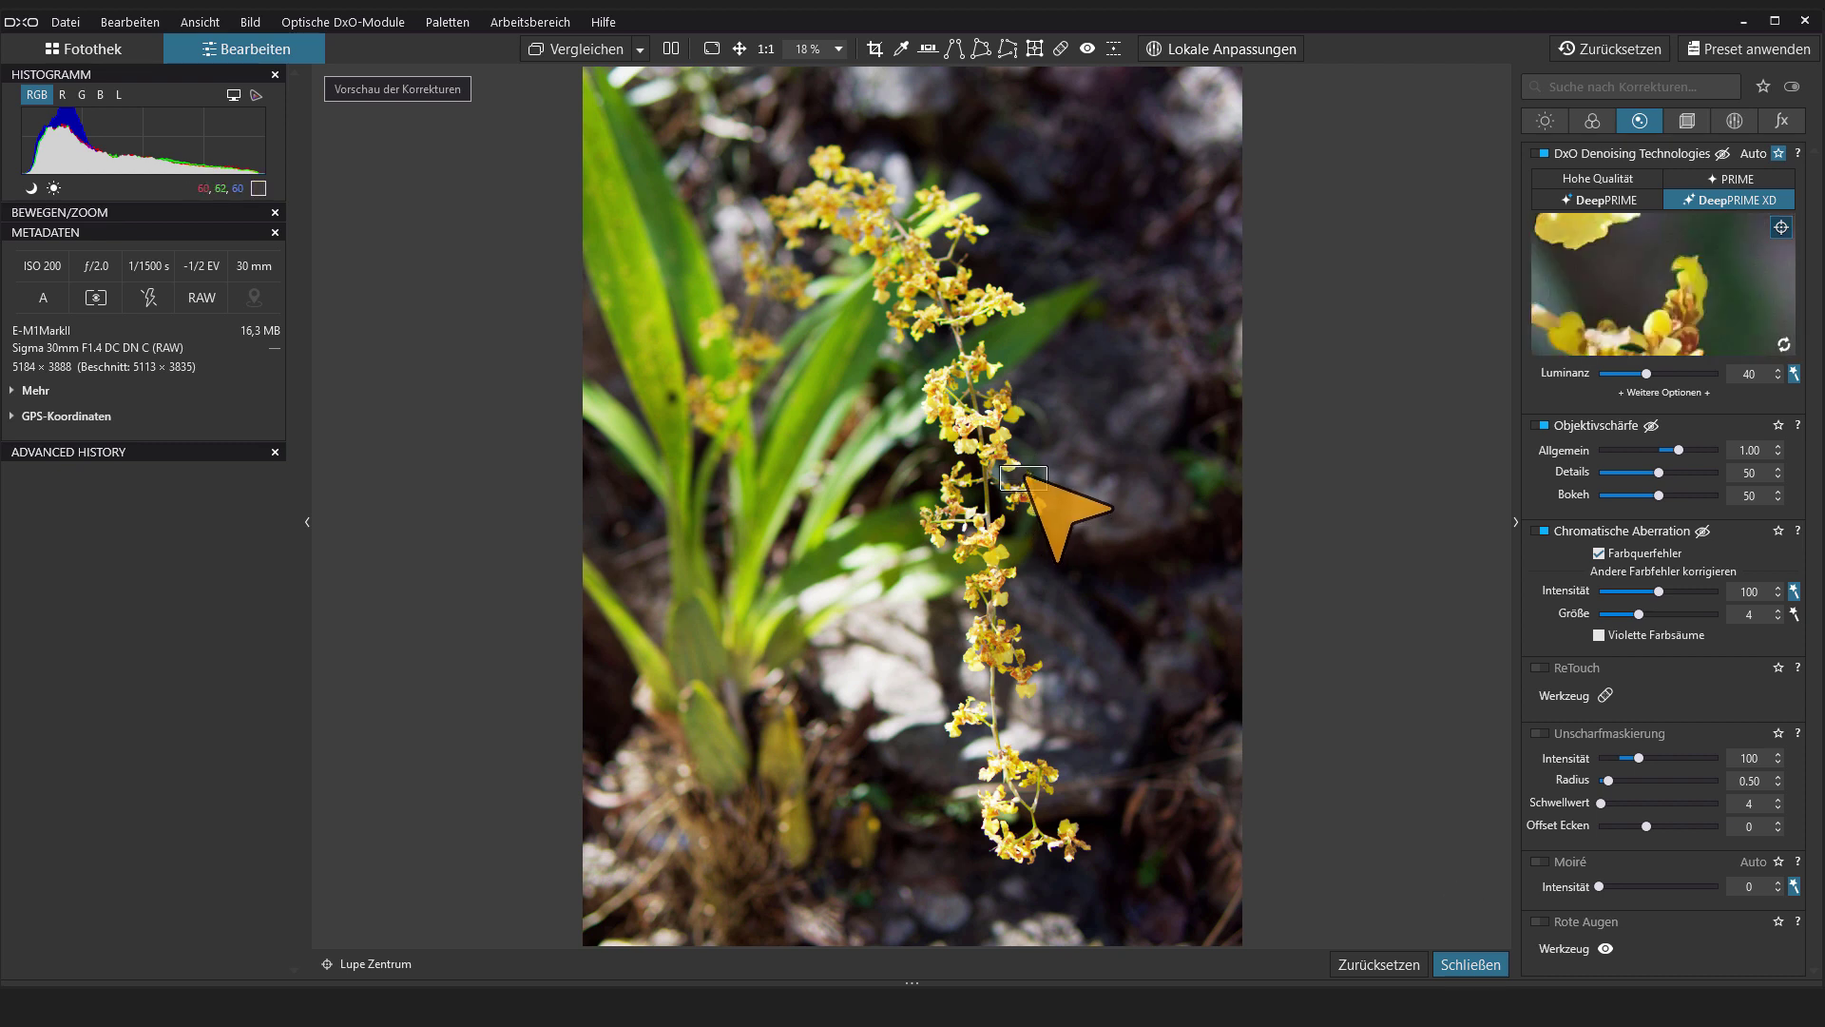
left_click(1000, 518)
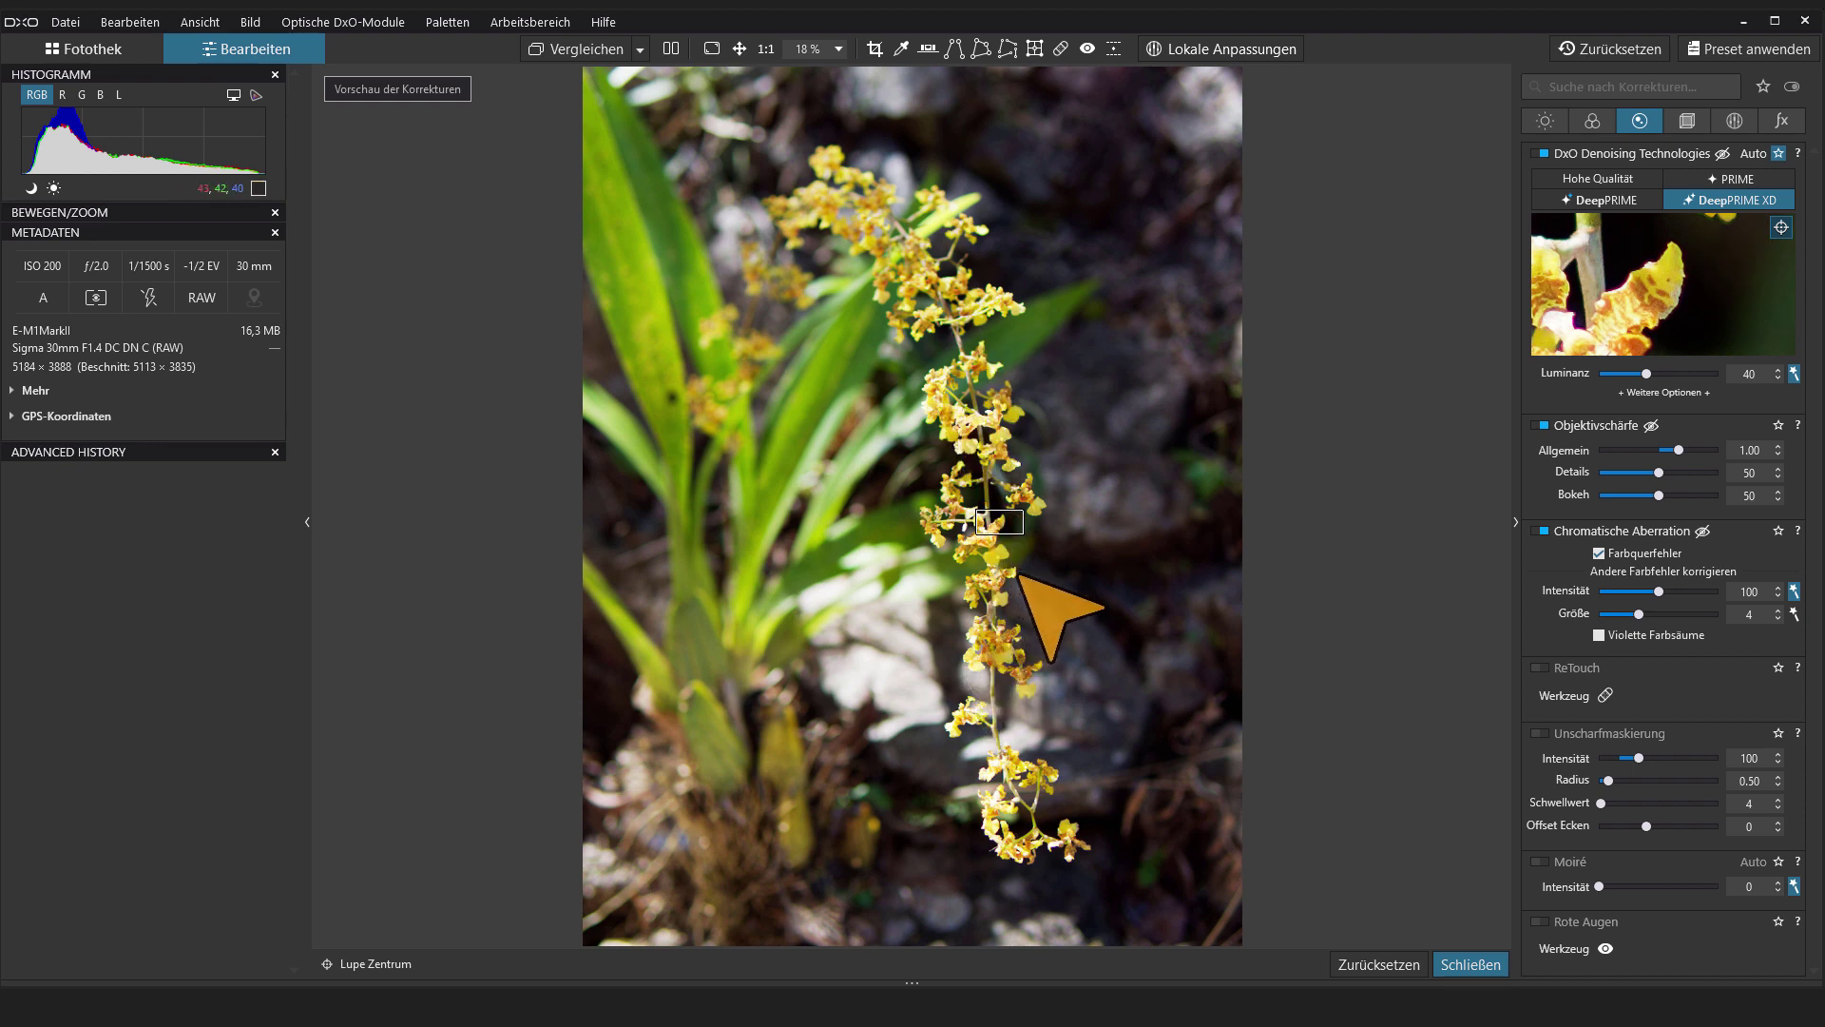
left_click(995, 550)
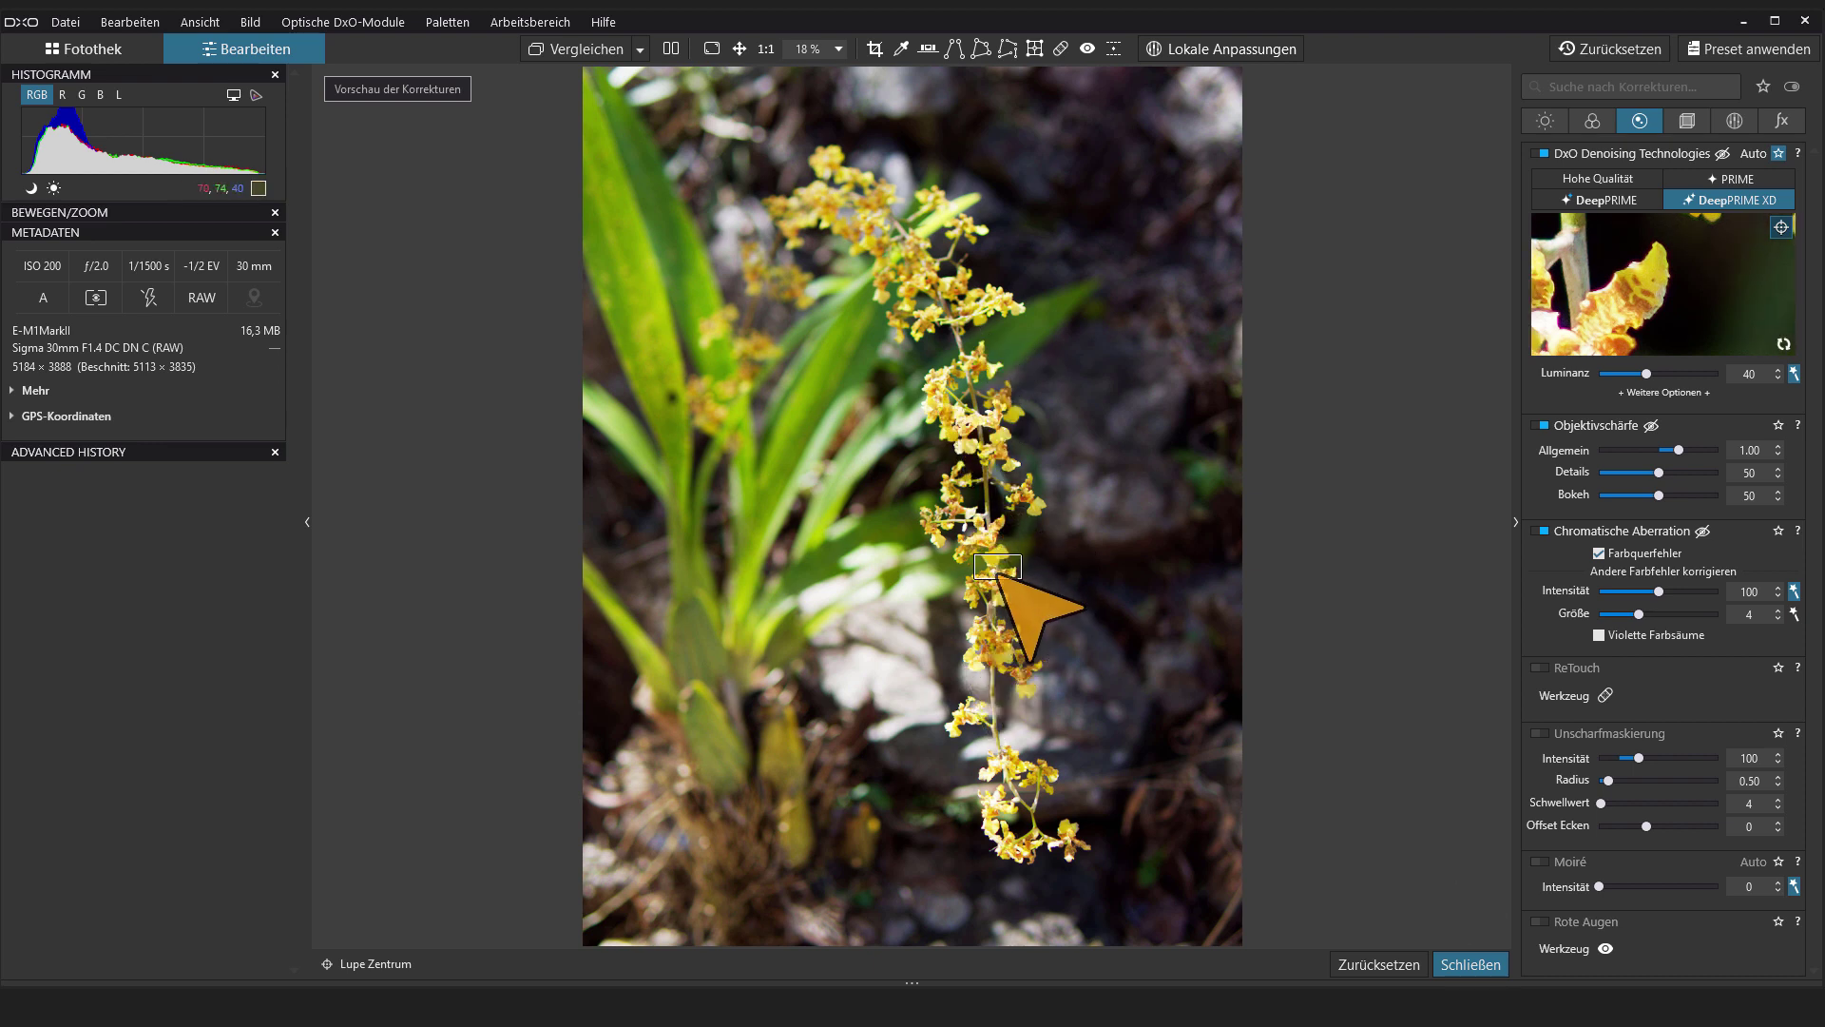
left_click(1027, 805)
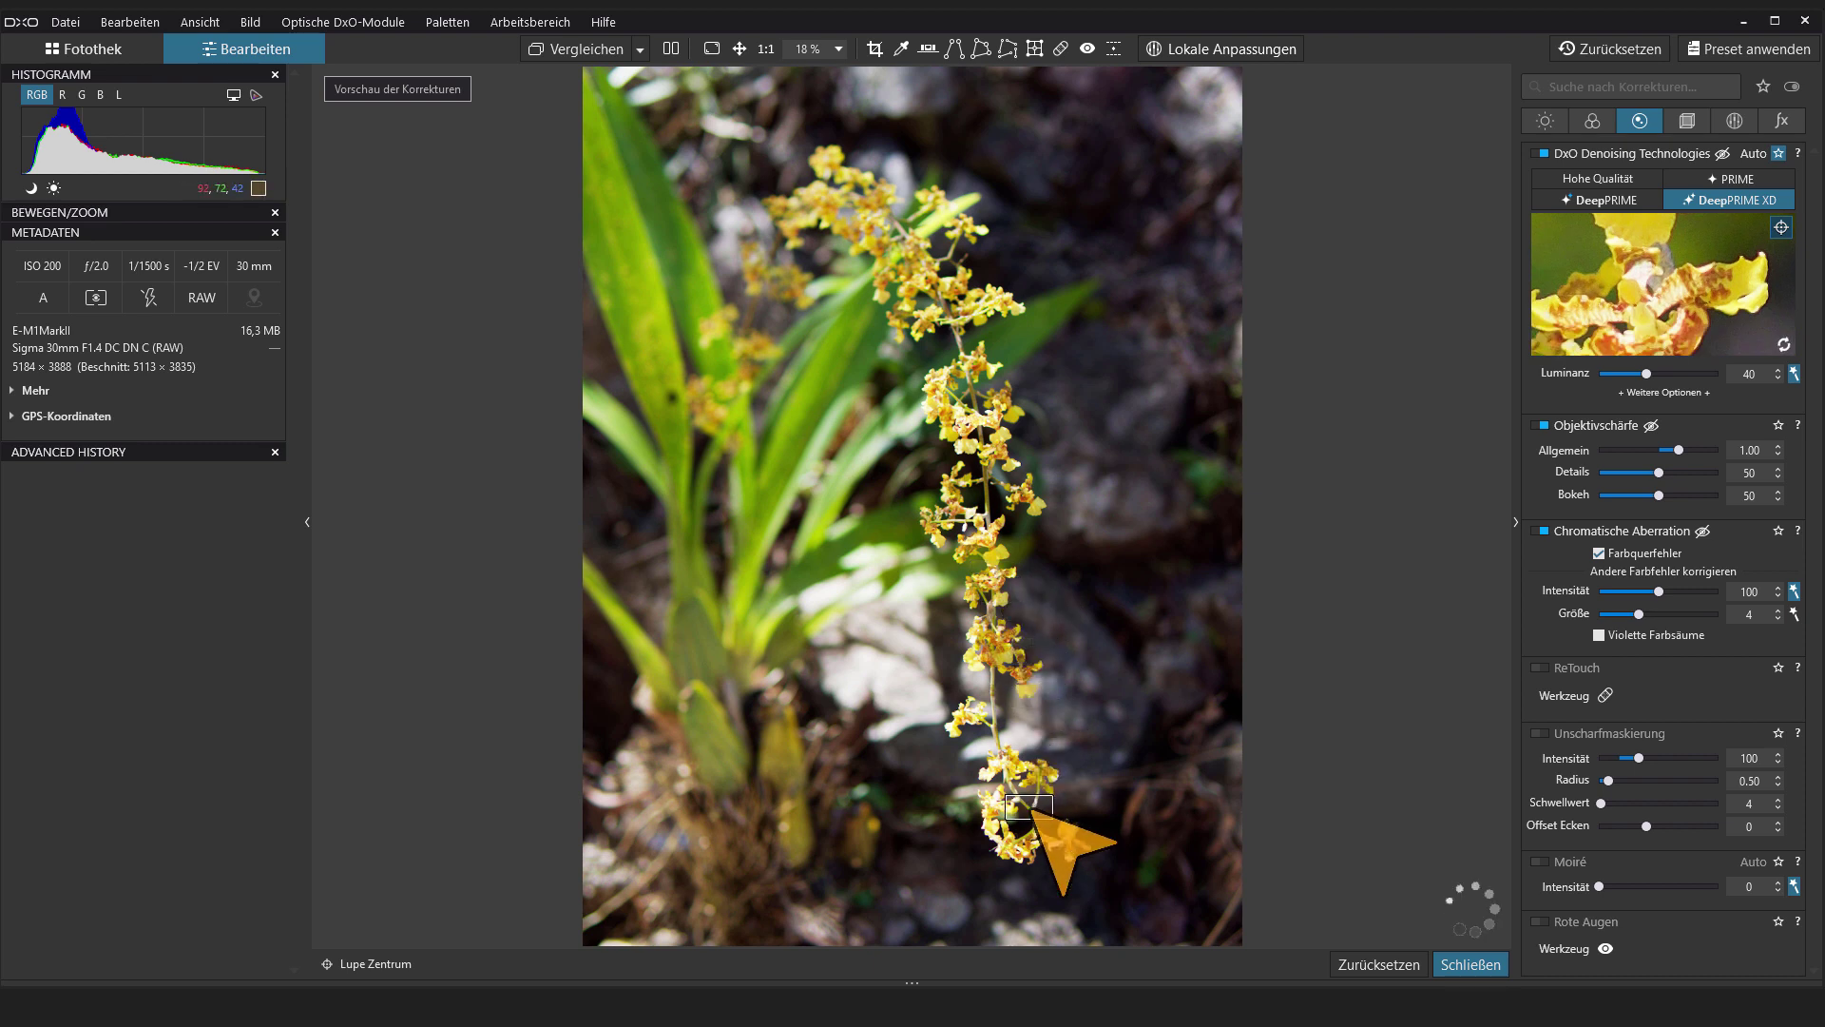
mouse_move(1031, 808)
left_mouse_down()
mouse_move(998, 789)
mouse_move(873, 249)
left_mouse_up()
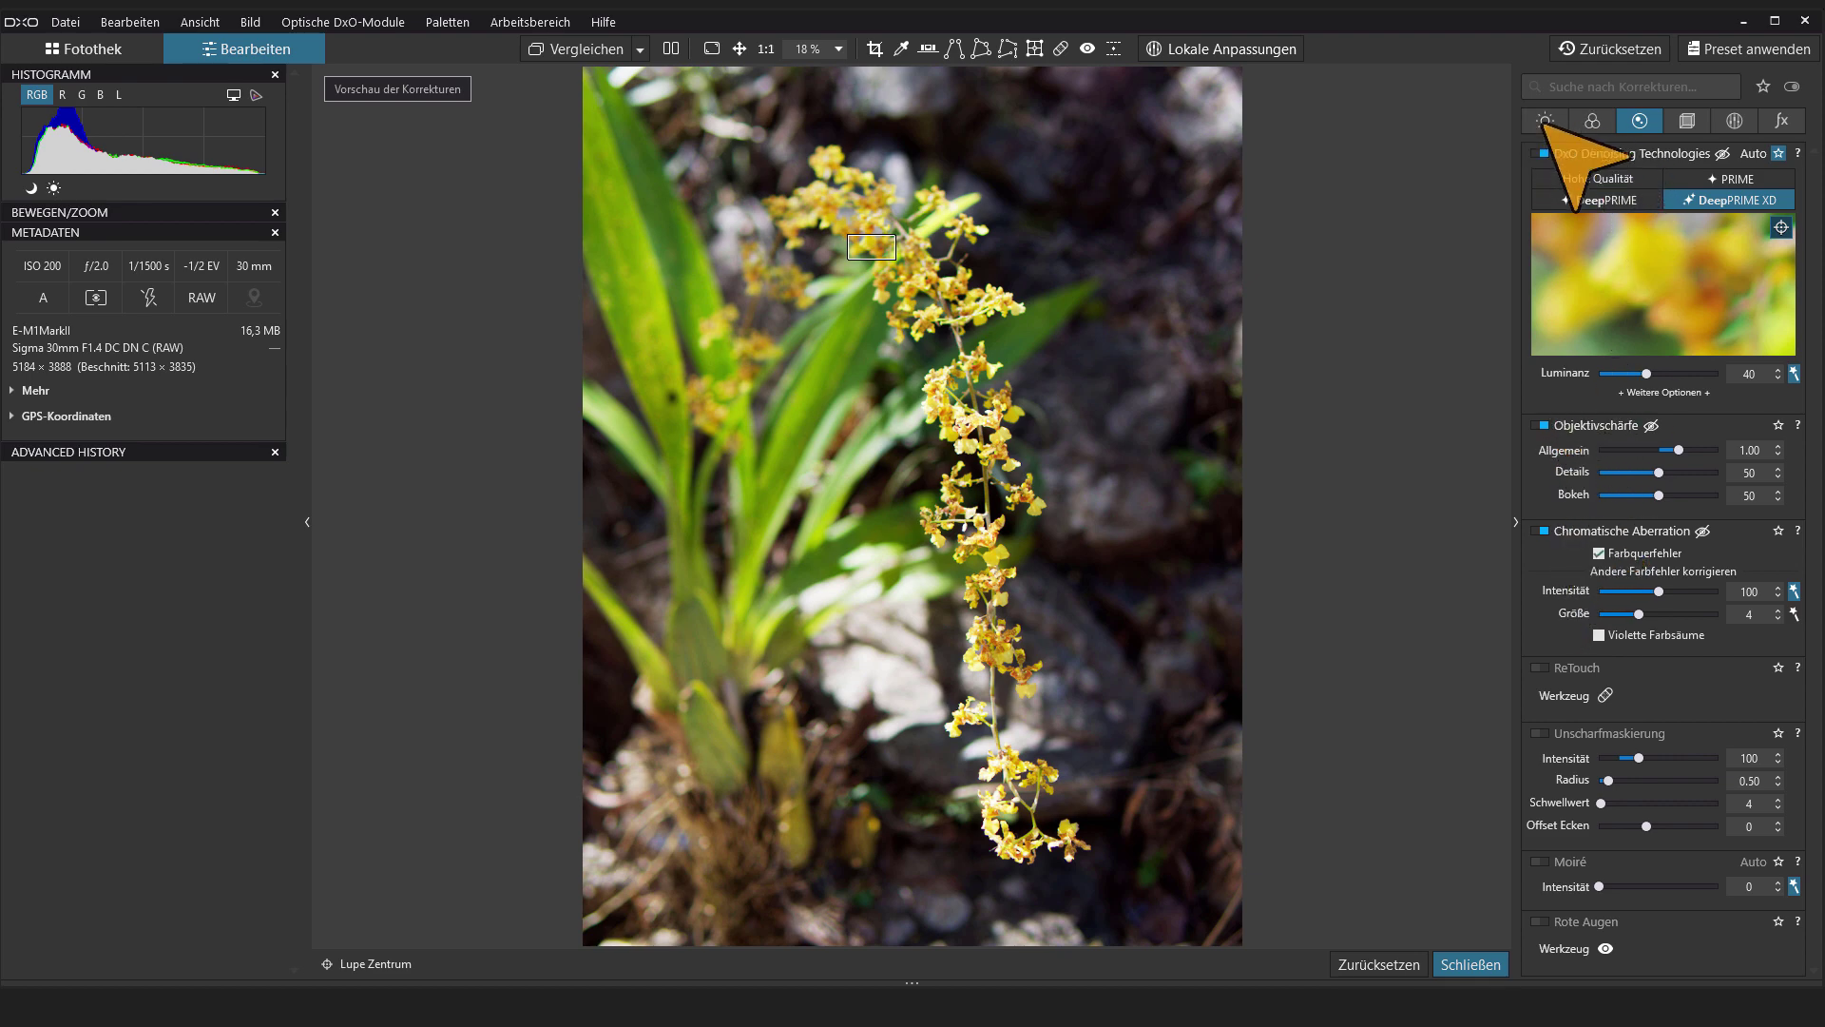
Set the Smart Lighting mode to Stark, comparing it on and off
left_click(1545, 123)
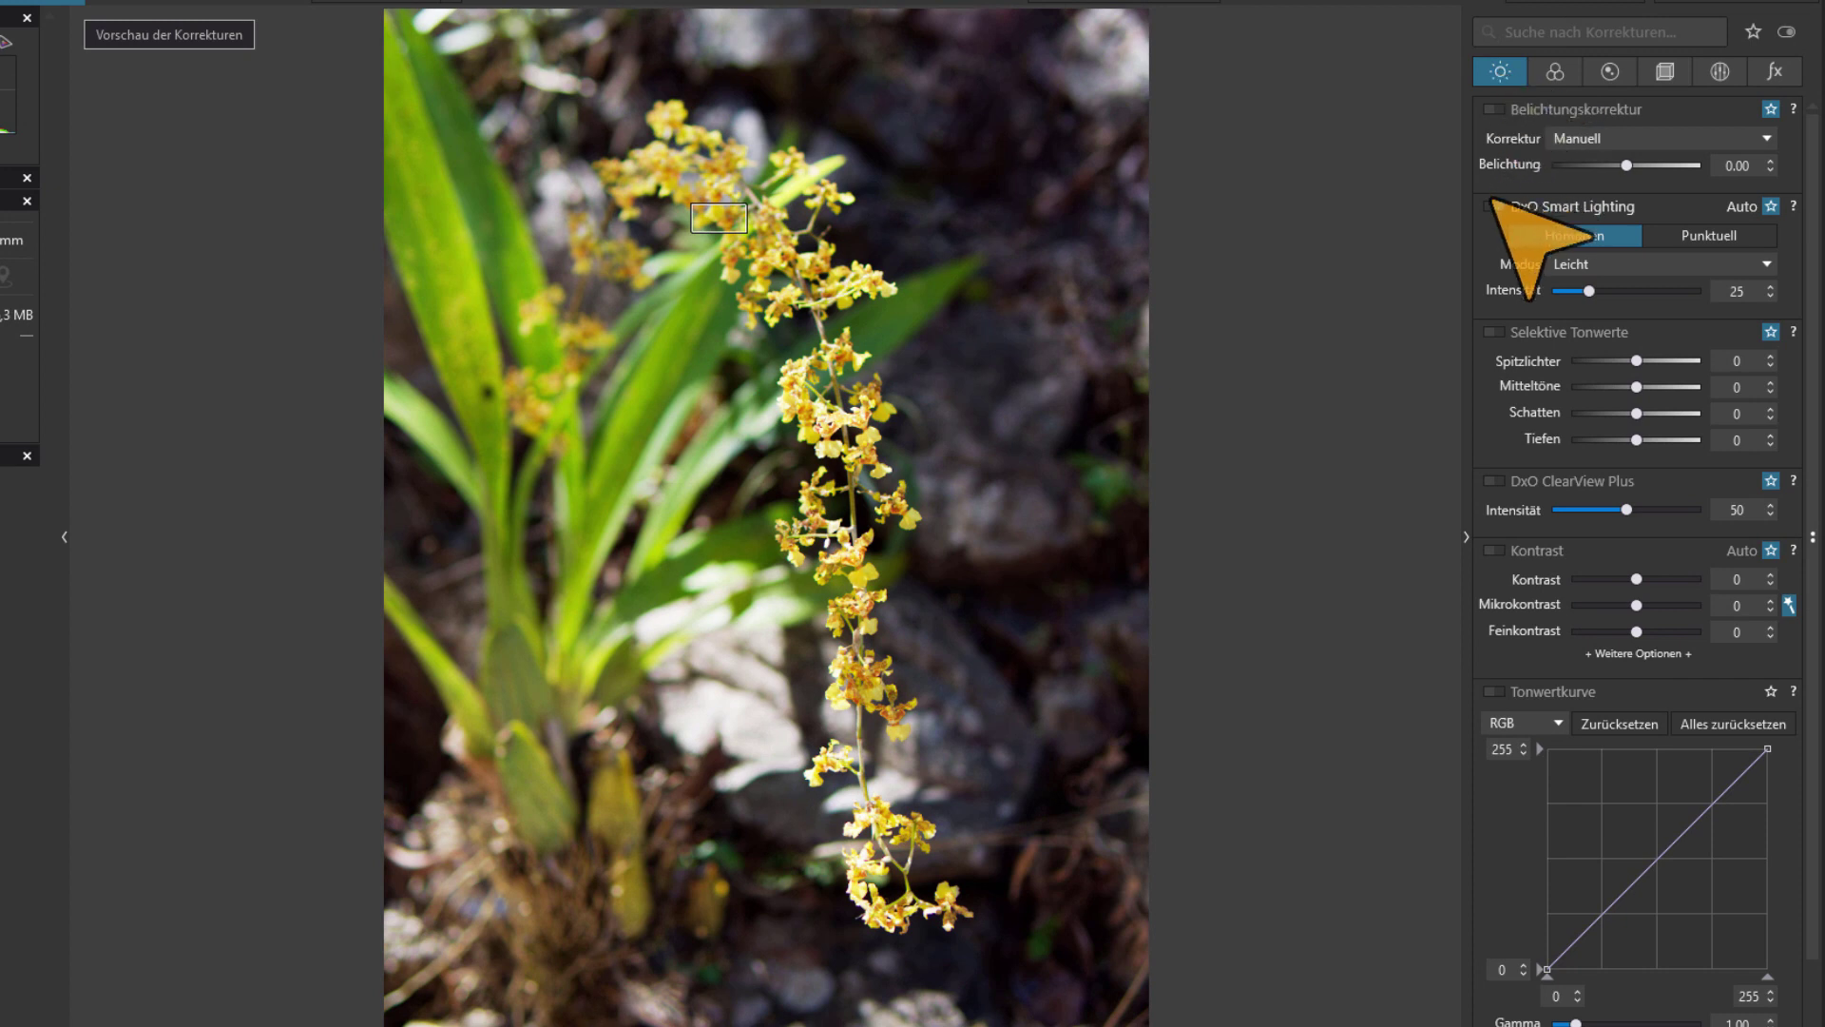
left_click(1620, 265)
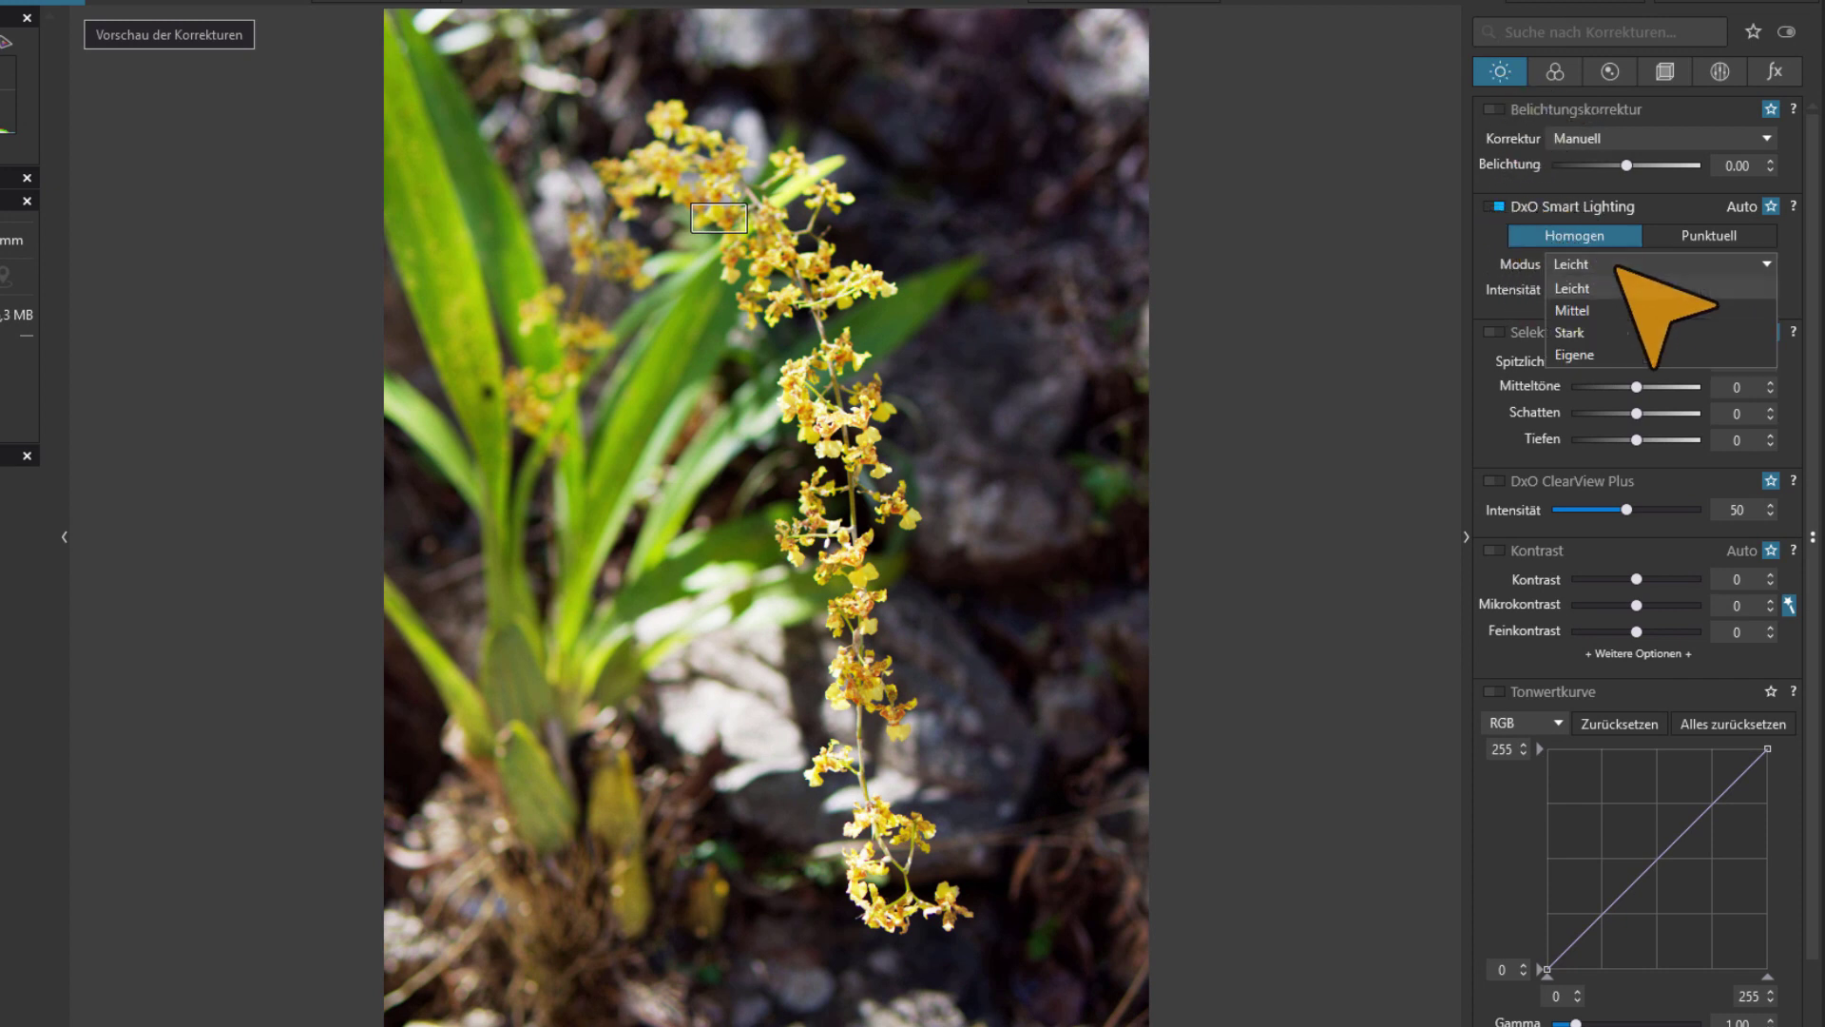
left_click(1566, 333)
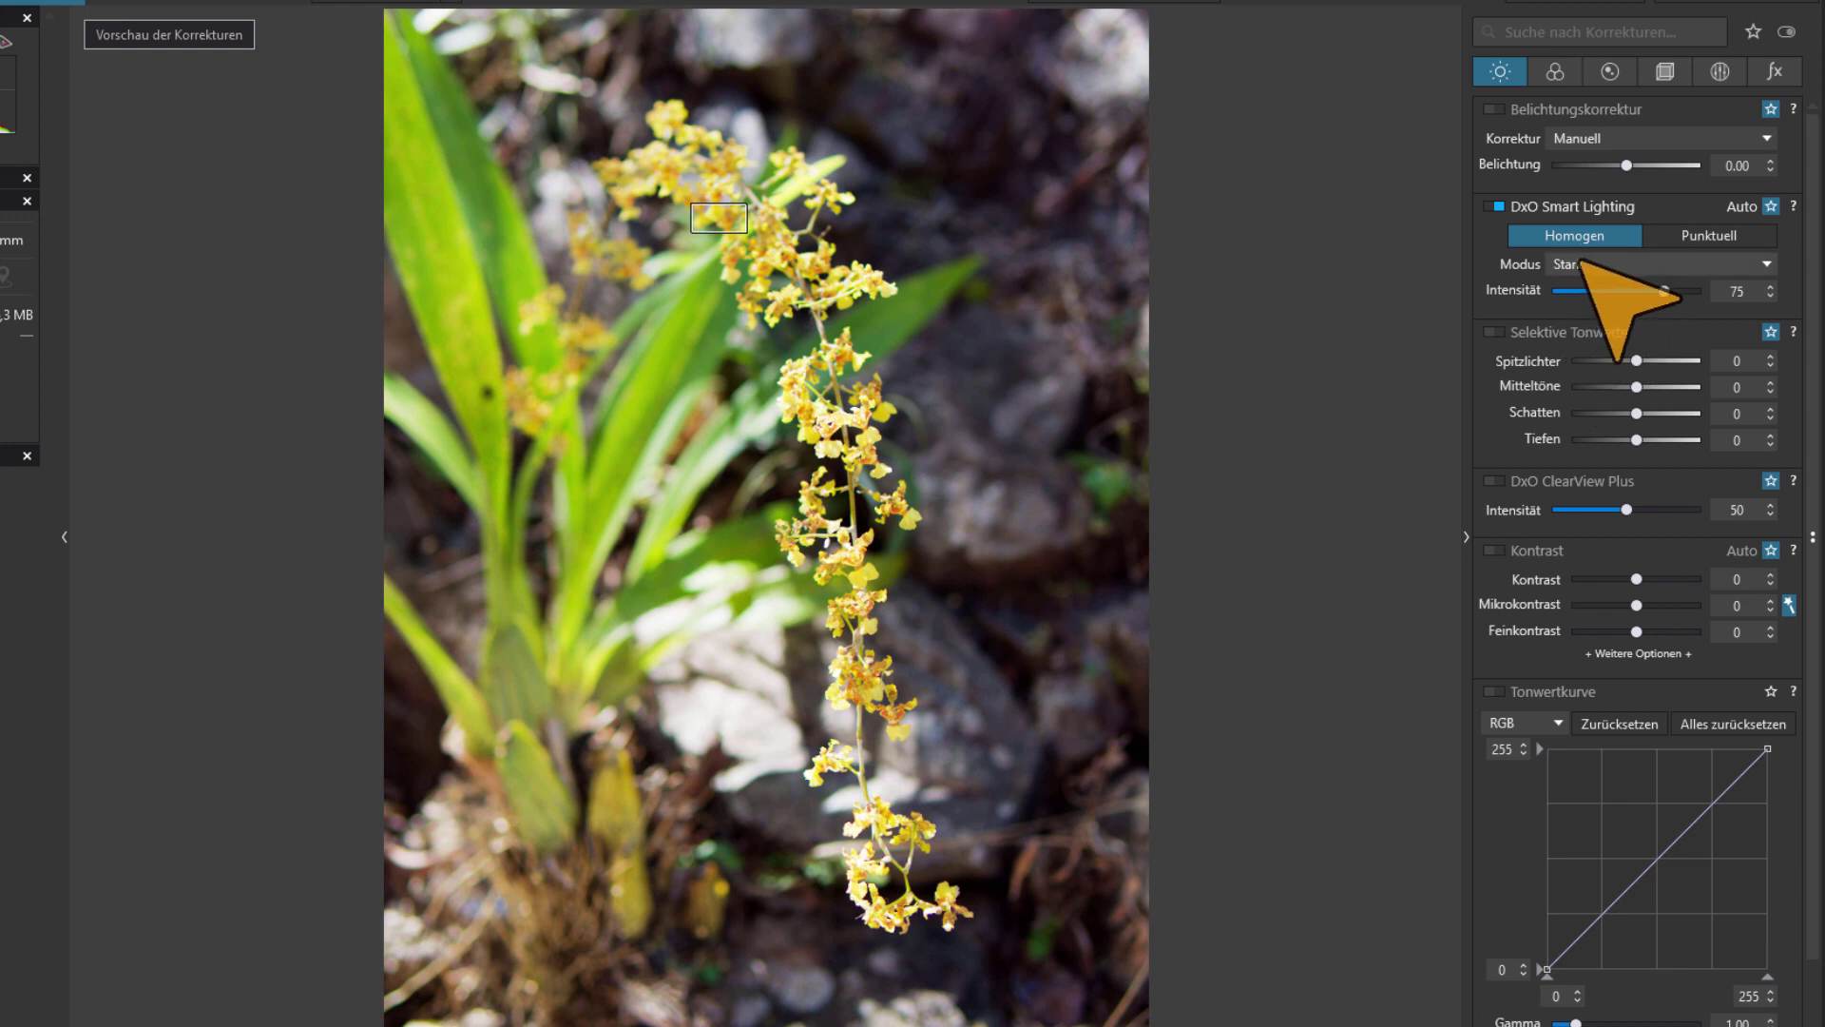
left_click(1493, 205)
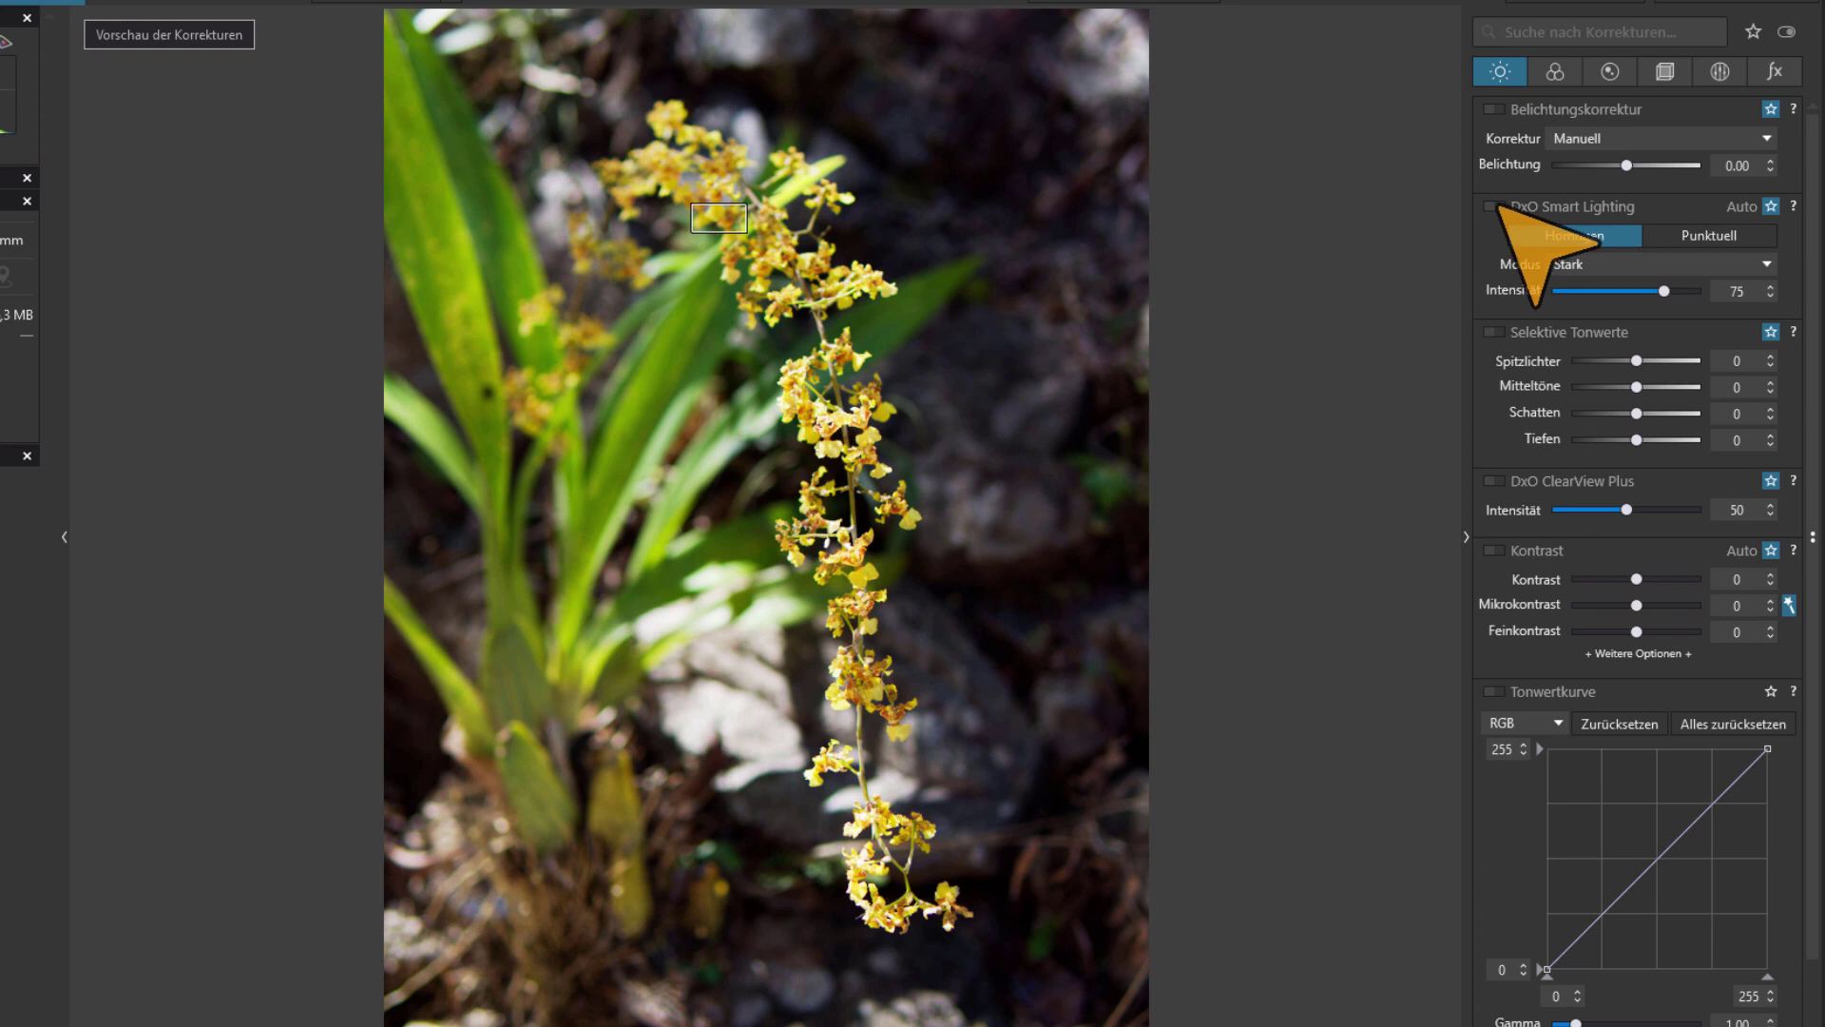
left_click(1495, 206)
Switch Smart Lighting to Punktuell and mark the upper flowers as the priority area
left_click(1712, 237)
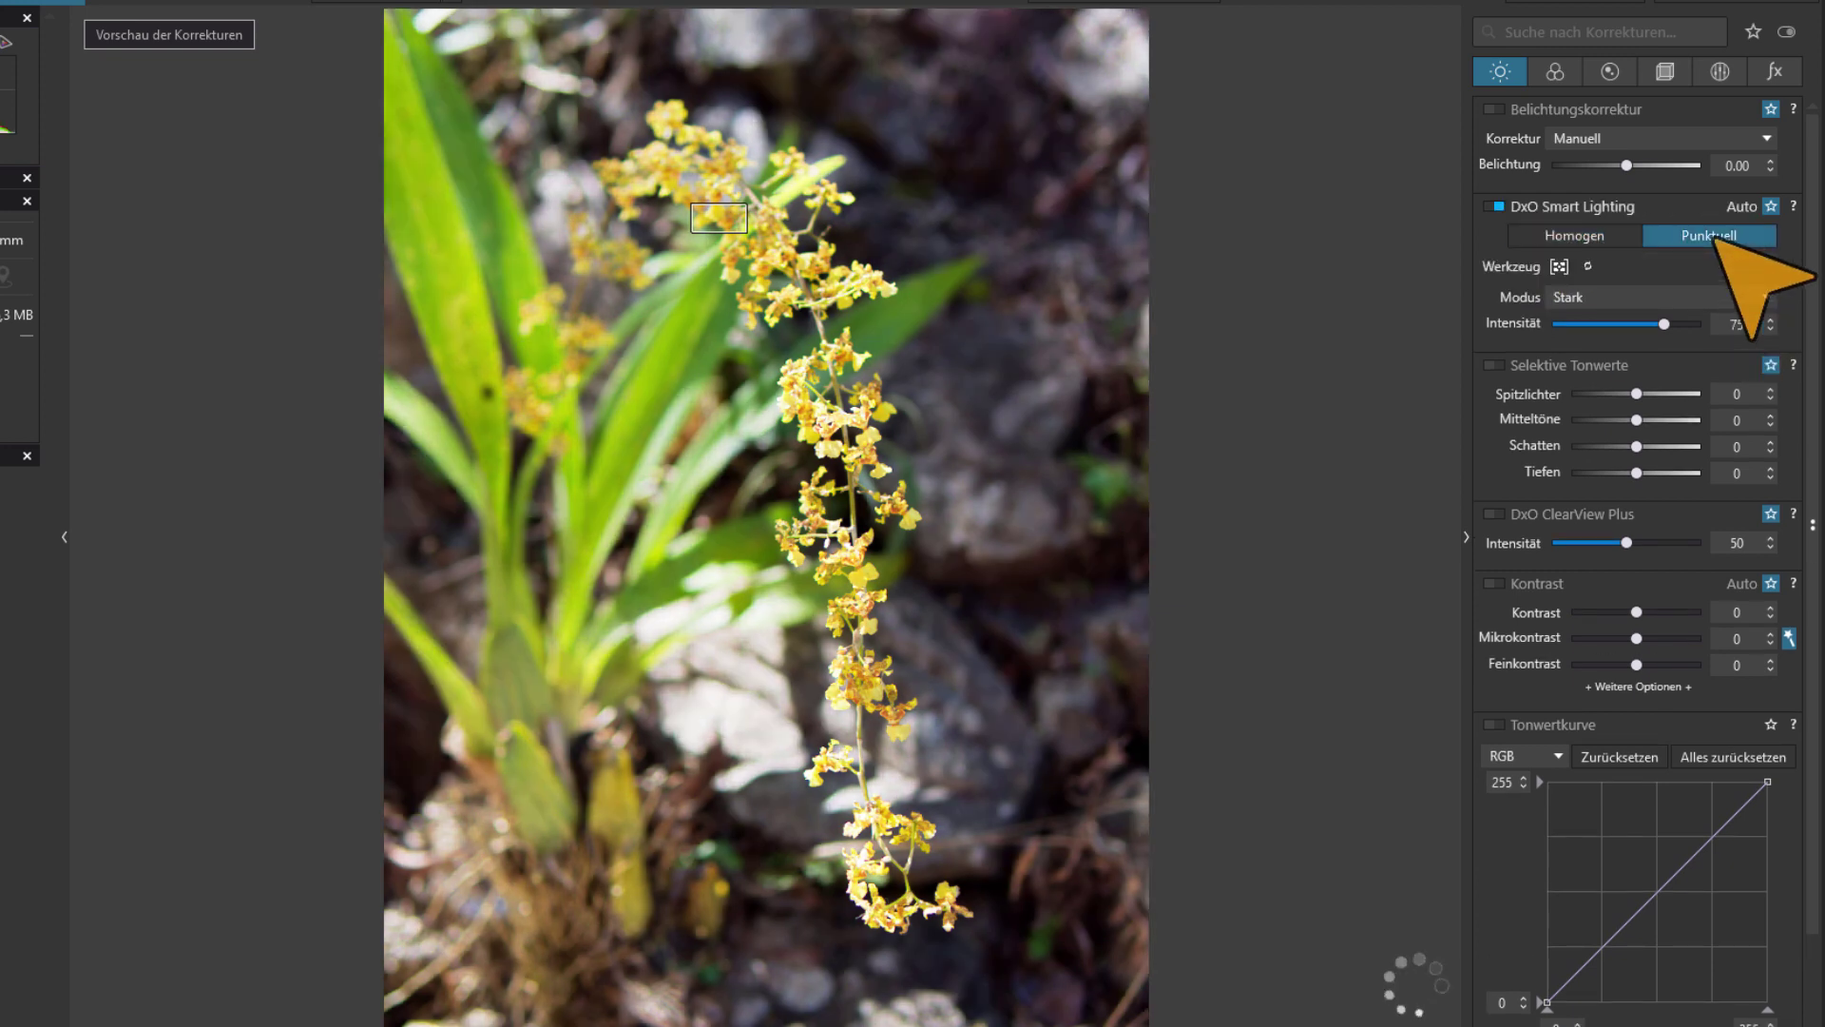
left_click(1558, 267)
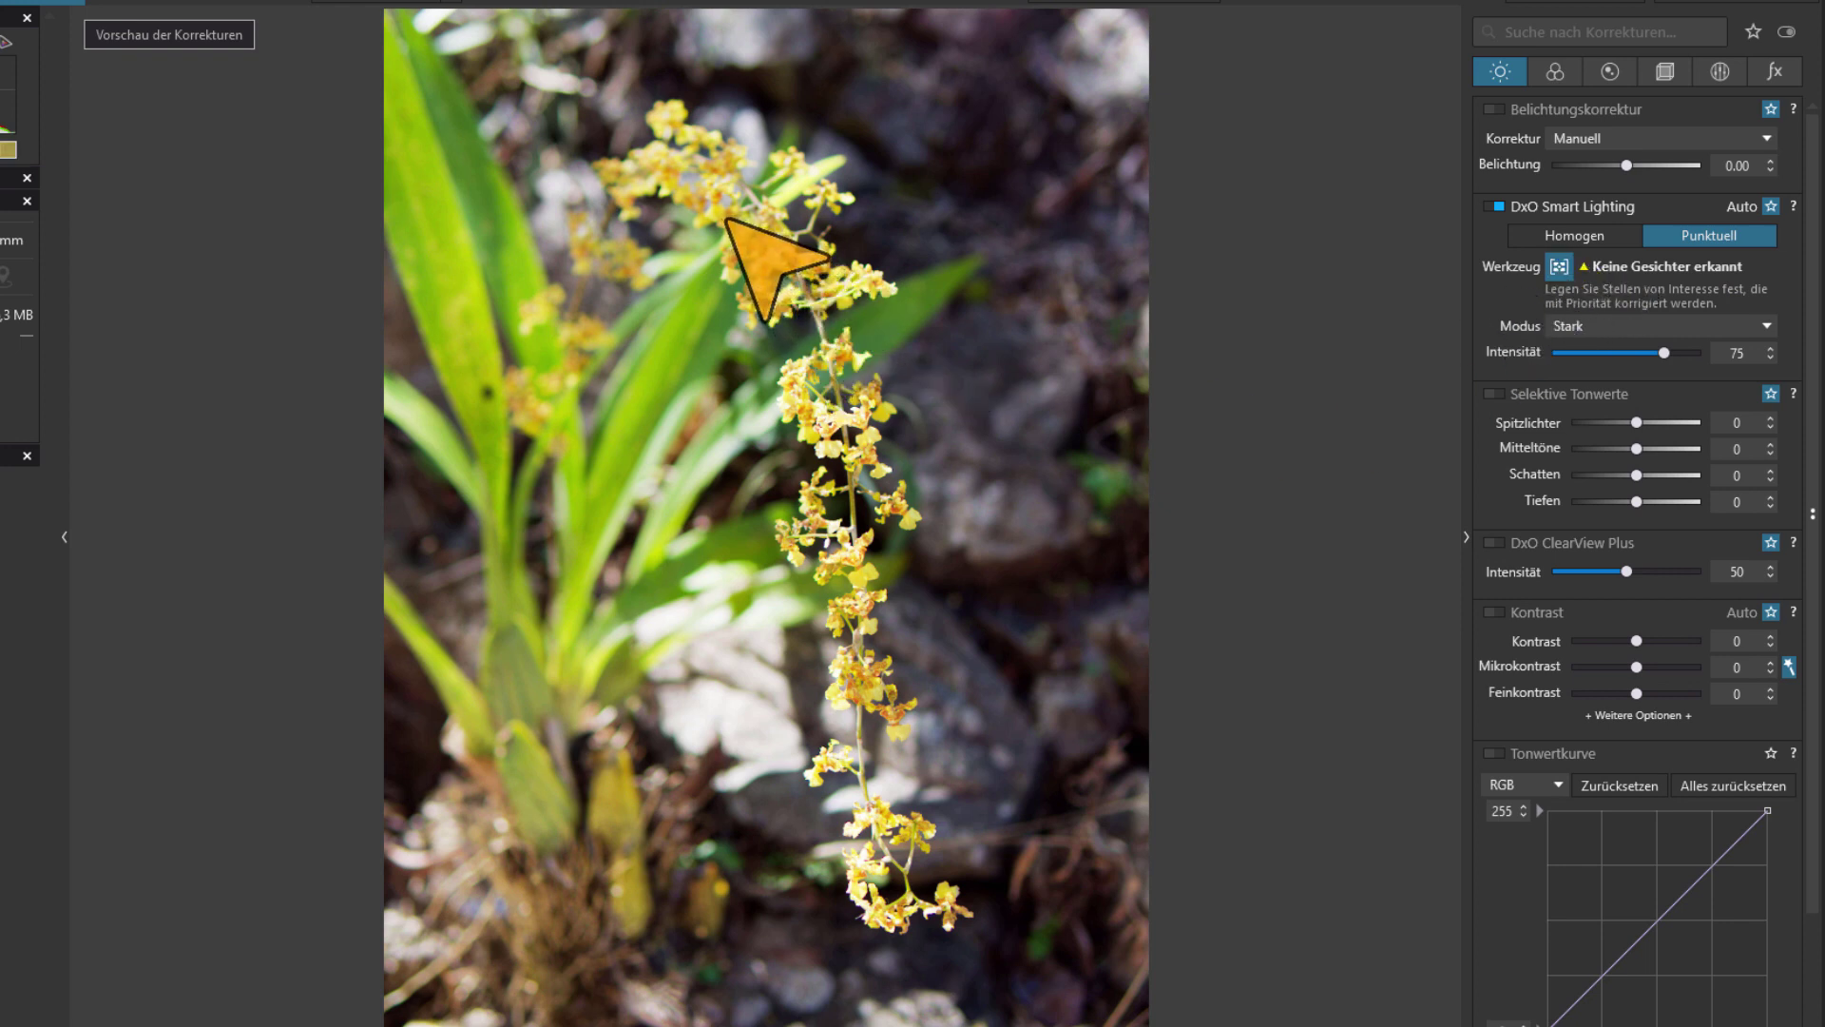
left_click_drag(728, 225, 843, 317)
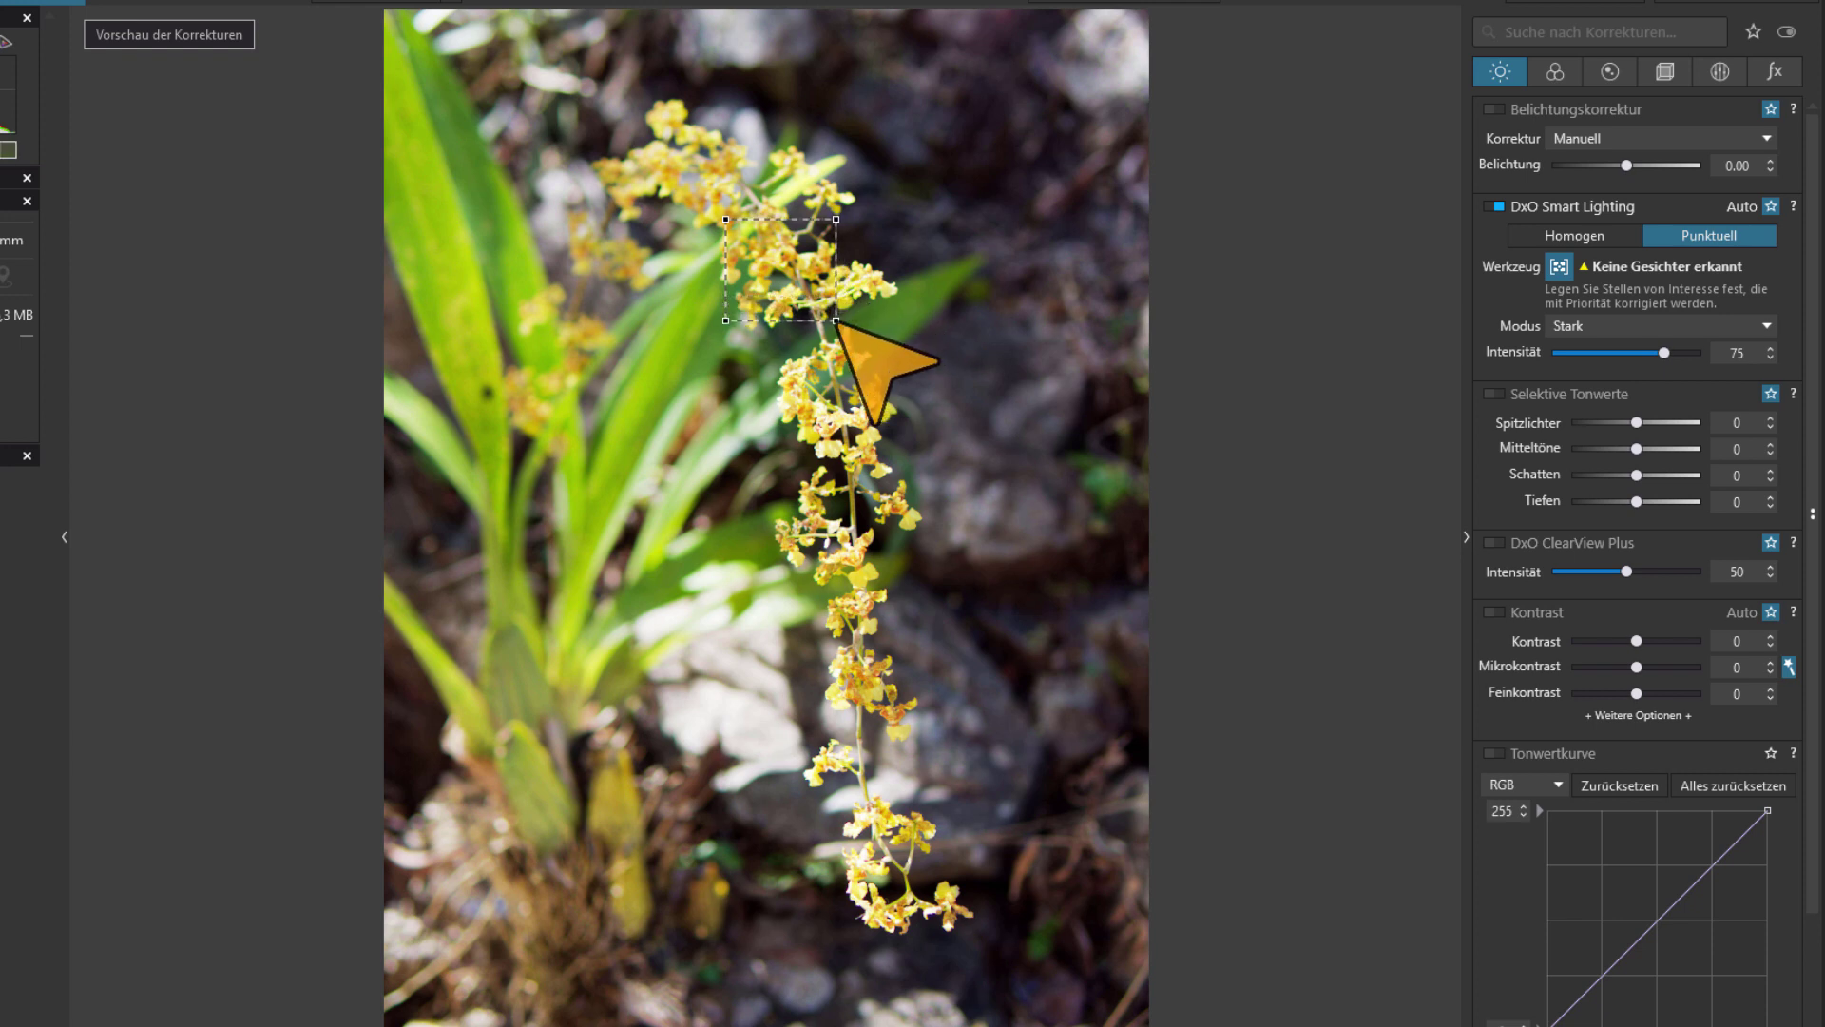
left_click_drag(843, 316, 835, 321)
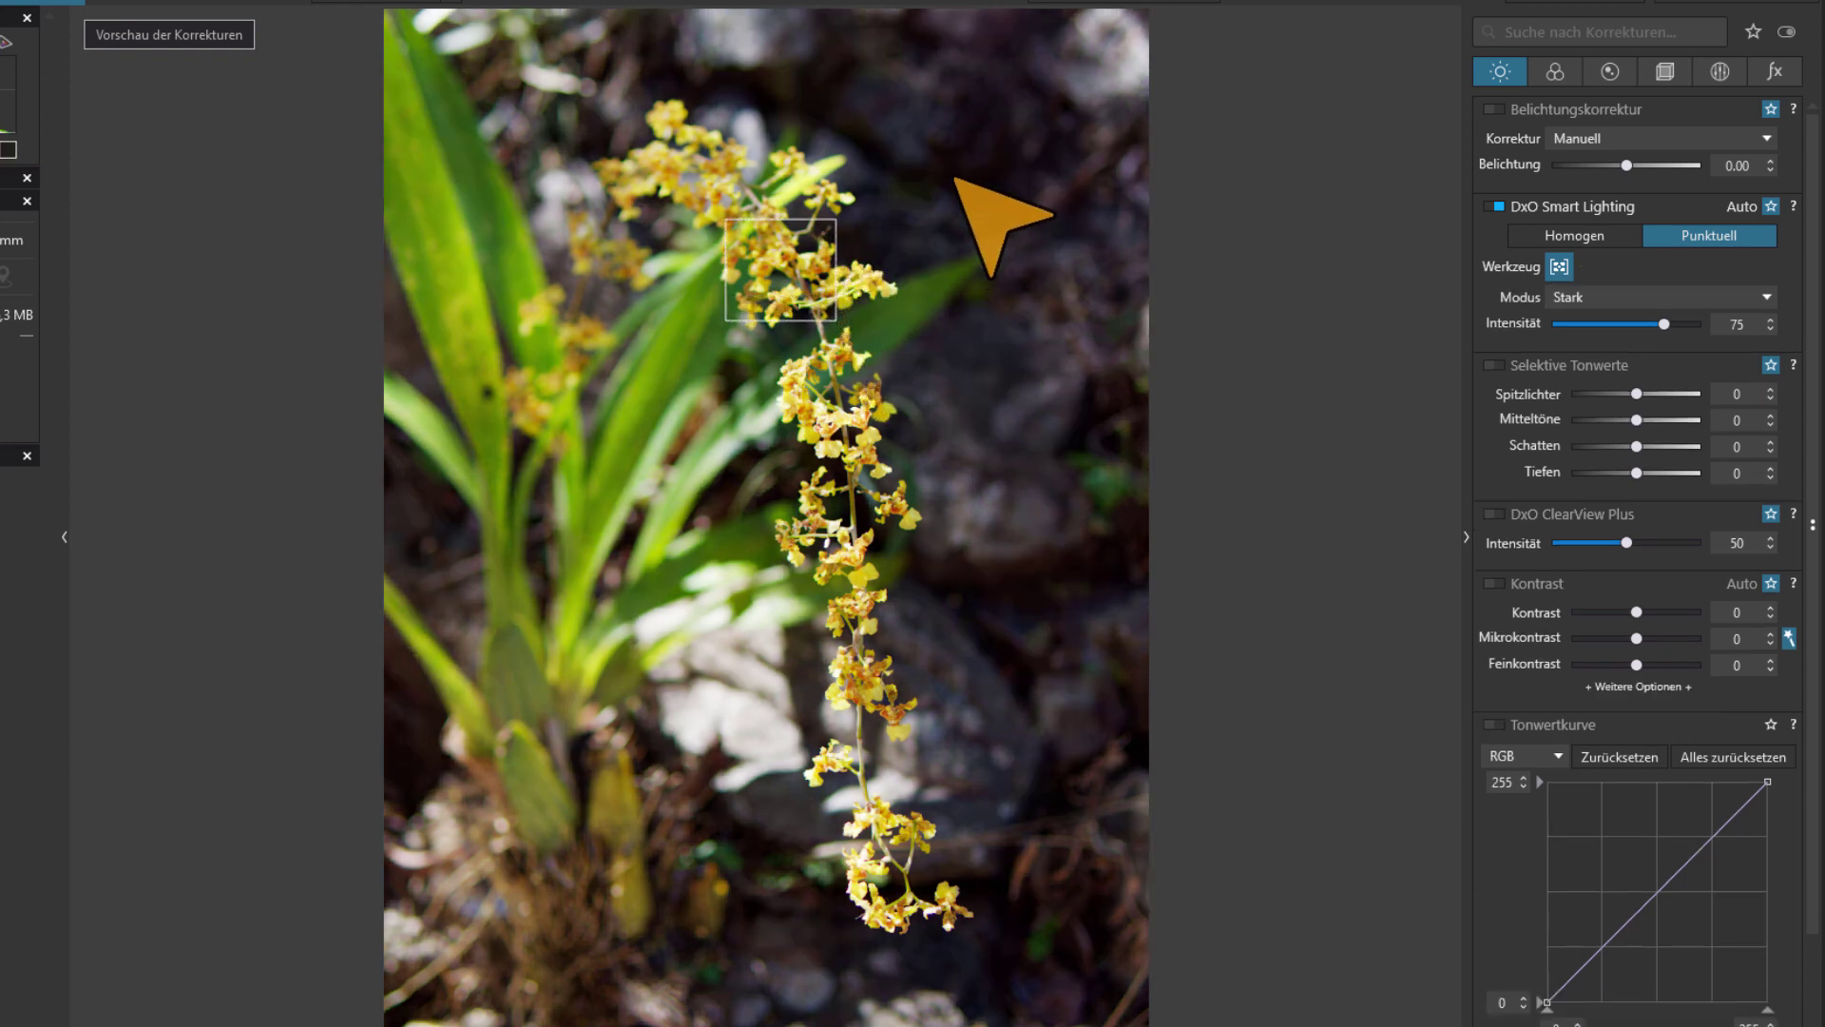
Compare Smart Lighting on and off, finally leaving it switched off
left_click(1492, 207)
left_click(1492, 207)
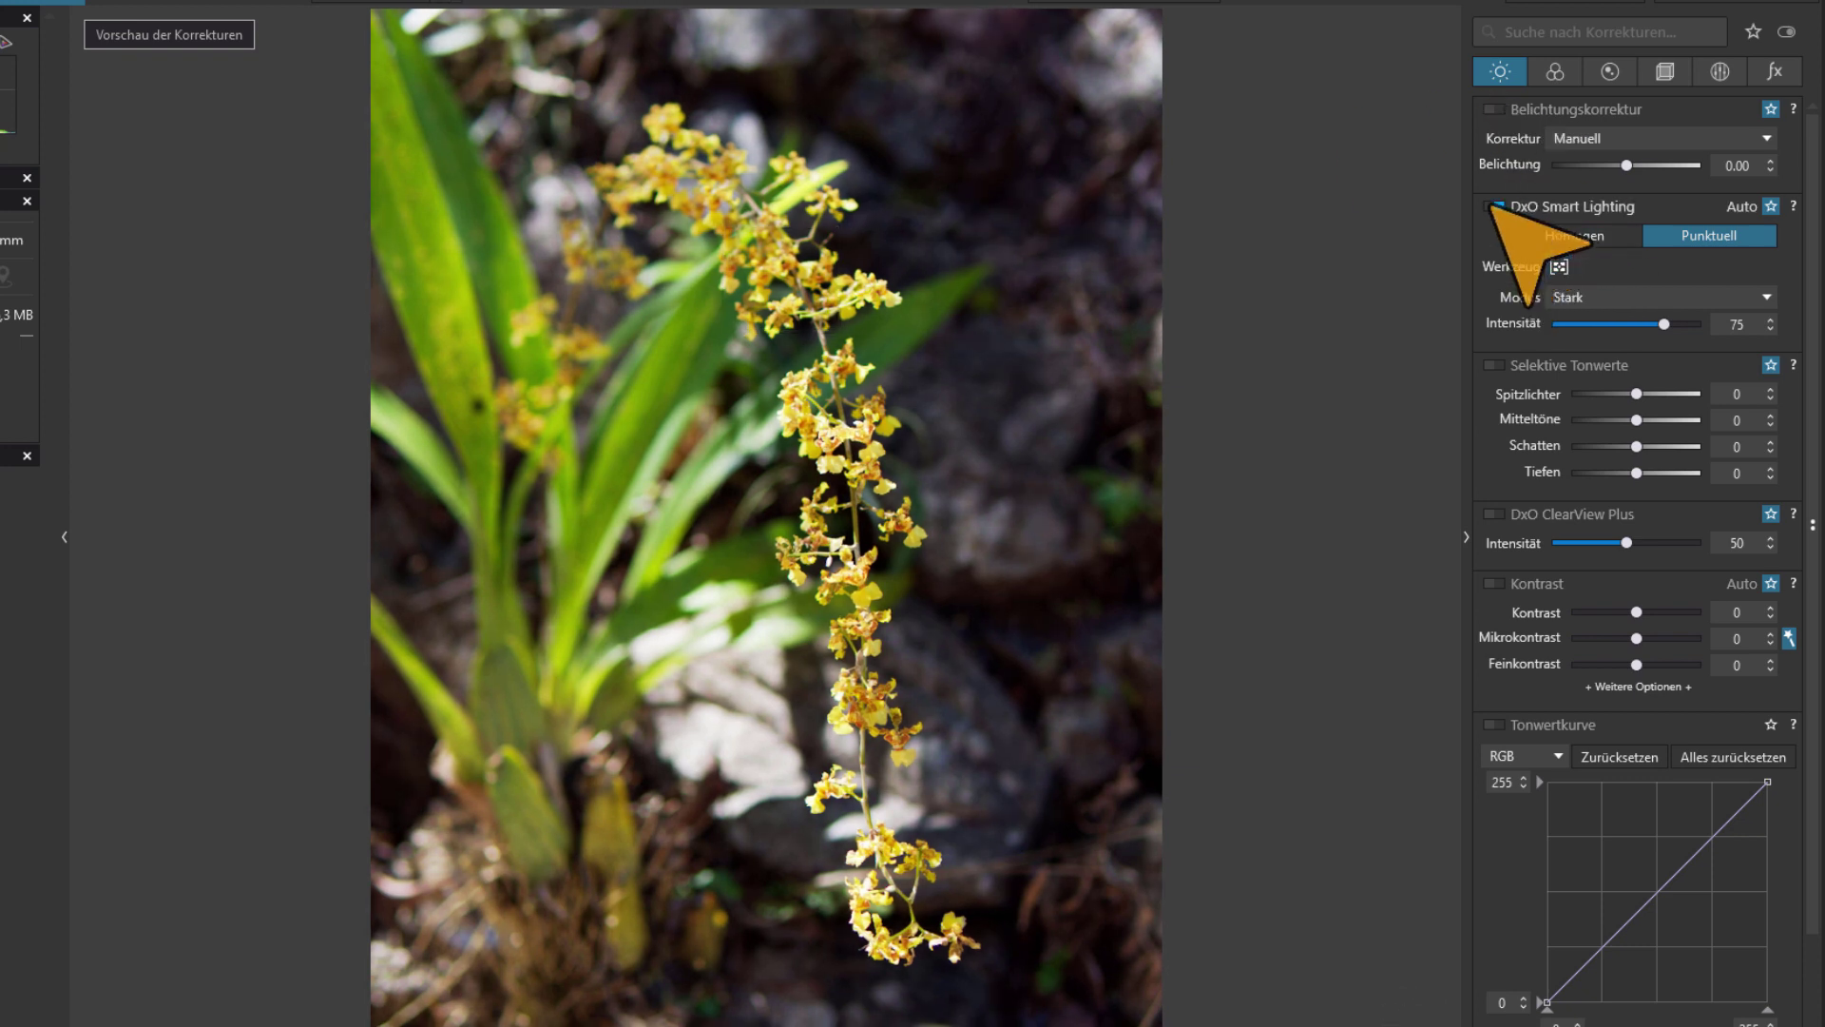
left_click(1492, 207)
left_click(1492, 206)
left_click(1493, 206)
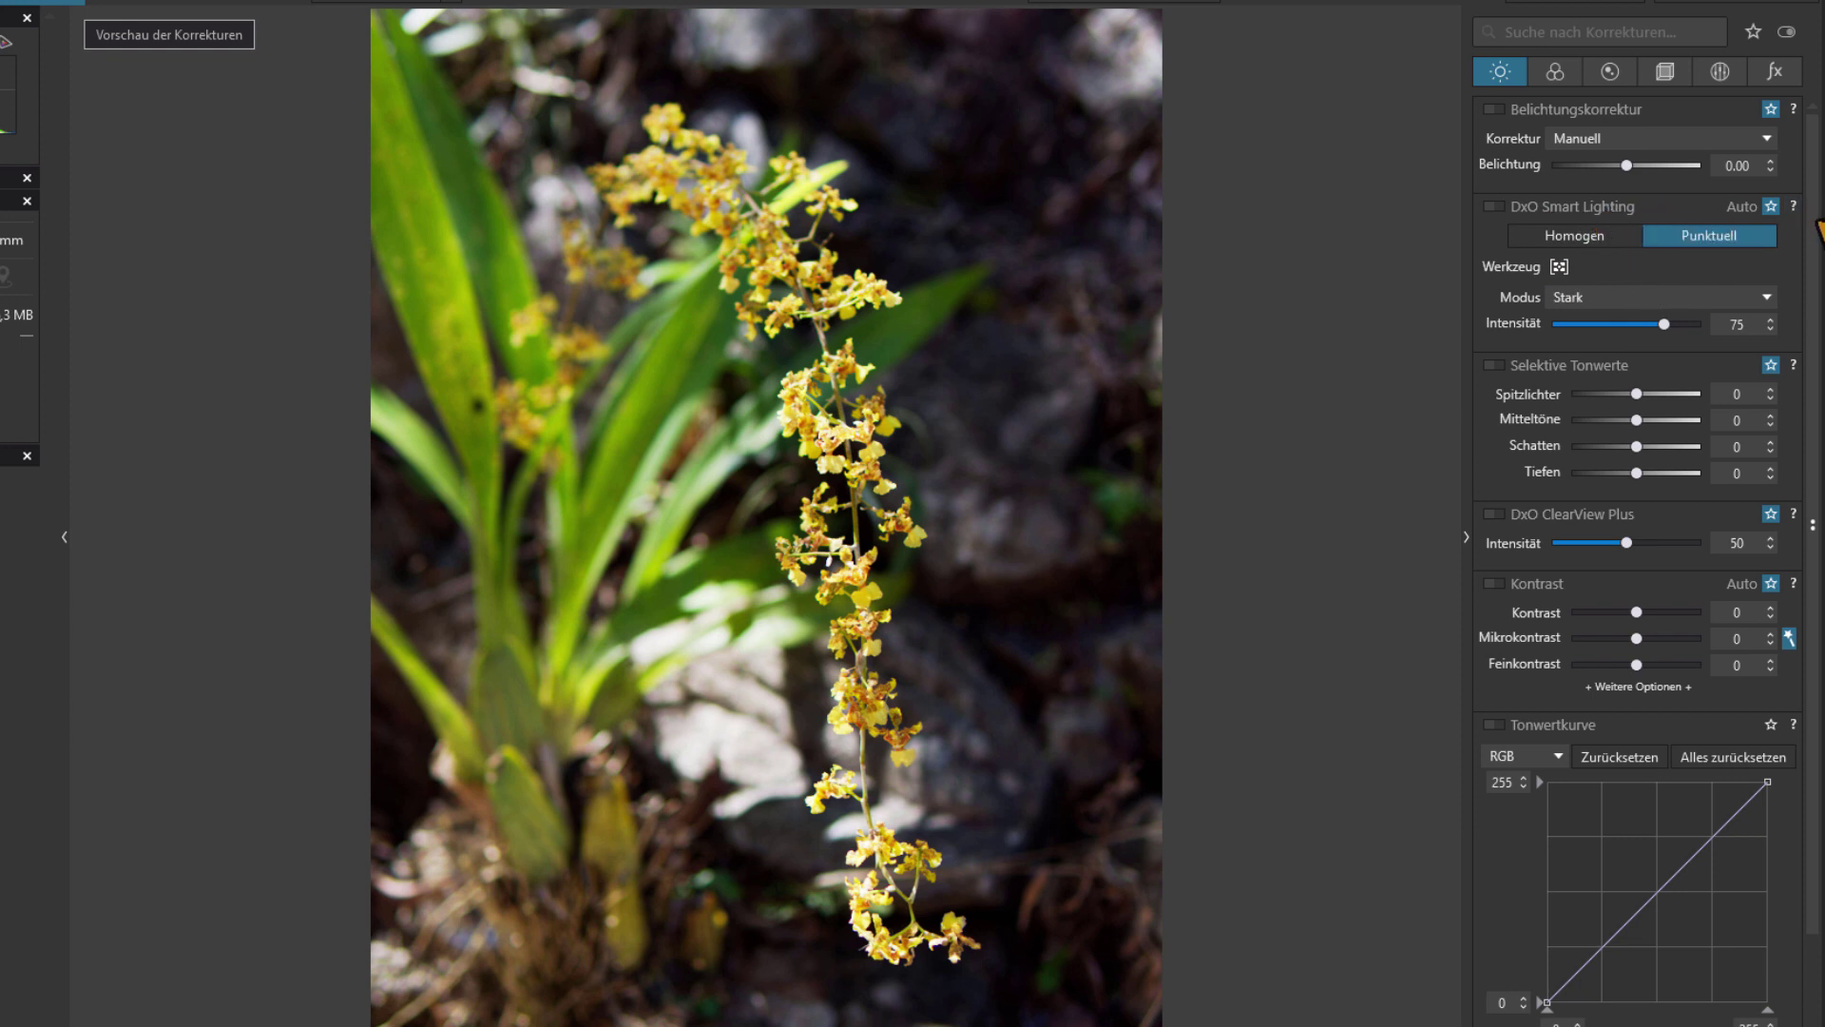
Enable ClearView Plus at 50 and contrast correction with Kontrast 15, Mikrokontrast 16
left_click(1605, 207)
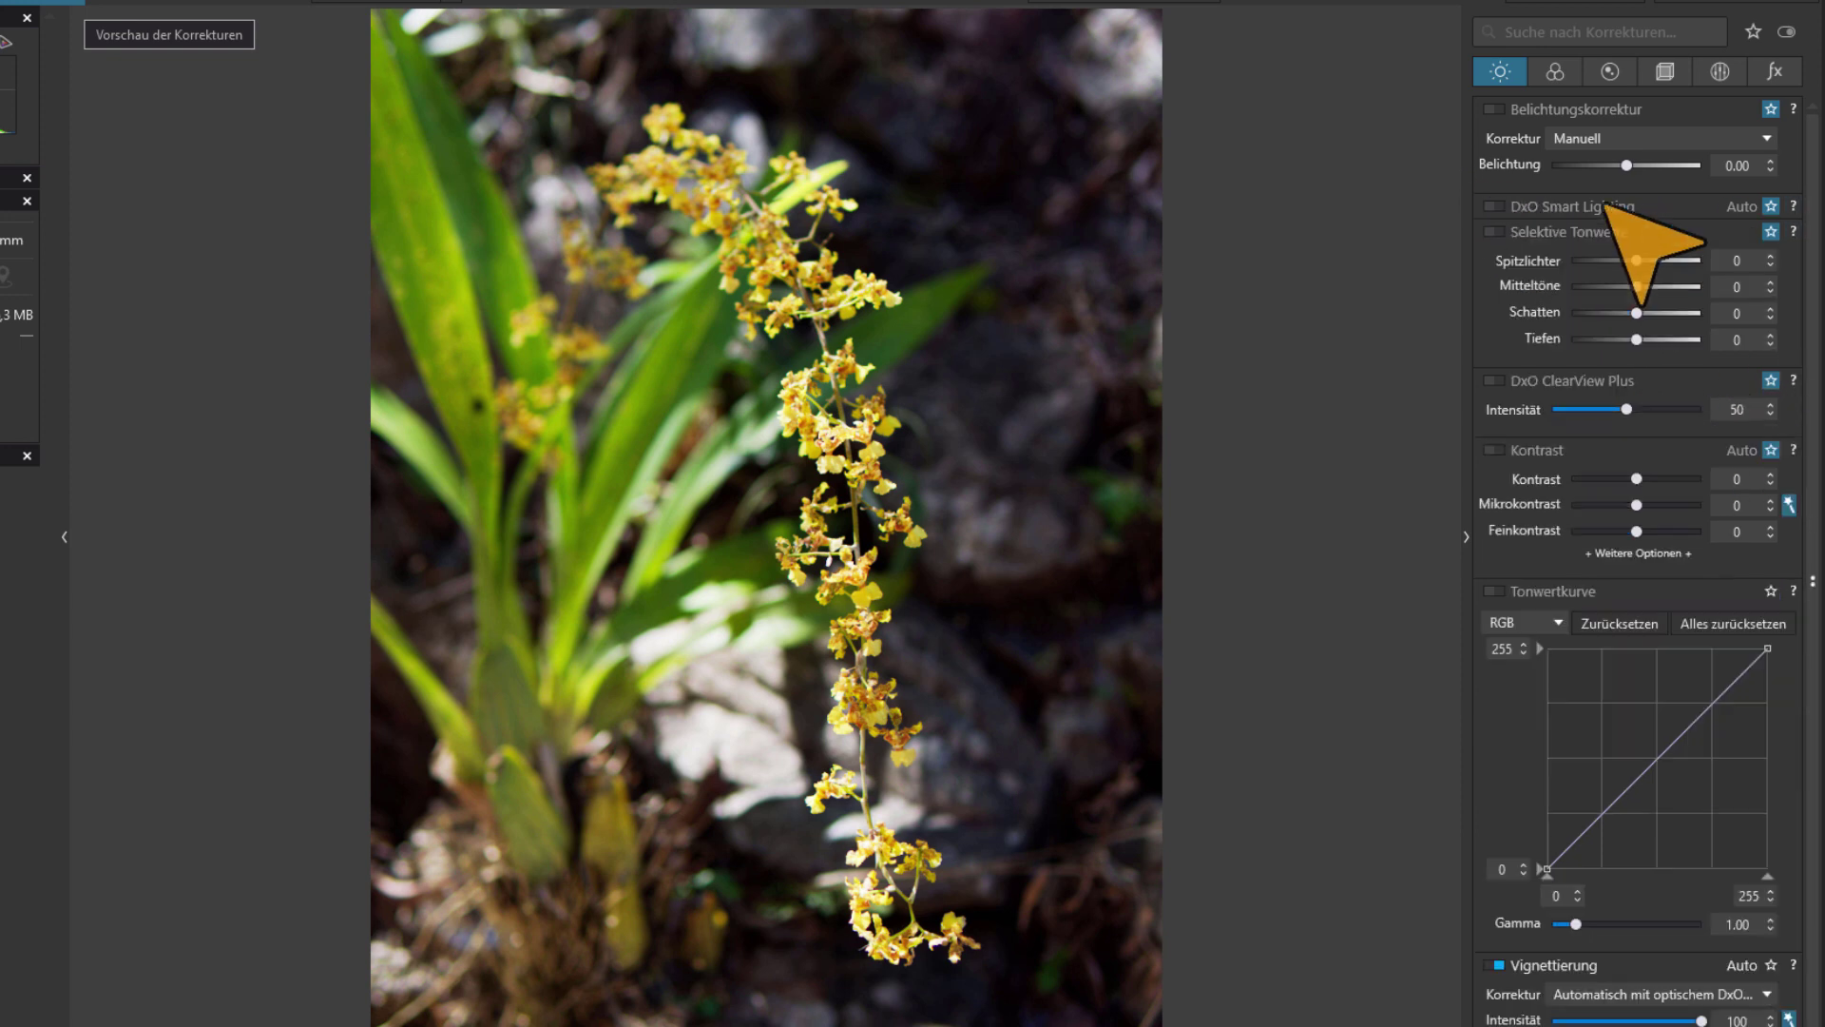
left_click(1496, 380)
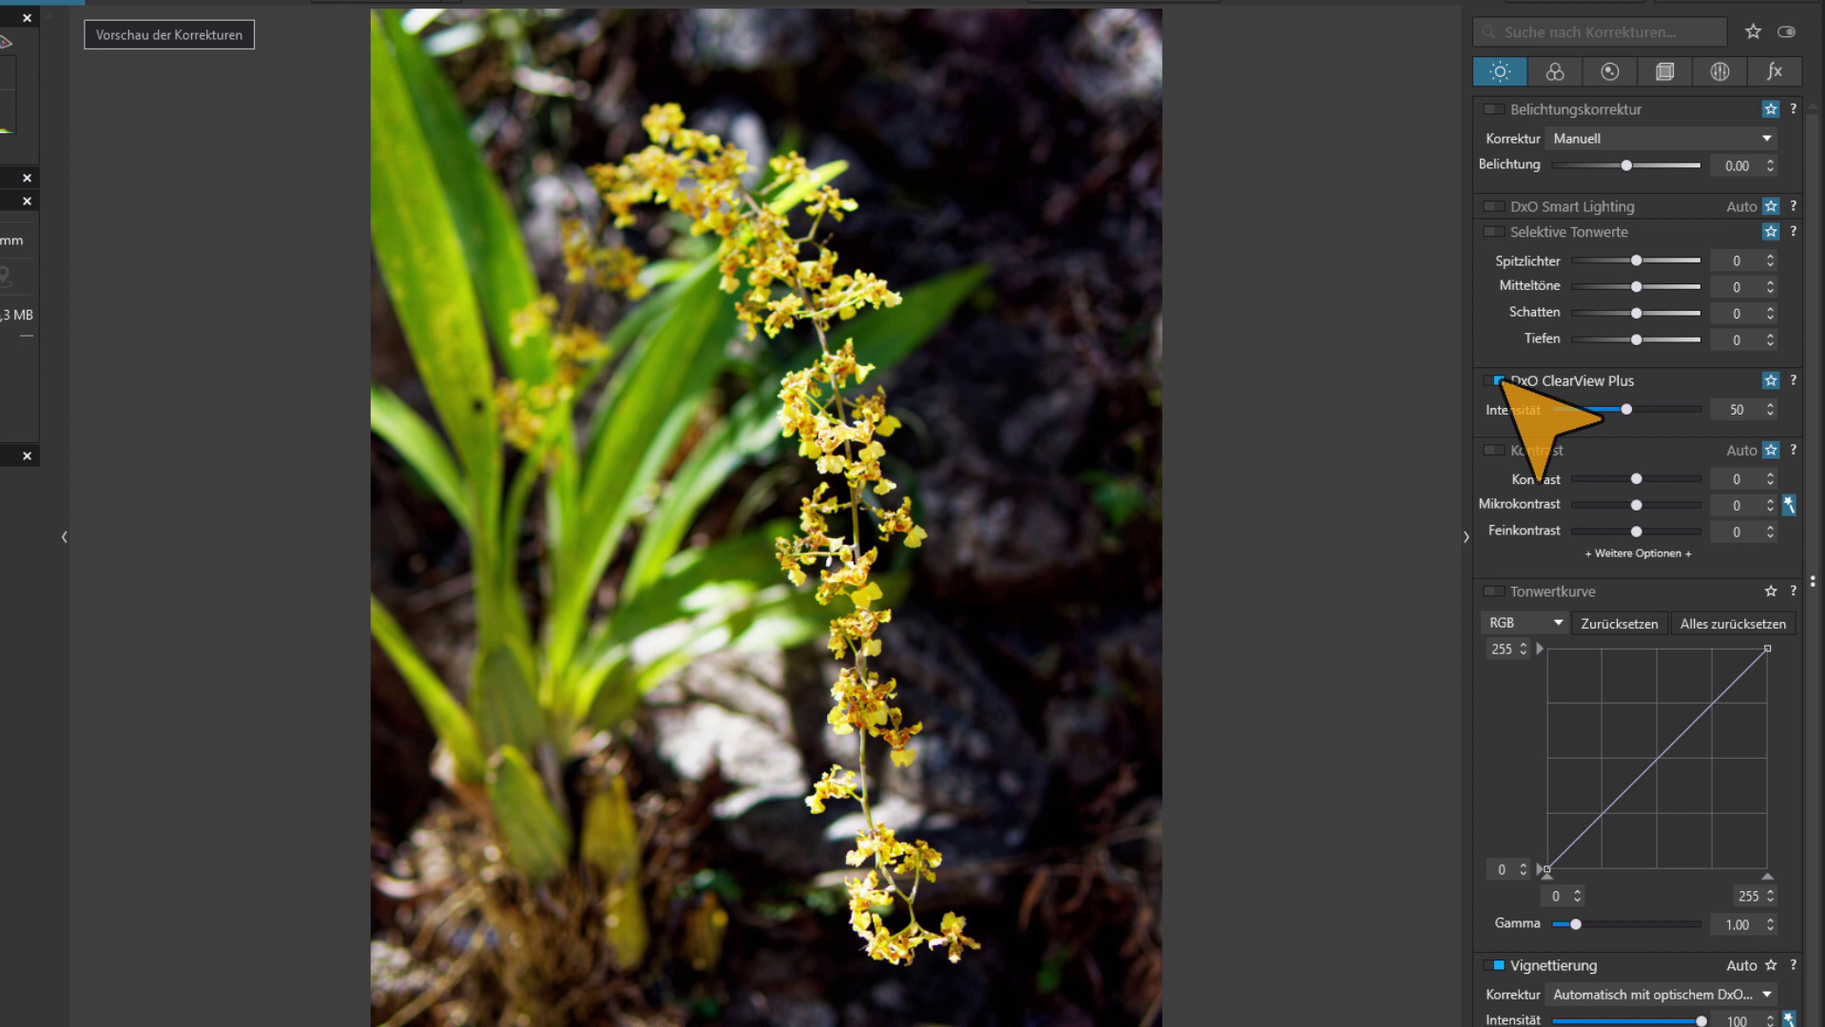
left_click(1498, 451)
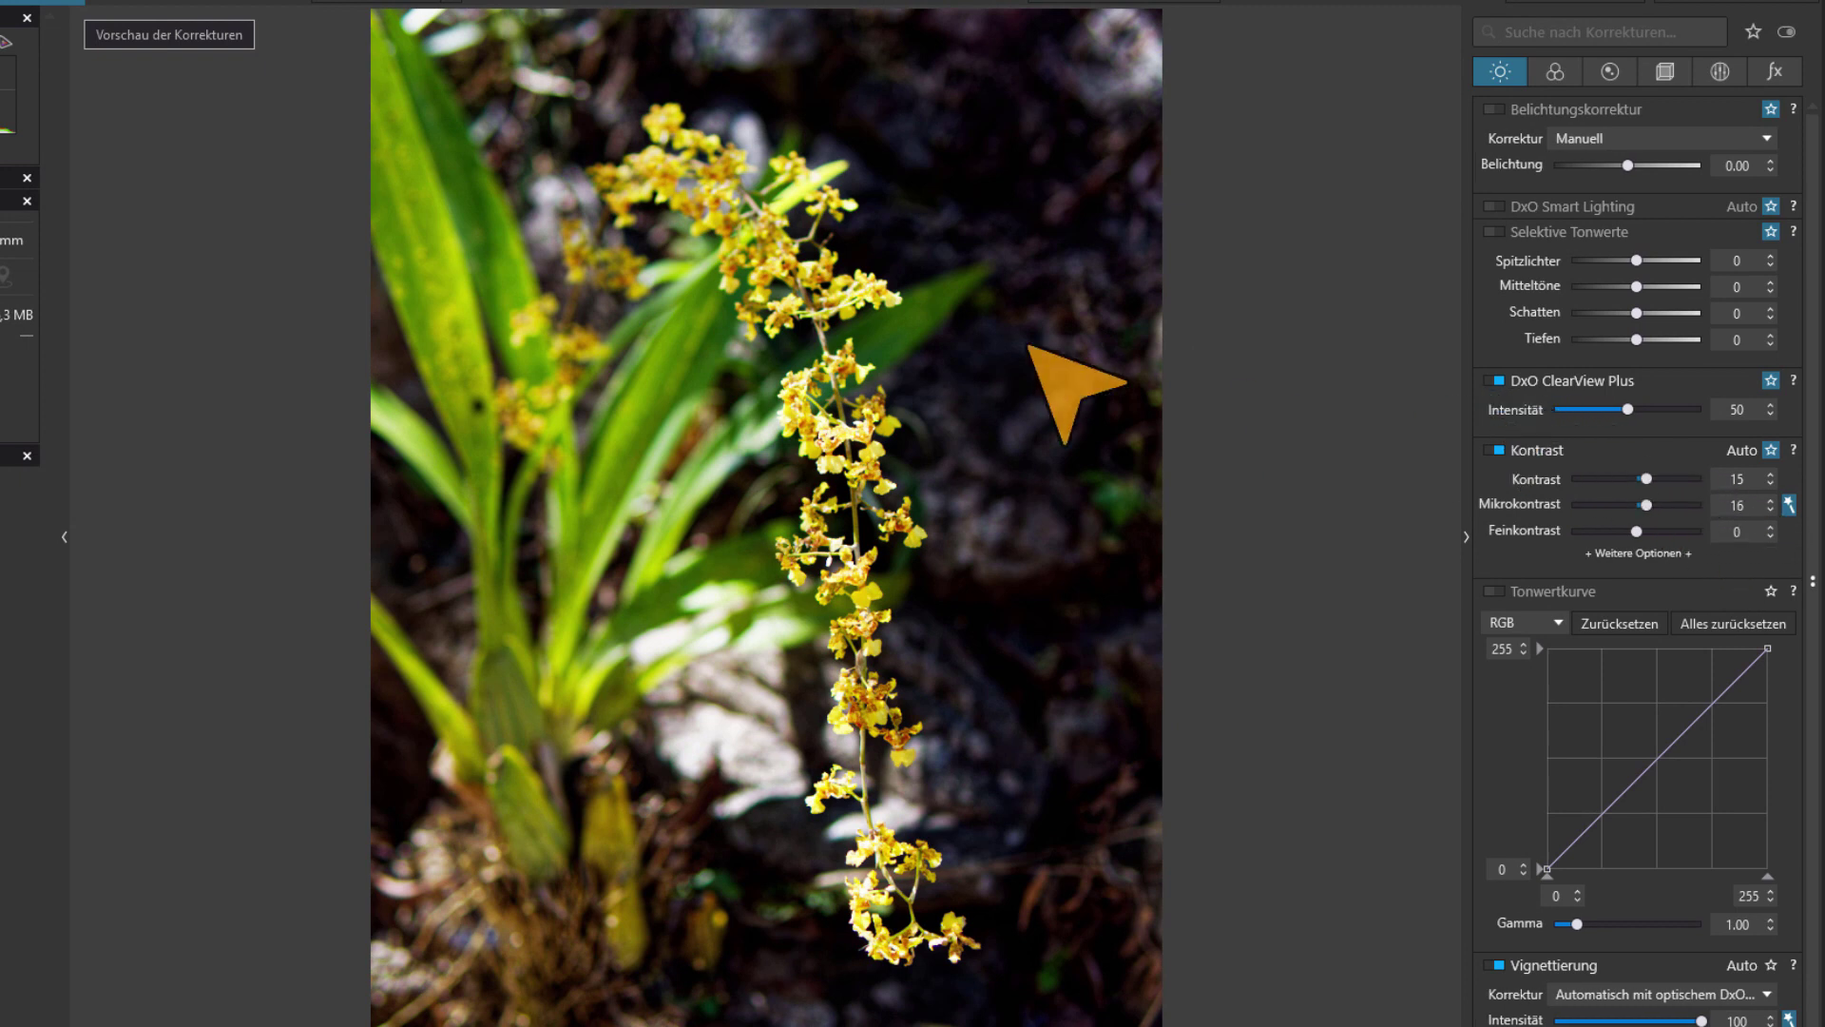
View the upper flower cluster at 100% with highlight clipping warnings shown
key("ctrl+alt+0")
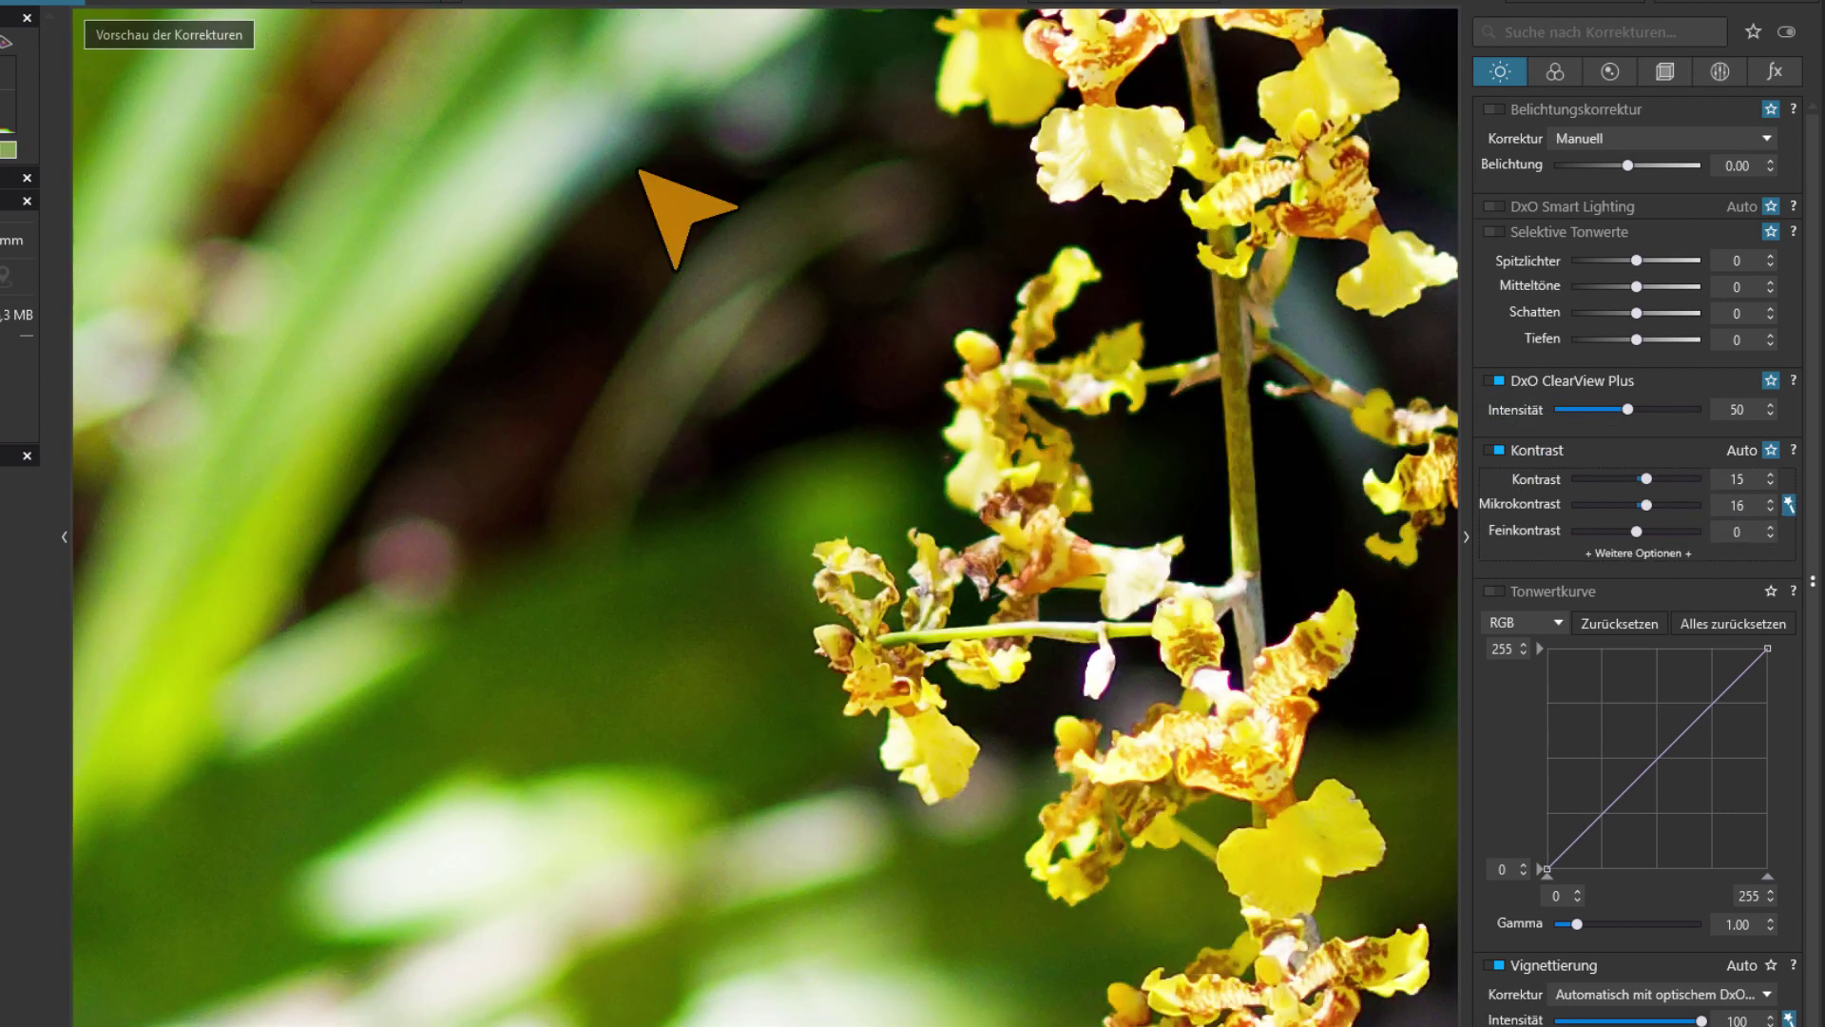
mouse_move(1195, 627)
left_mouse_down()
mouse_move(801, 374)
mouse_move(763, 782)
left_mouse_up()
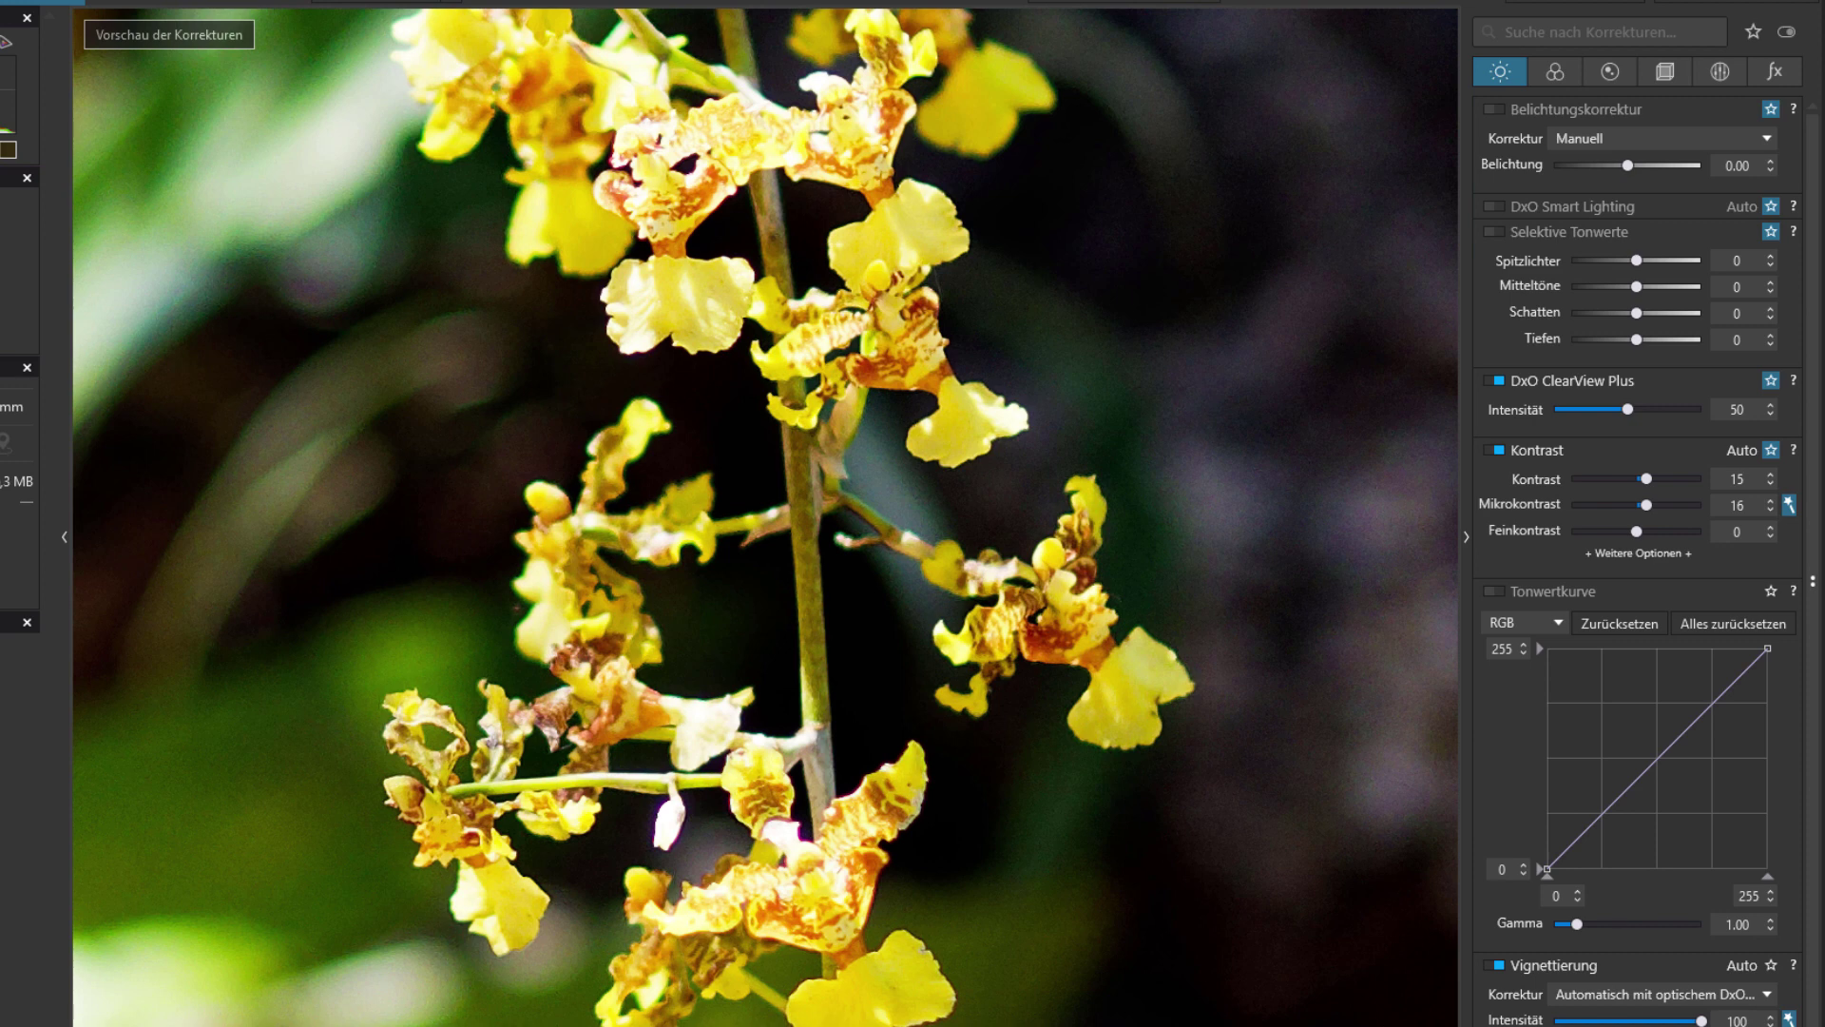
key("shift+h")
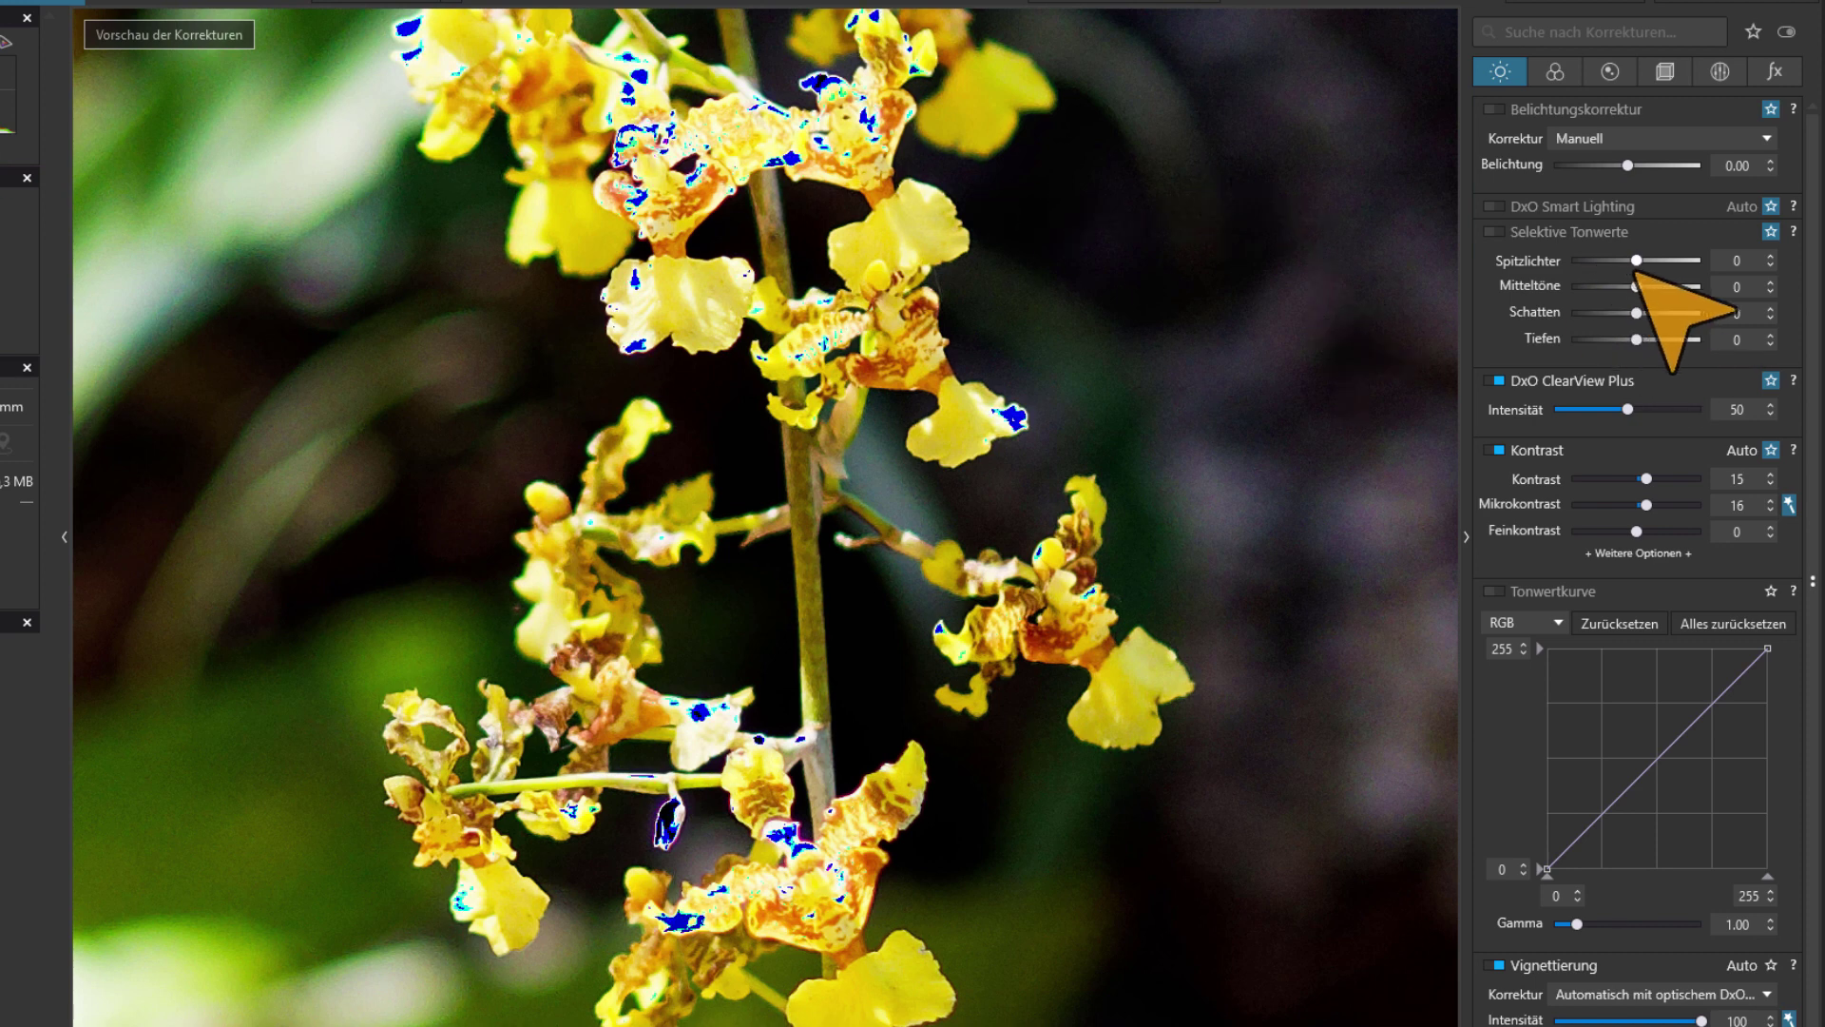
Lower highlights to -34 and lift midtones to 10, then view the whole photo
left_click_drag(1637, 261, 1619, 261)
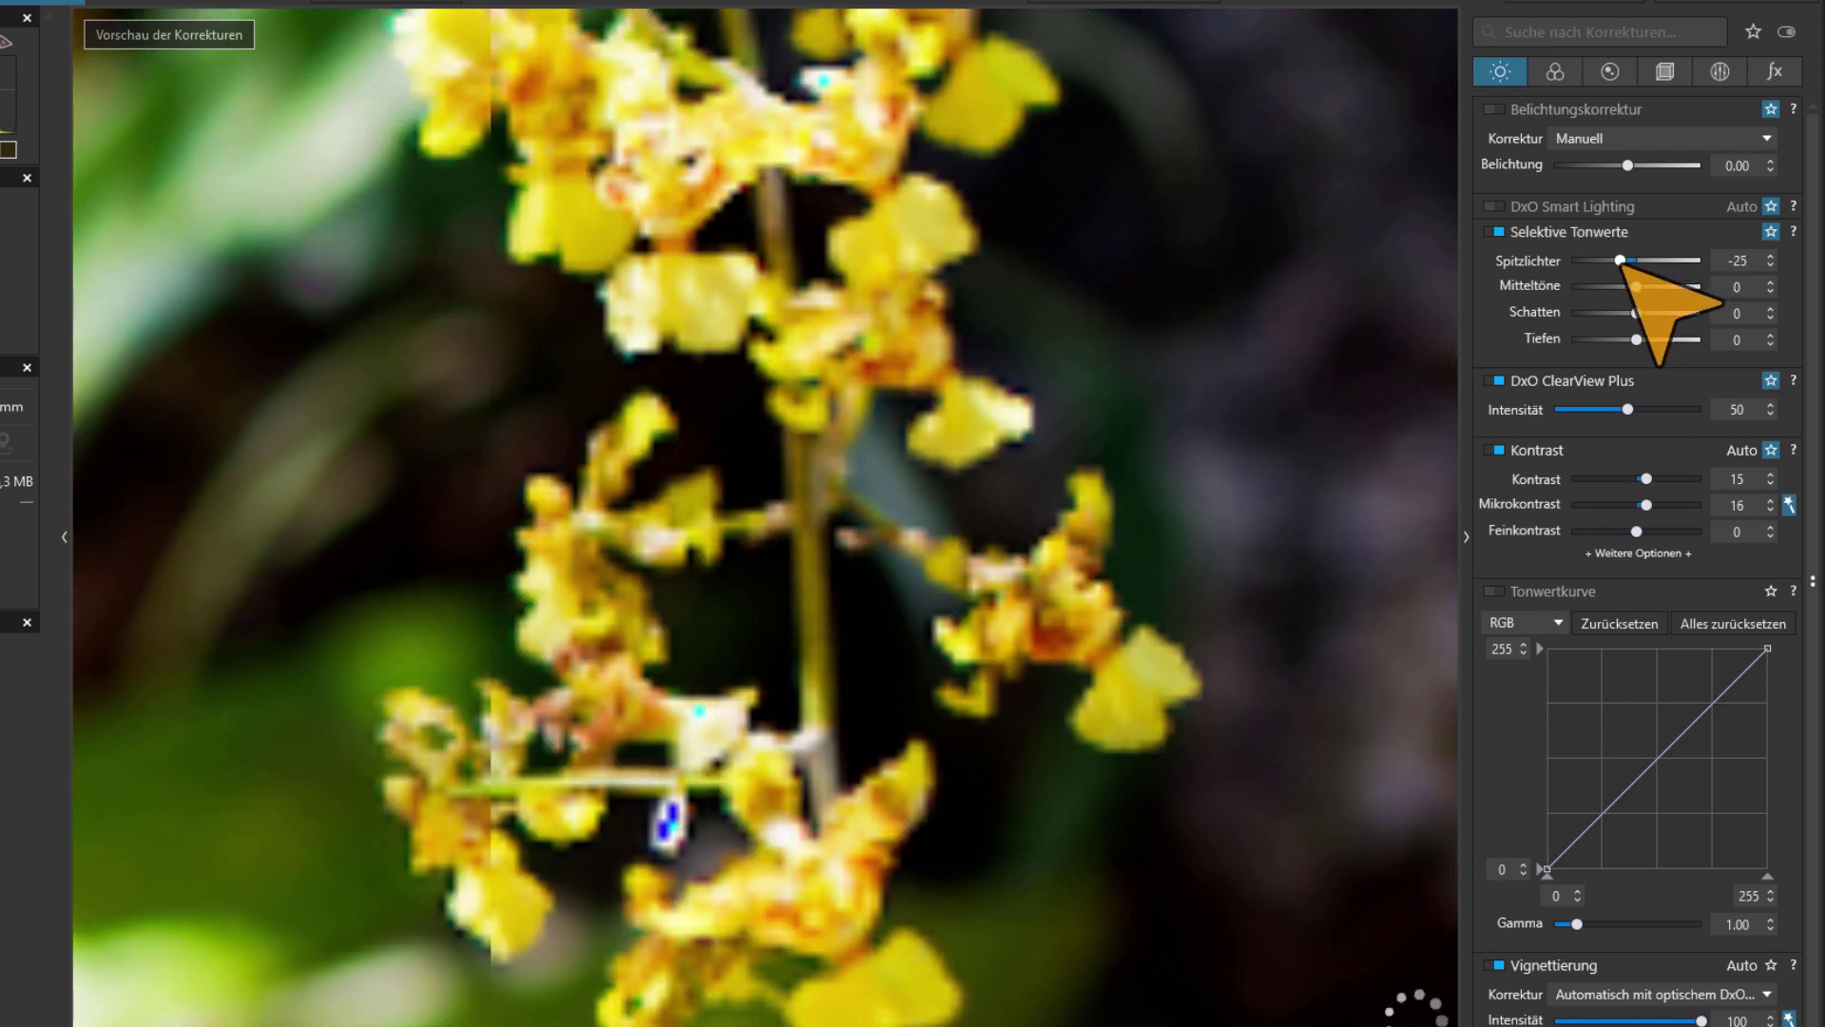
left_click_drag(1619, 259, 1614, 260)
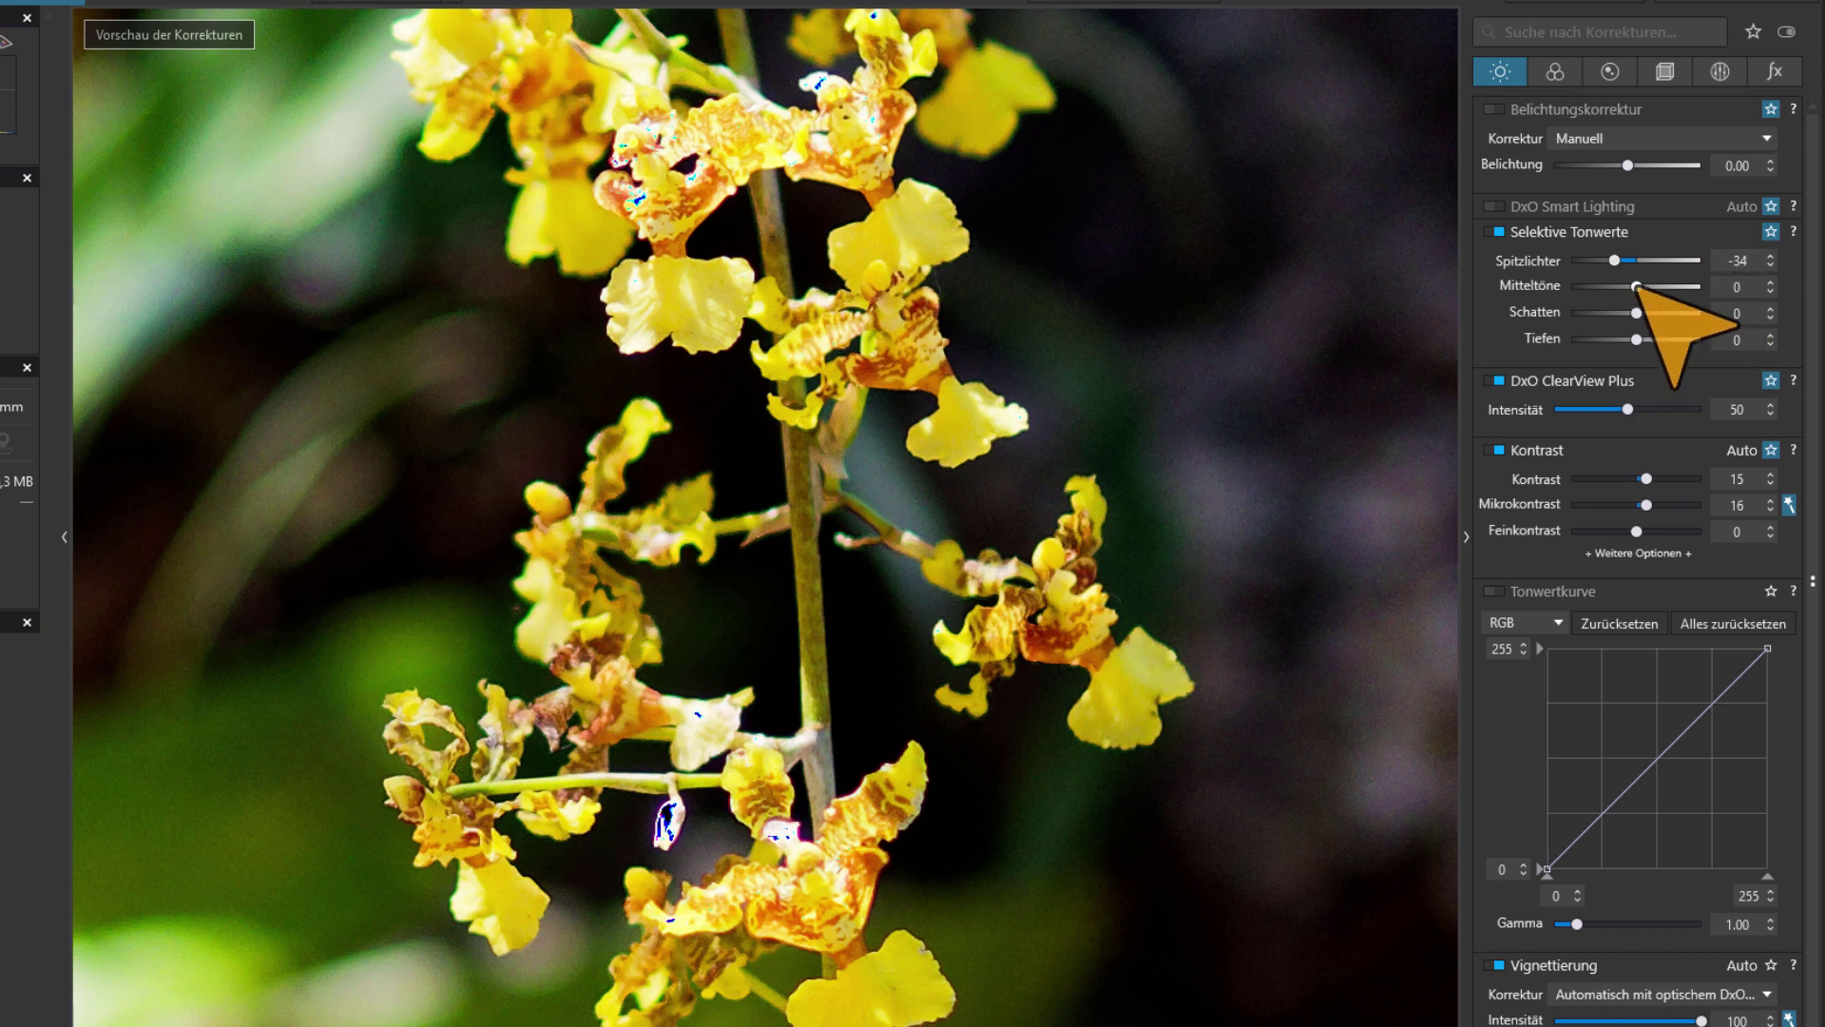
left_click_drag(1636, 286, 1643, 286)
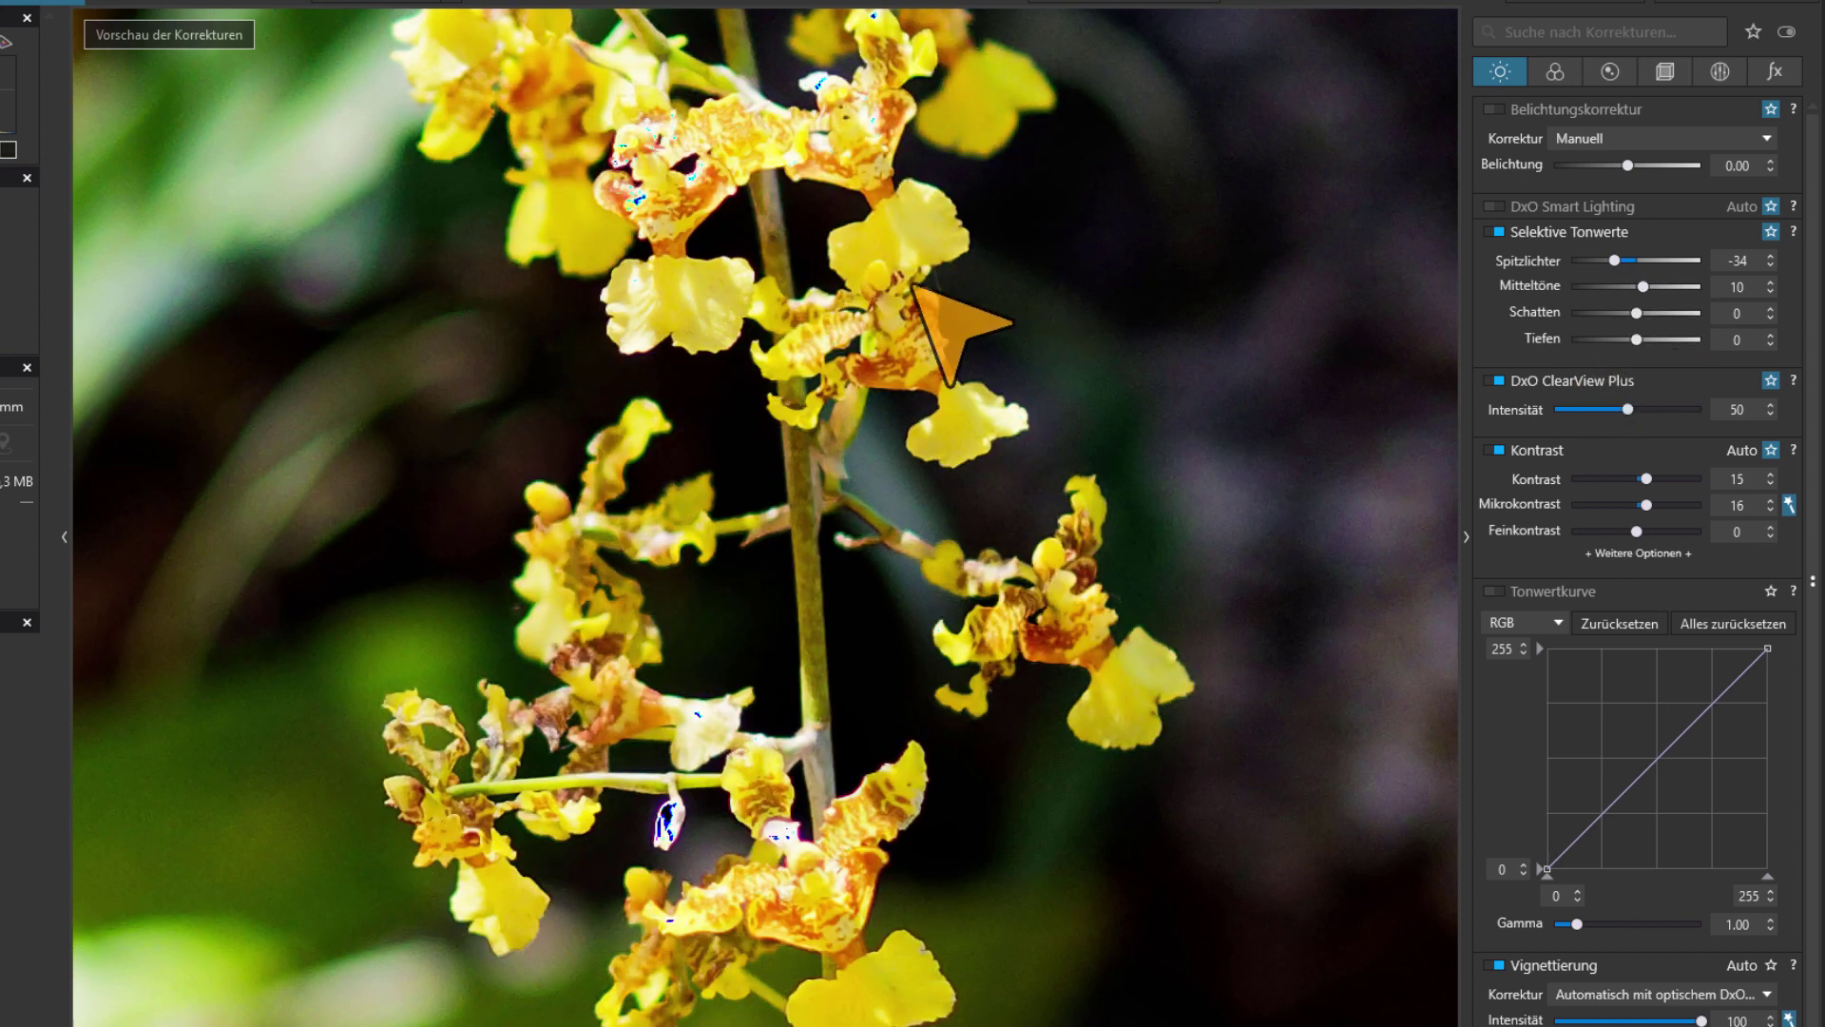
left_click(772, 231)
Deepen the shadows to -15 on the fitted photo and check shadow clipping
key("F3")
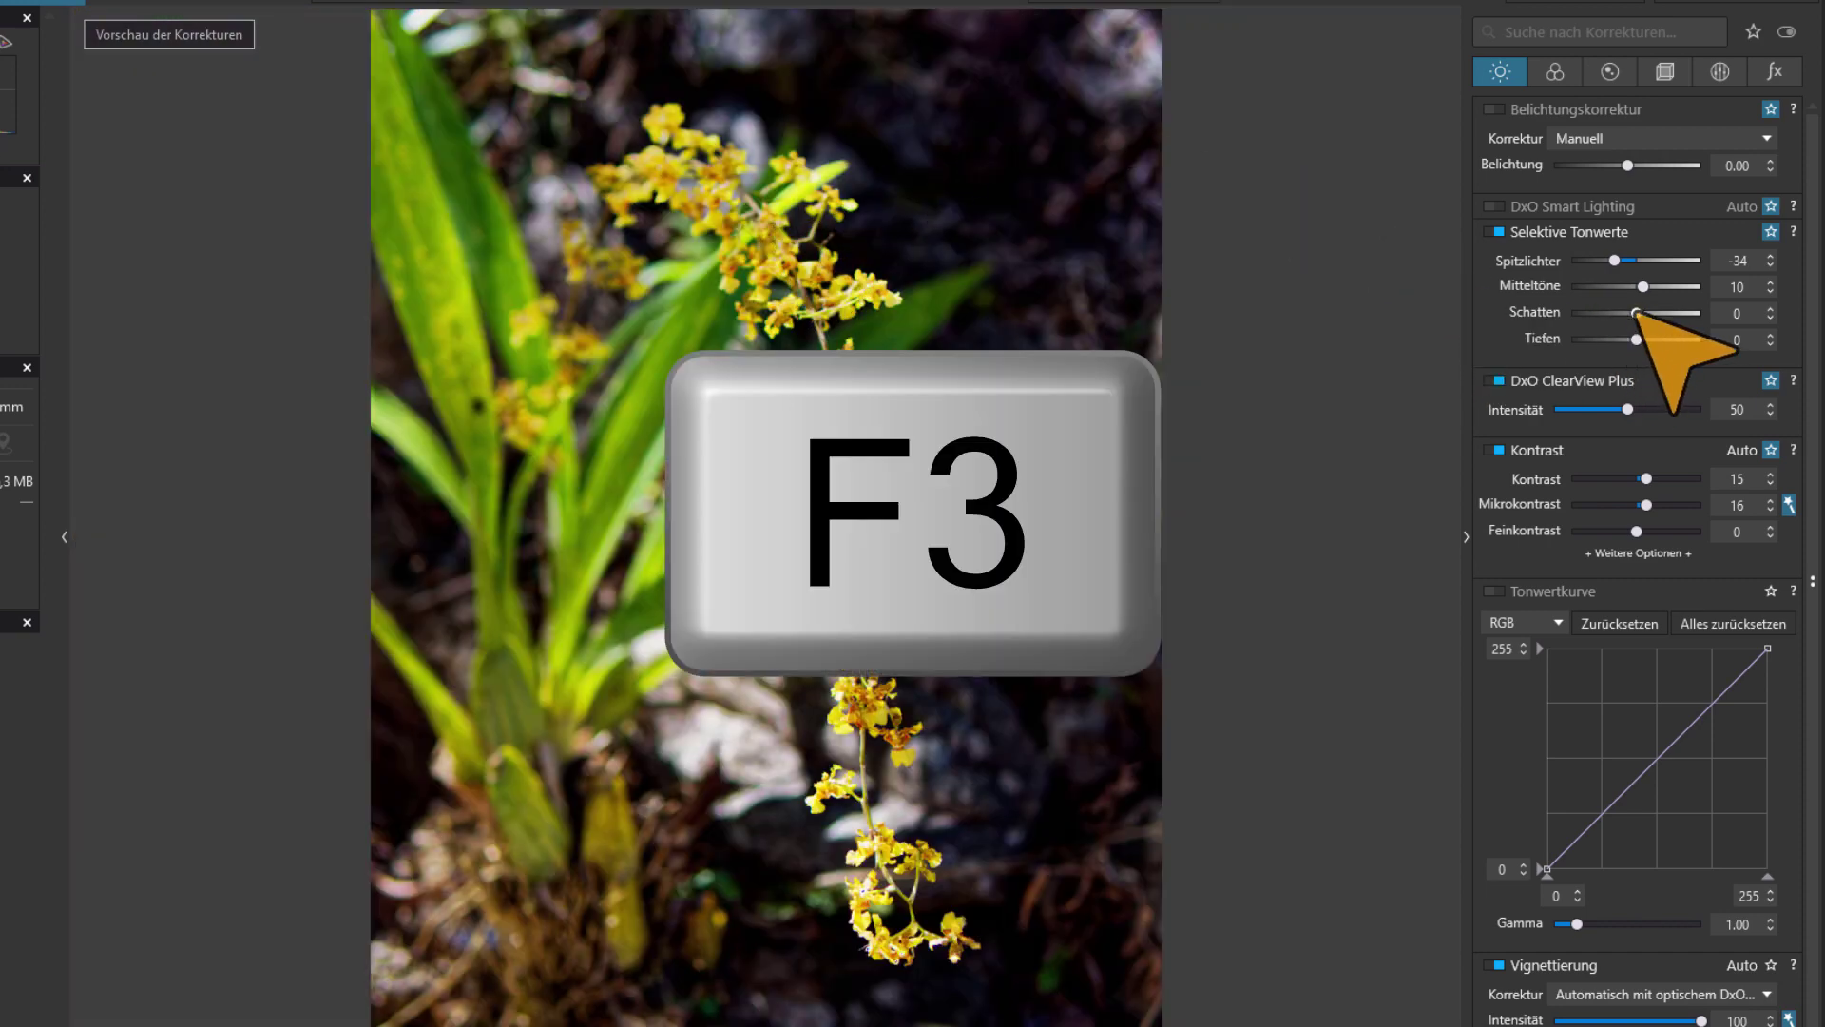
left_click_drag(1638, 315, 1630, 312)
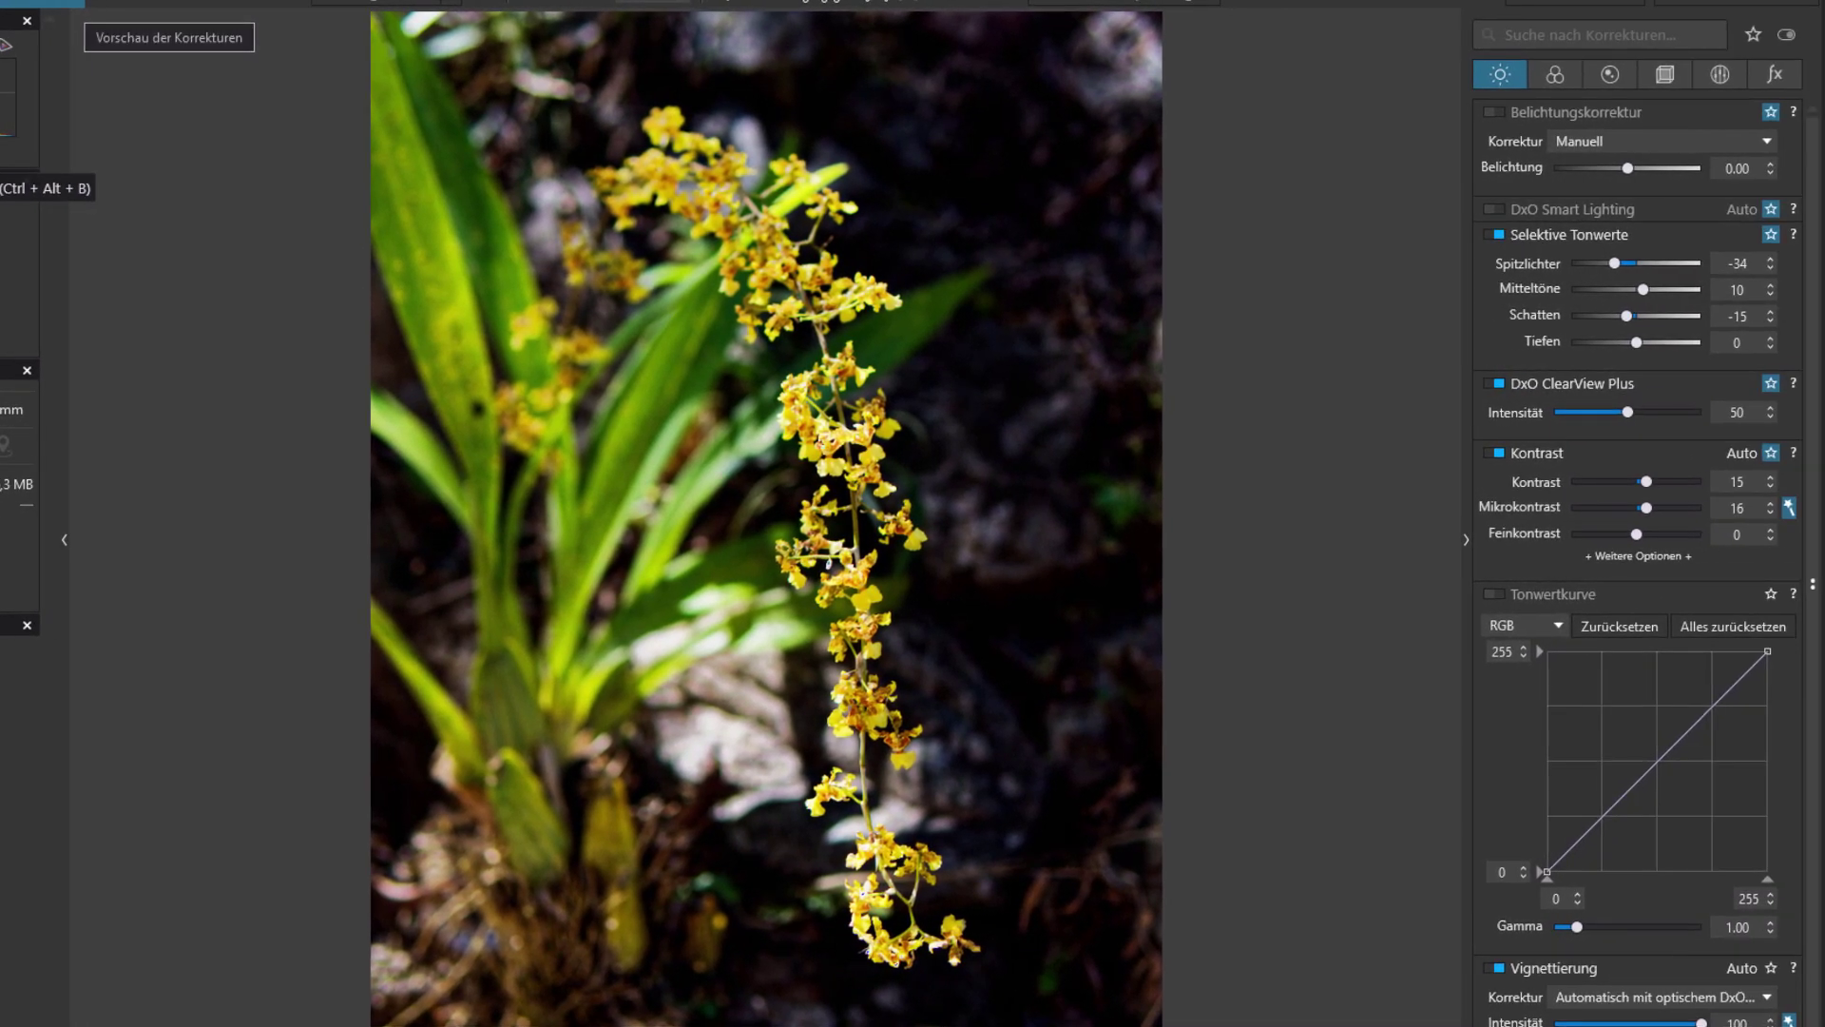
key("ctrl+alt+b")
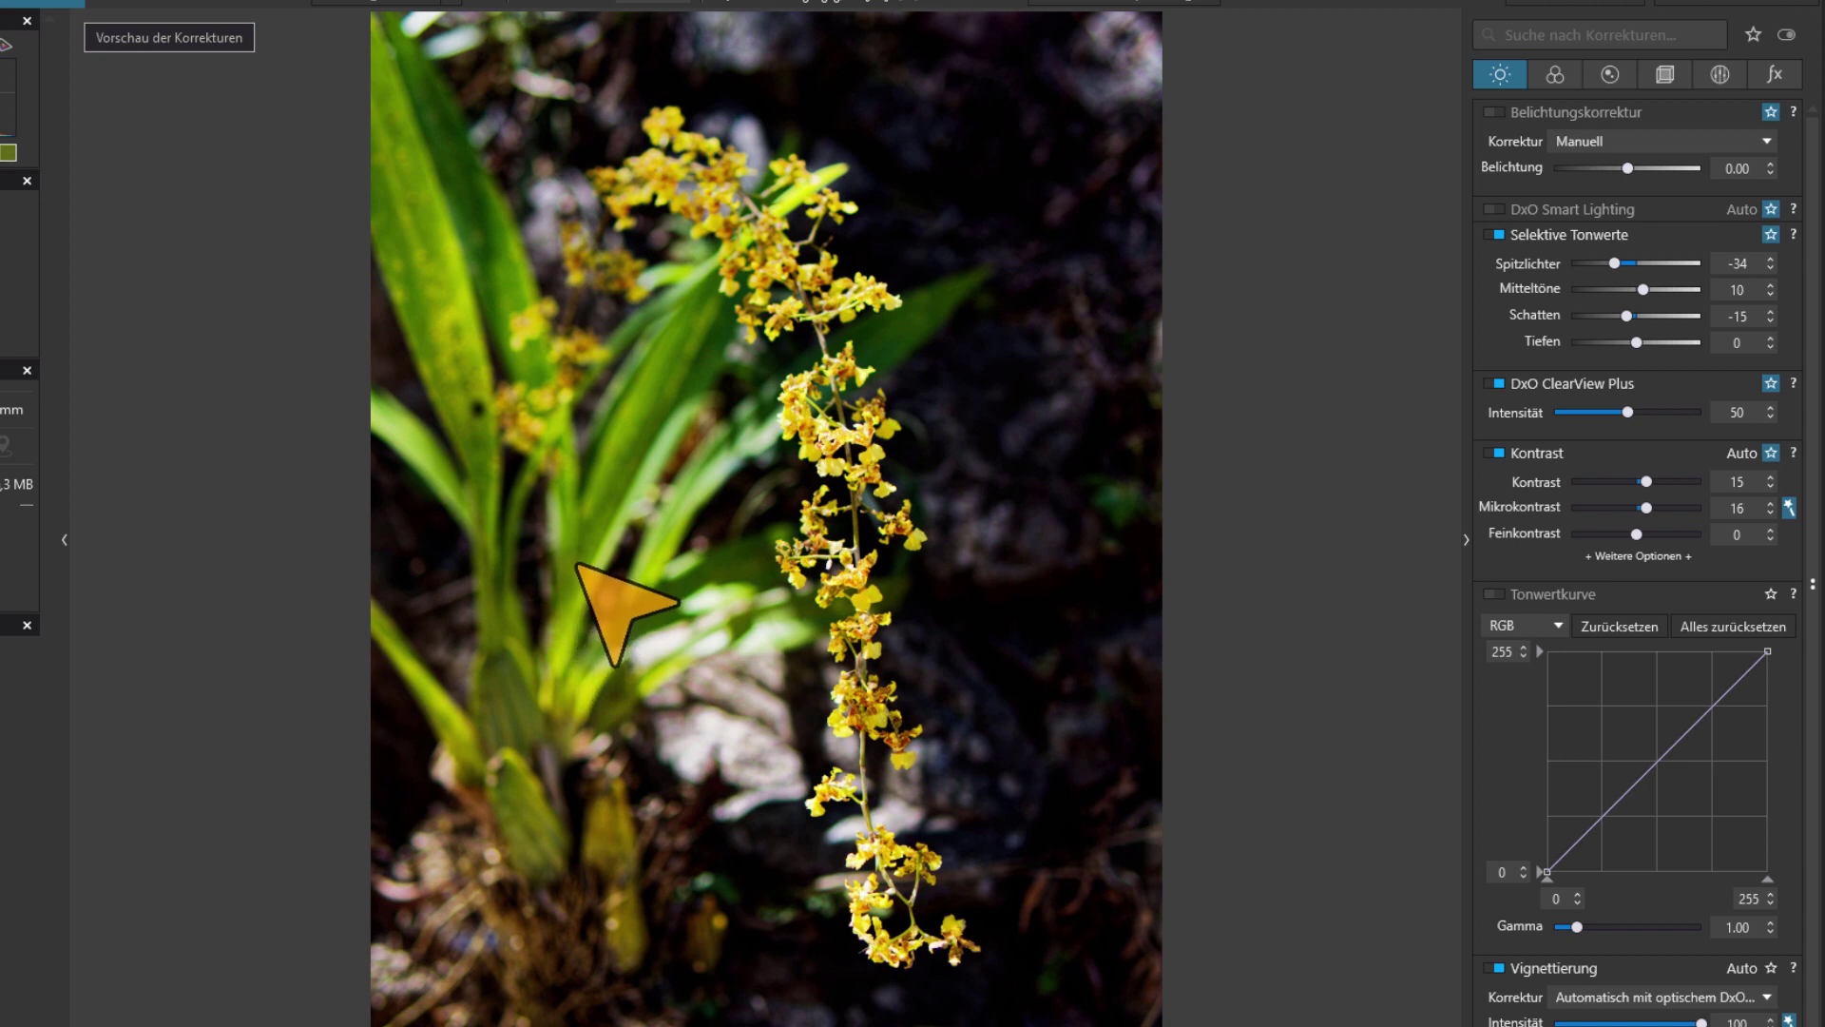
Sample a leaf's green with the HSL hue picker in the colour corrections
left_click(1556, 74)
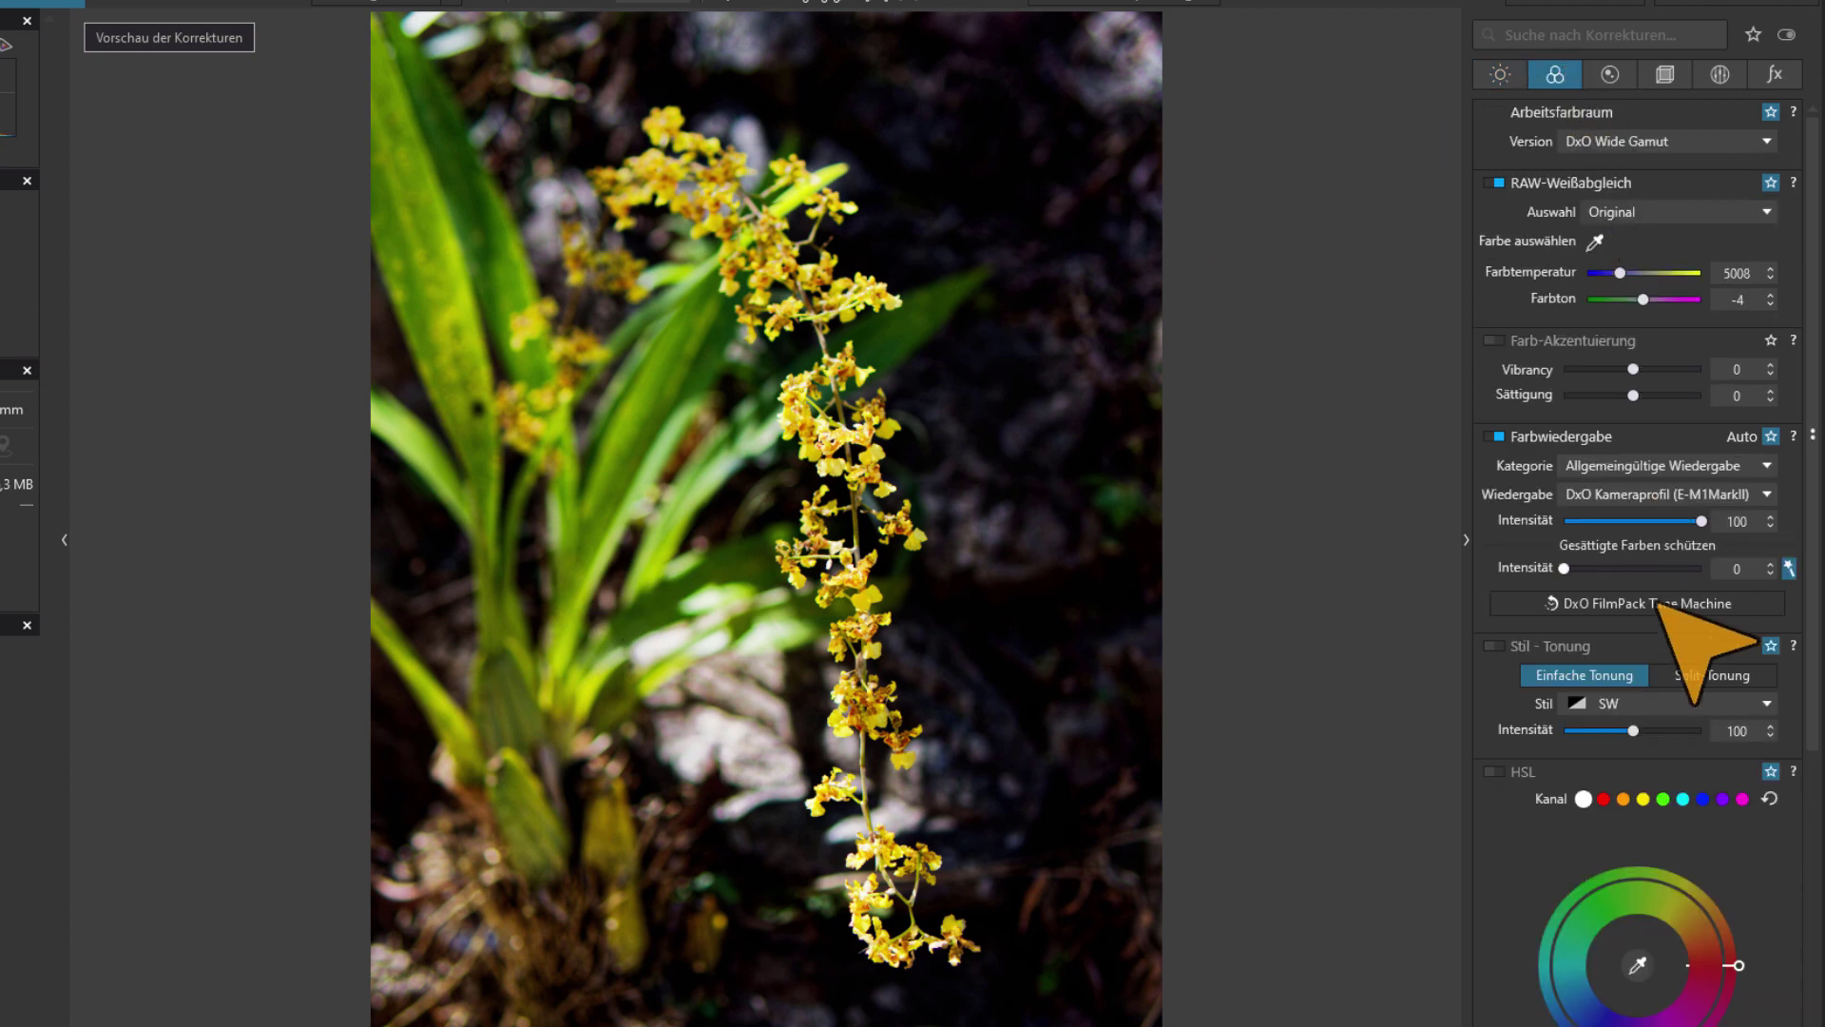
scroll(1663, 589, "down", 1)
scroll(1670, 608, "down", 6)
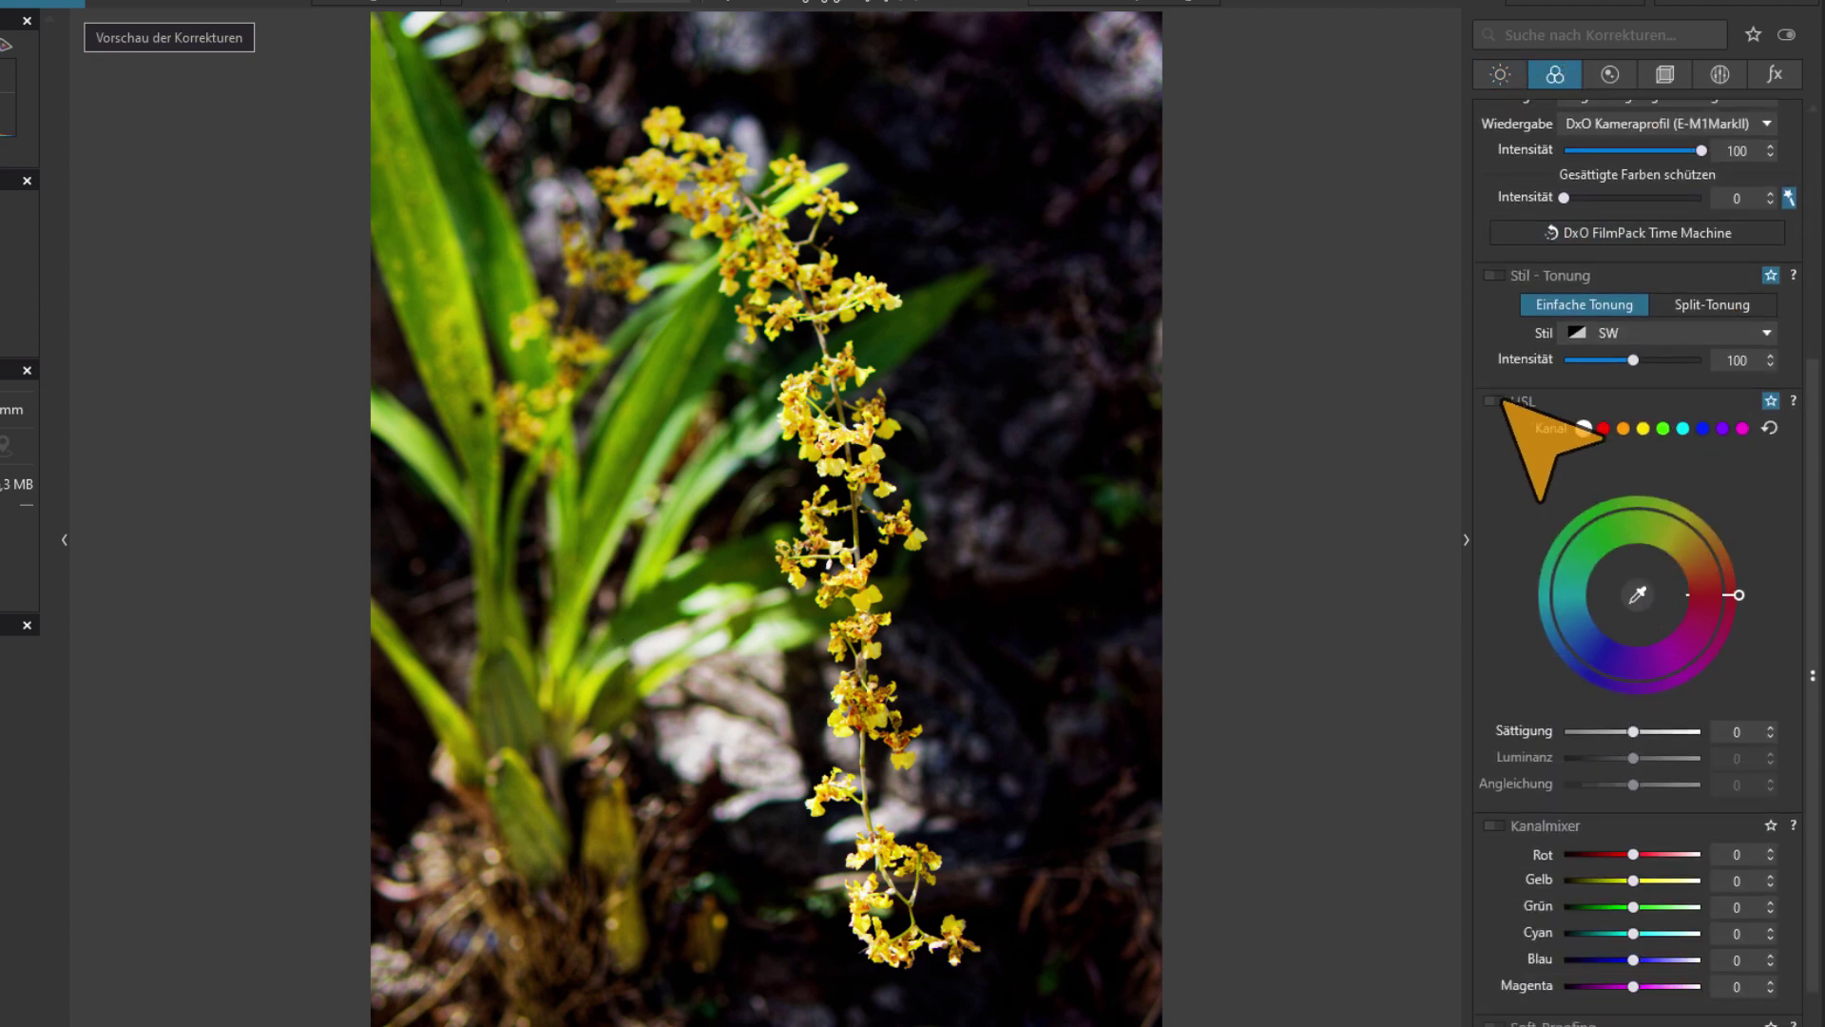
left_click(1638, 594)
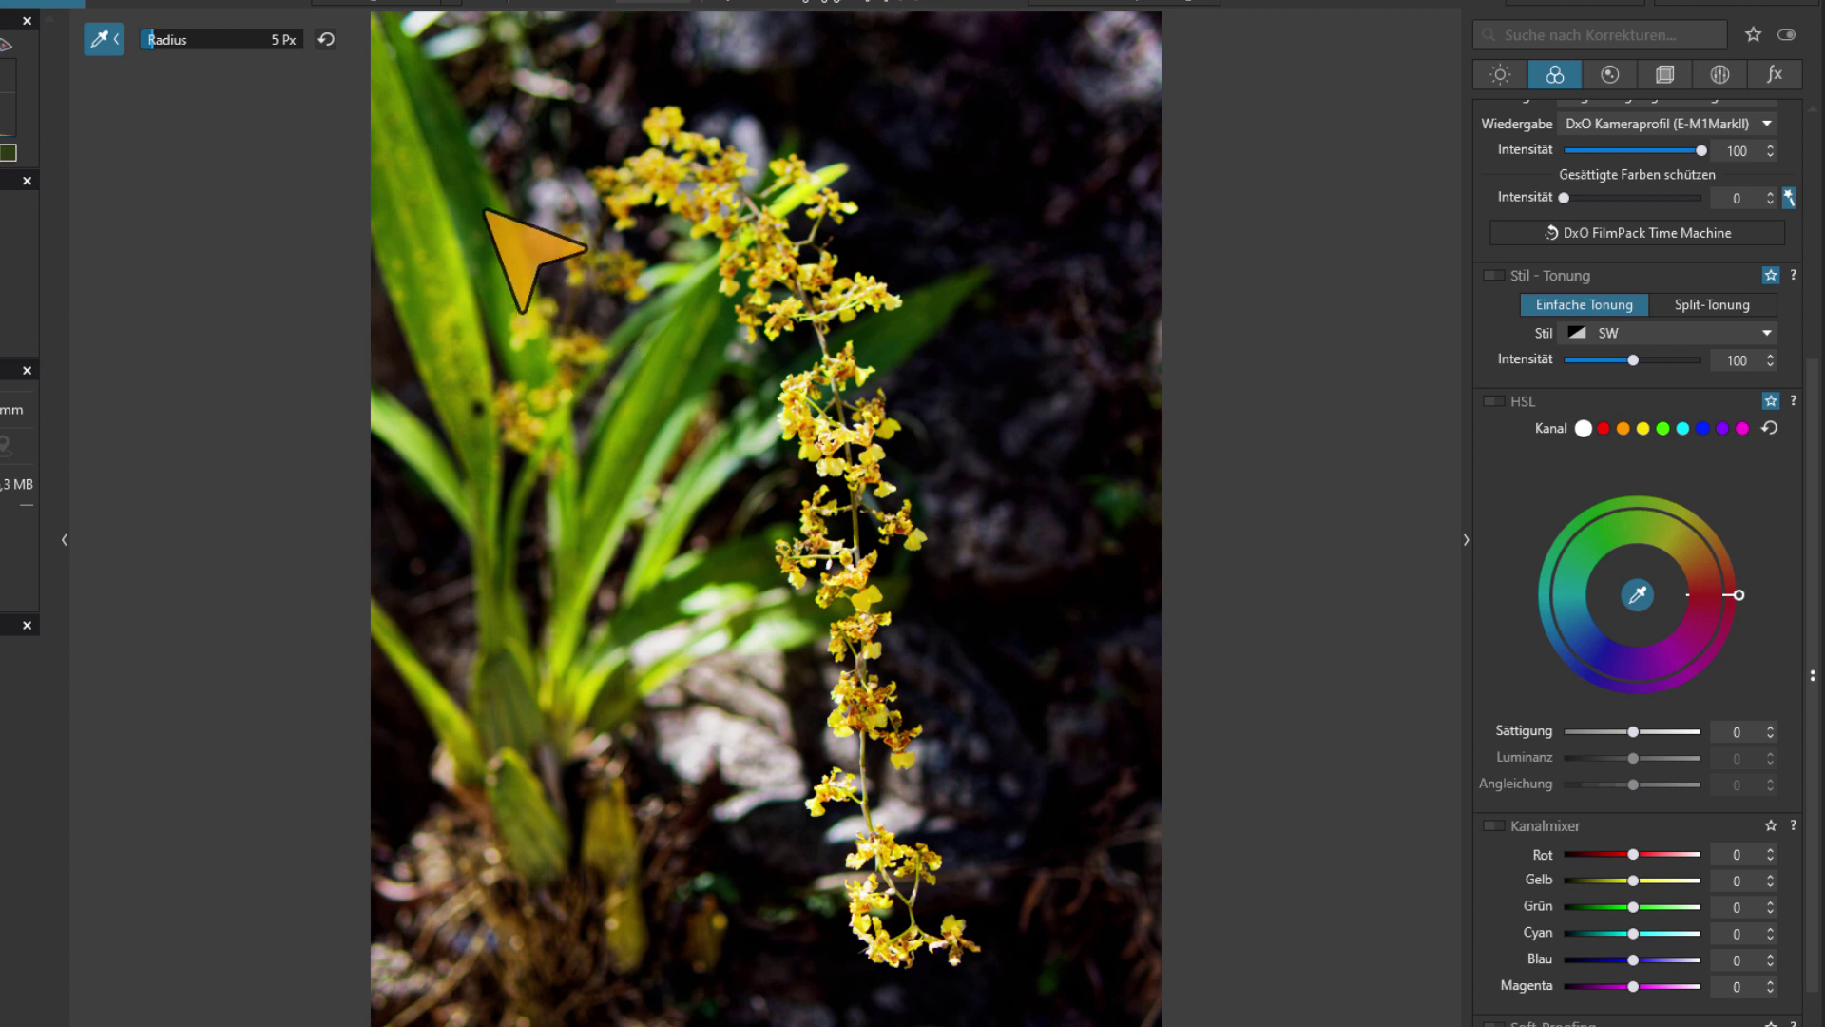
left_click(459, 171)
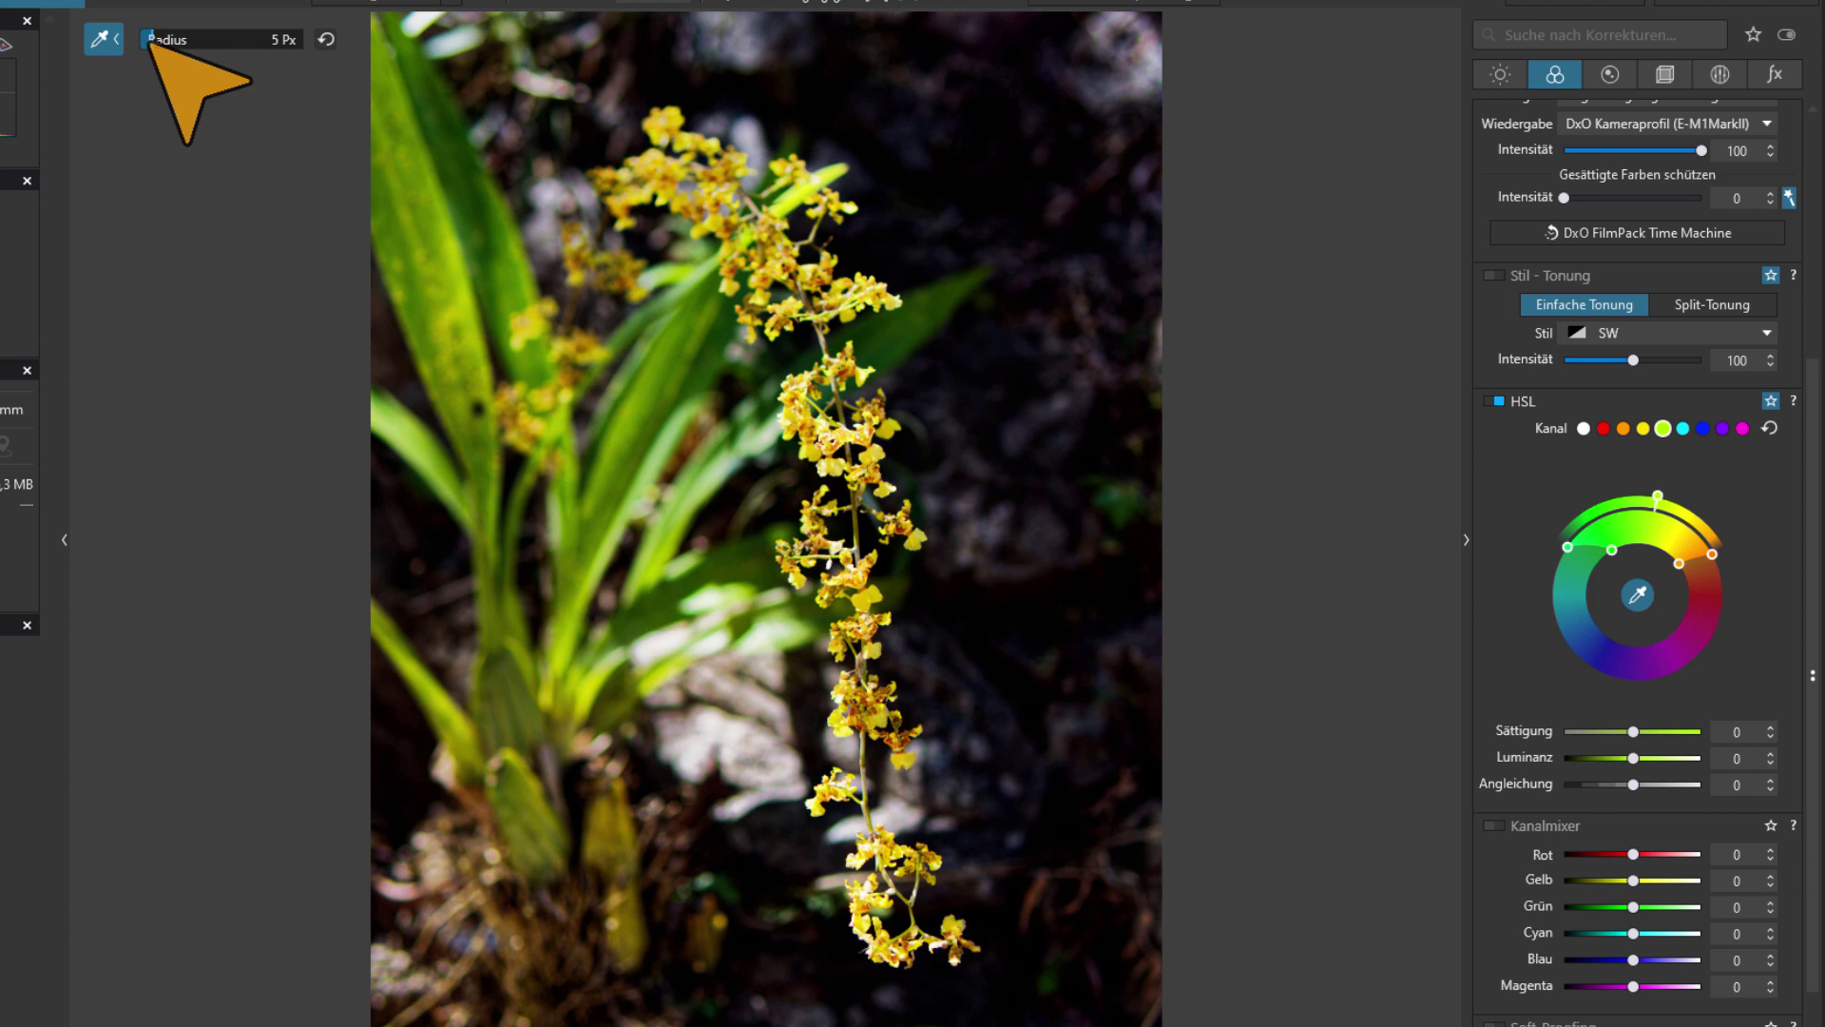
Set the sampling radius to 5 Px and shift the green hue range toward yellow-green
left_click_drag(149, 39, 271, 40)
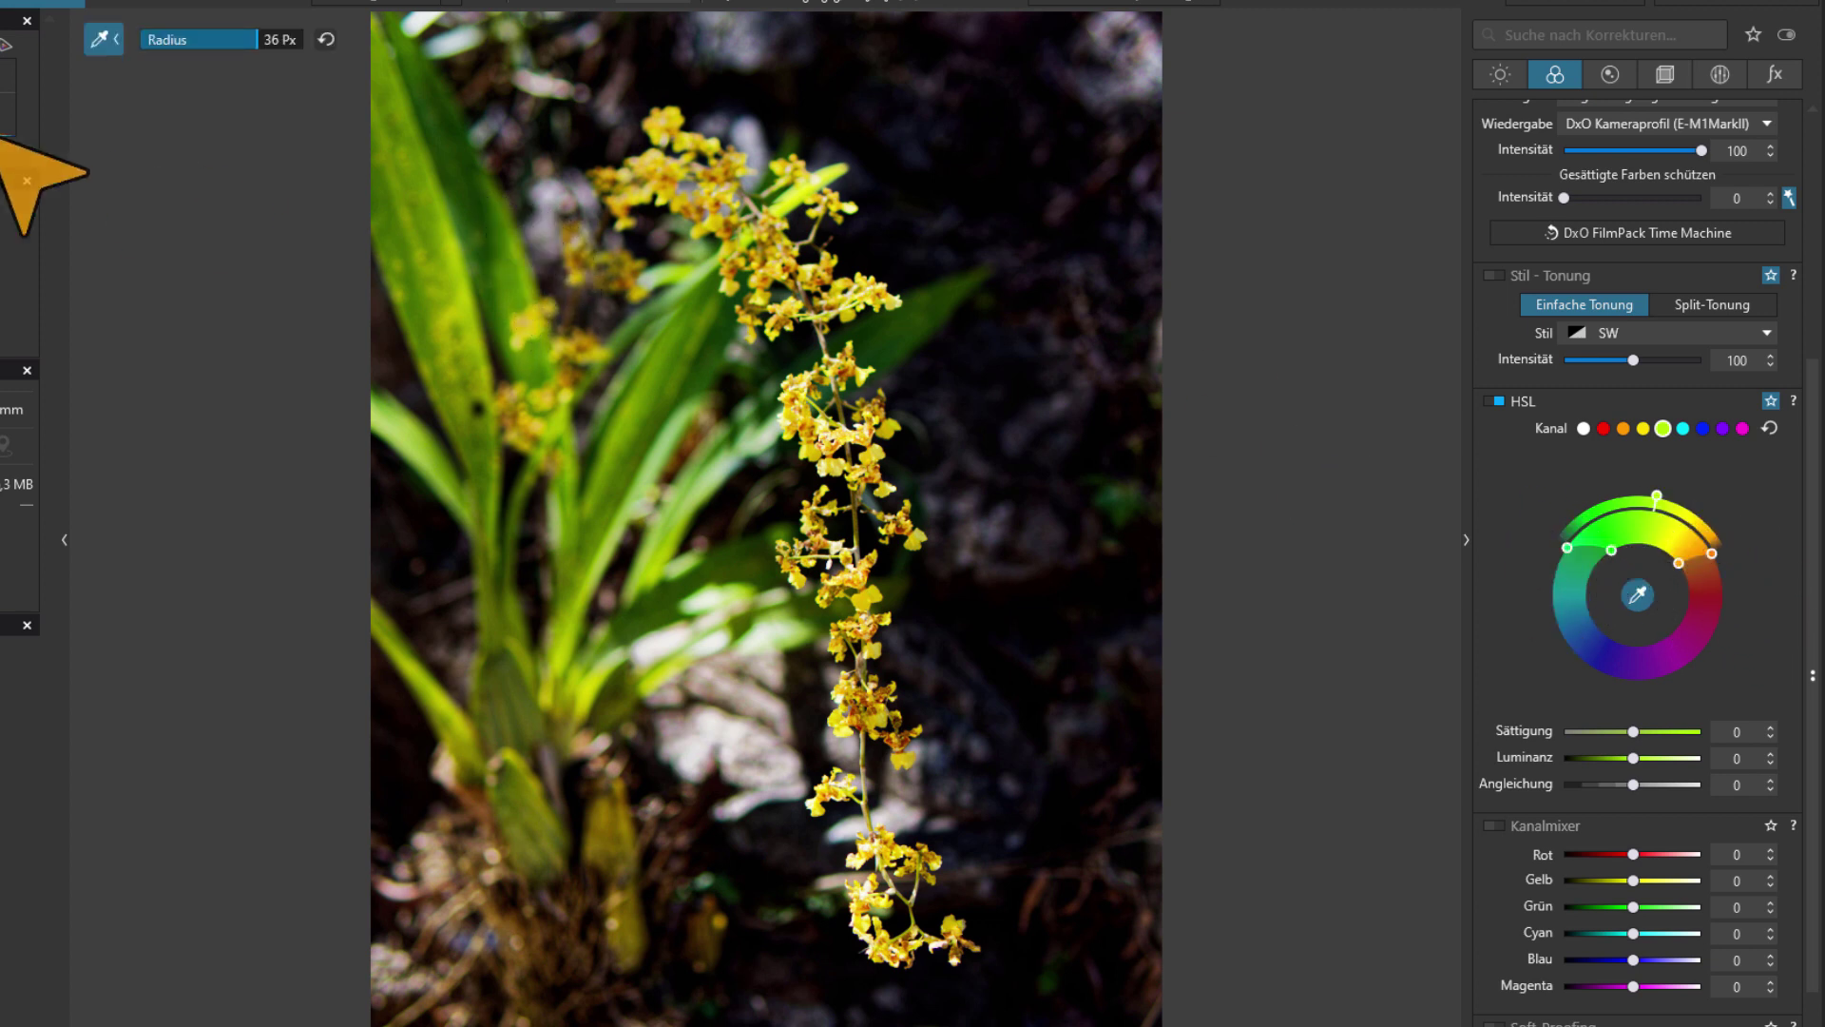
left_click(149, 40)
left_click_drag(149, 41, 152, 43)
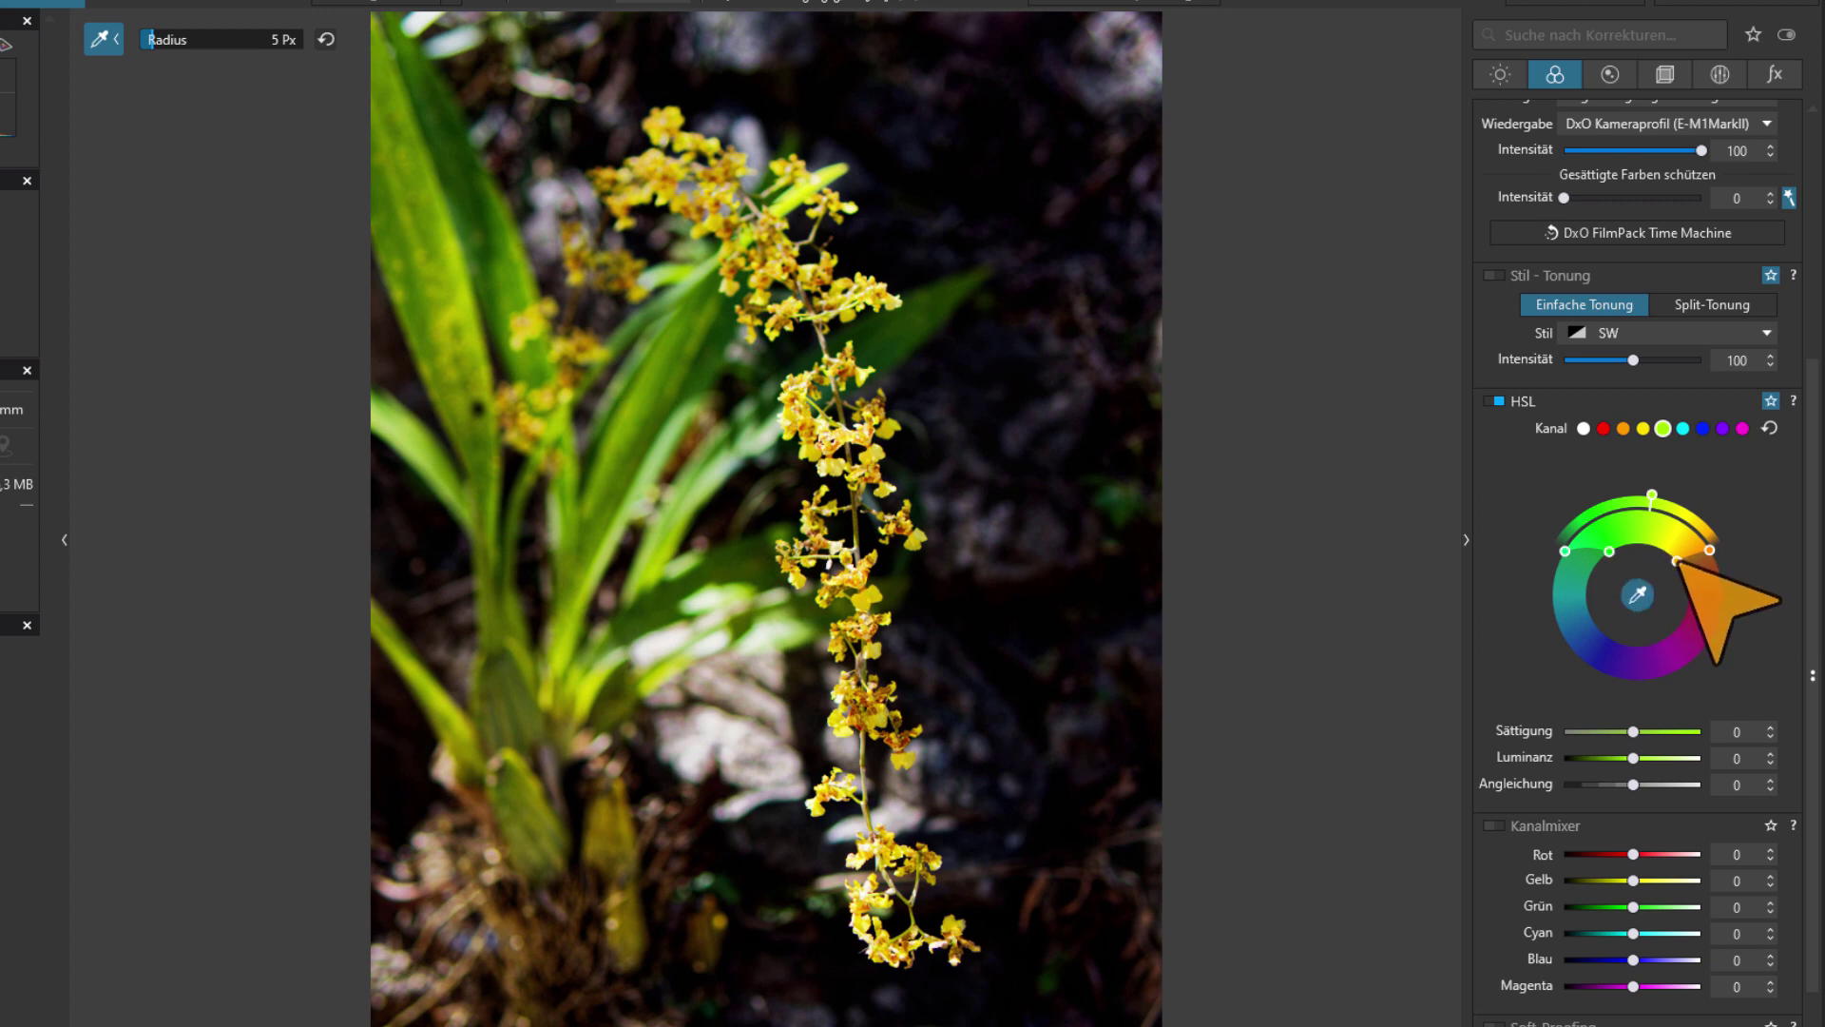
key("ctrl")
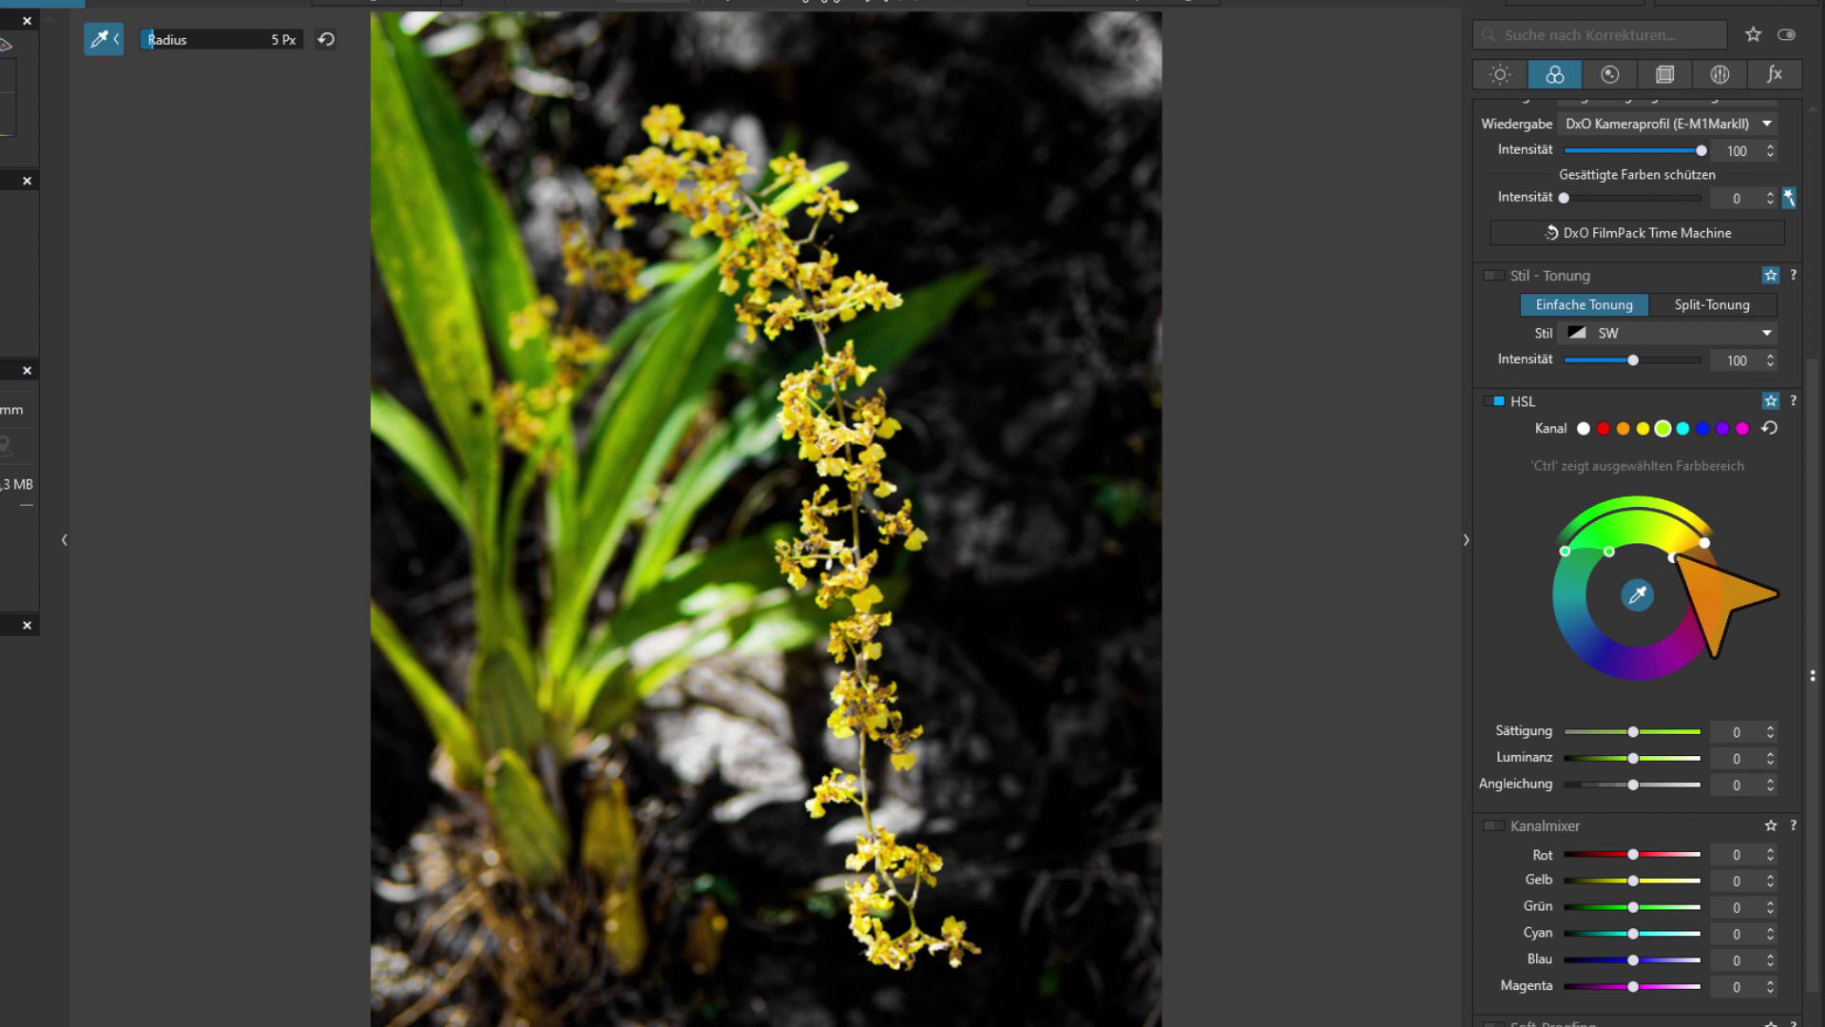
mouse_move(1678, 560)
left_mouse_down()
mouse_move(1626, 546)
mouse_move(1669, 549)
mouse_move(1654, 539)
left_mouse_up()
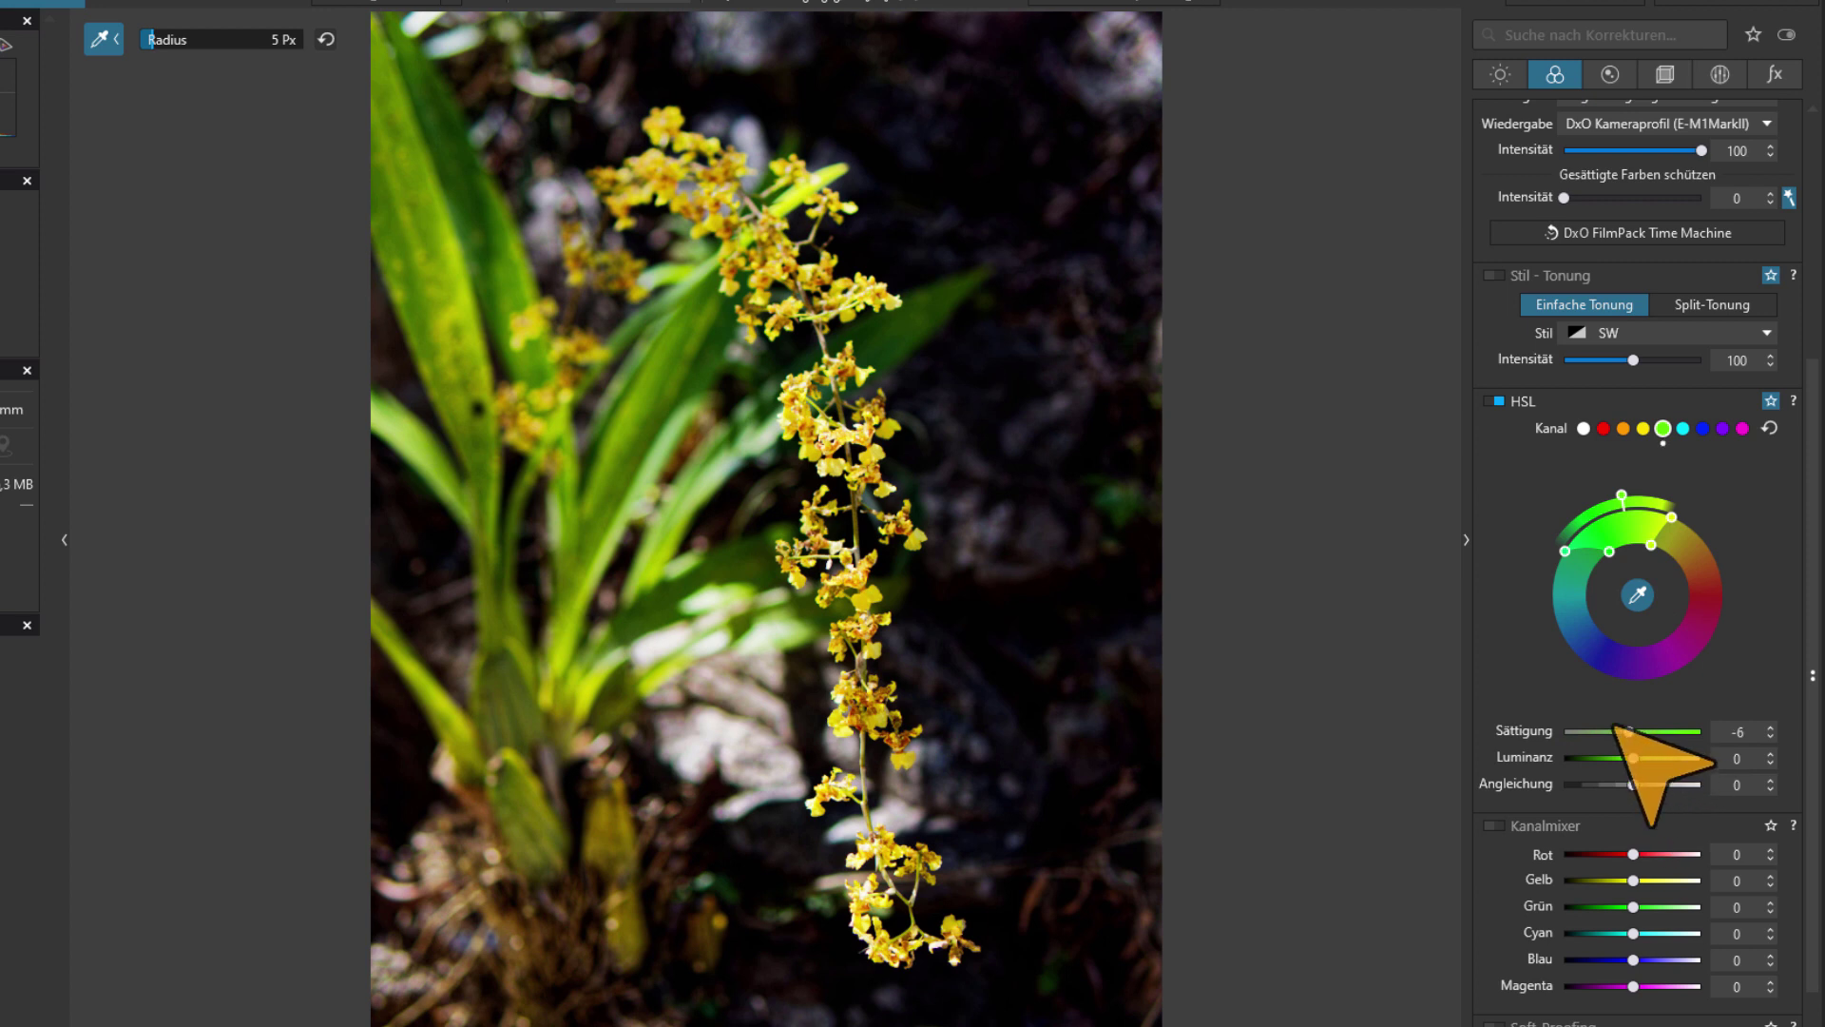
Set HSL greens to saturation -49 and luminance -71, narrowing the range to spare the flowers
mouse_move(1633, 732)
left_mouse_down()
mouse_move(1553, 734)
mouse_move(1589, 761)
mouse_move(1532, 758)
left_mouse_up()
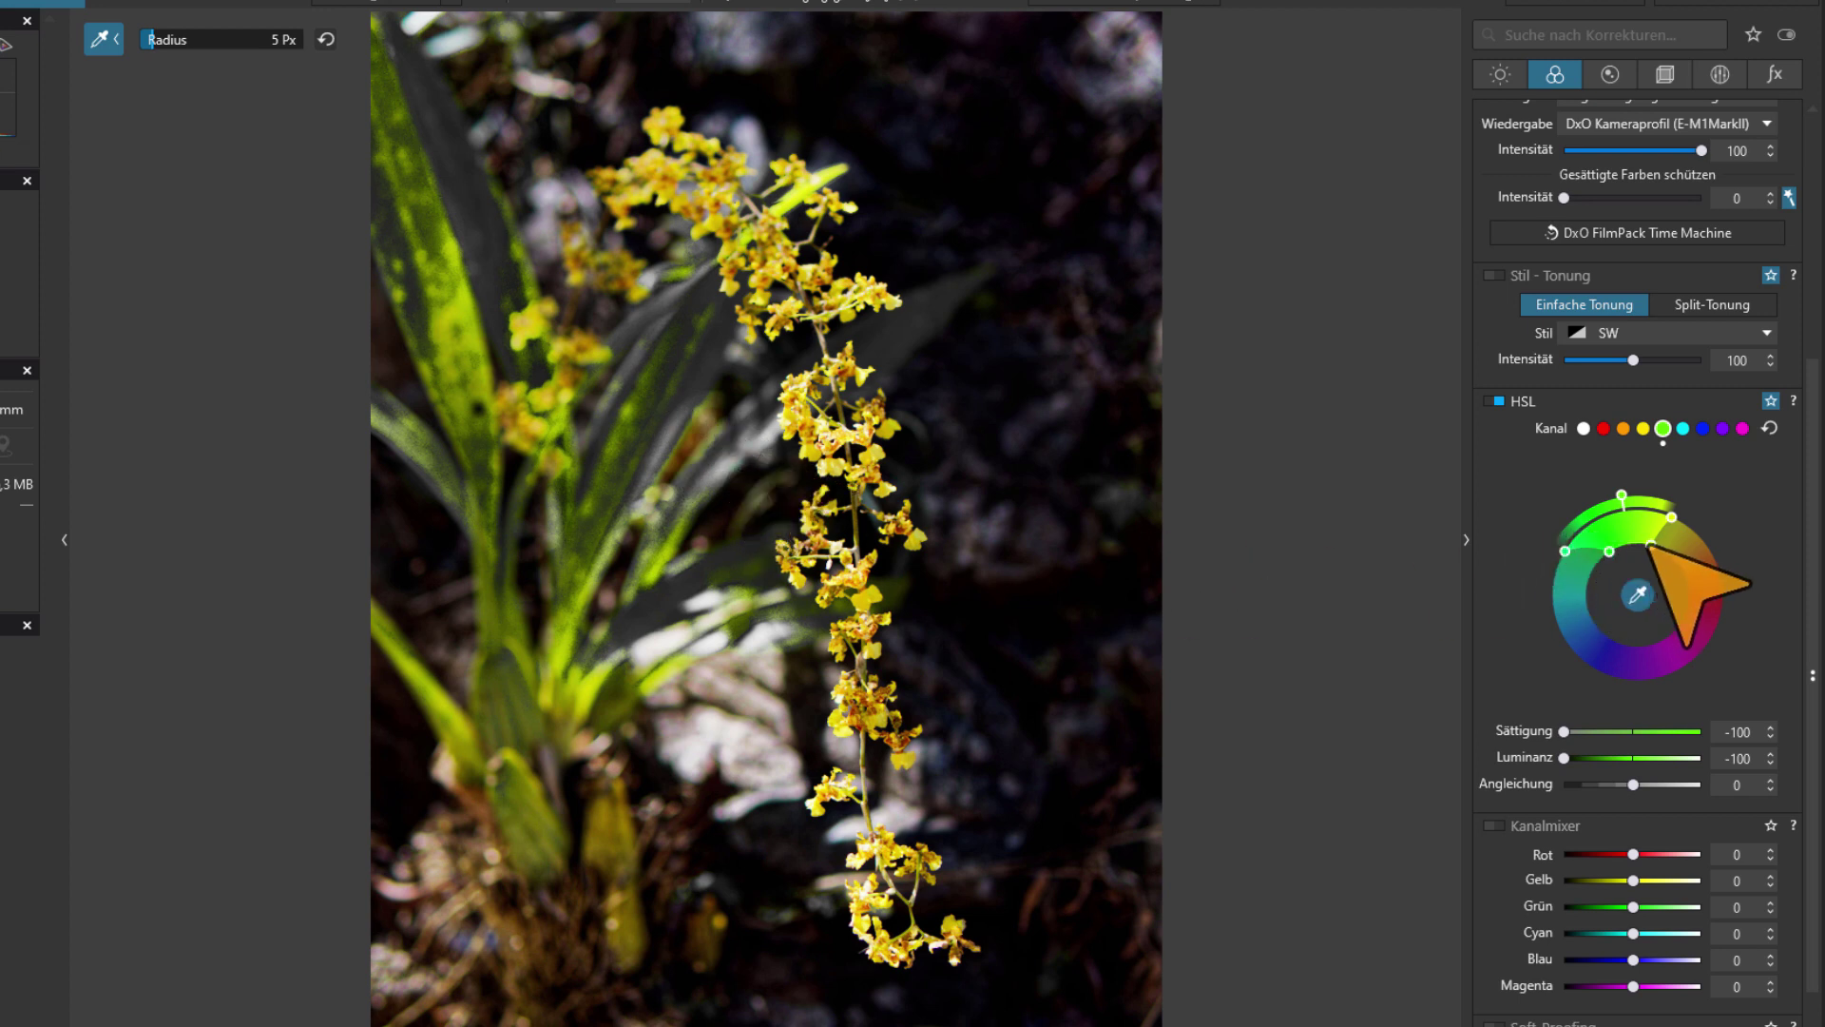
left_click_drag(1654, 544, 1662, 556)
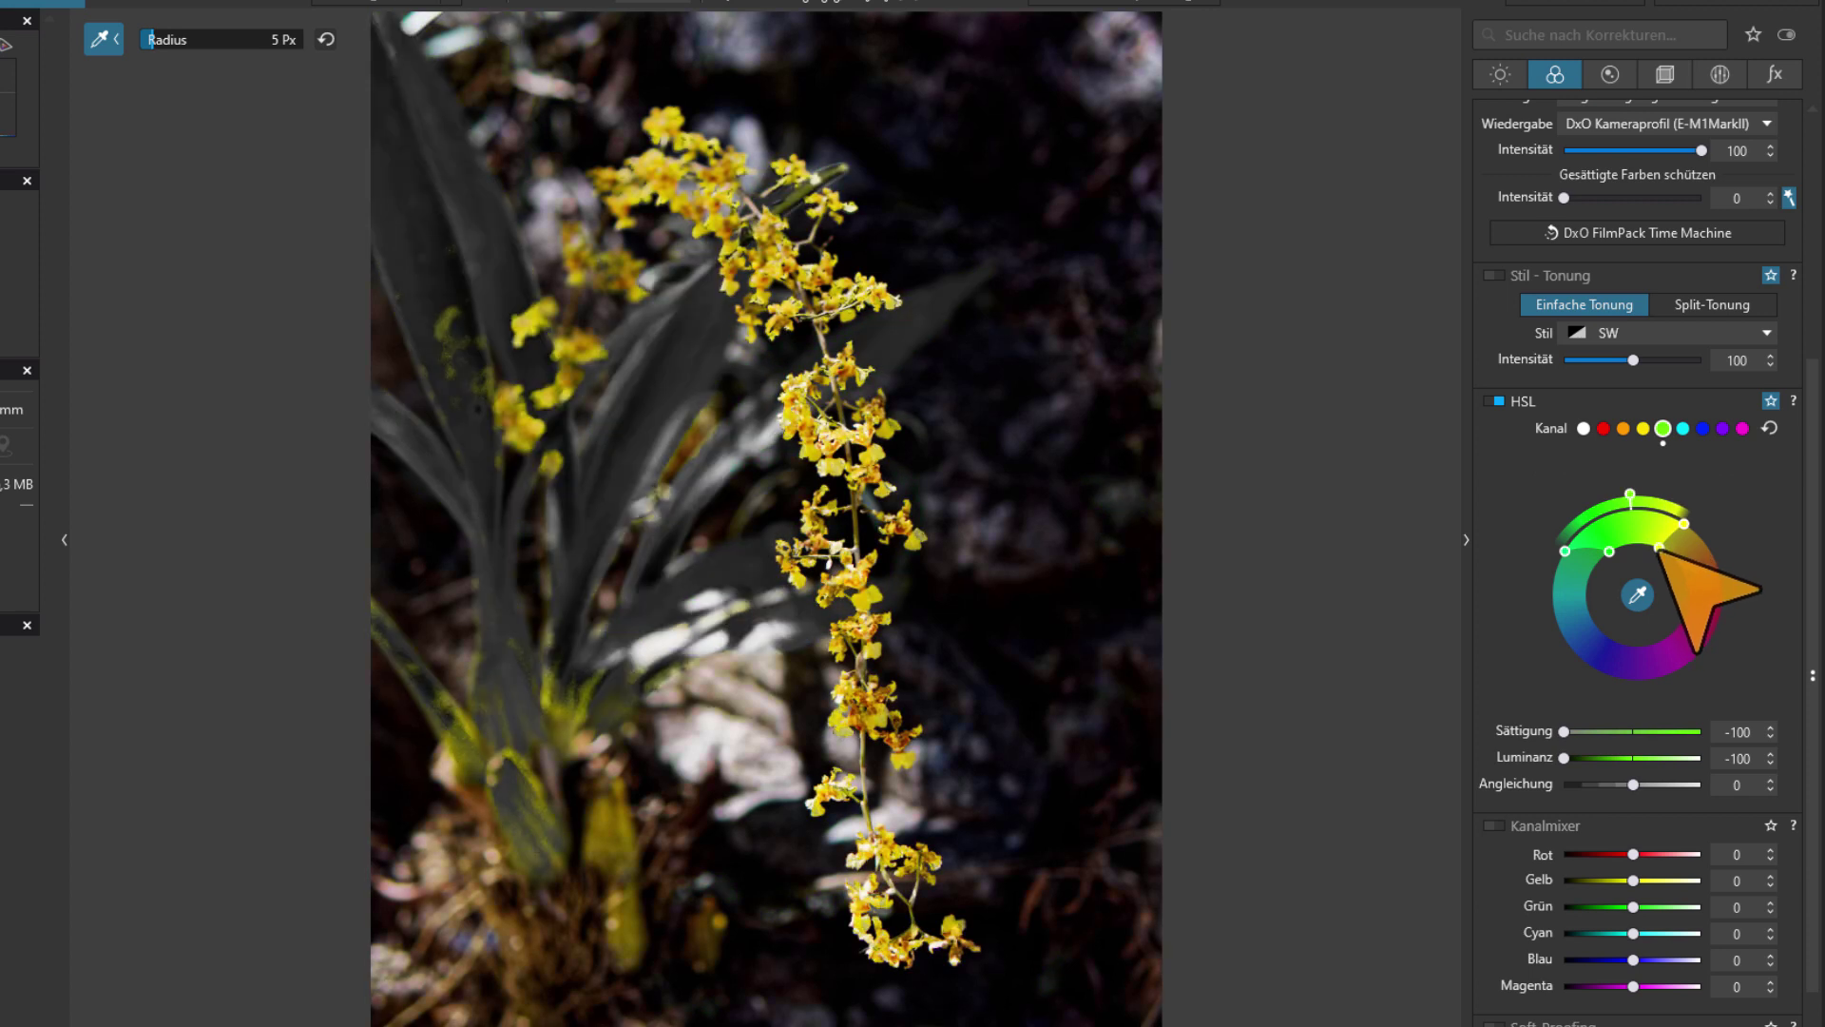
left_click_drag(1659, 549, 1652, 545)
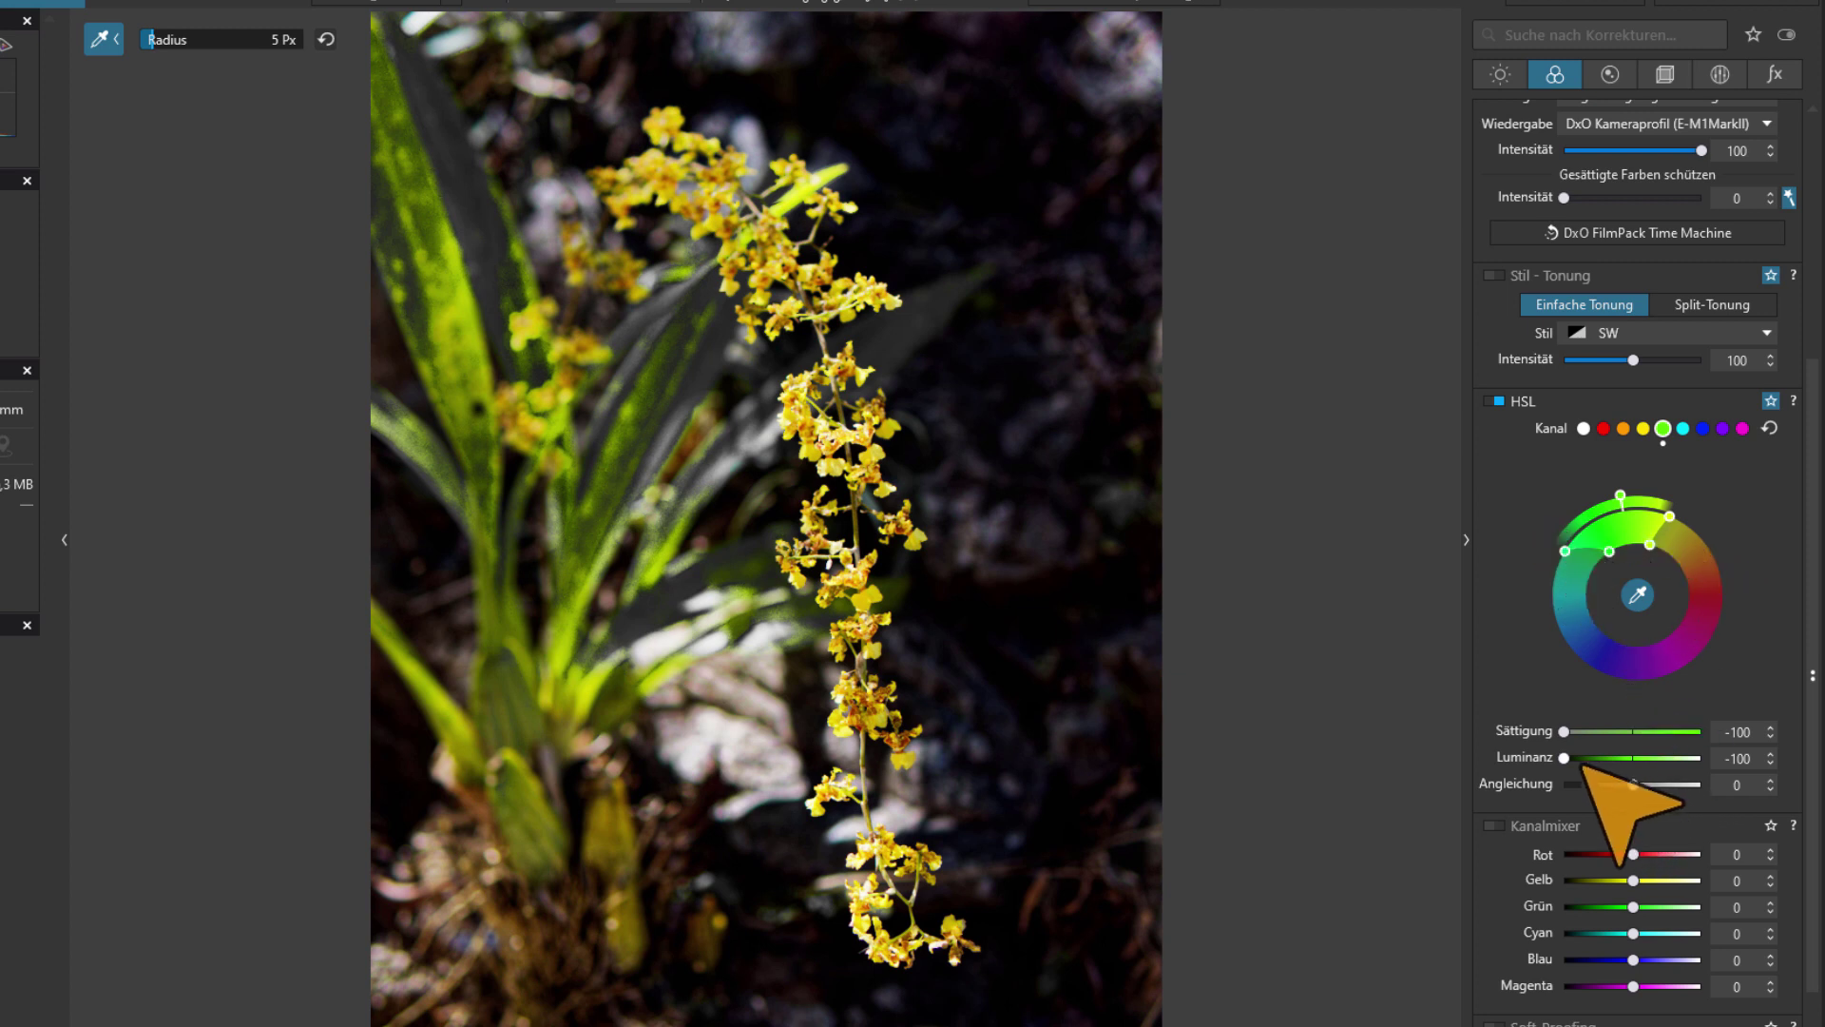
double_click(1564, 731)
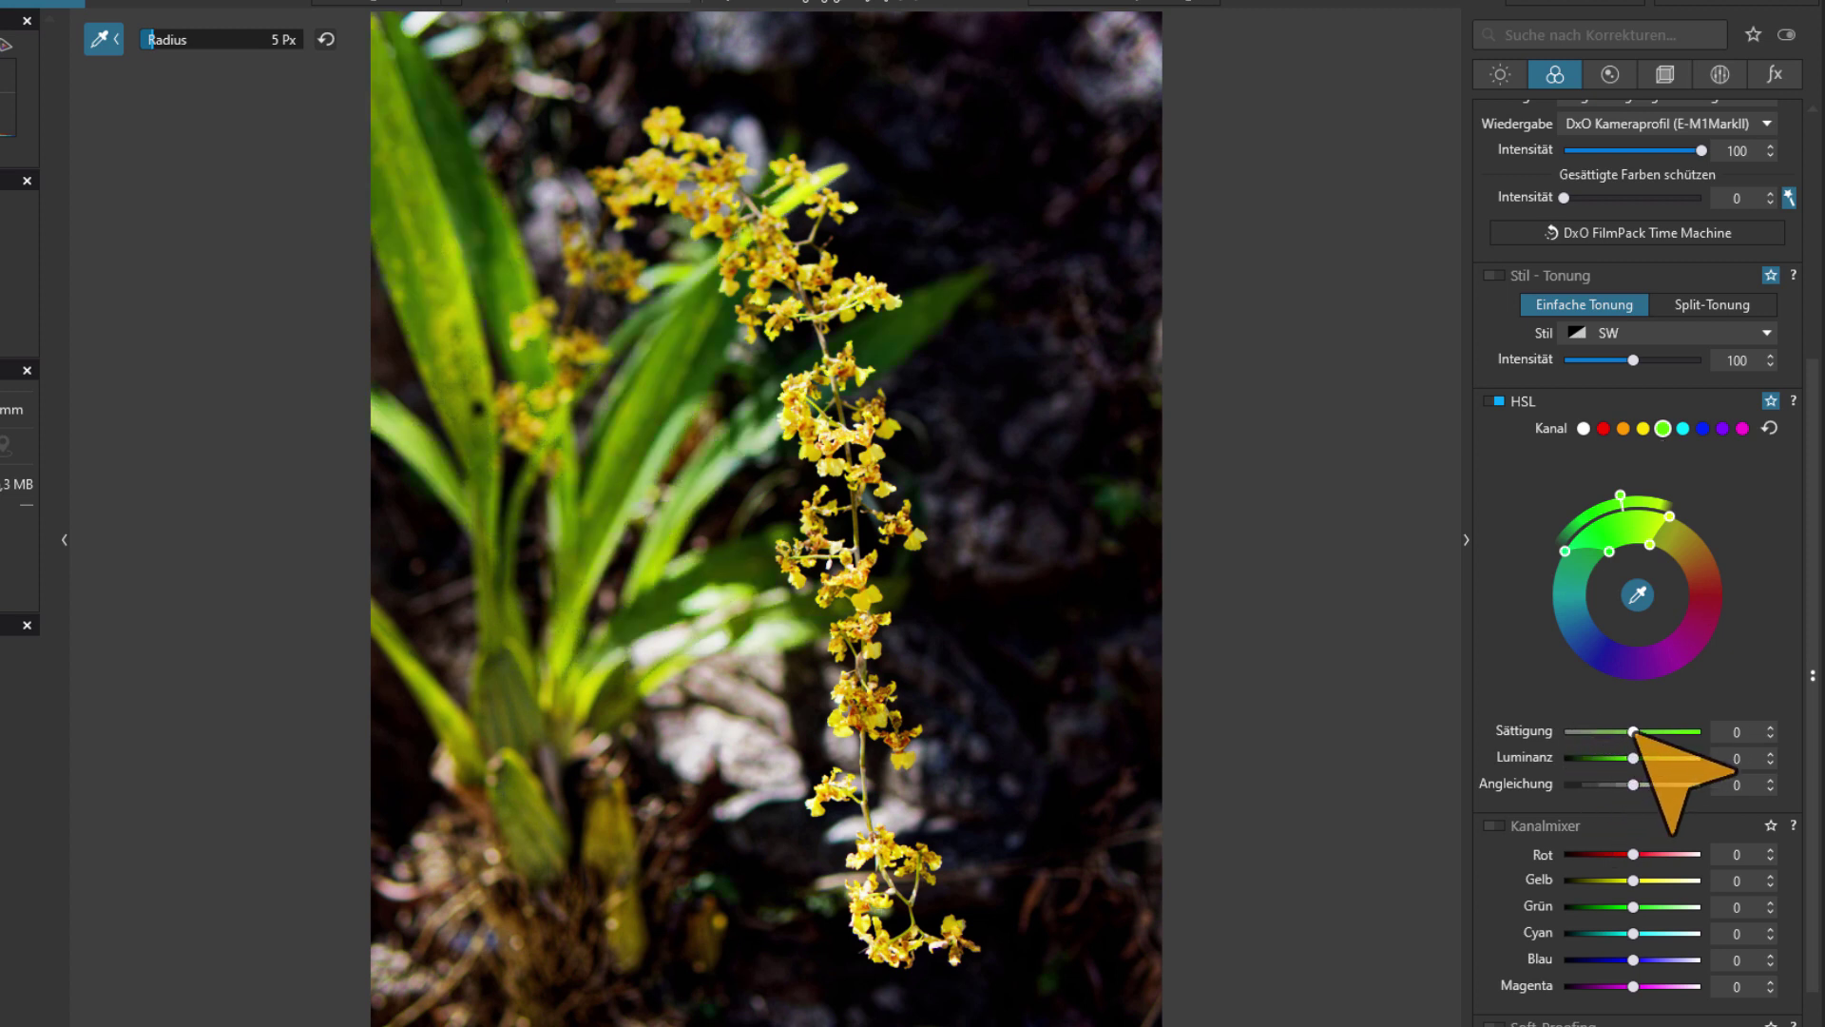
left_click_drag(1633, 732, 1593, 731)
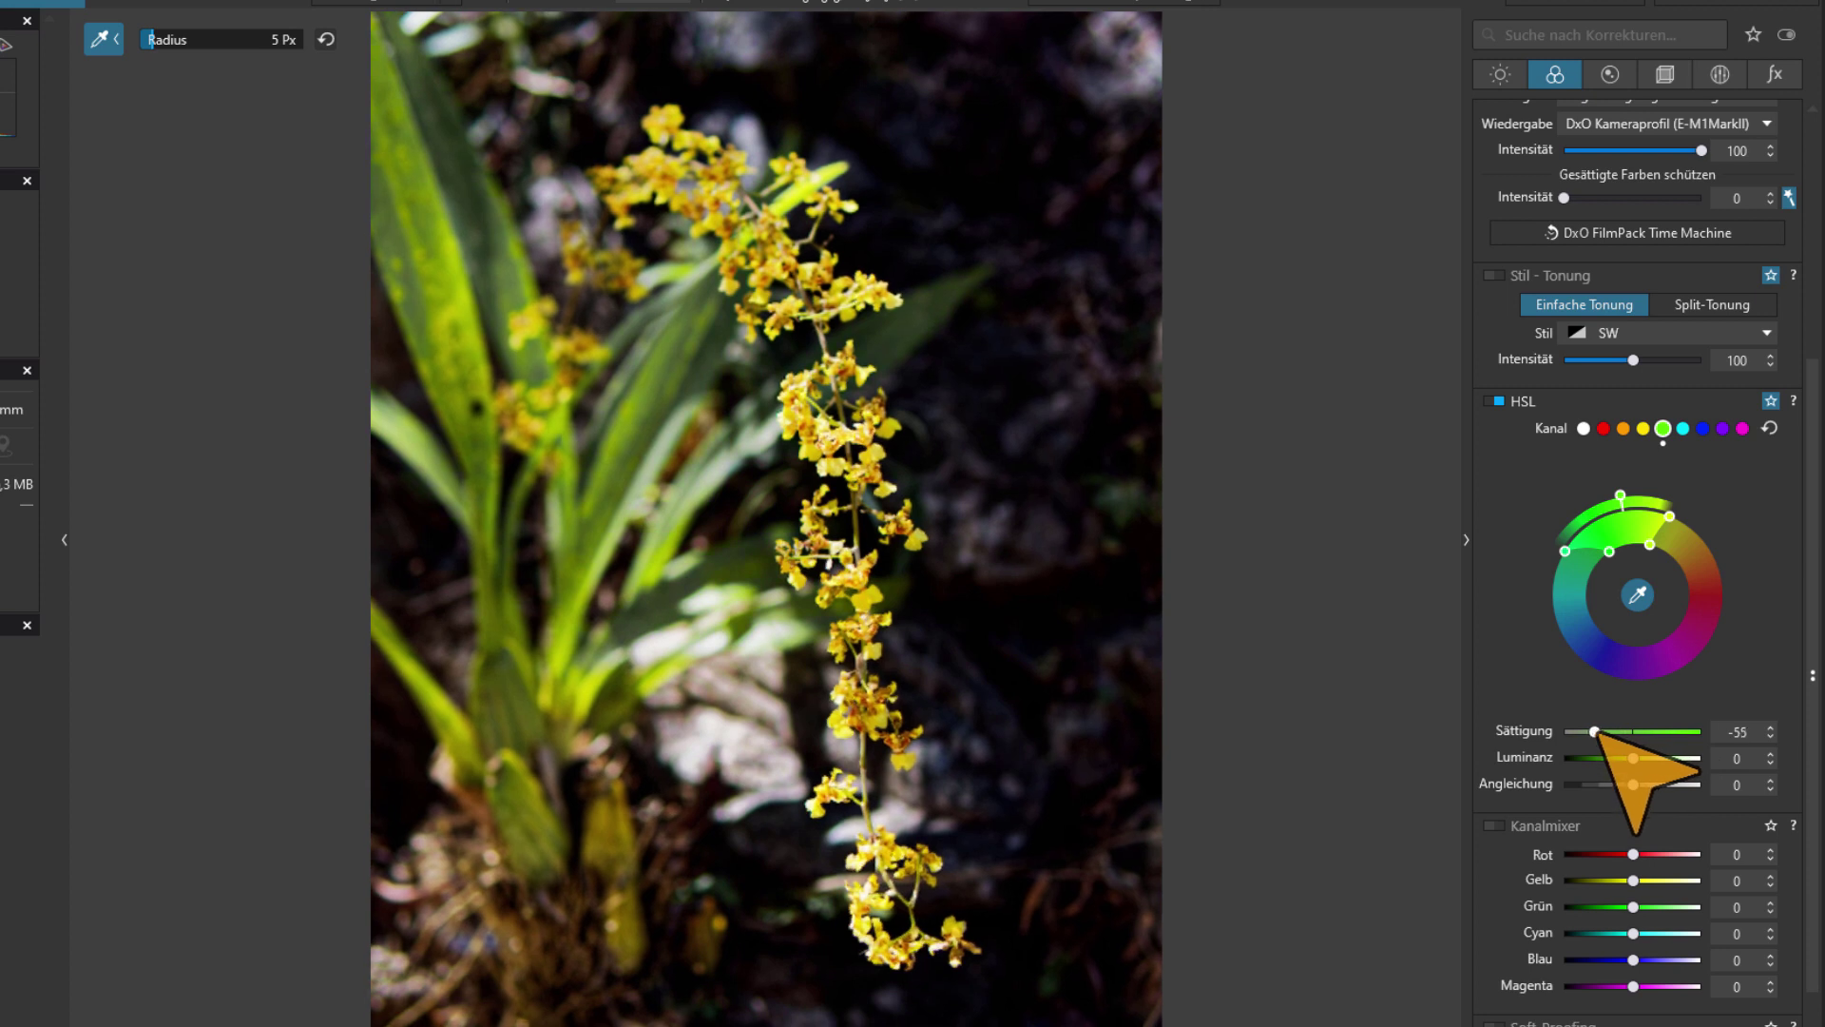
mouse_move(1593, 731)
left_mouse_down()
mouse_move(1615, 757)
mouse_move(1577, 758)
left_mouse_up()
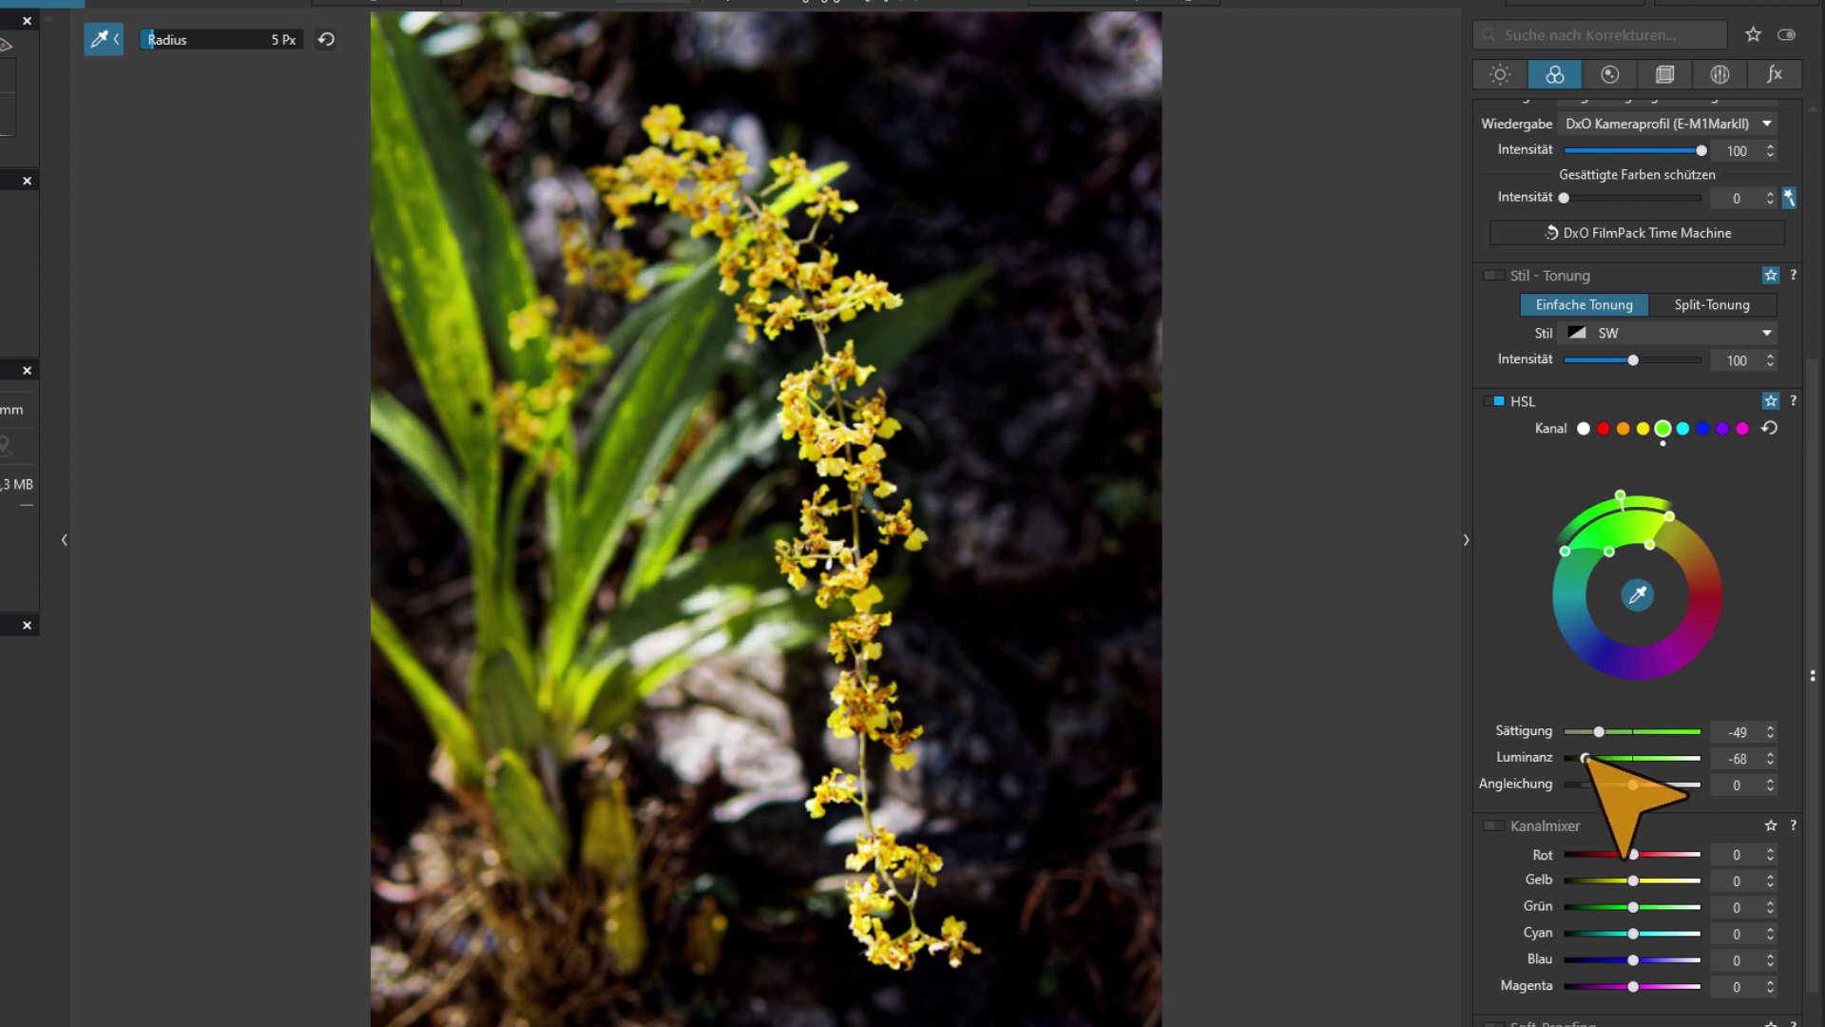
left_click_drag(1605, 758, 1584, 758)
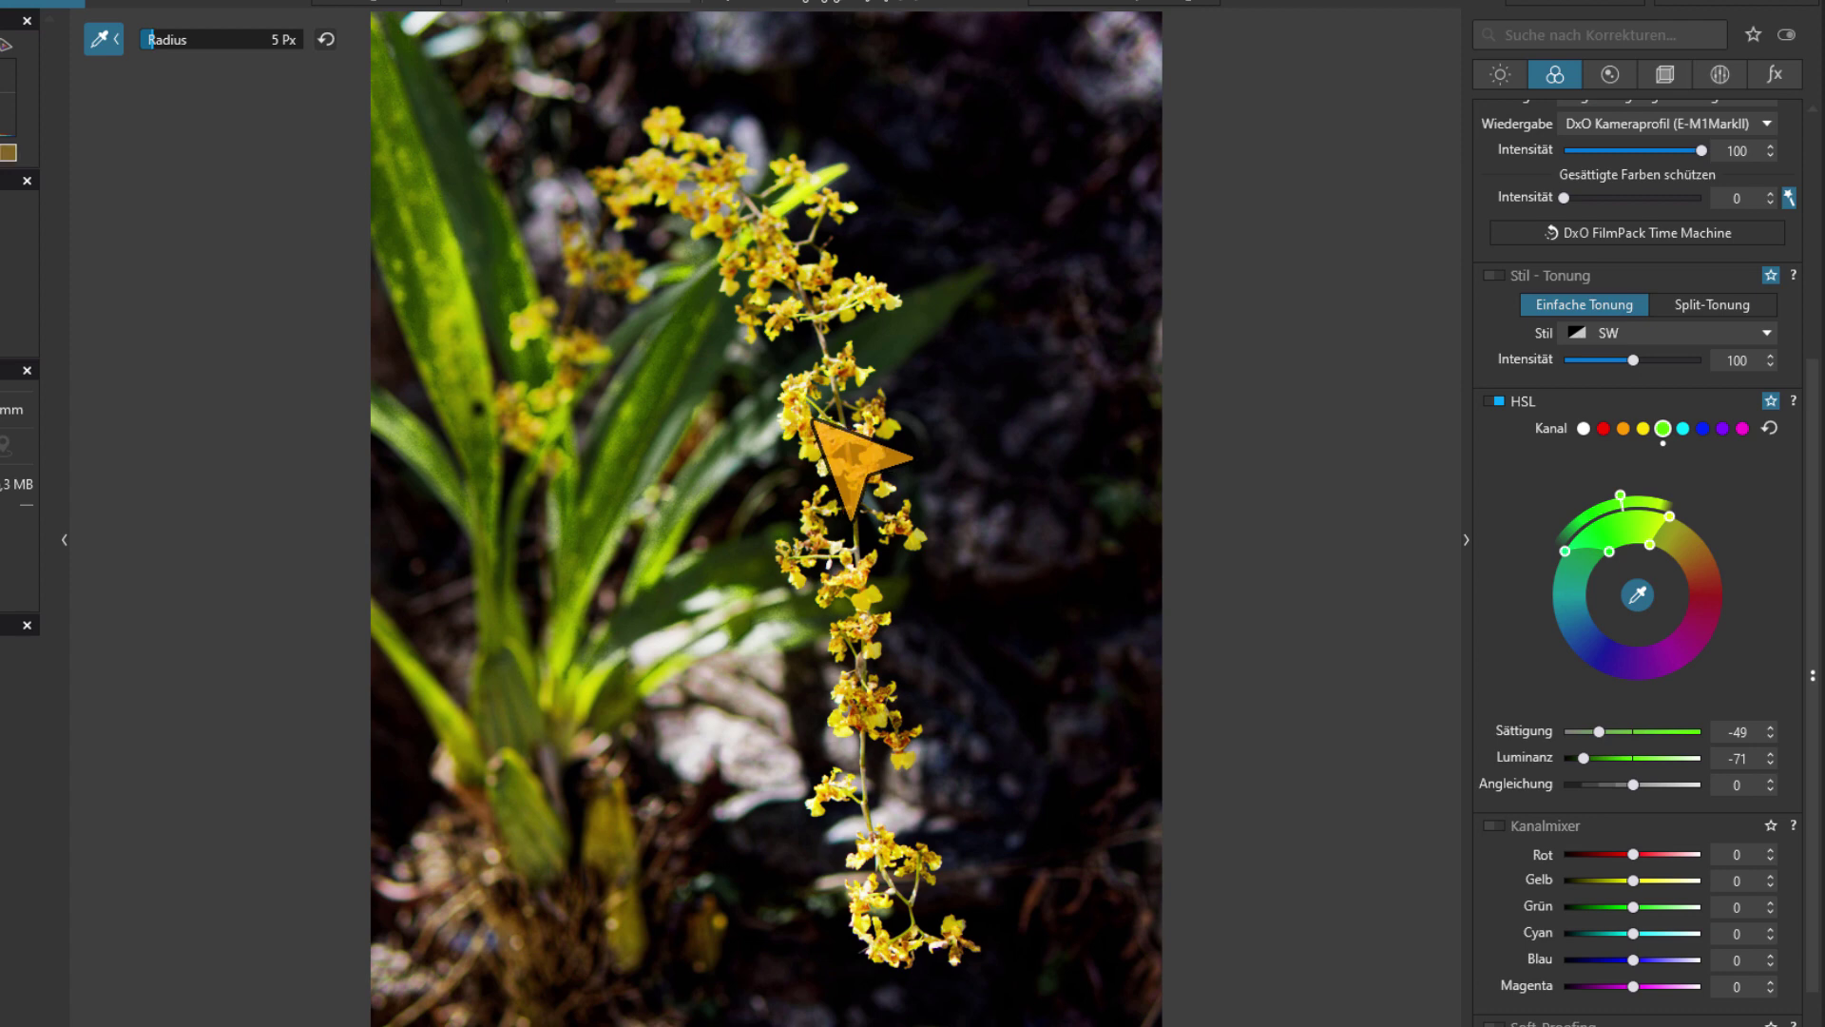
Zoom in on the flowers with F4 and select the HSL yellow channel
key("F4")
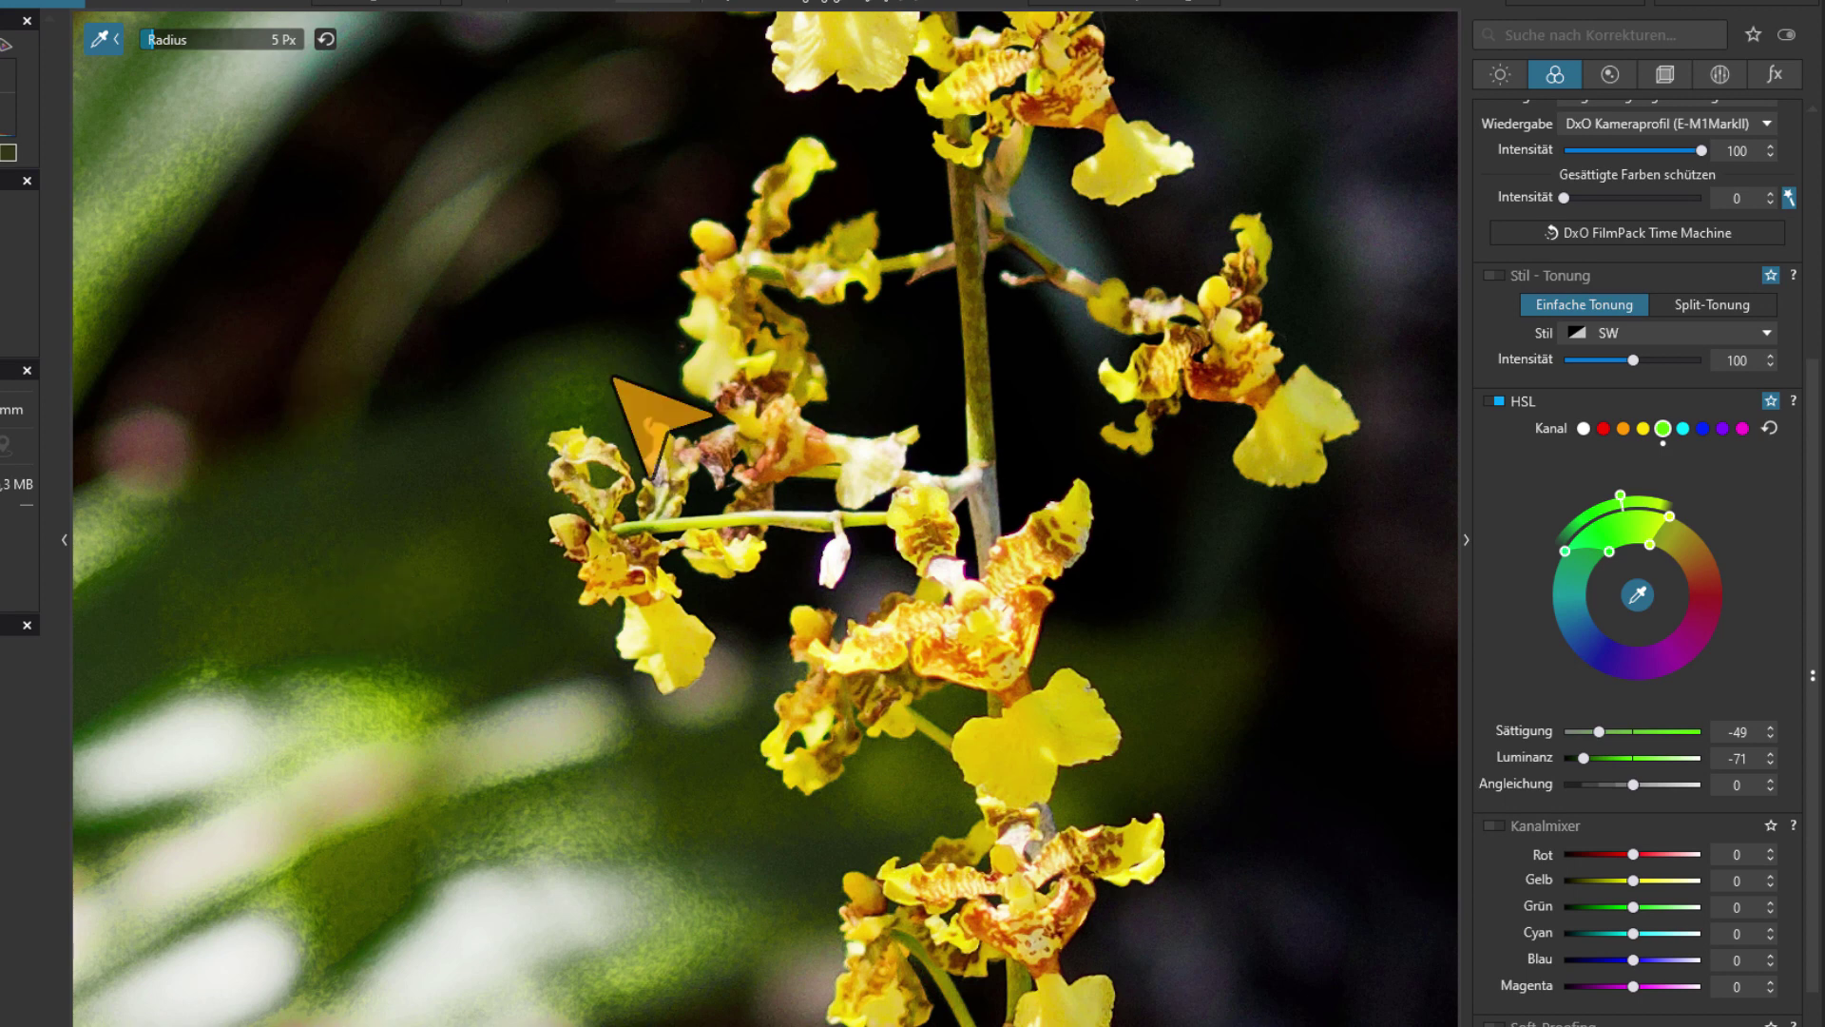
left_click(1609, 75)
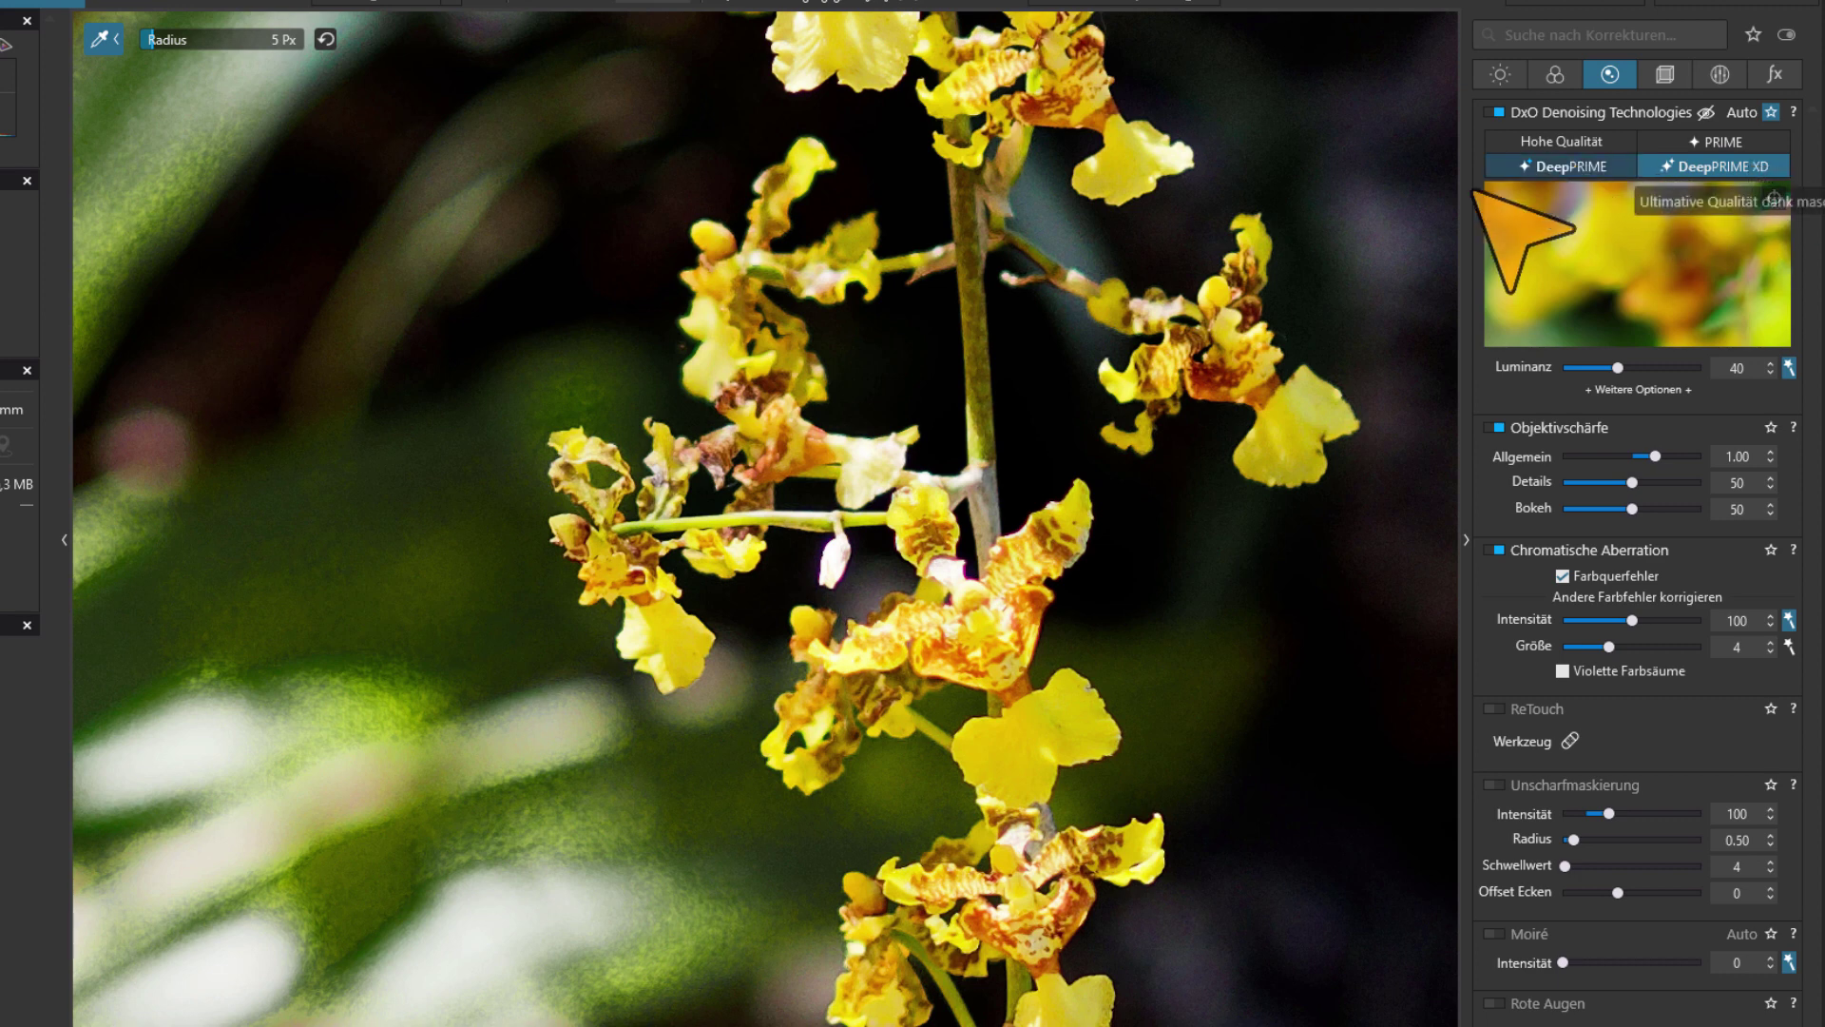
left_click(1500, 74)
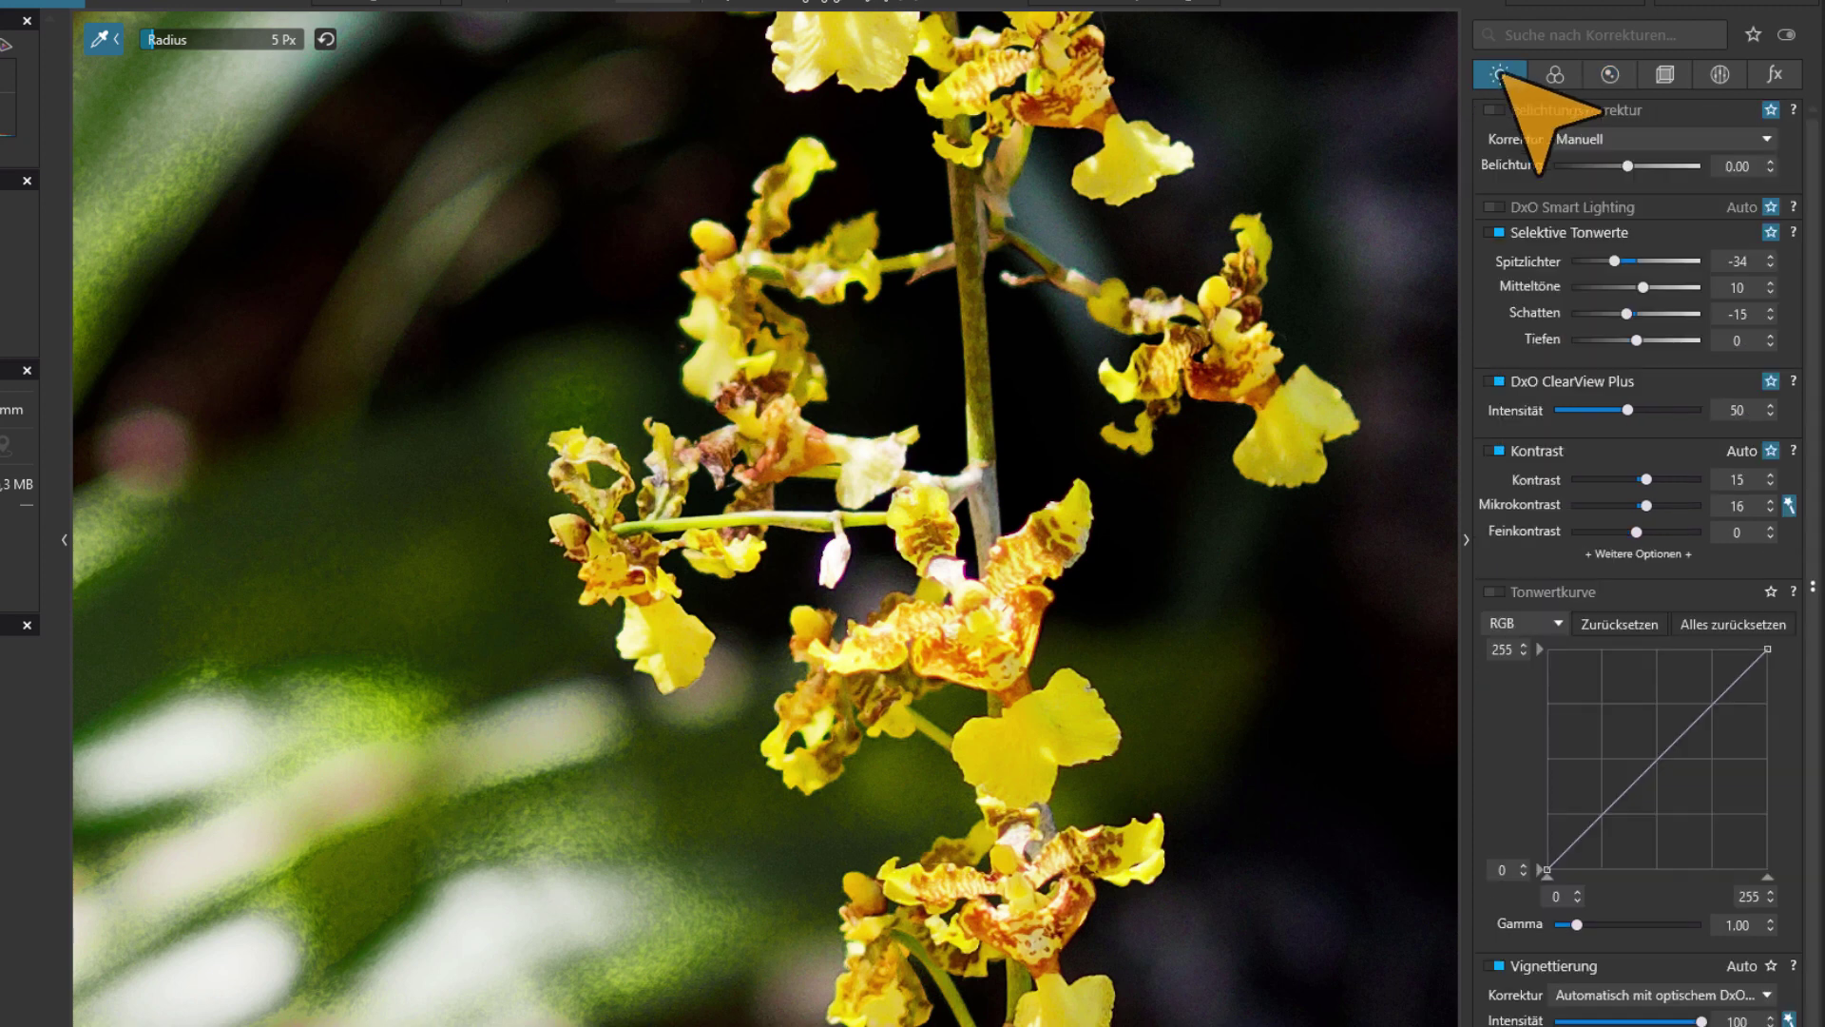
left_click(1555, 74)
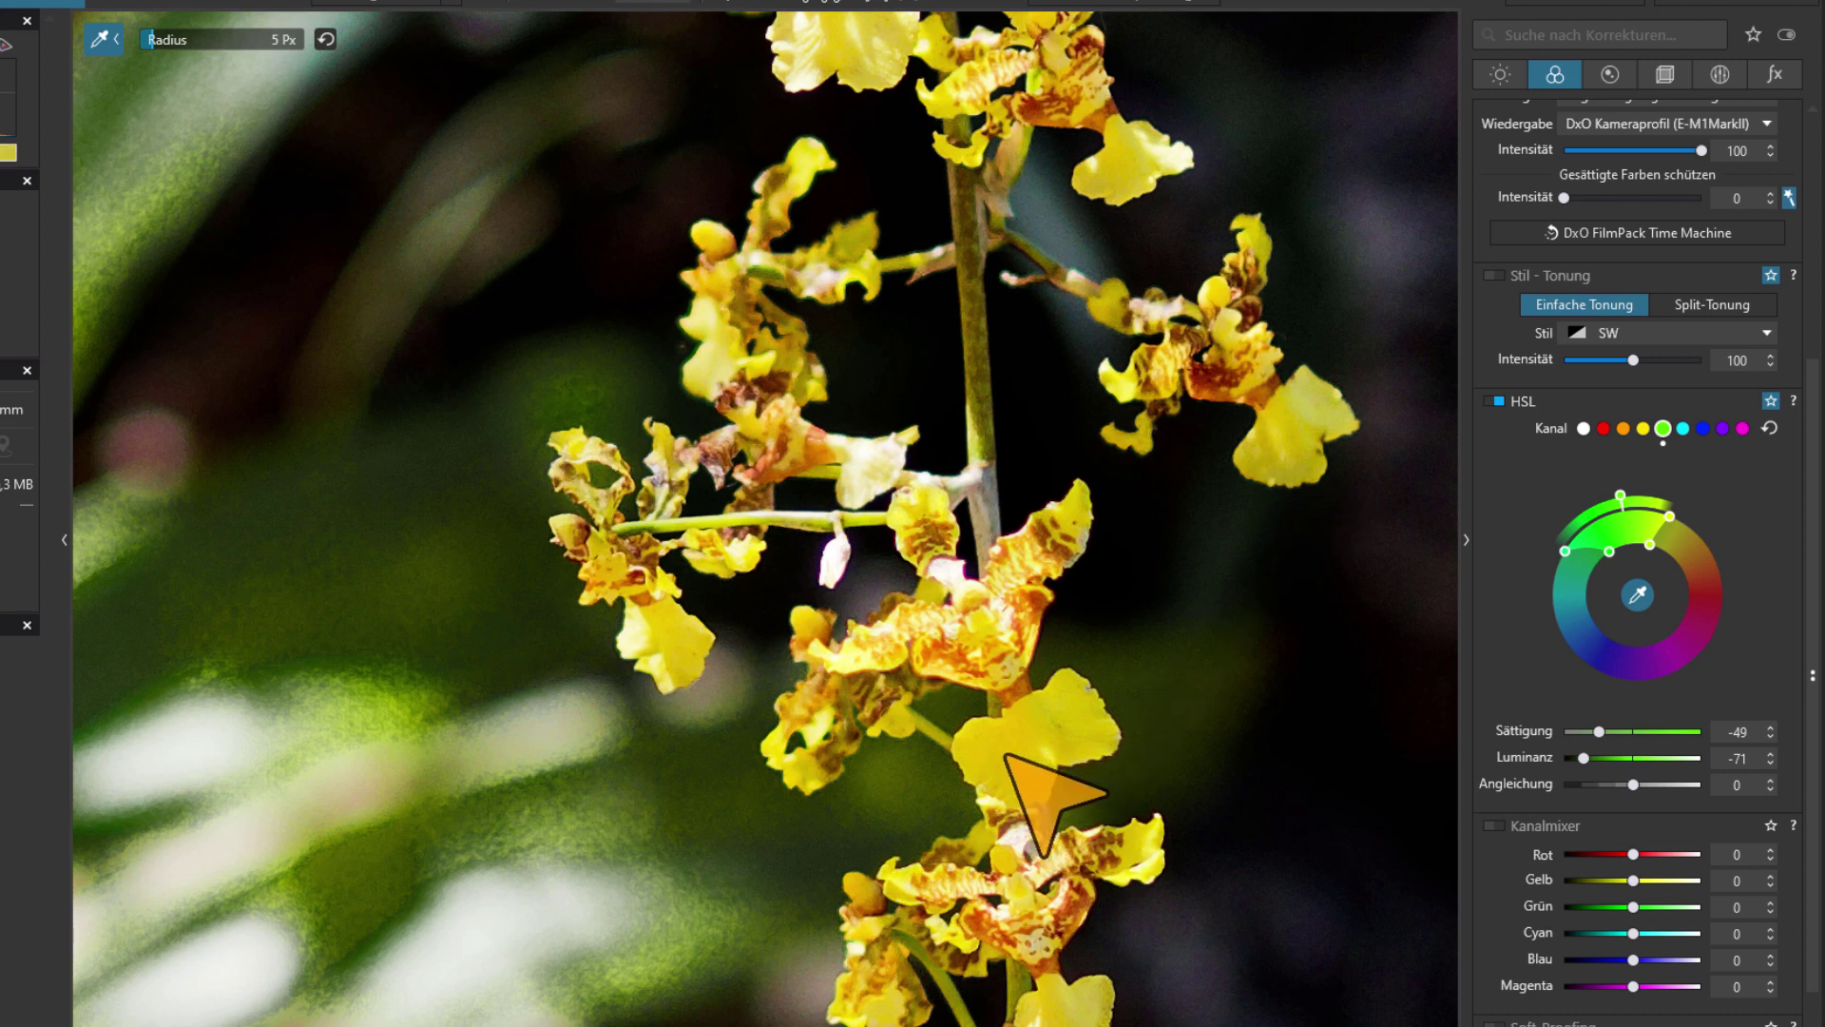
left_click(1009, 754)
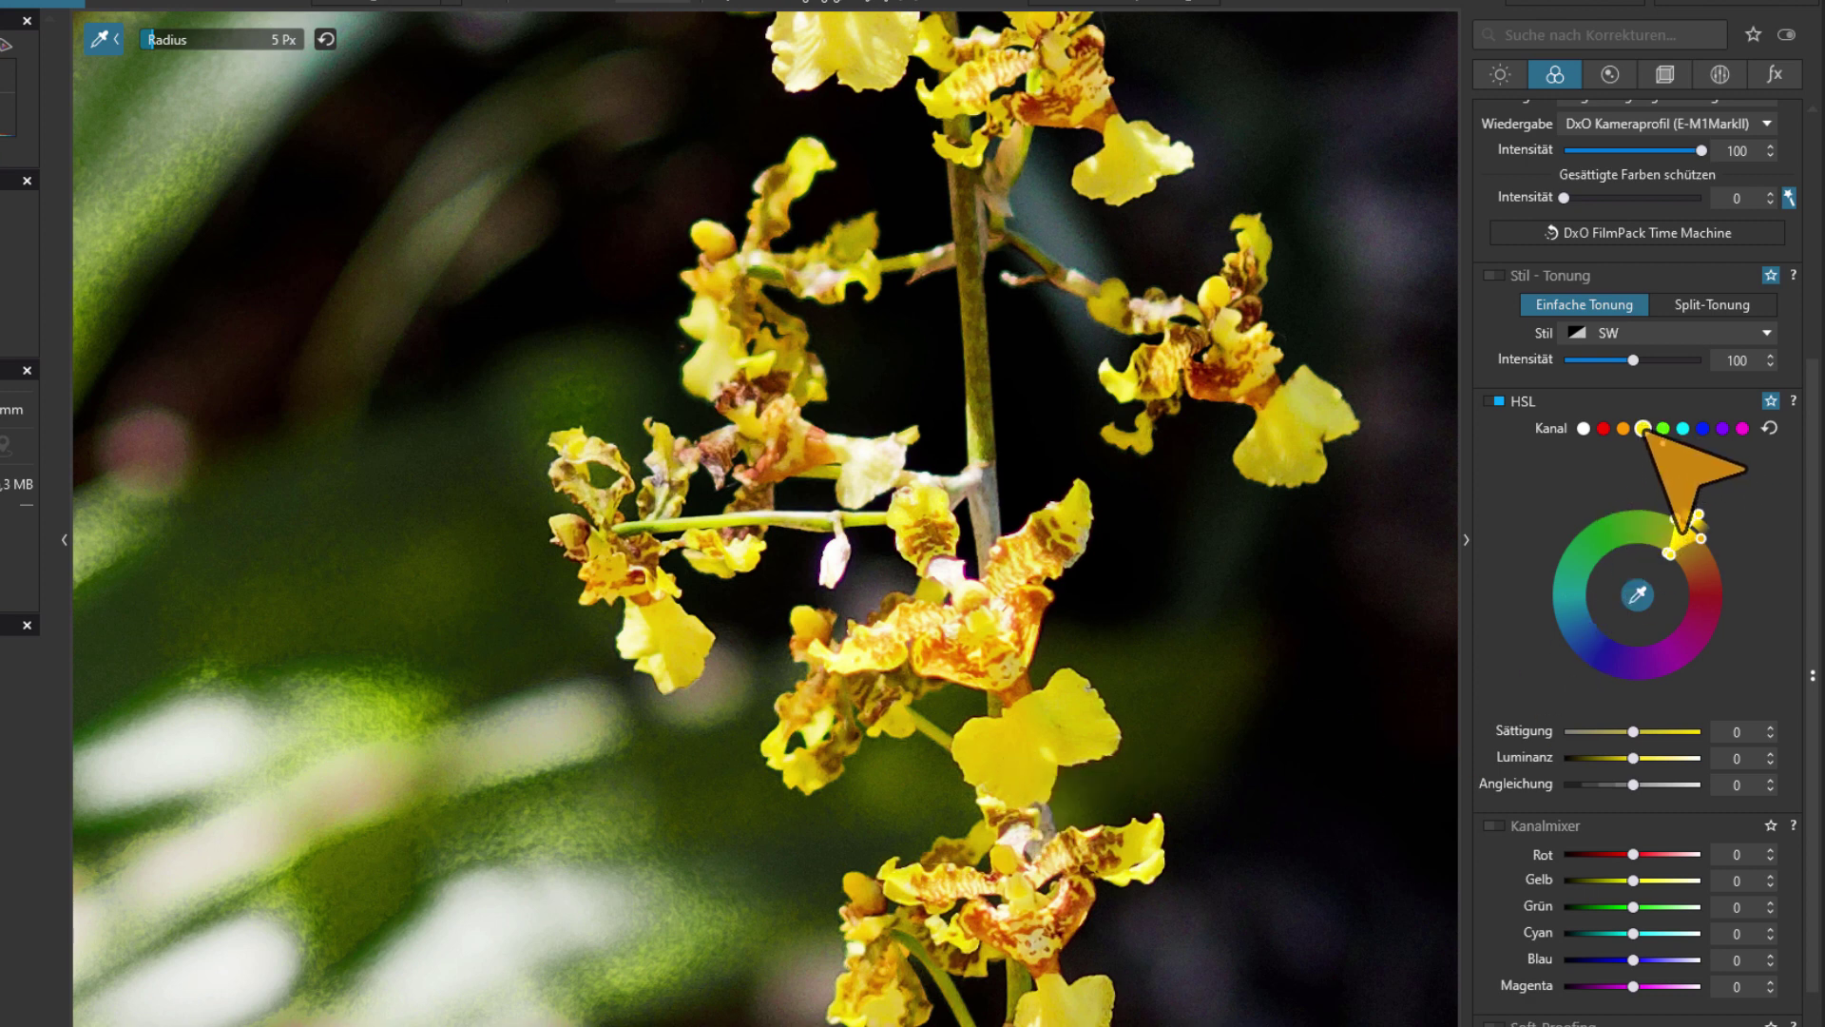
Compare the green and yellow channels, then raise yellow saturation and luminance to 7
left_click(1662, 428)
left_click_drag(1658, 504, 1607, 550)
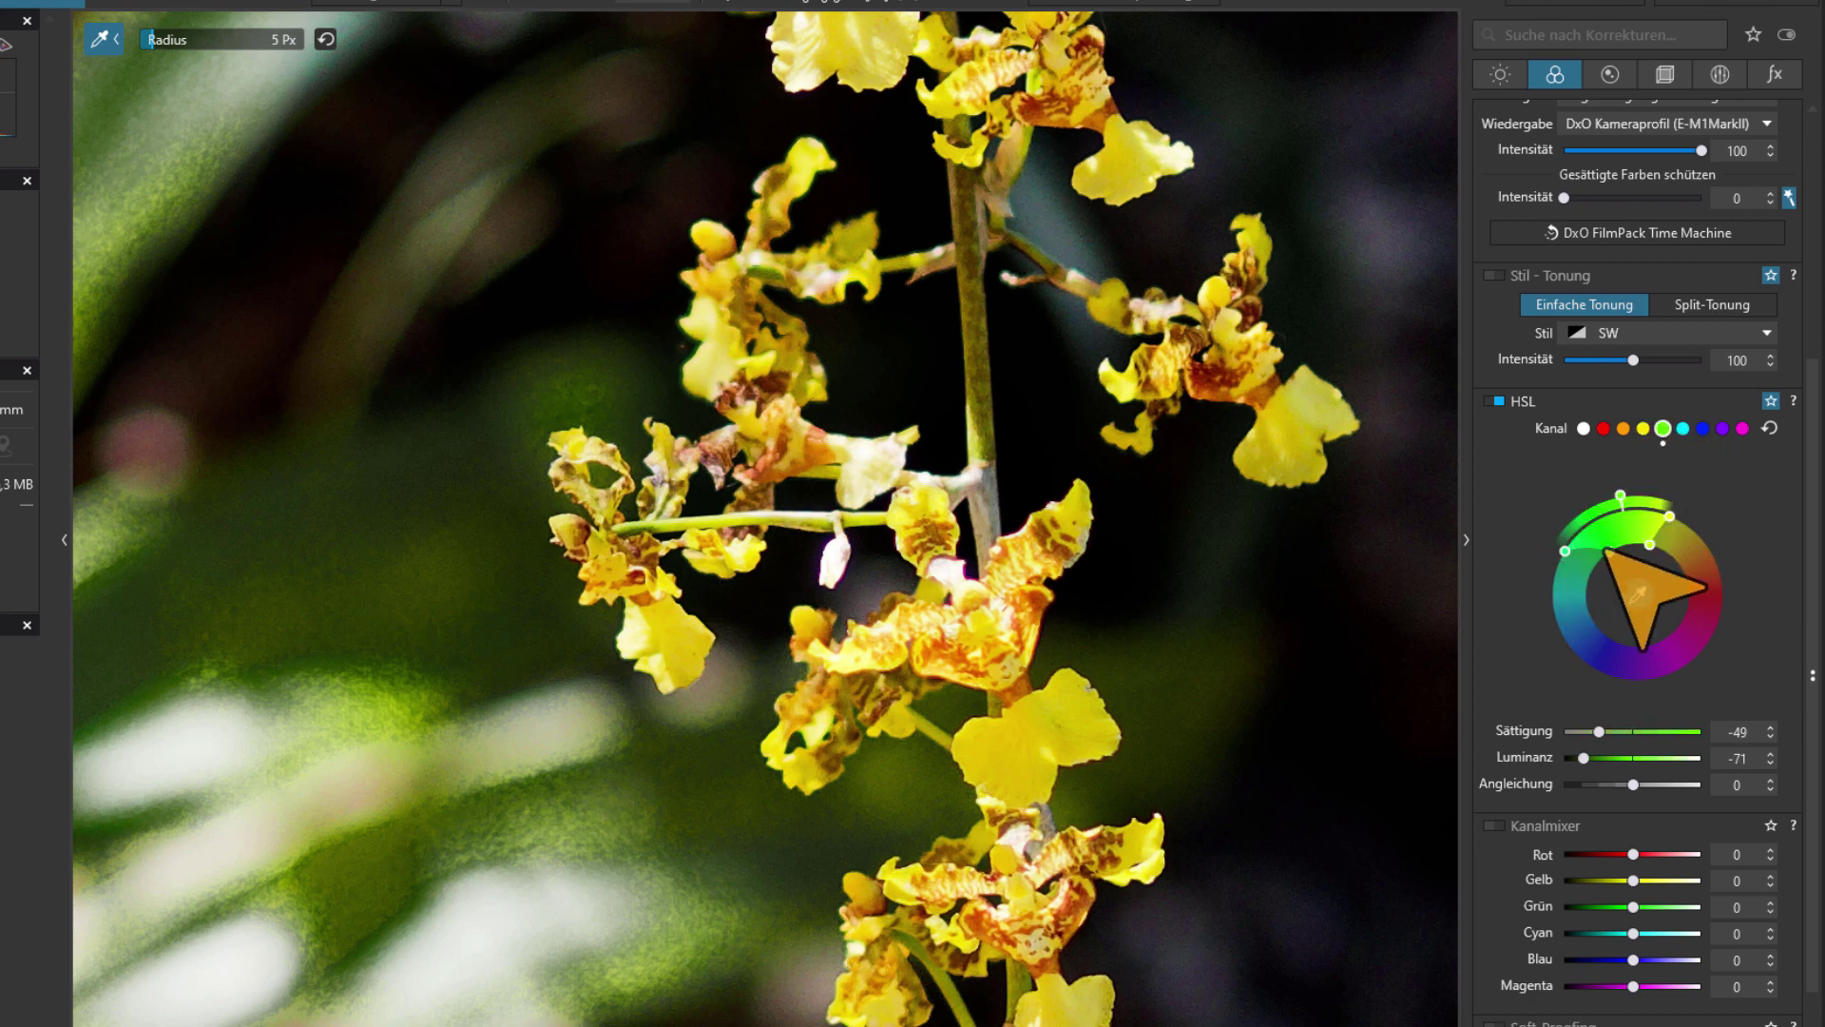
left_click(1643, 429)
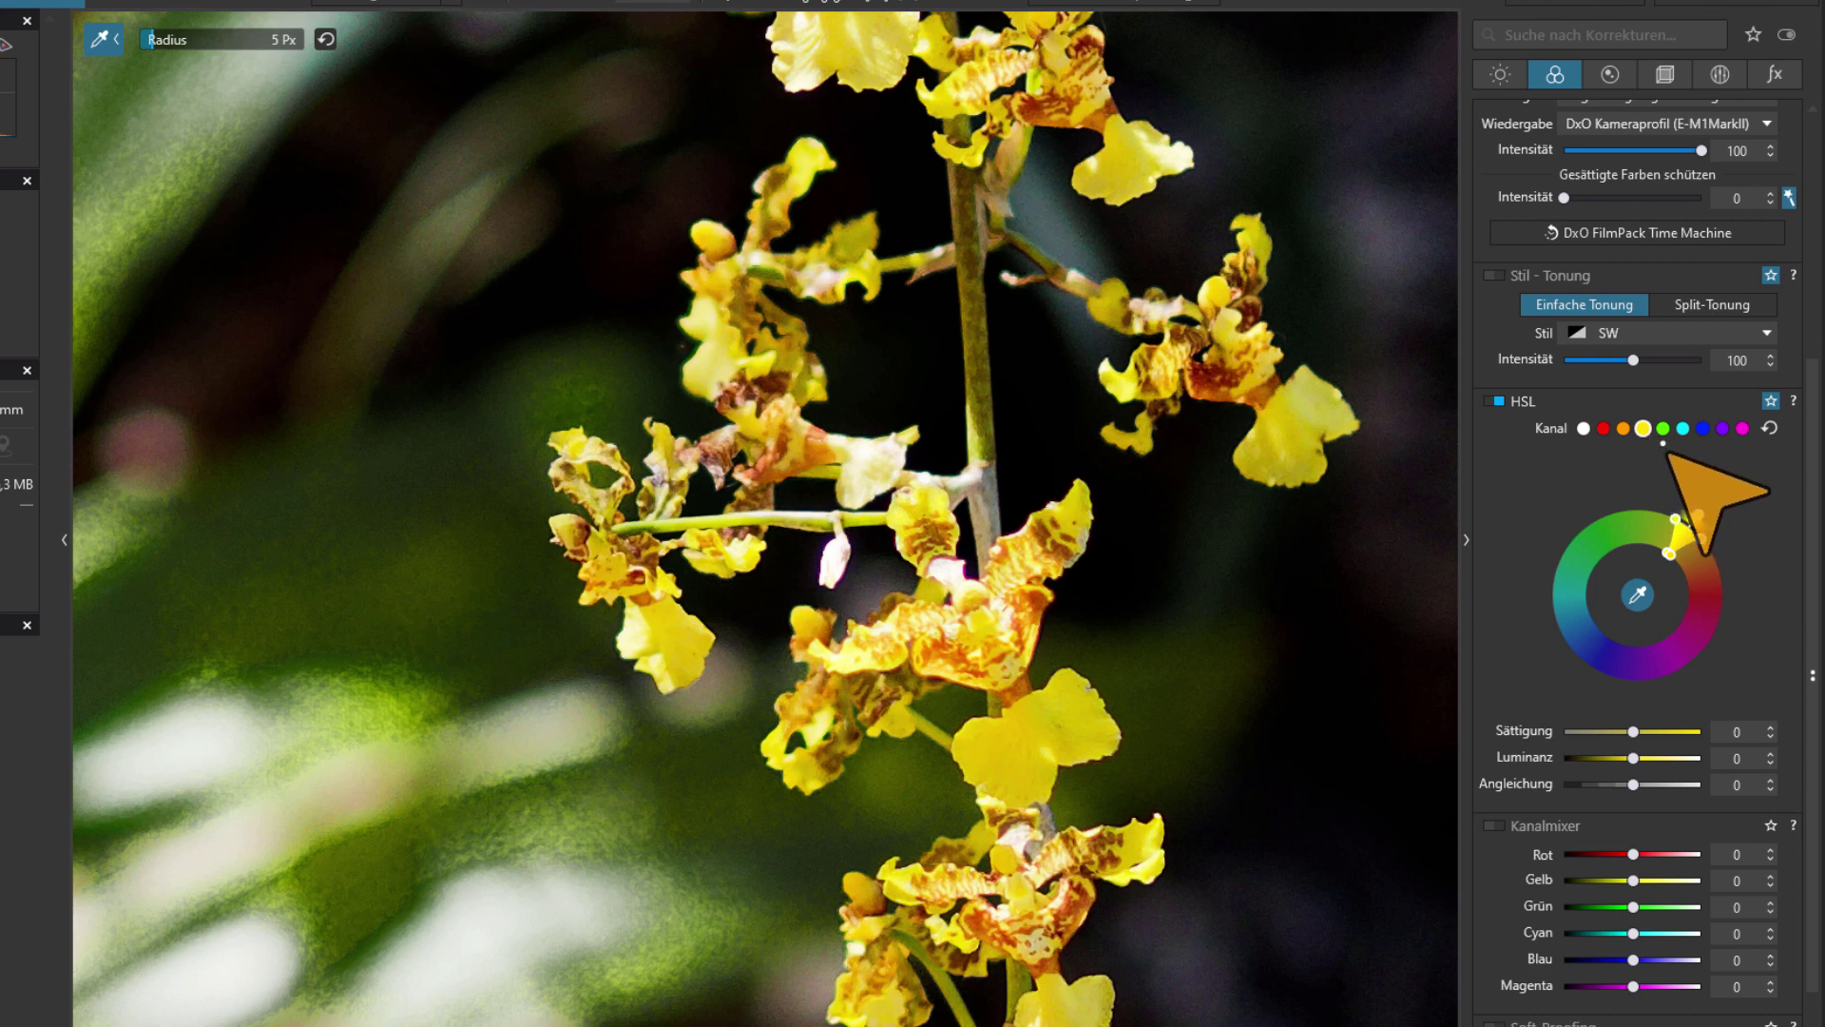
left_click(1662, 432)
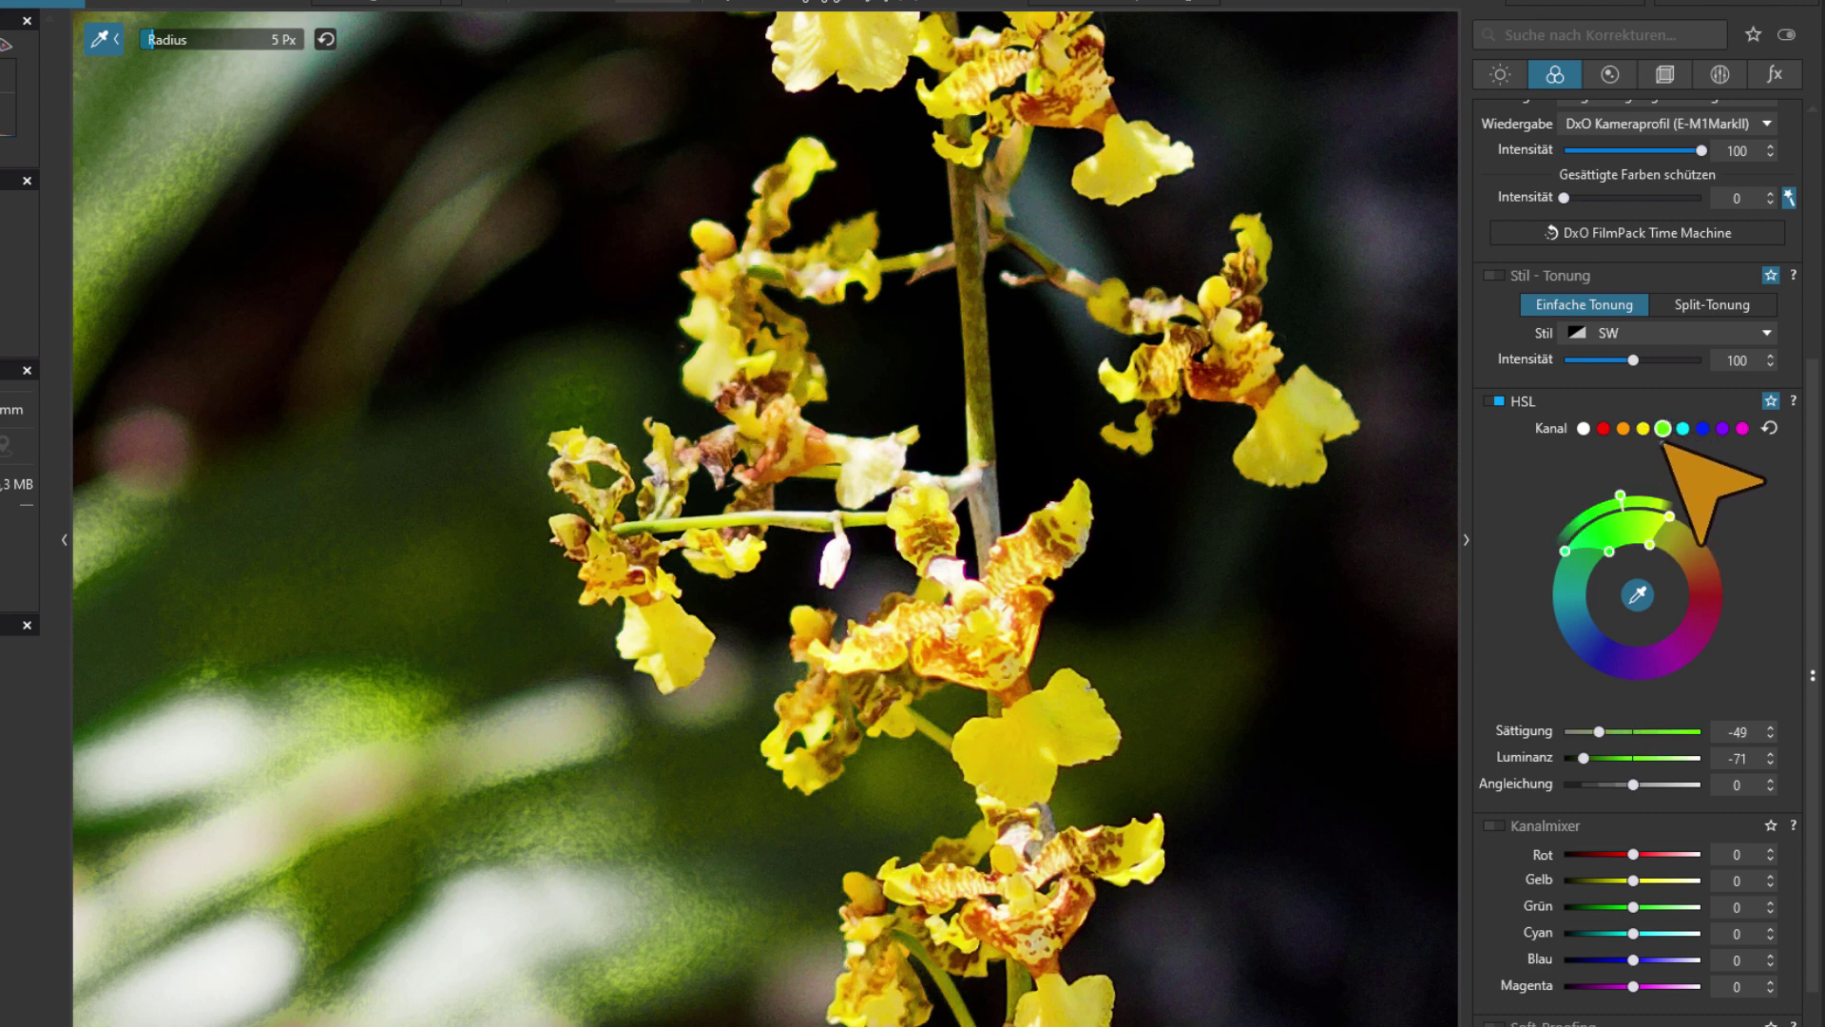
left_click(1643, 429)
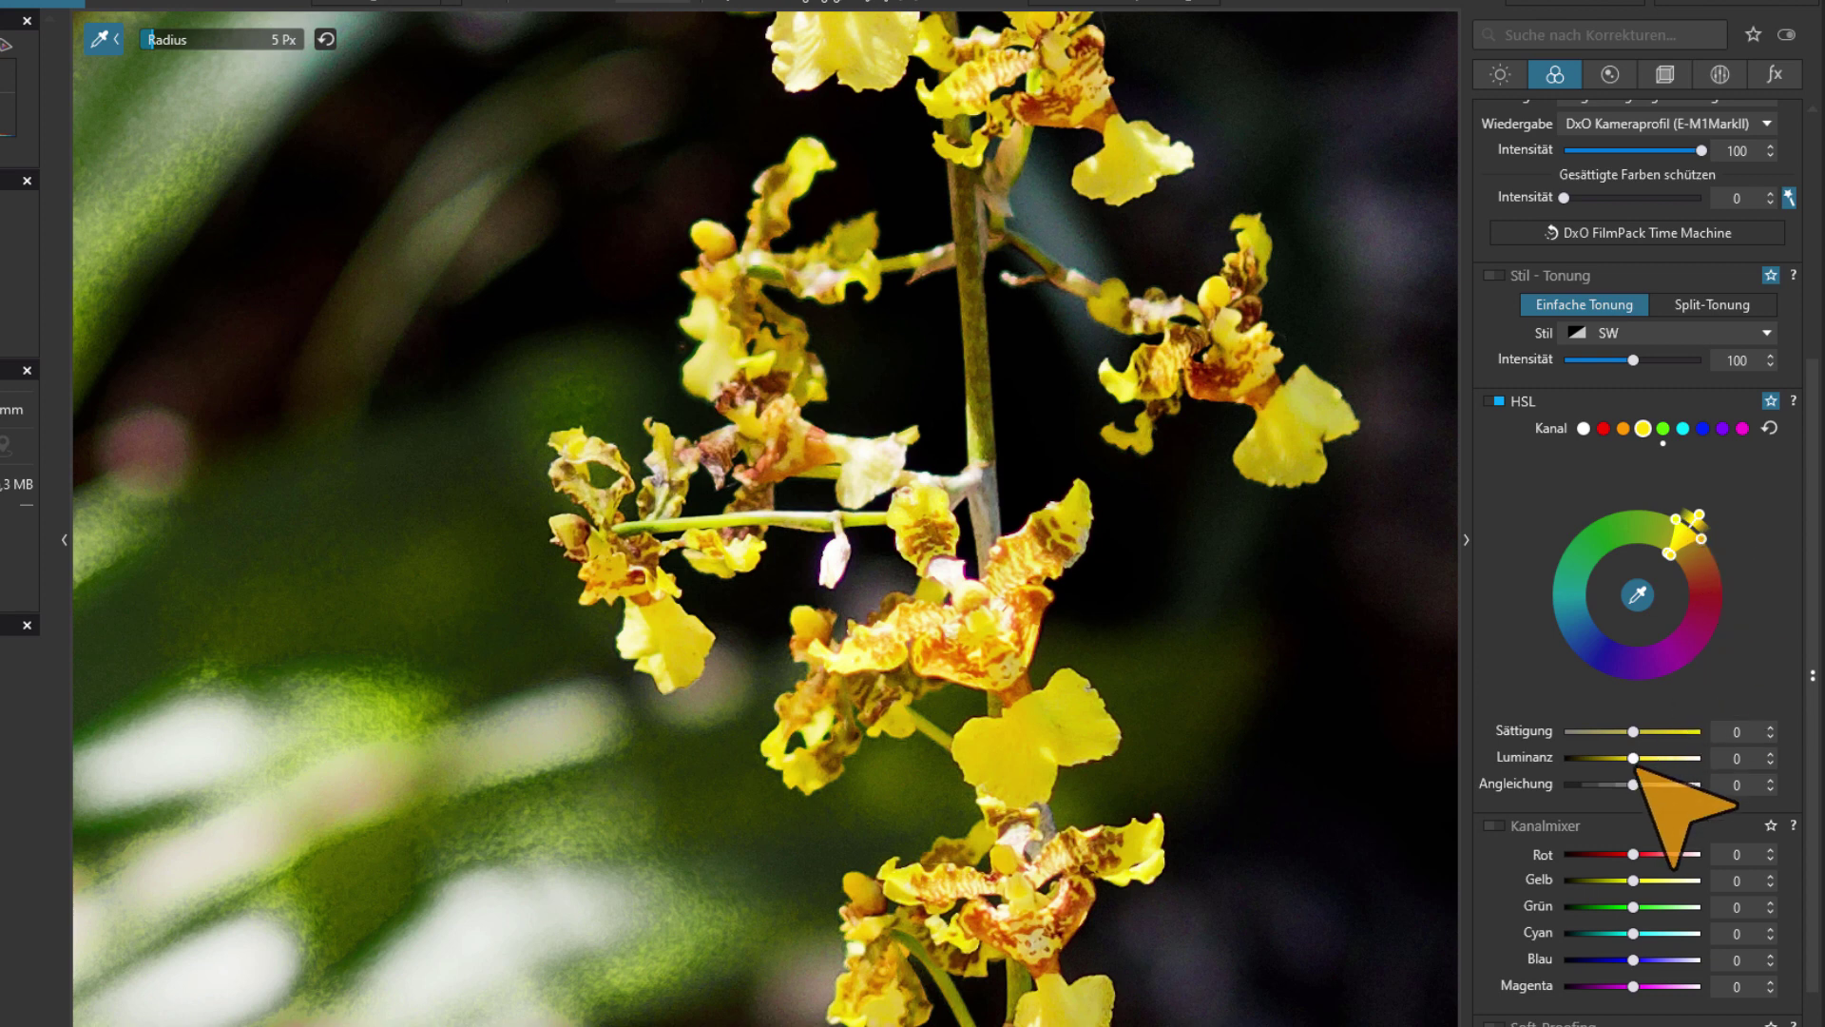
left_click_drag(1633, 732, 1637, 758)
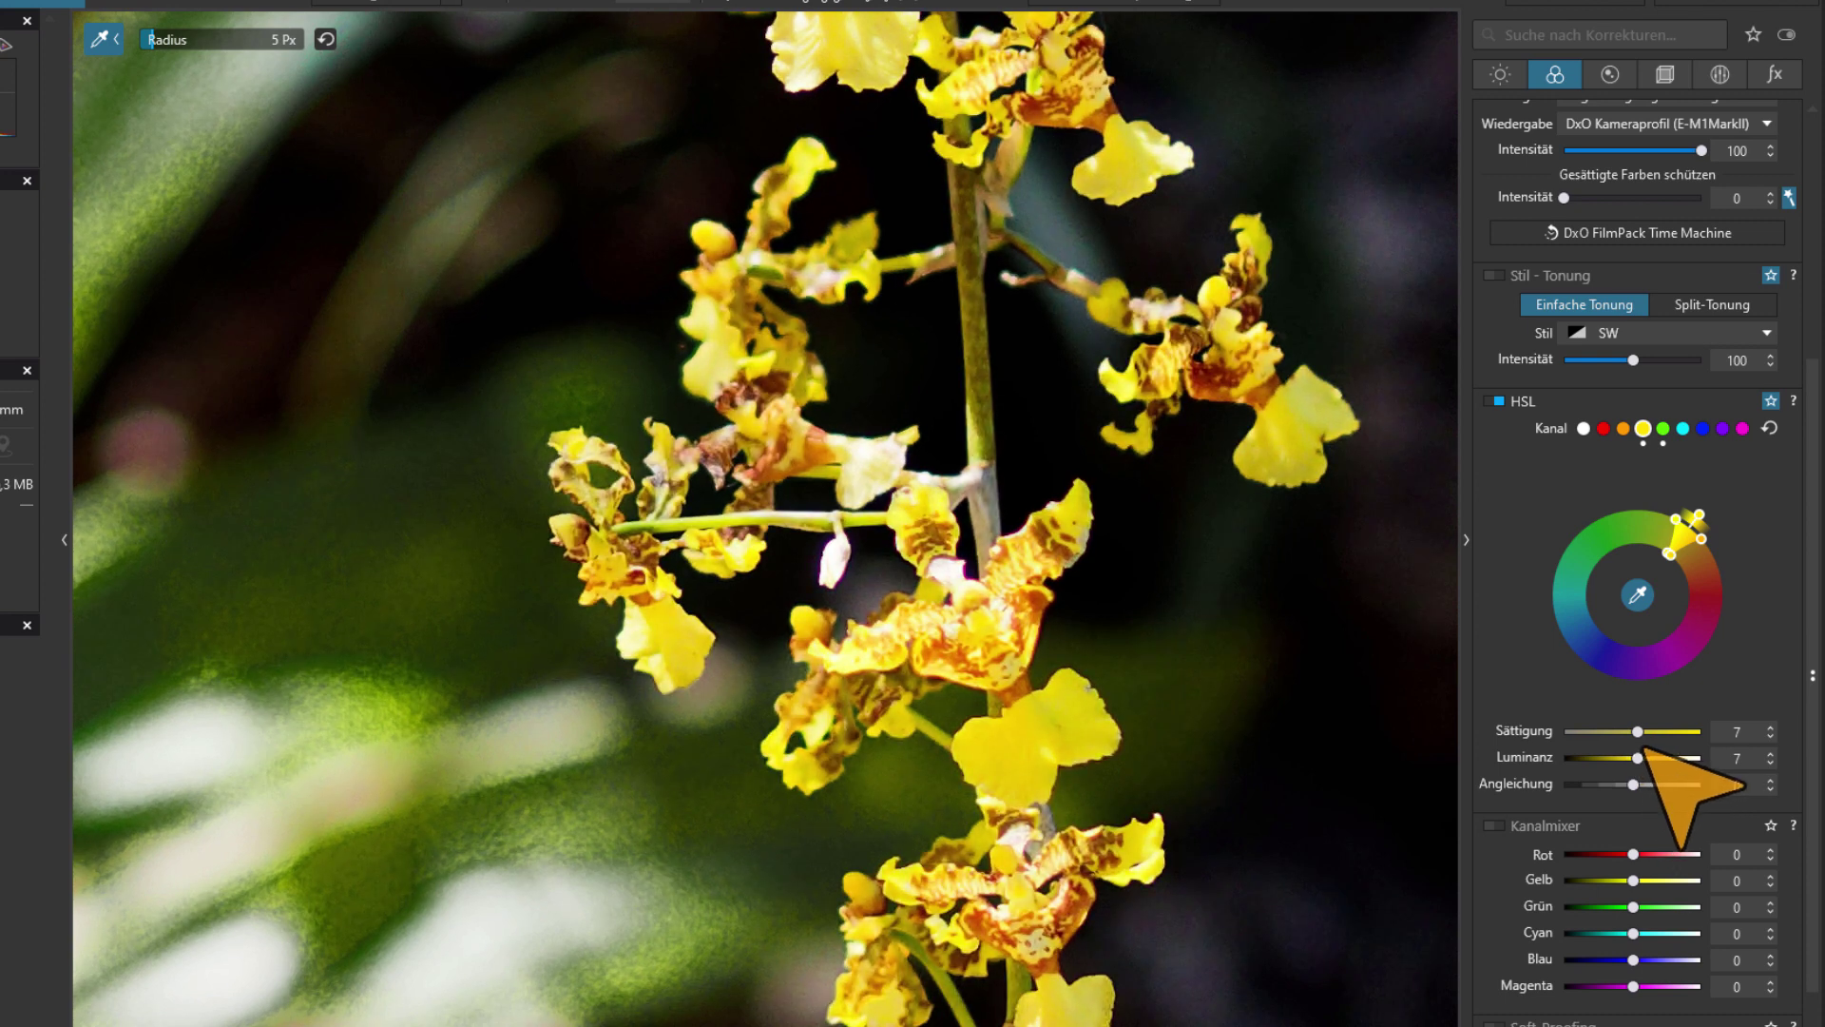
Toggle the HSL adjustment off and on repeatedly for a before/after comparison
left_click(1495, 401)
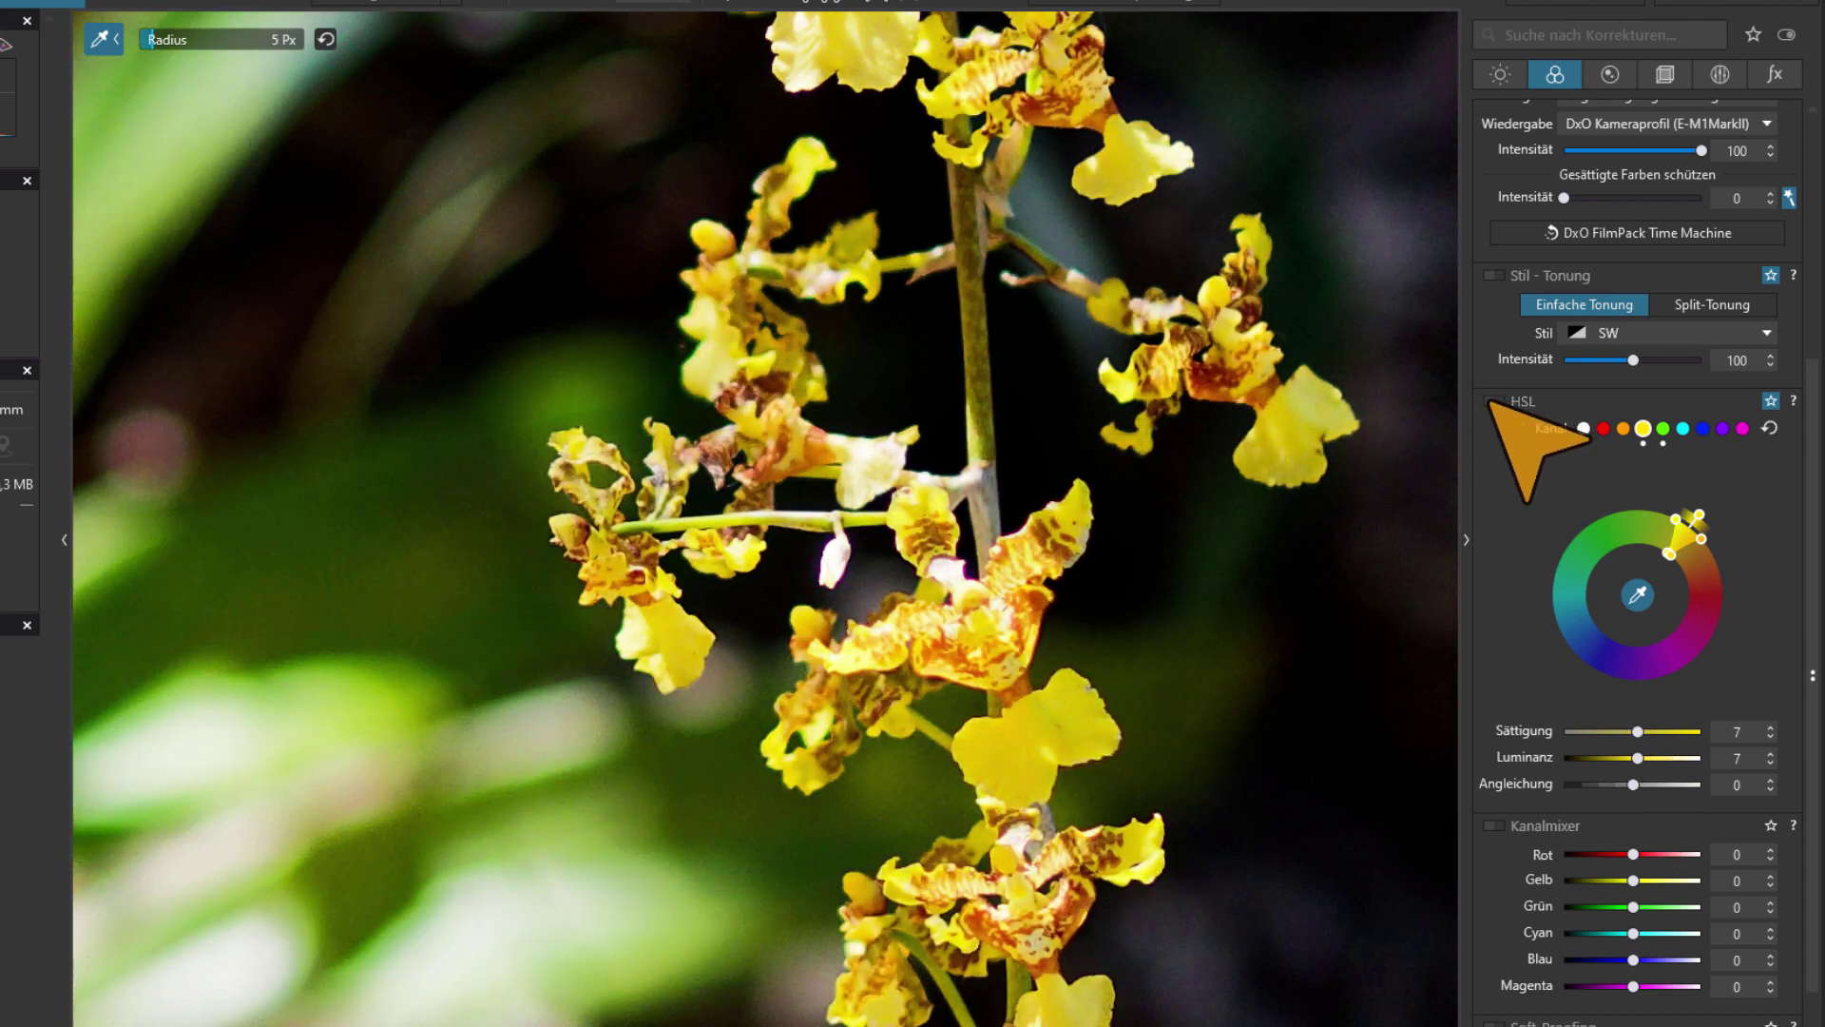
left_click(1493, 401)
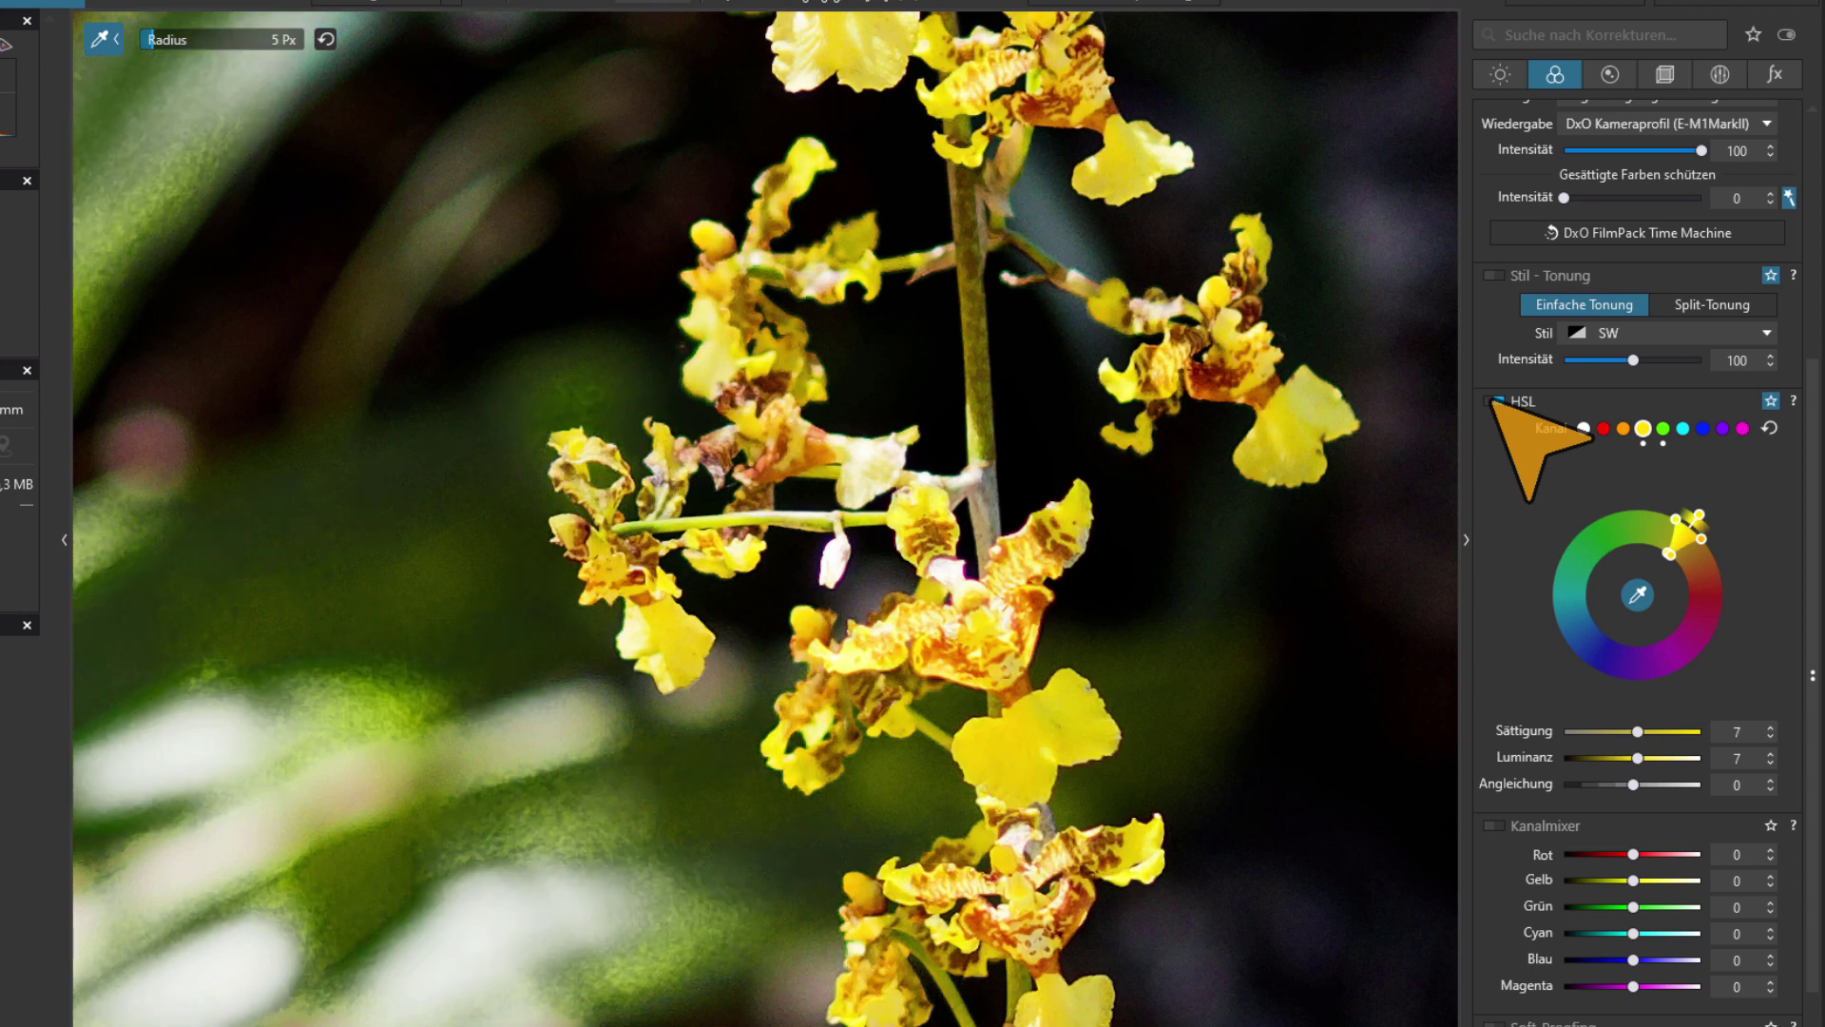
left_click(1493, 401)
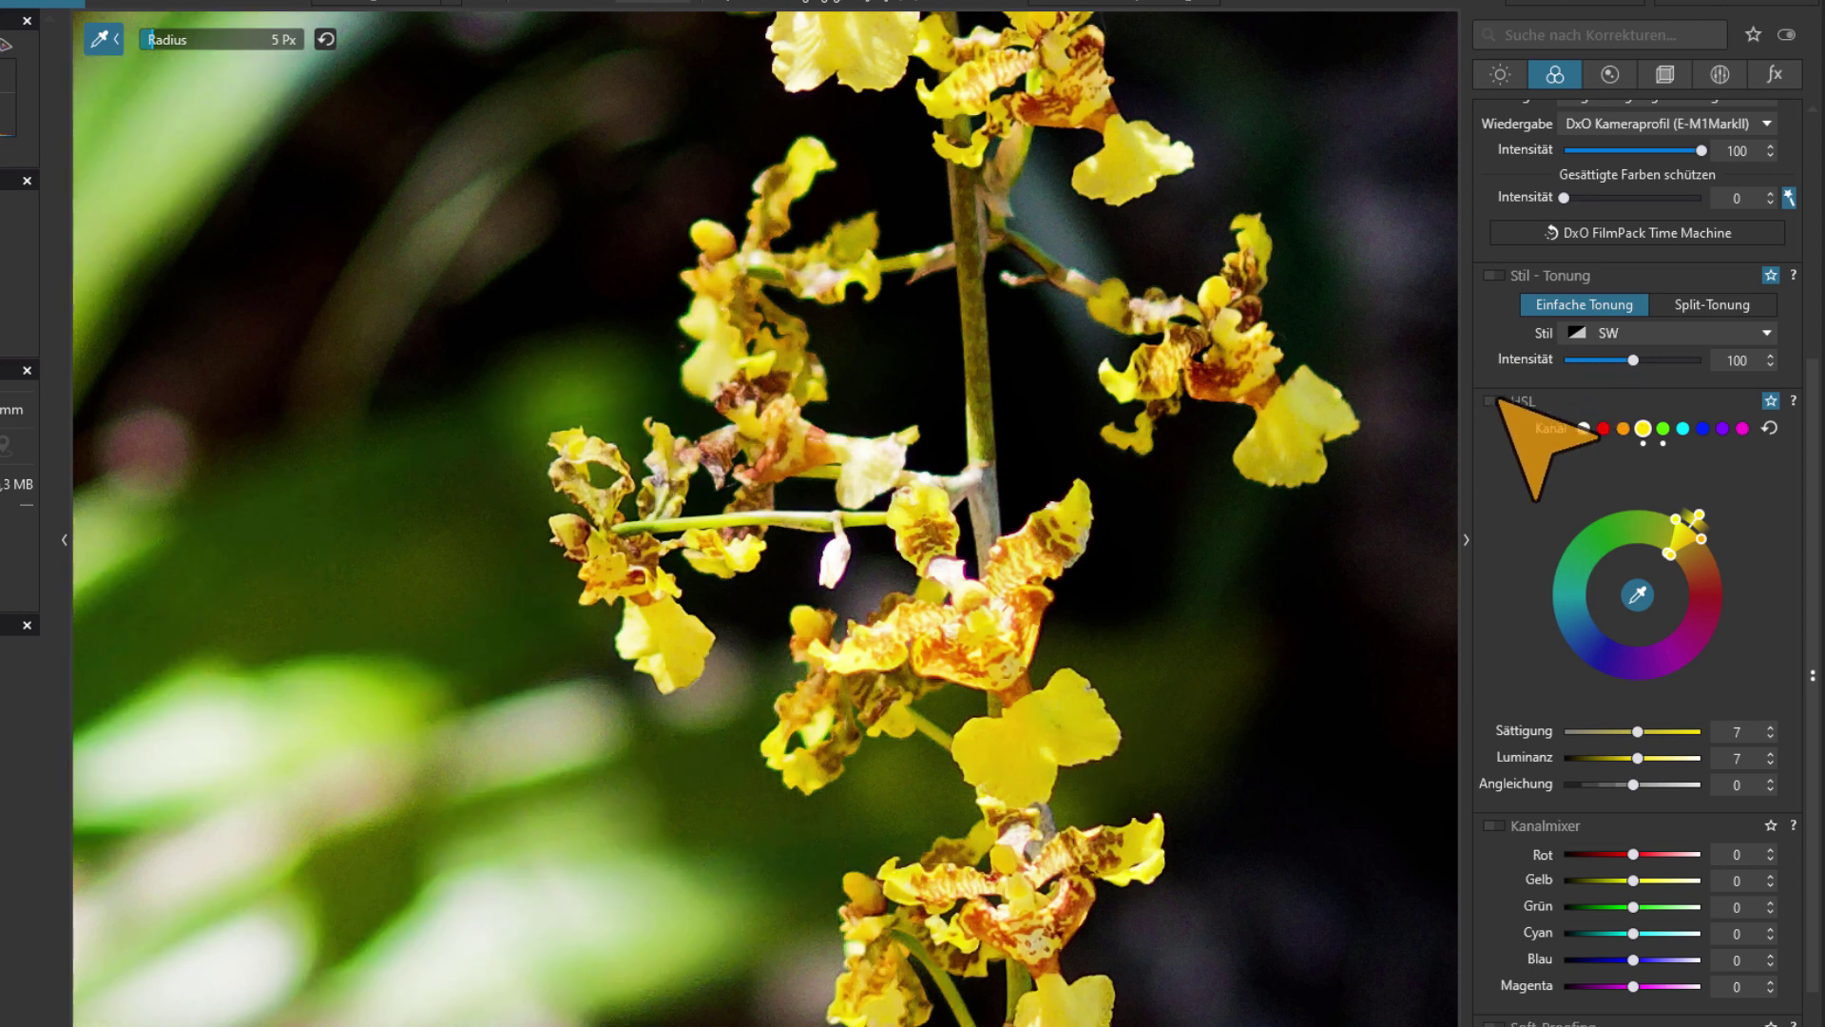
left_click(1496, 400)
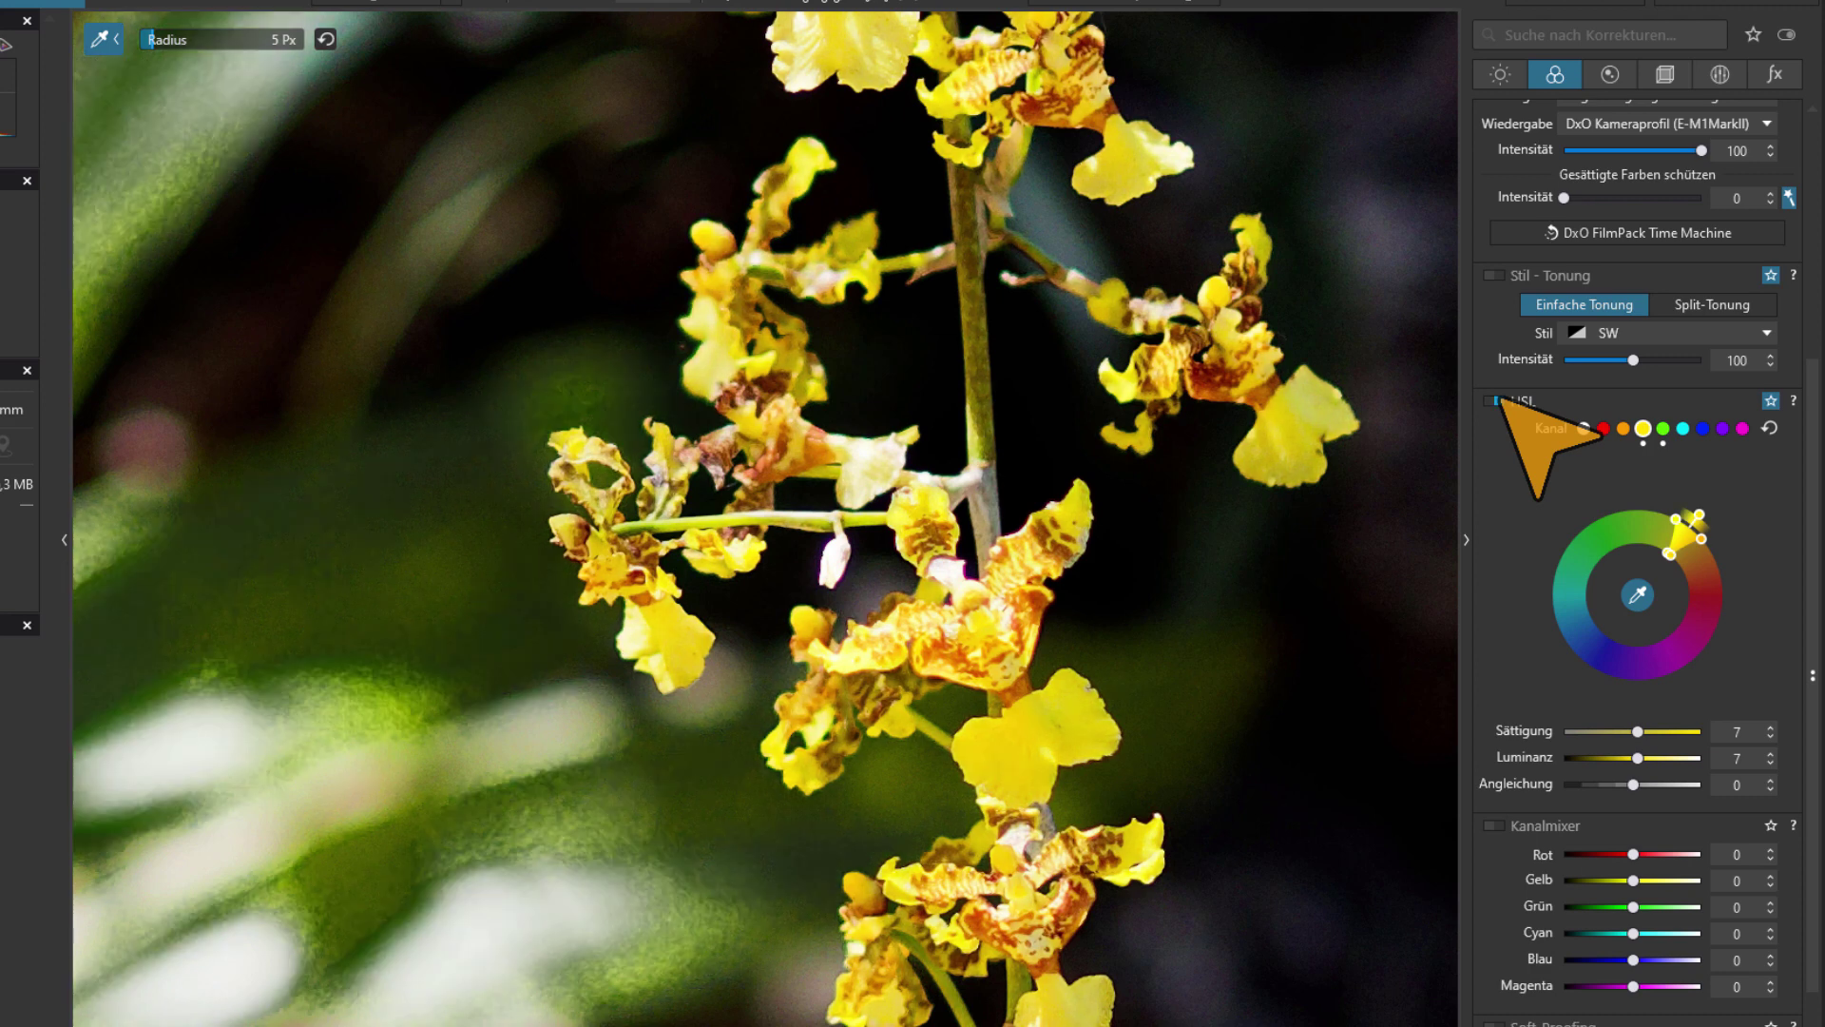
left_click(1496, 400)
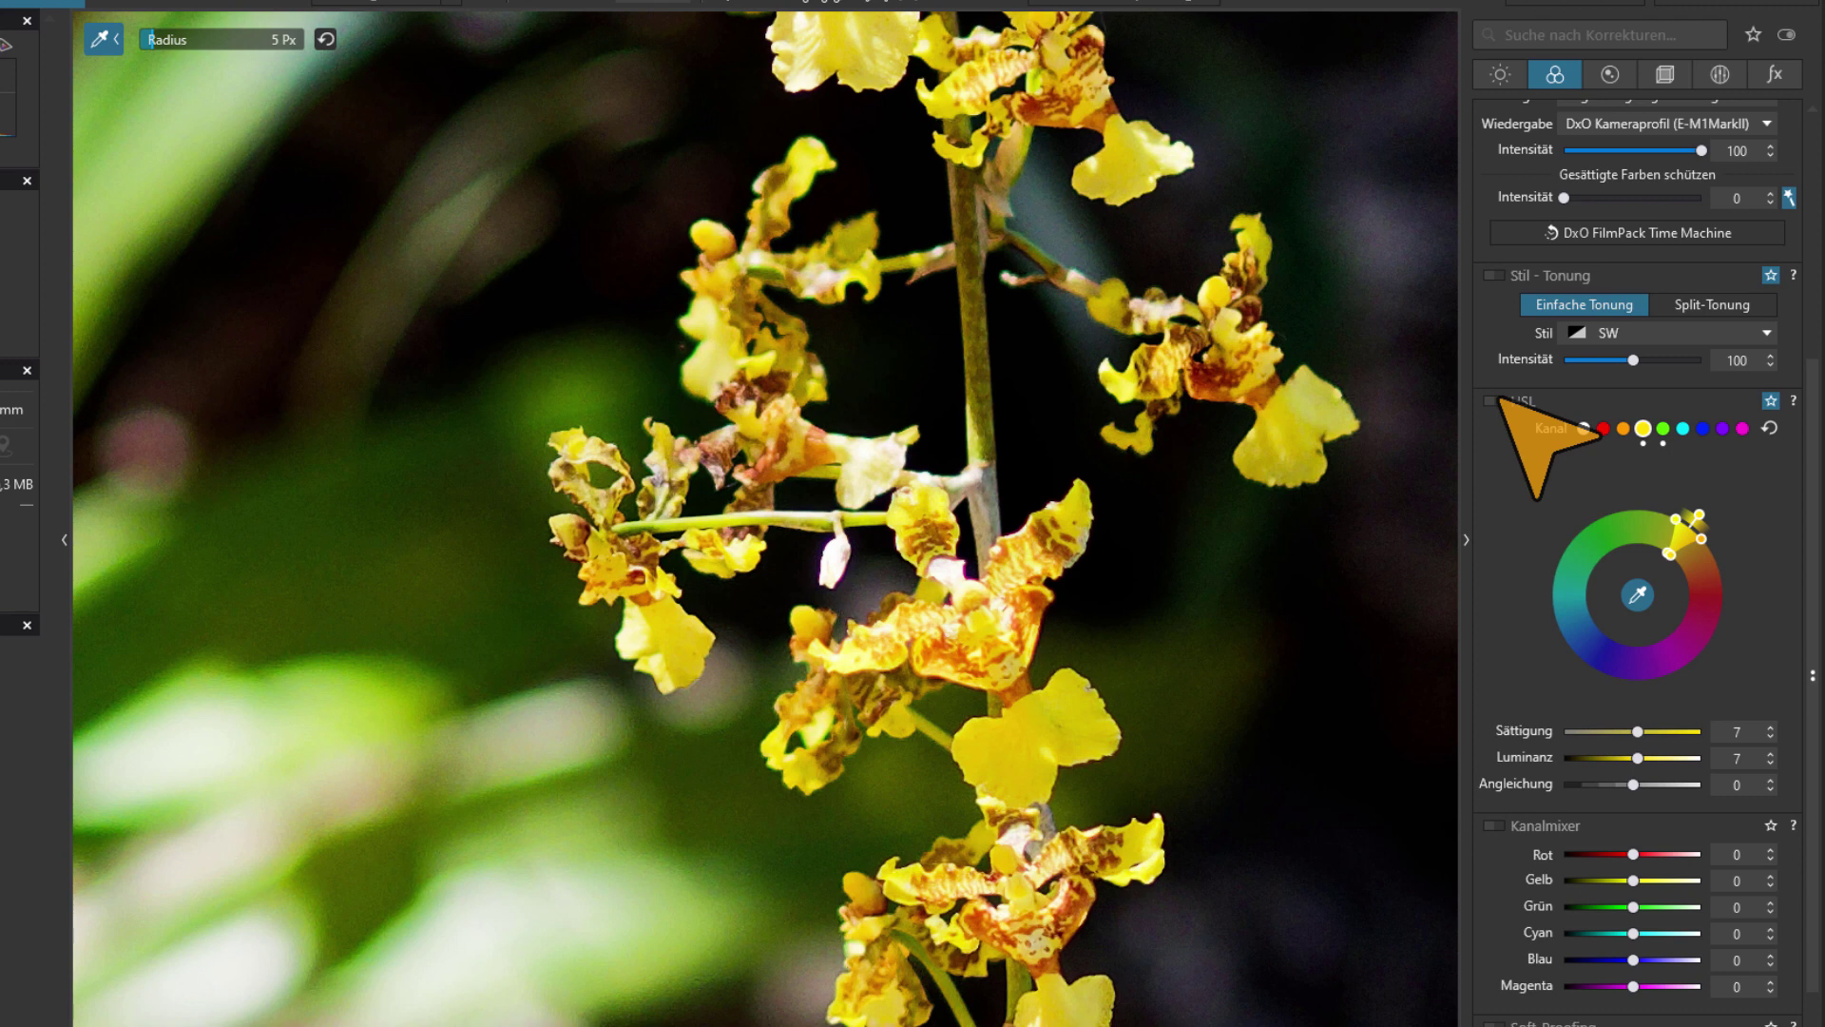
left_click(1496, 400)
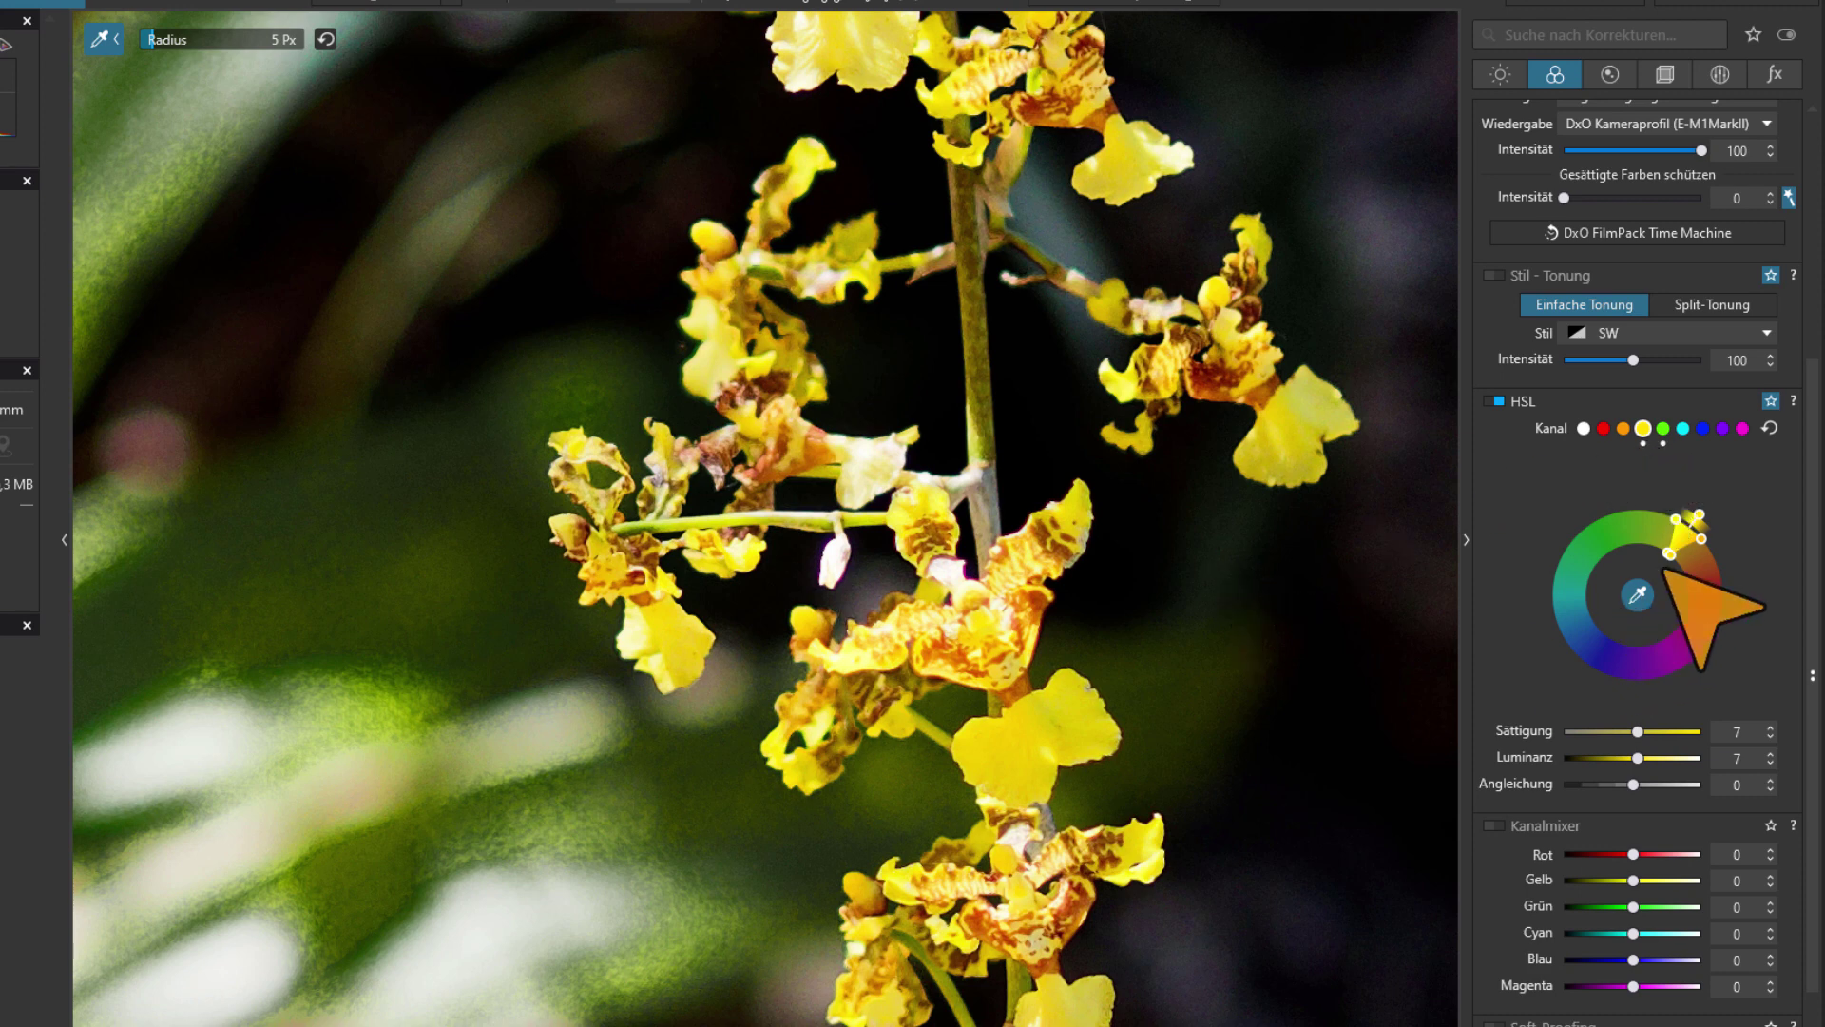
Turn off the HSL colour picker and switch to the Local Adjustments palette
left_click(1637, 594)
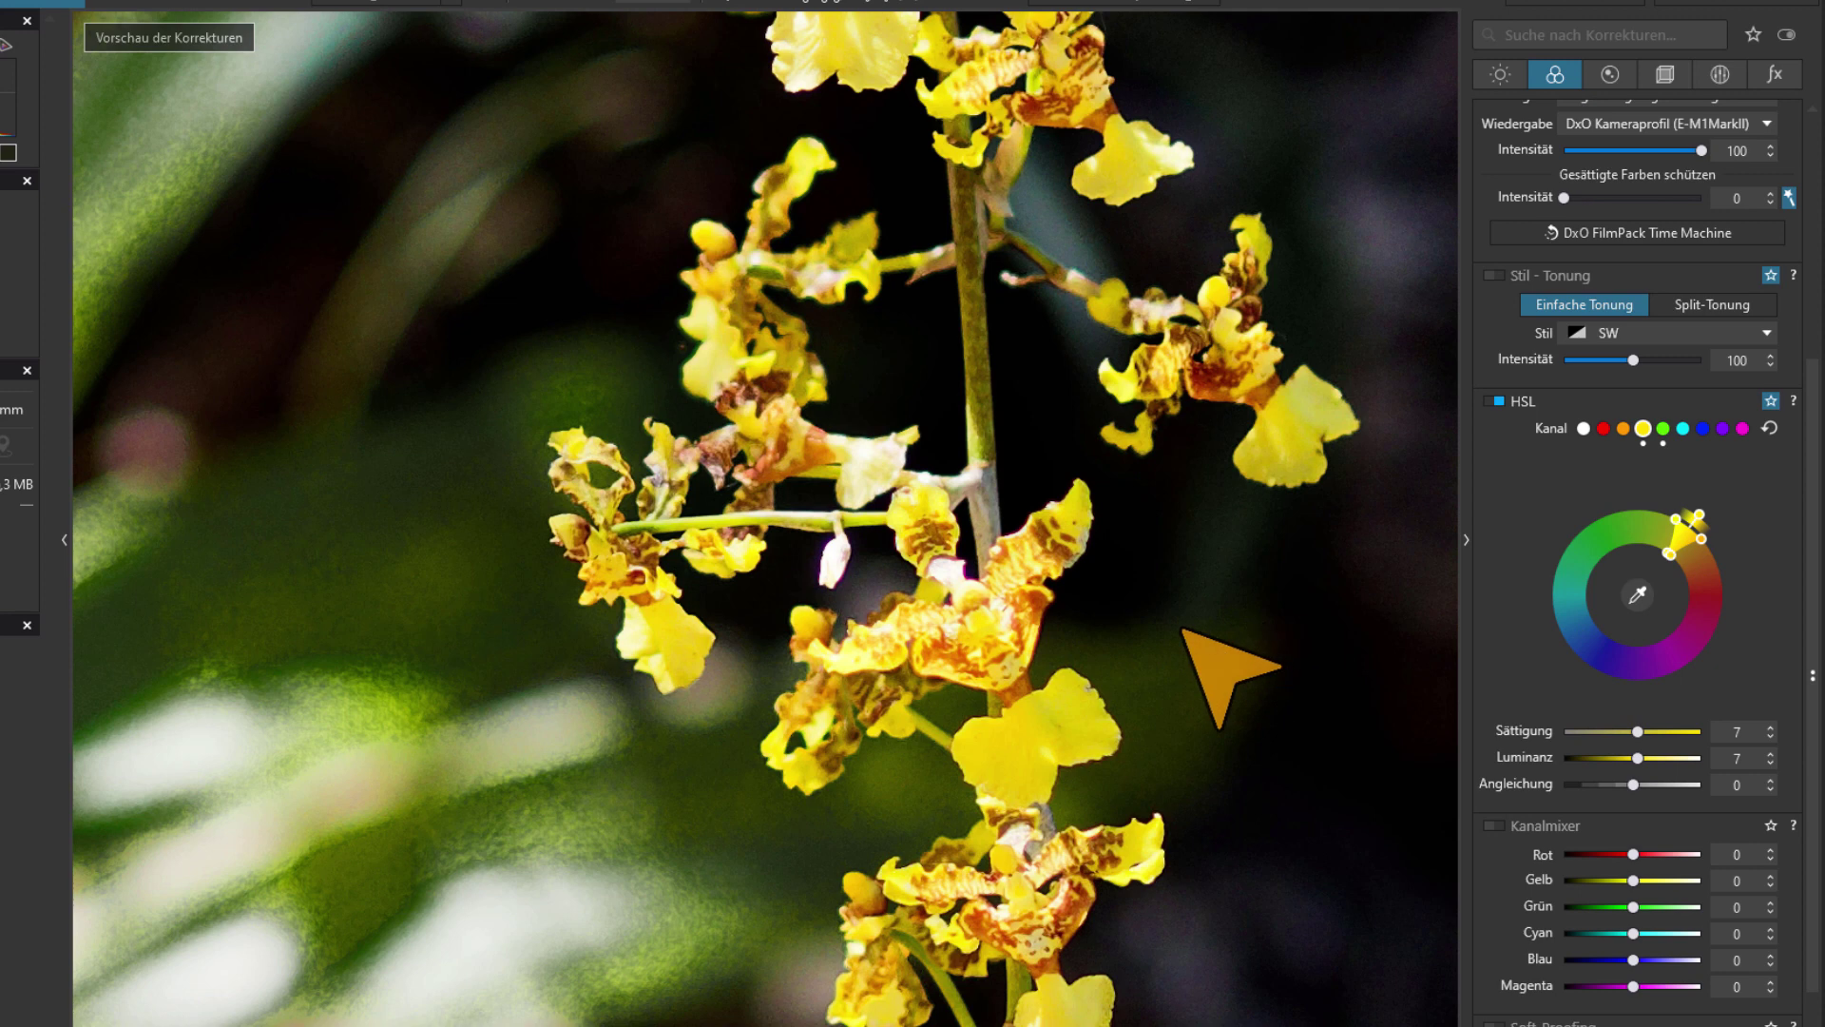
left_click(1637, 594)
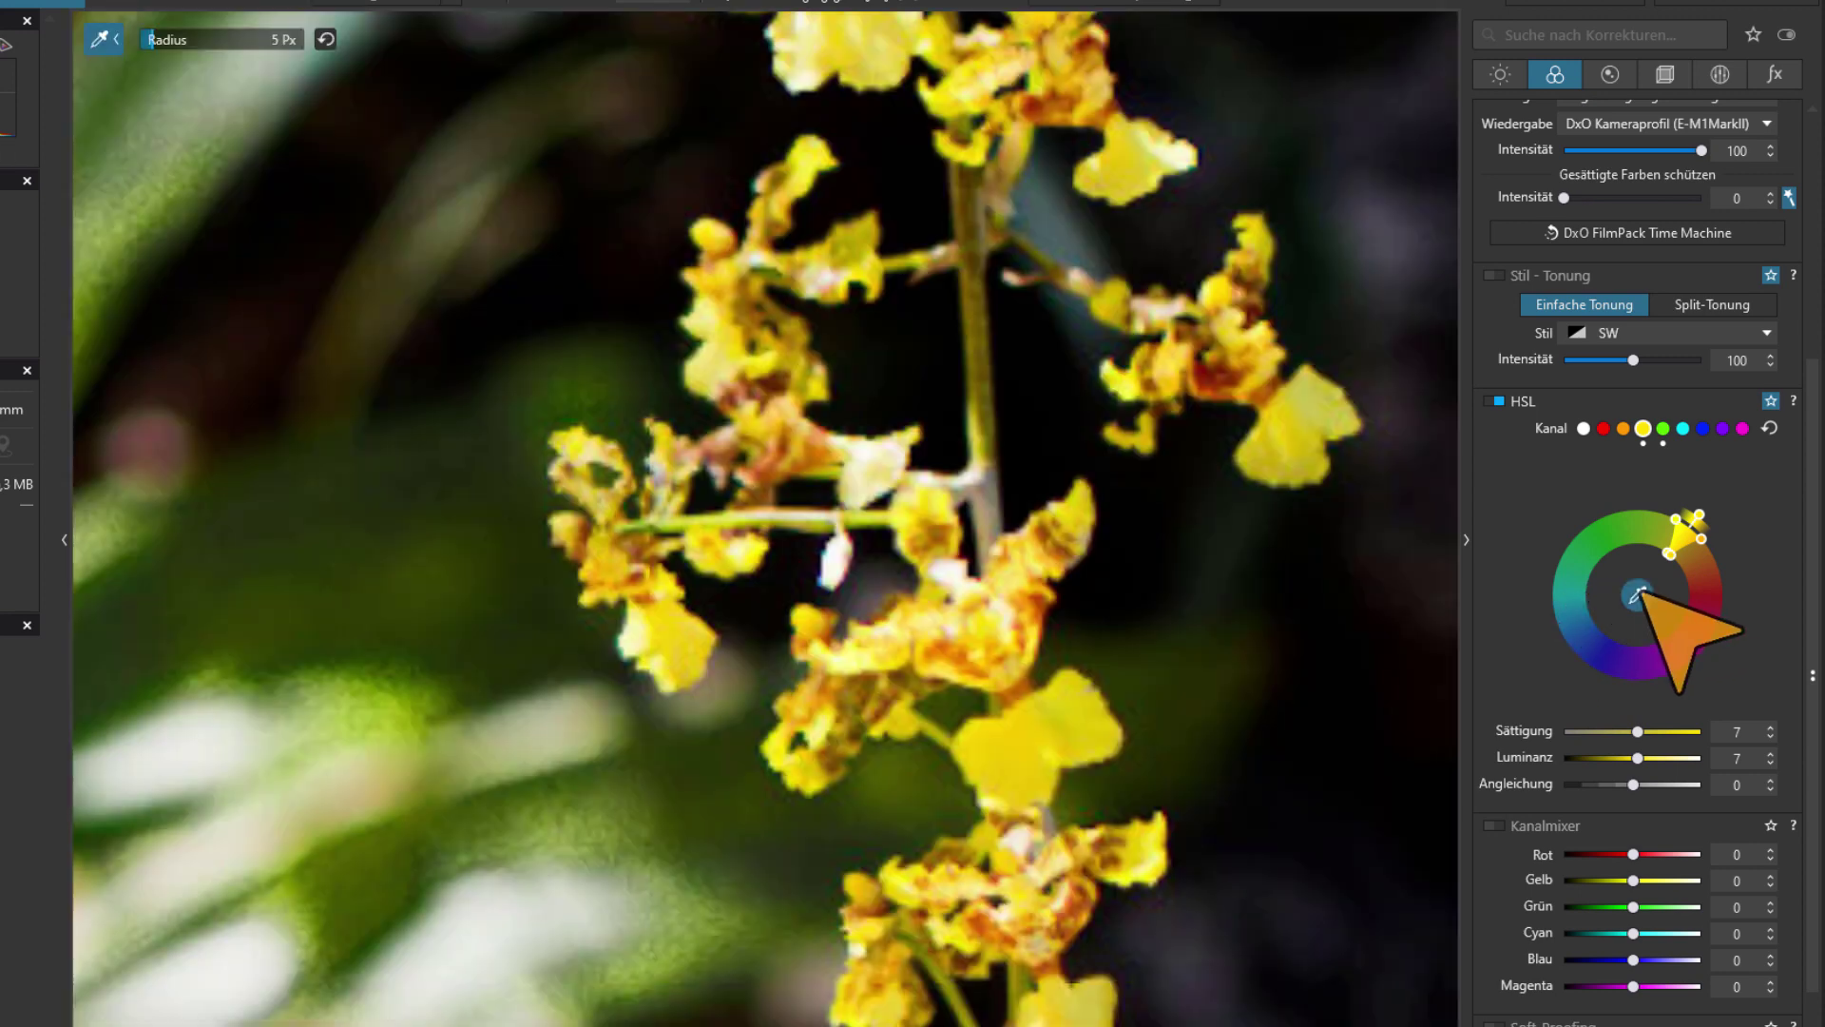
left_click(1636, 594)
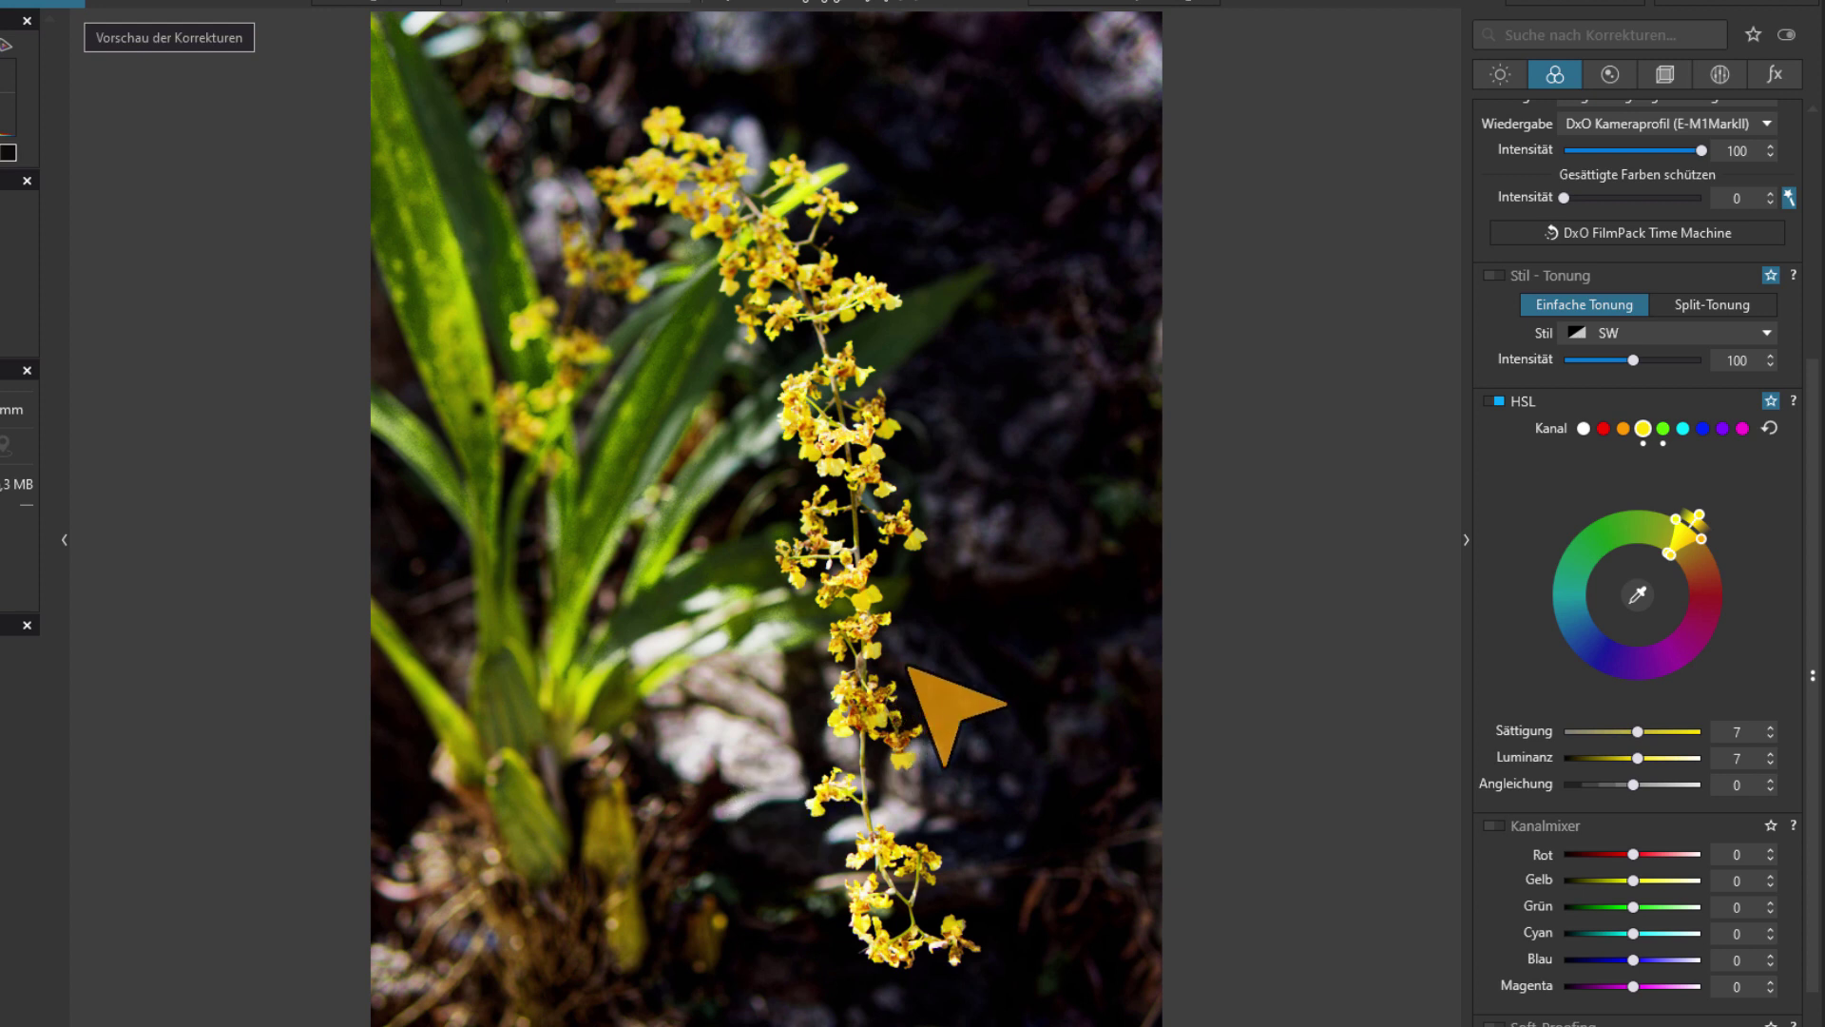
left_click(1721, 74)
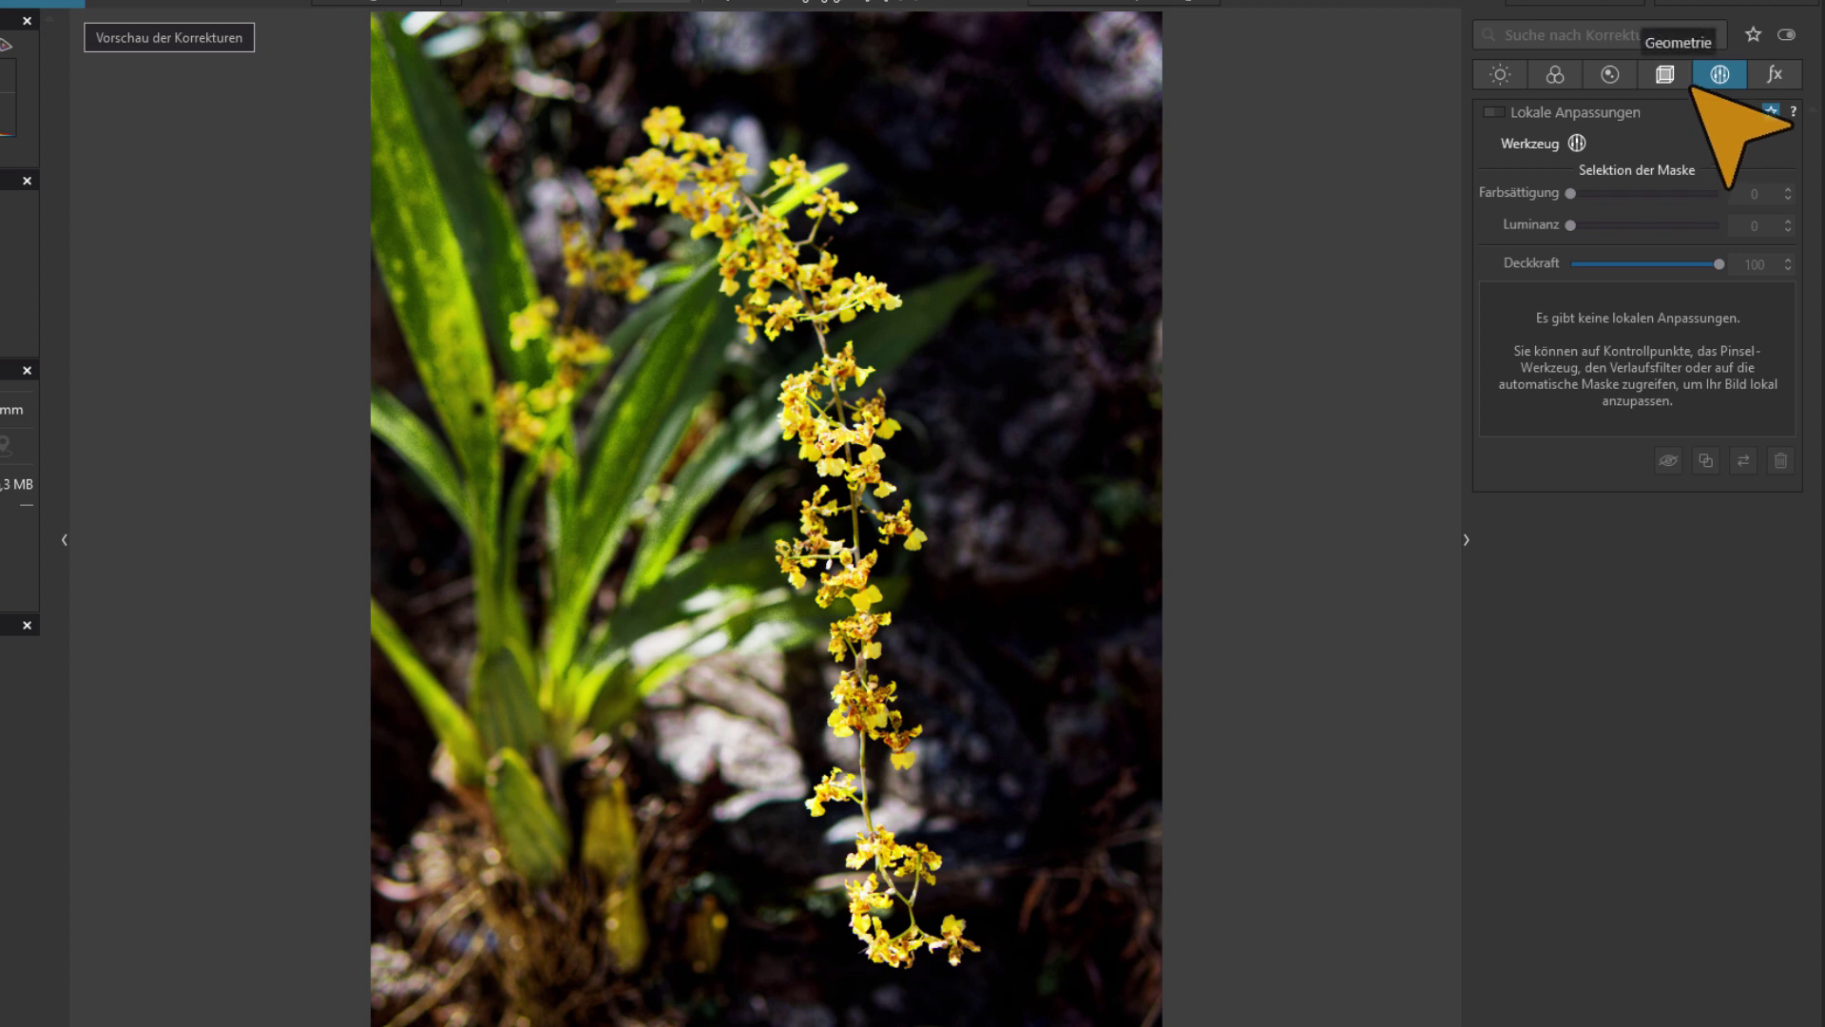
Choose the local-adjustment Brush with opacity 69 %, feathering 73 %, flow 100 % and a larger size
left_click(1577, 143)
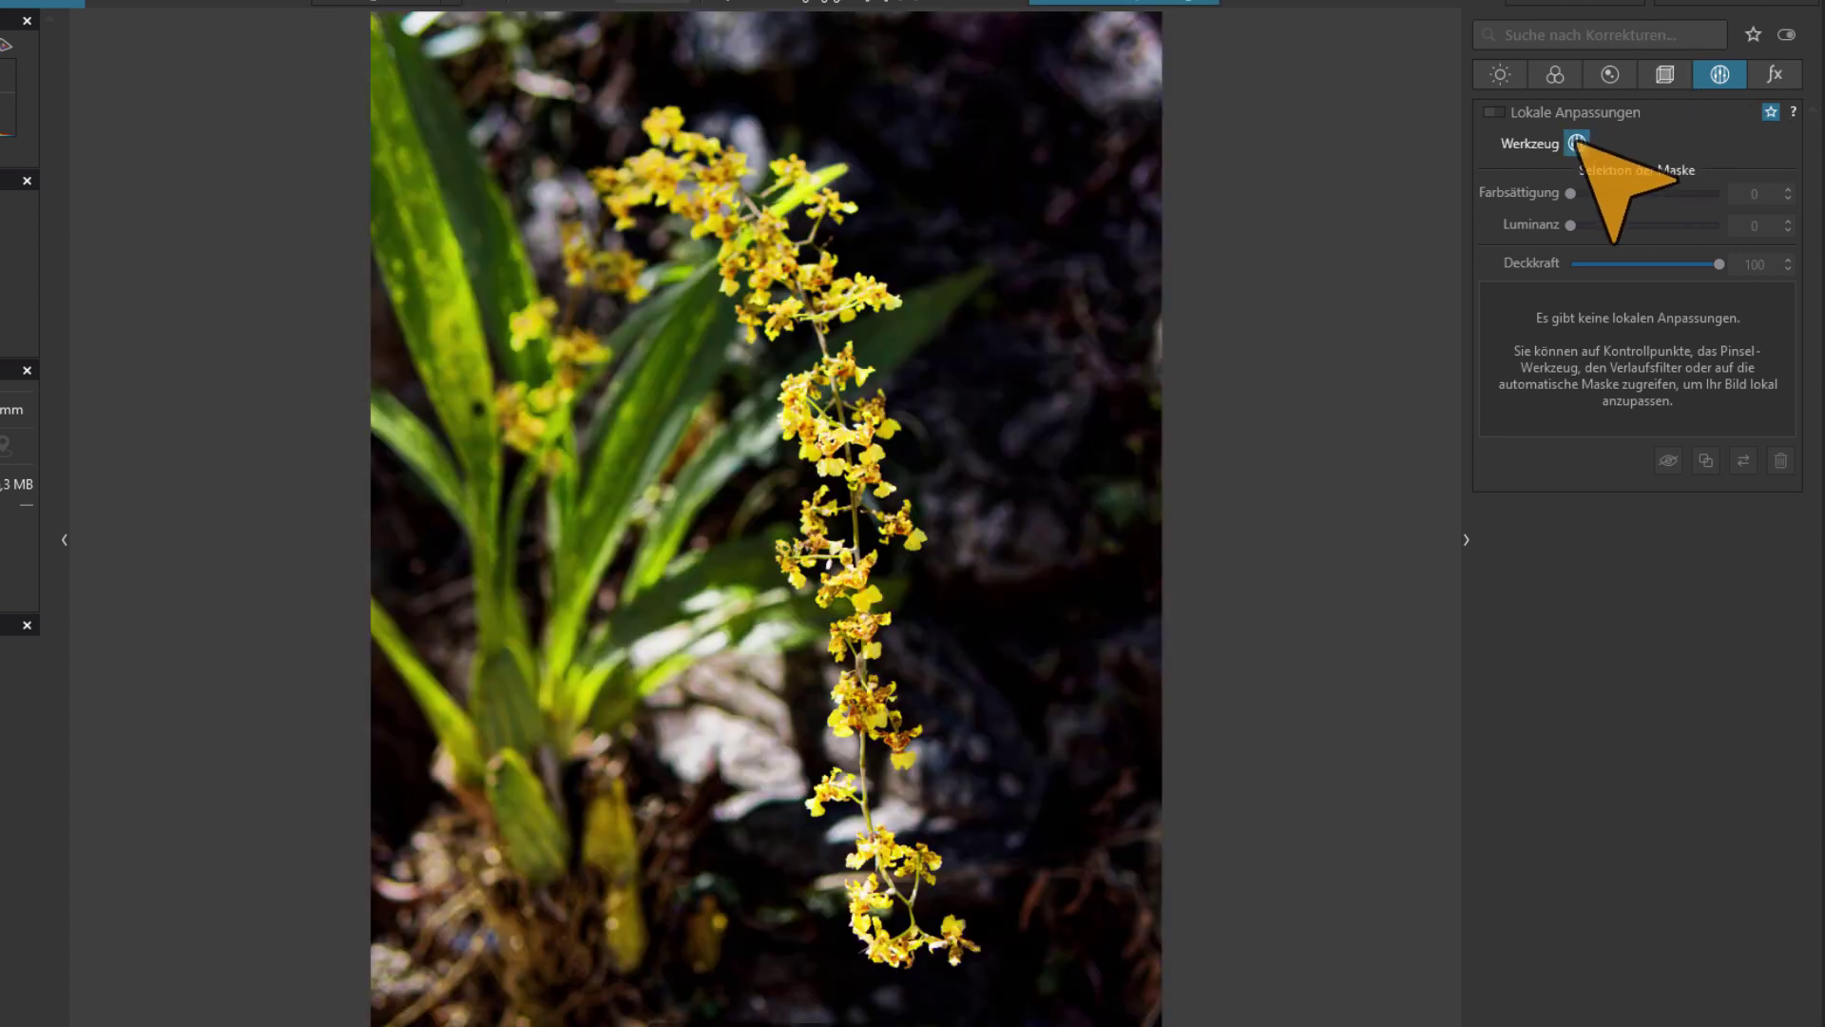
right_click(965, 188)
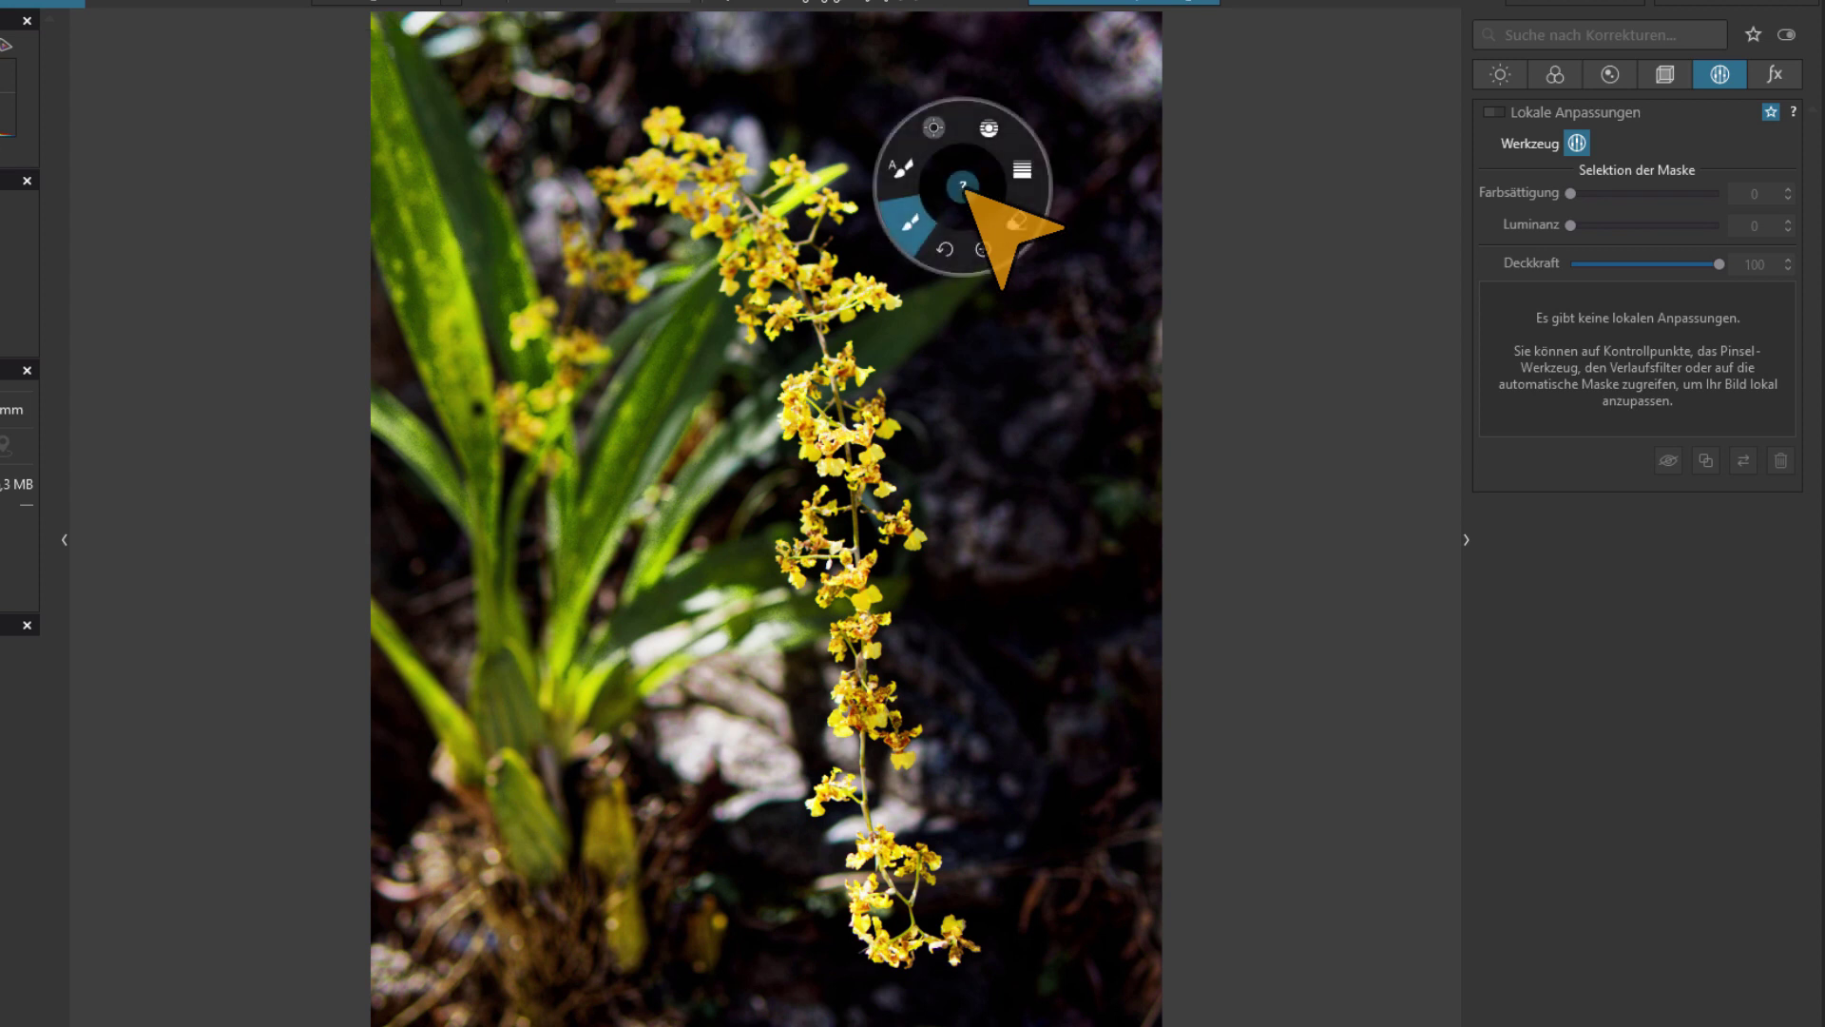
left_click(911, 231)
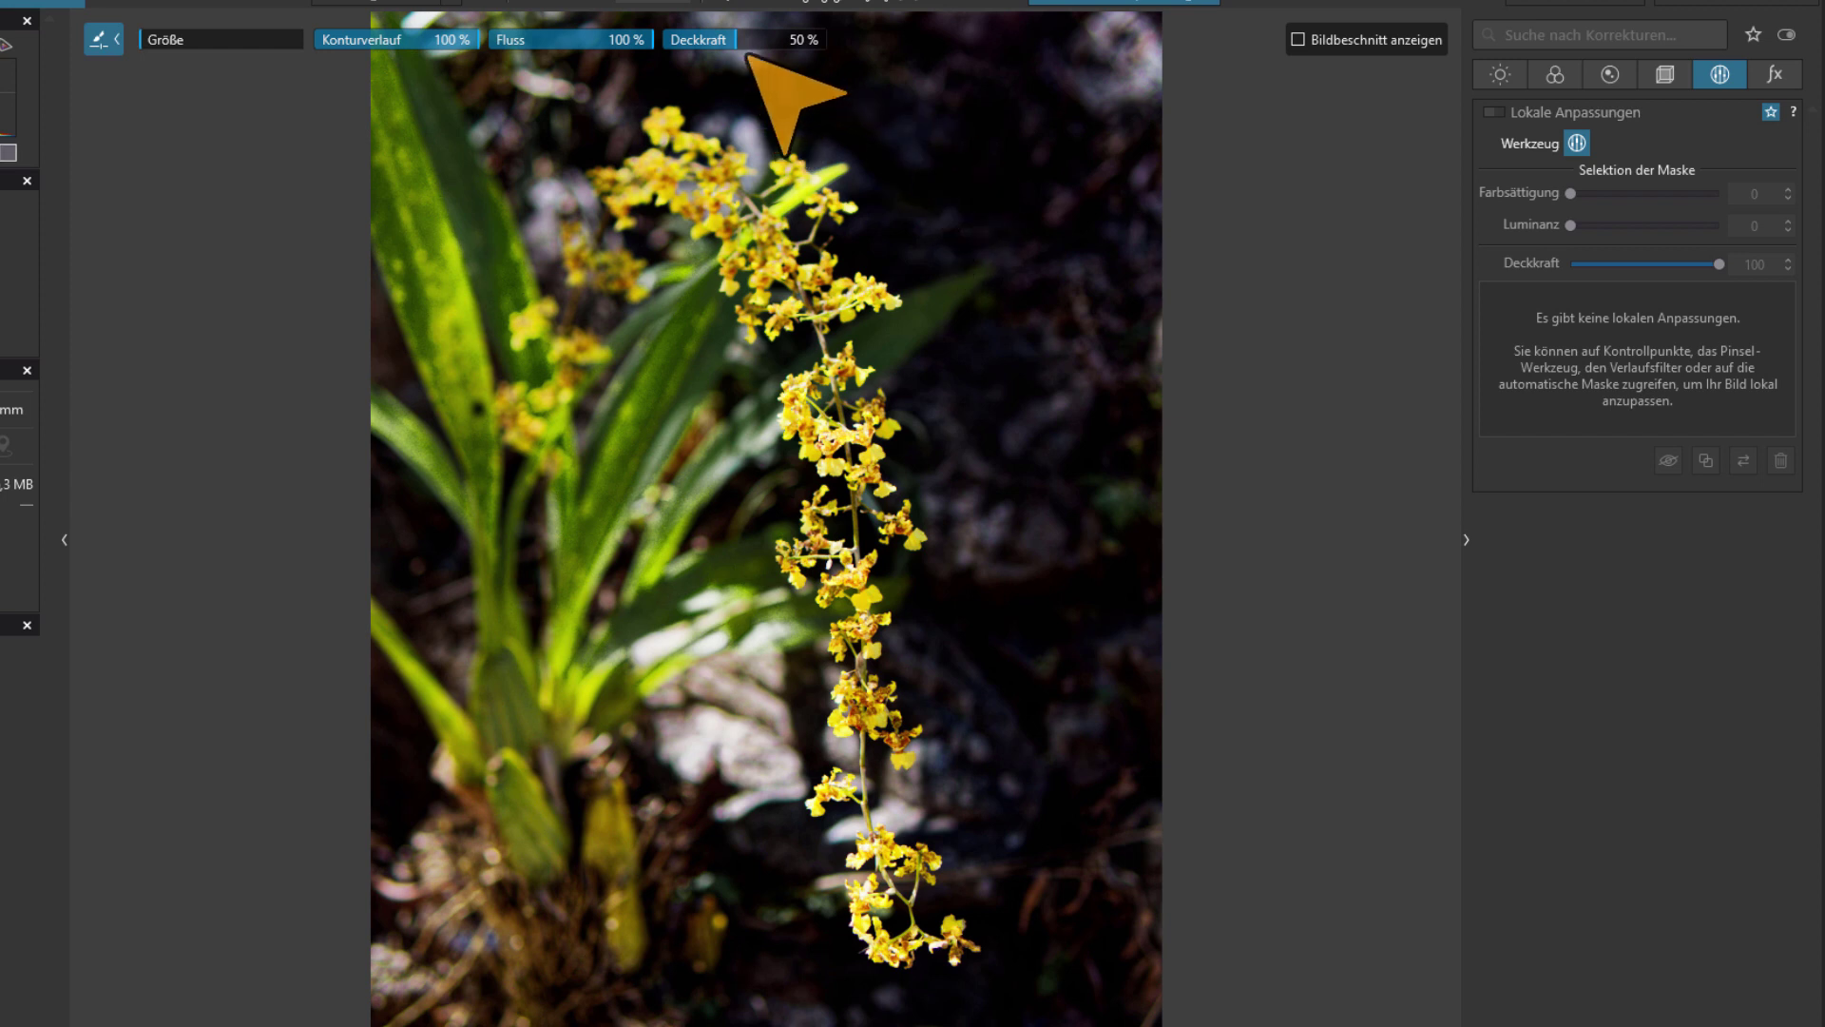
left_click_drag(758, 40, 767, 42)
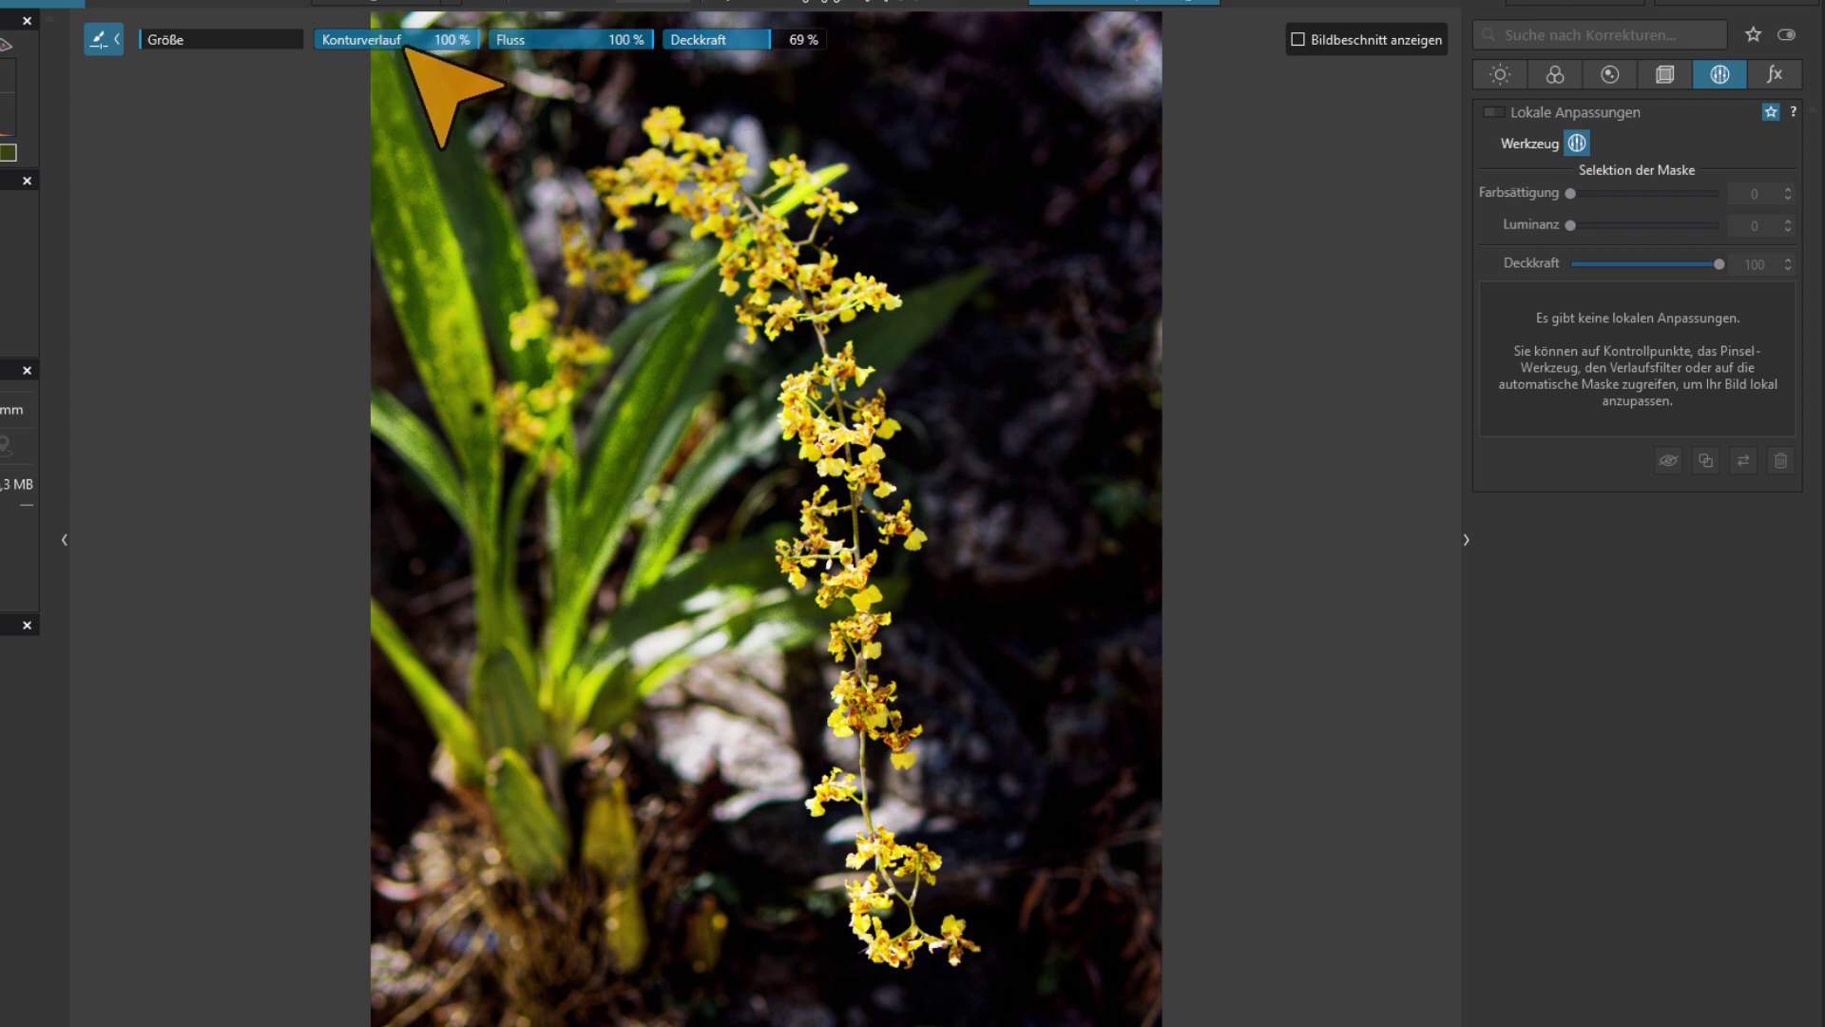
left_click_drag(427, 46, 433, 46)
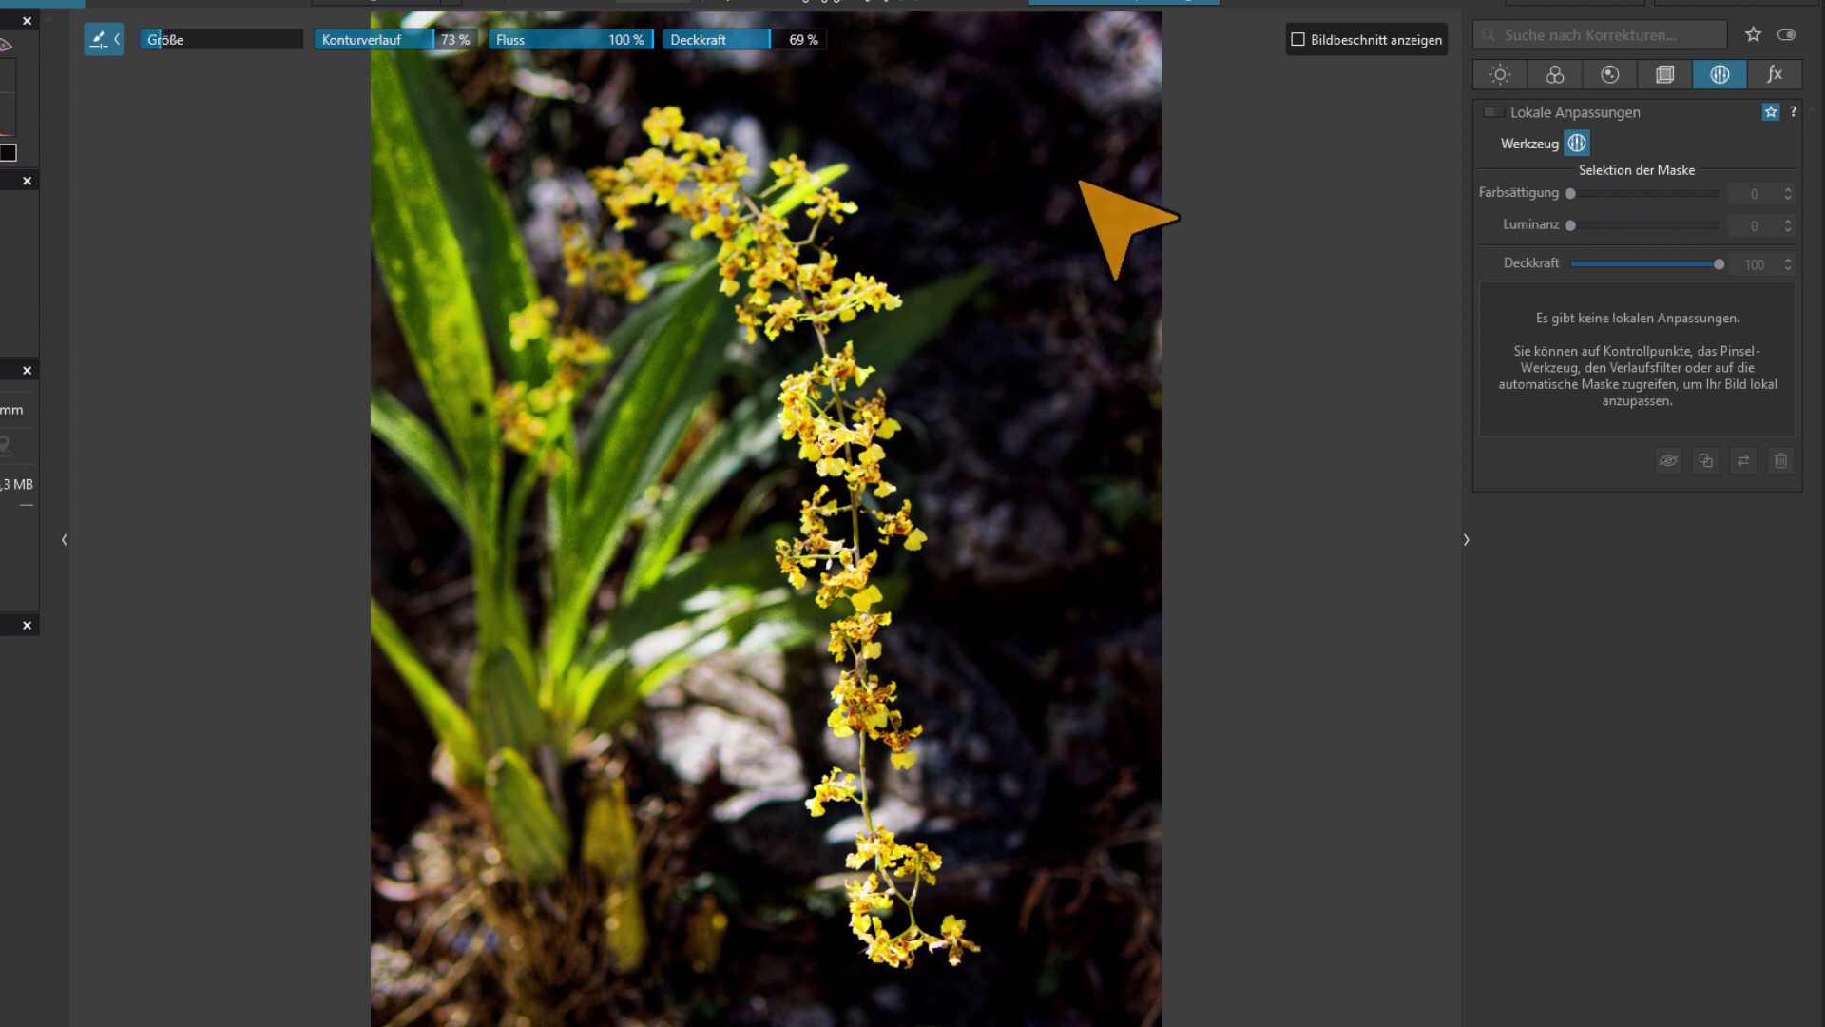
scroll(1079, 172, "up", 3)
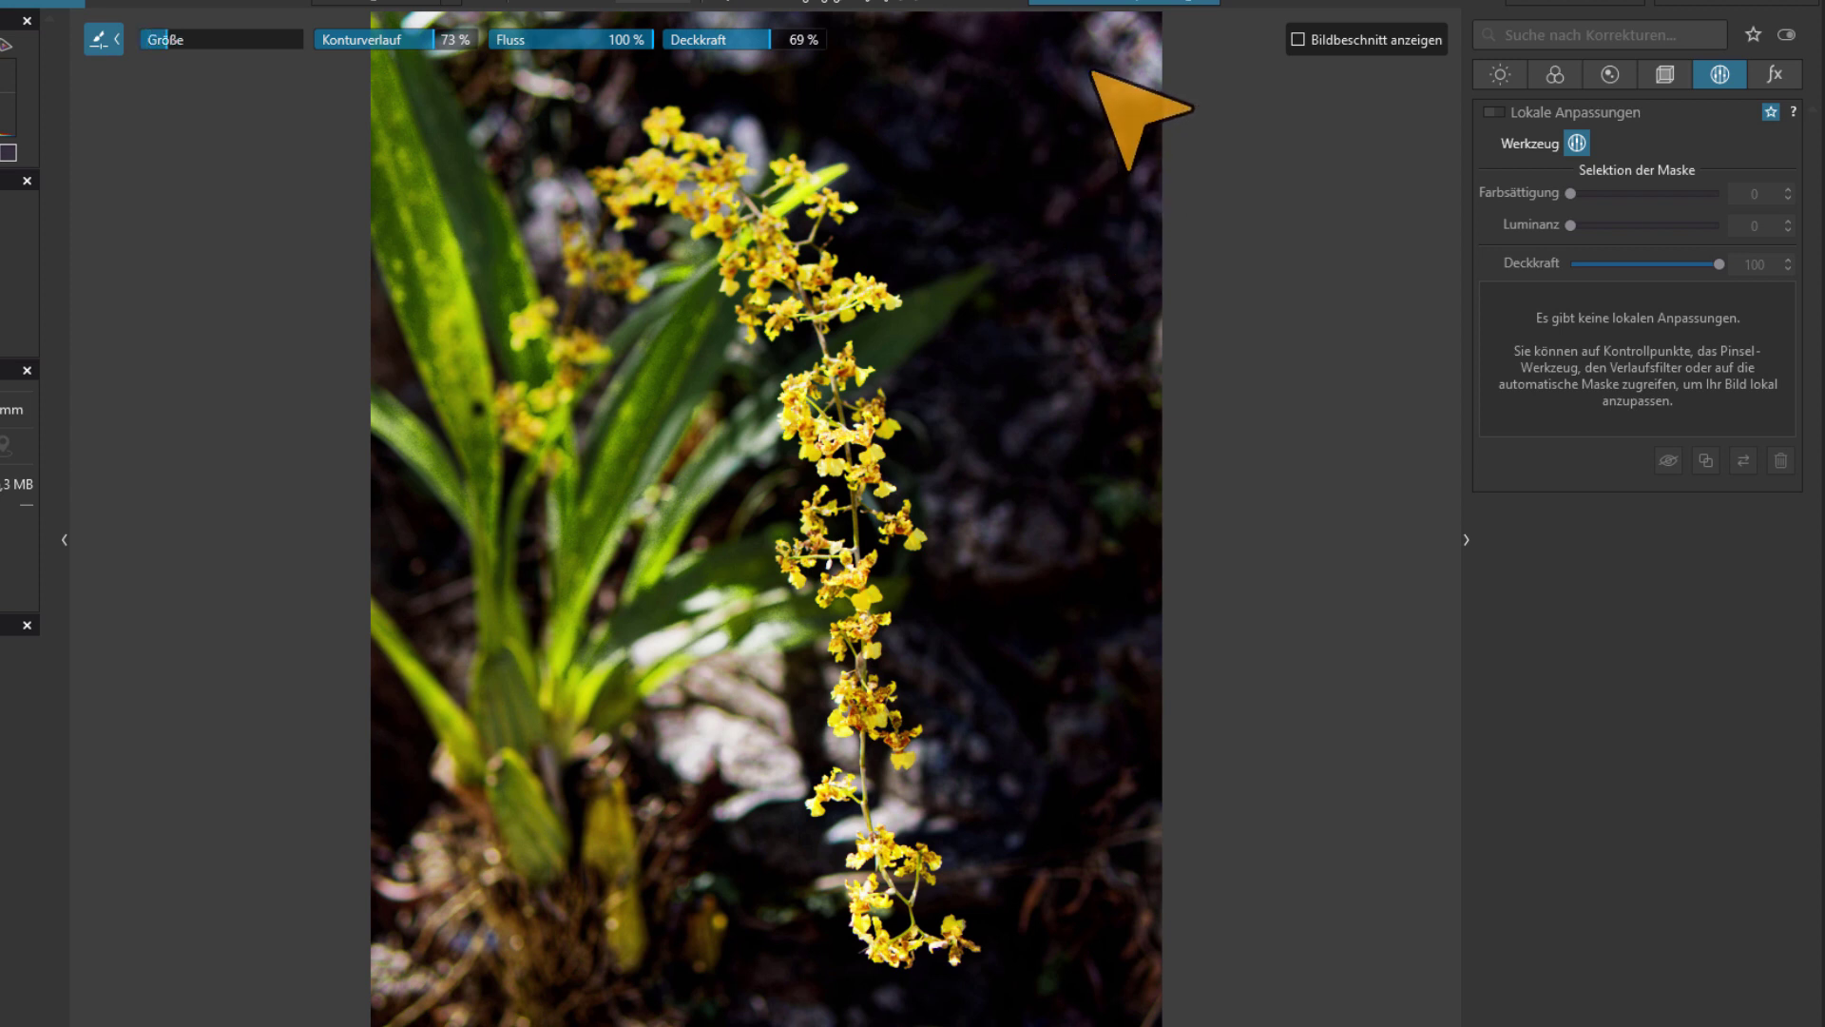
scroll(1093, 69, "up", 1)
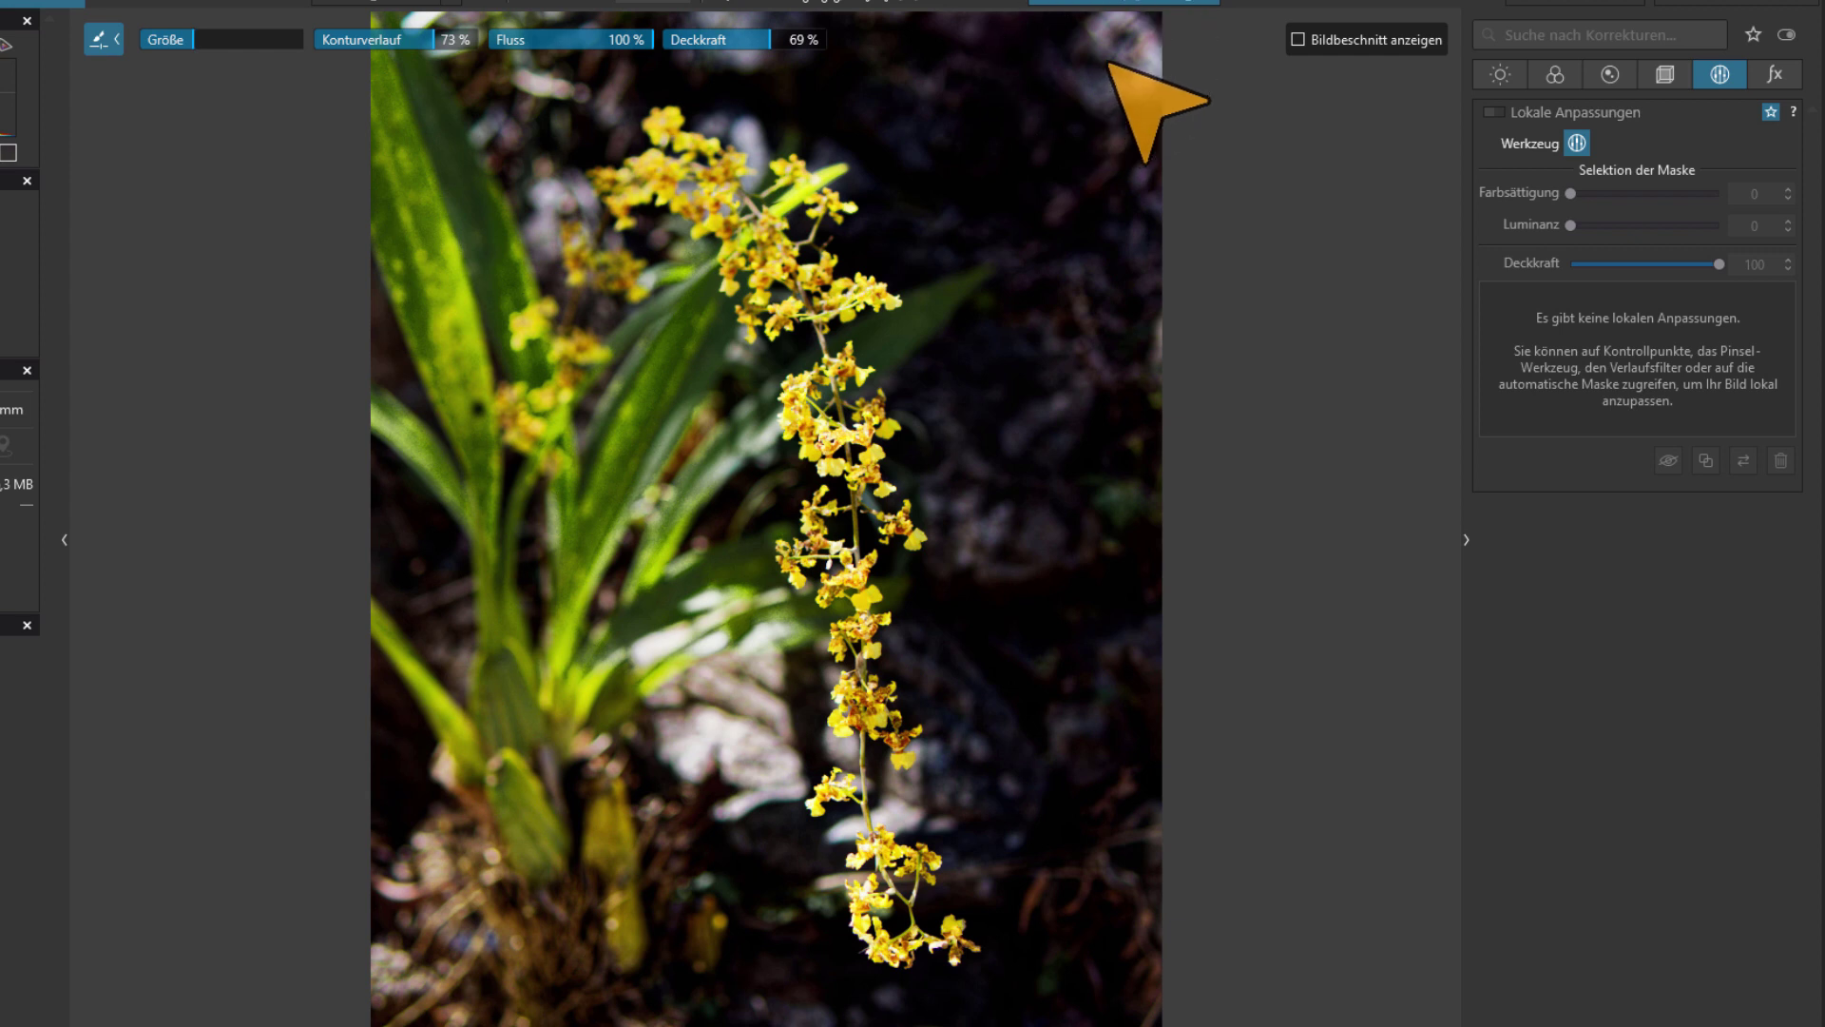
Paint a top-right corner brush mask with lowered midtones and highlights at 100 % opacity
left_click(1114, 65)
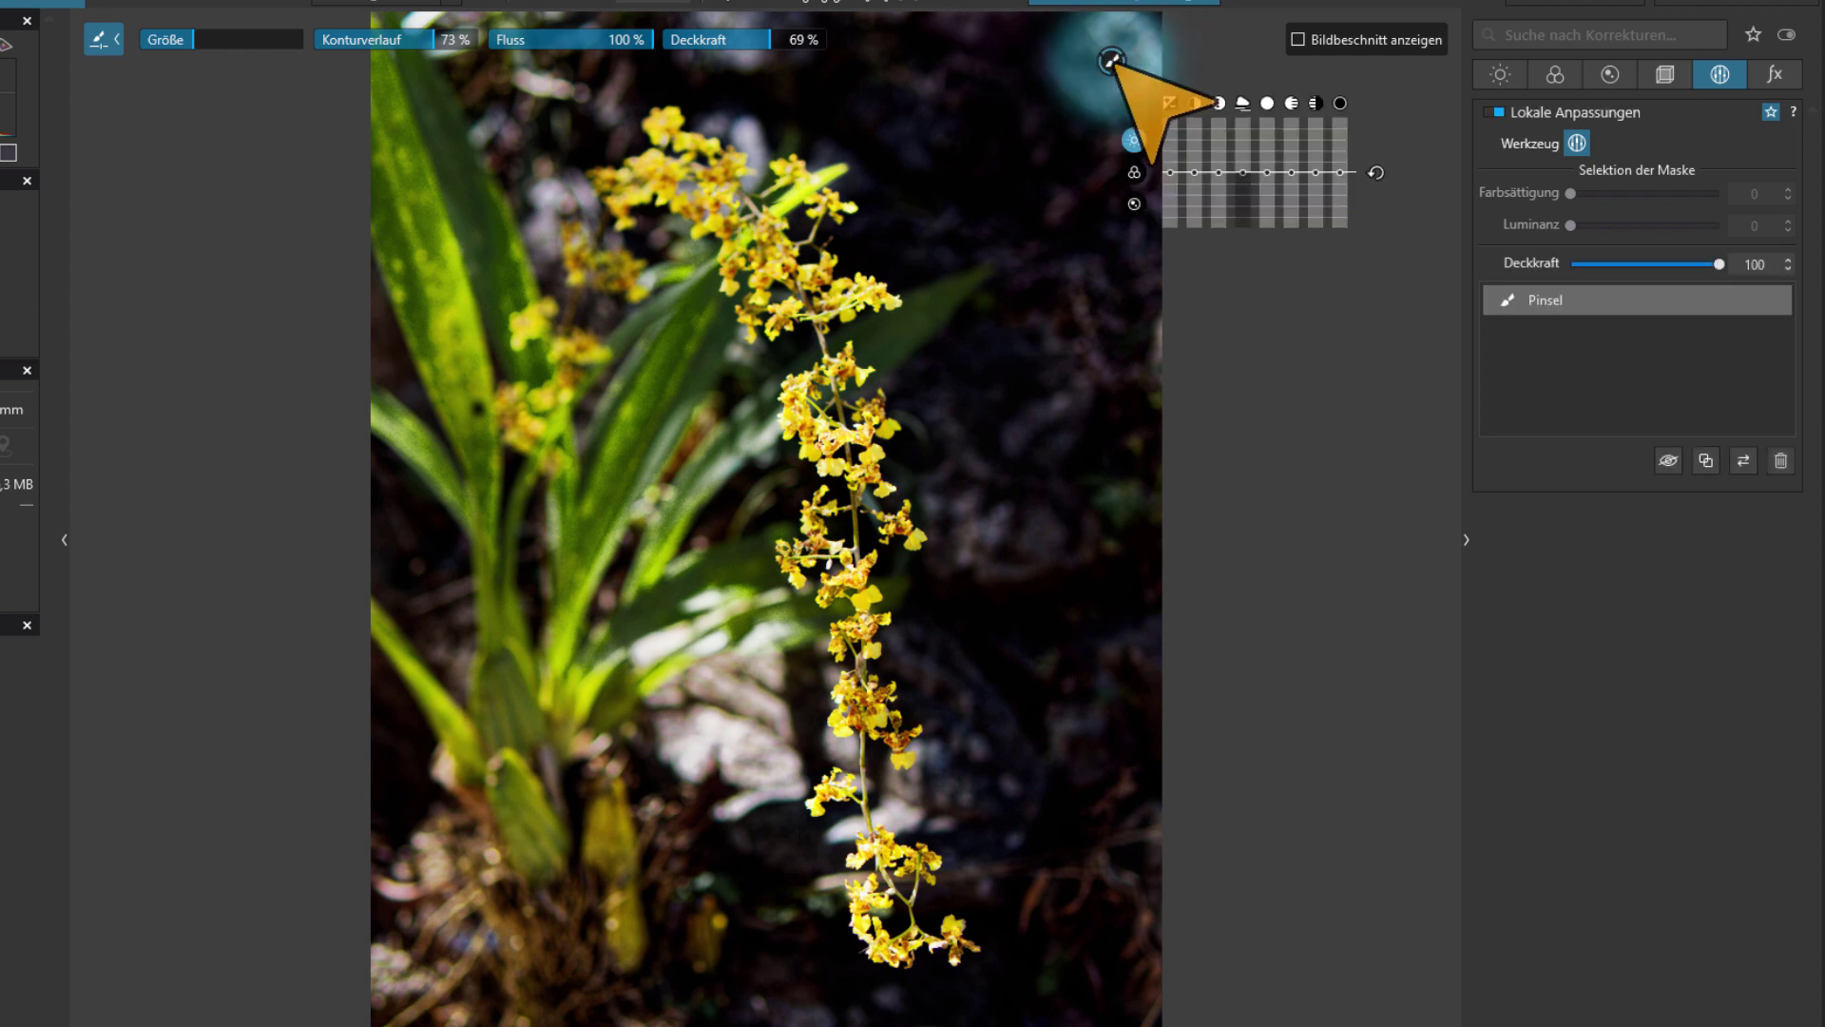
left_click(1533, 299)
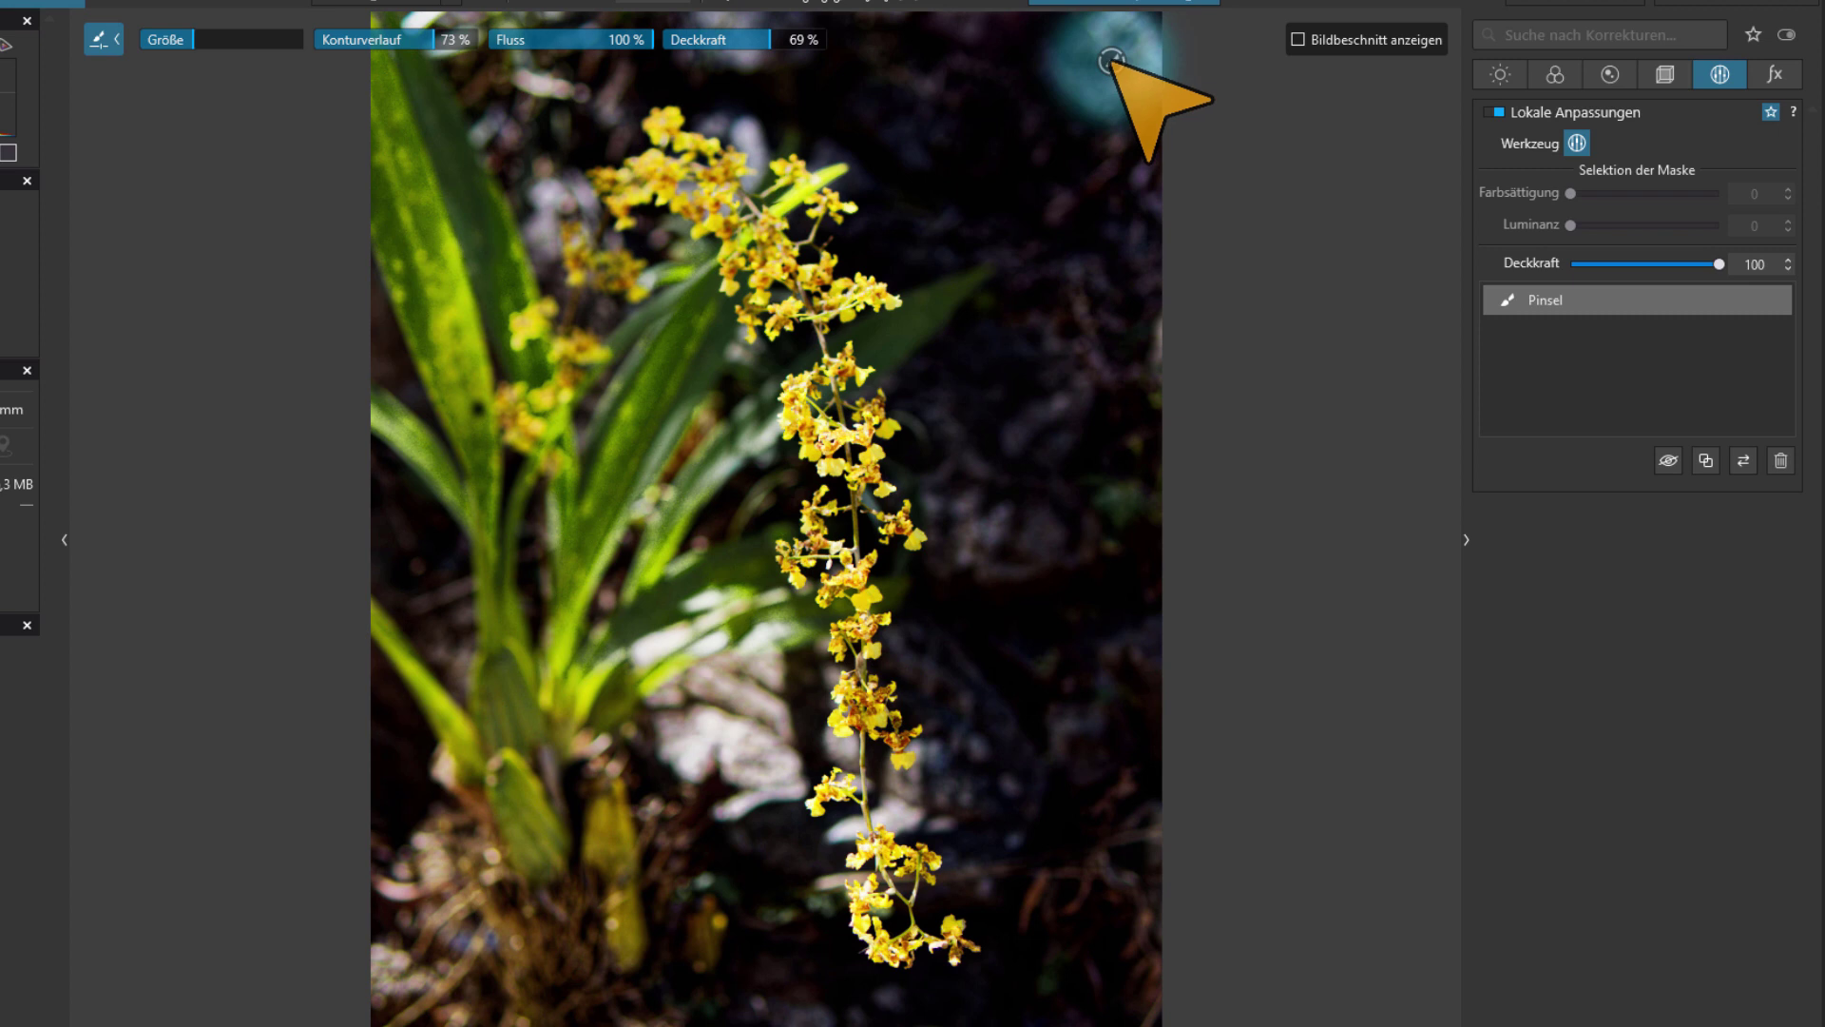
left_click(1110, 61)
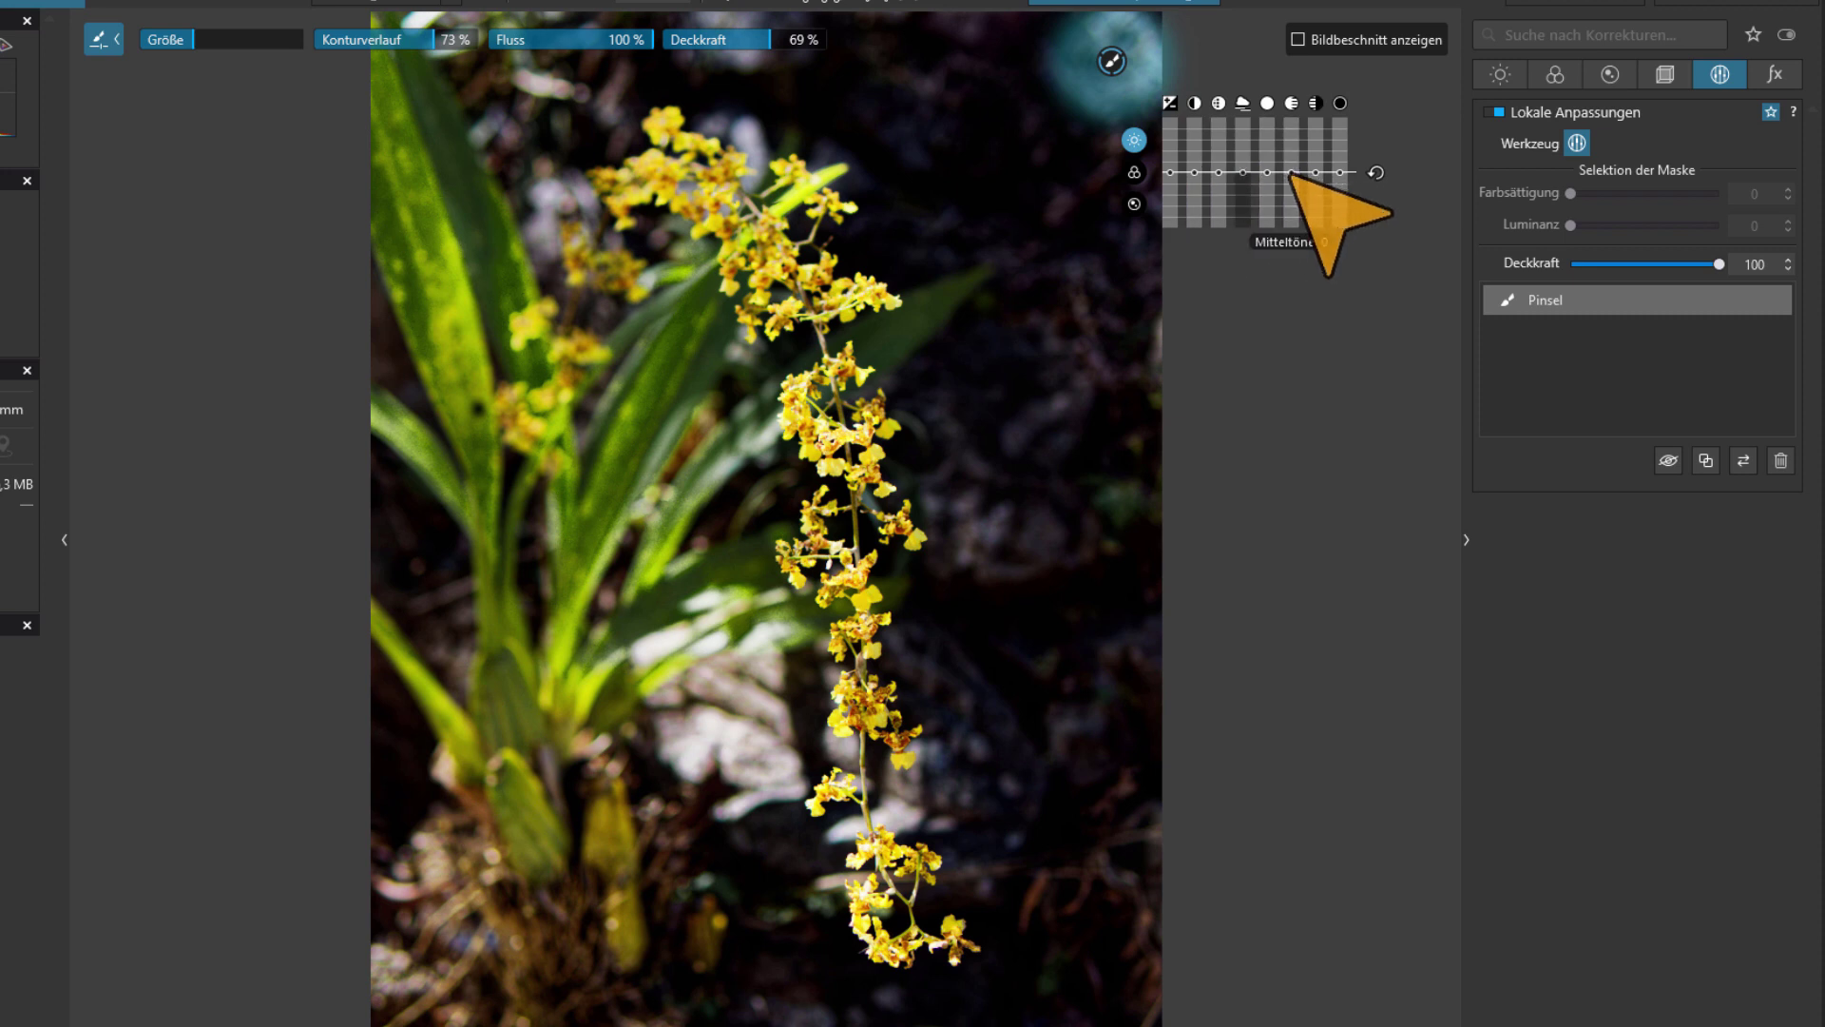
left_click_drag(1291, 174, 1270, 178)
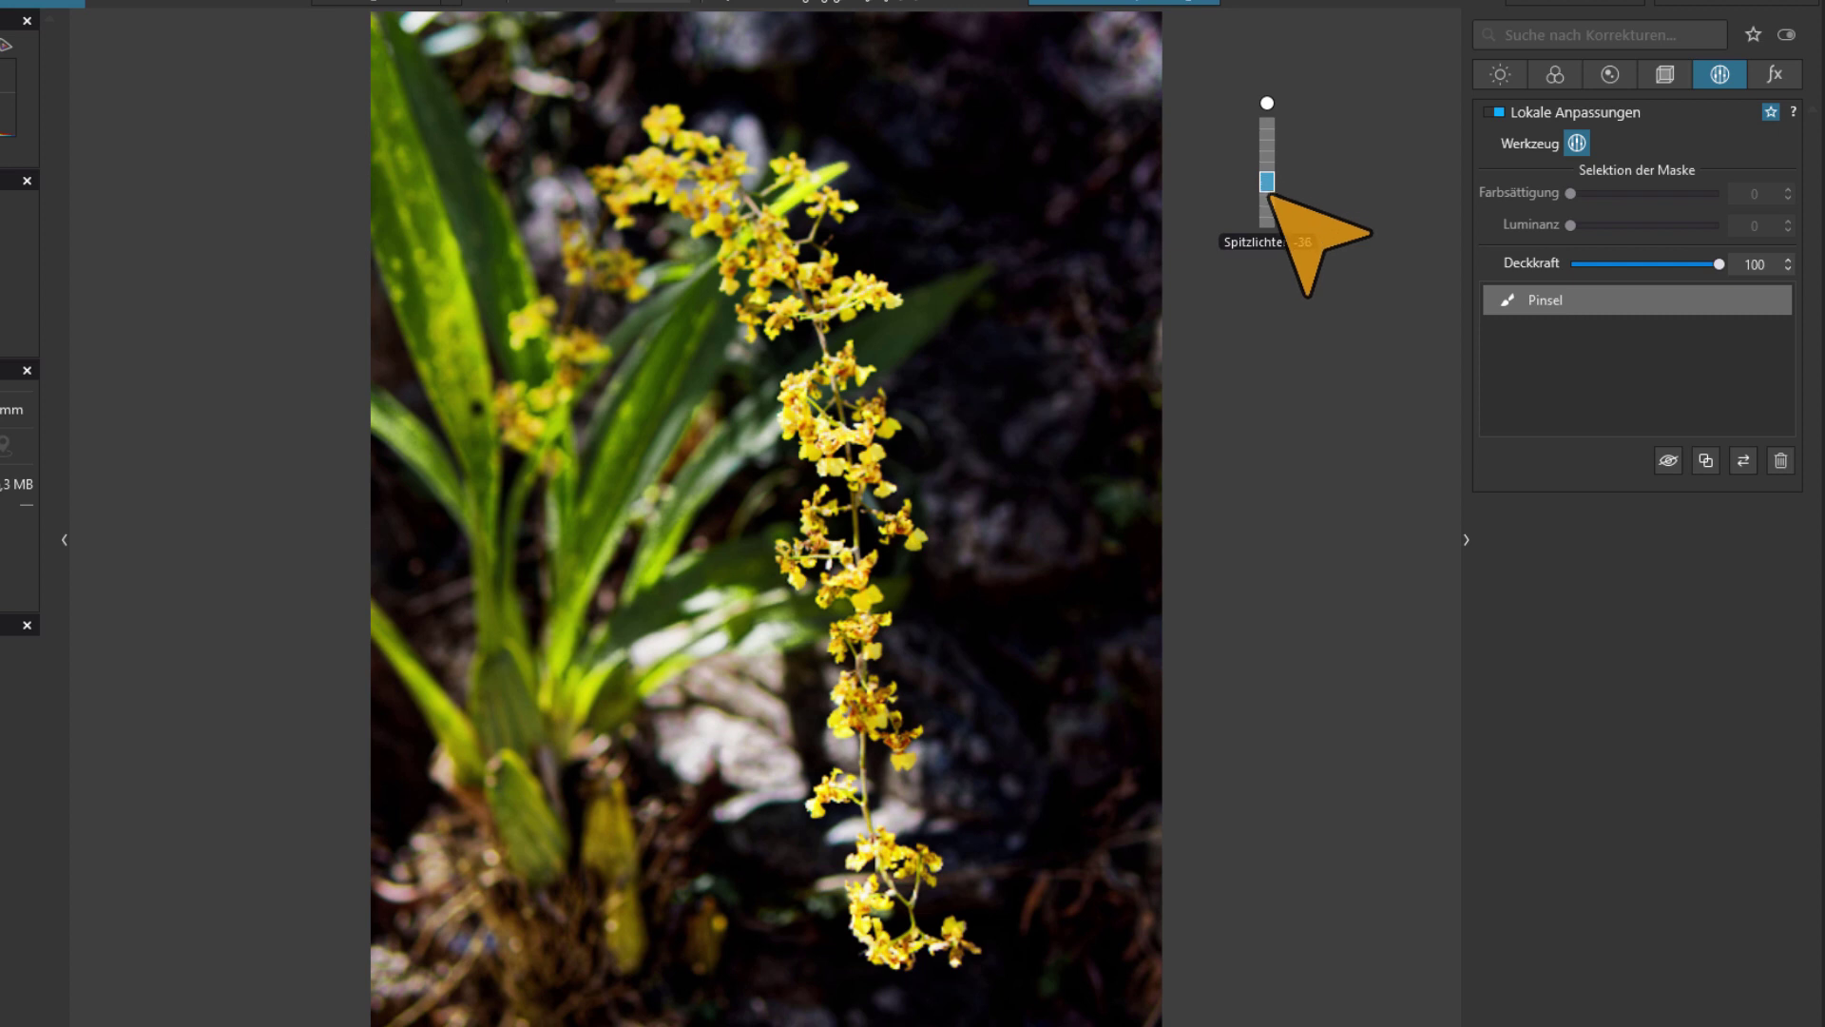
left_click_drag(1271, 203, 1289, 215)
left_click(1111, 61)
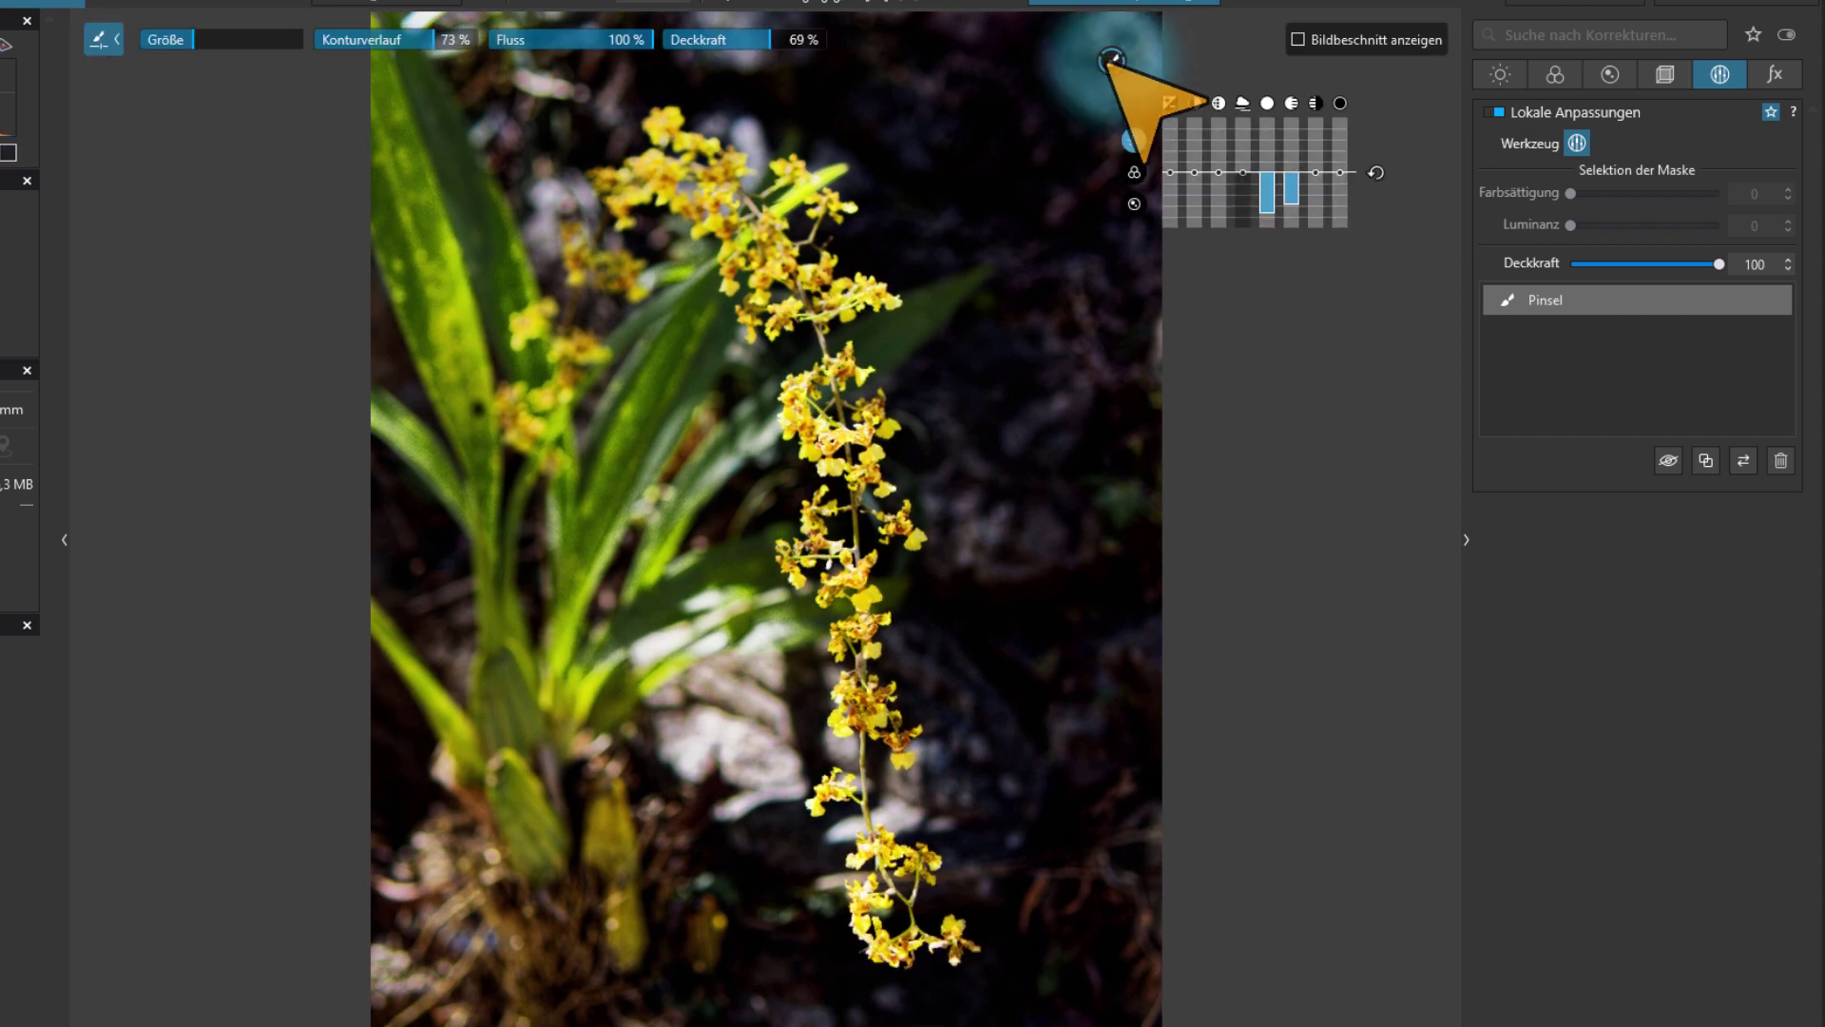
left_click_drag(786, 41, 839, 42)
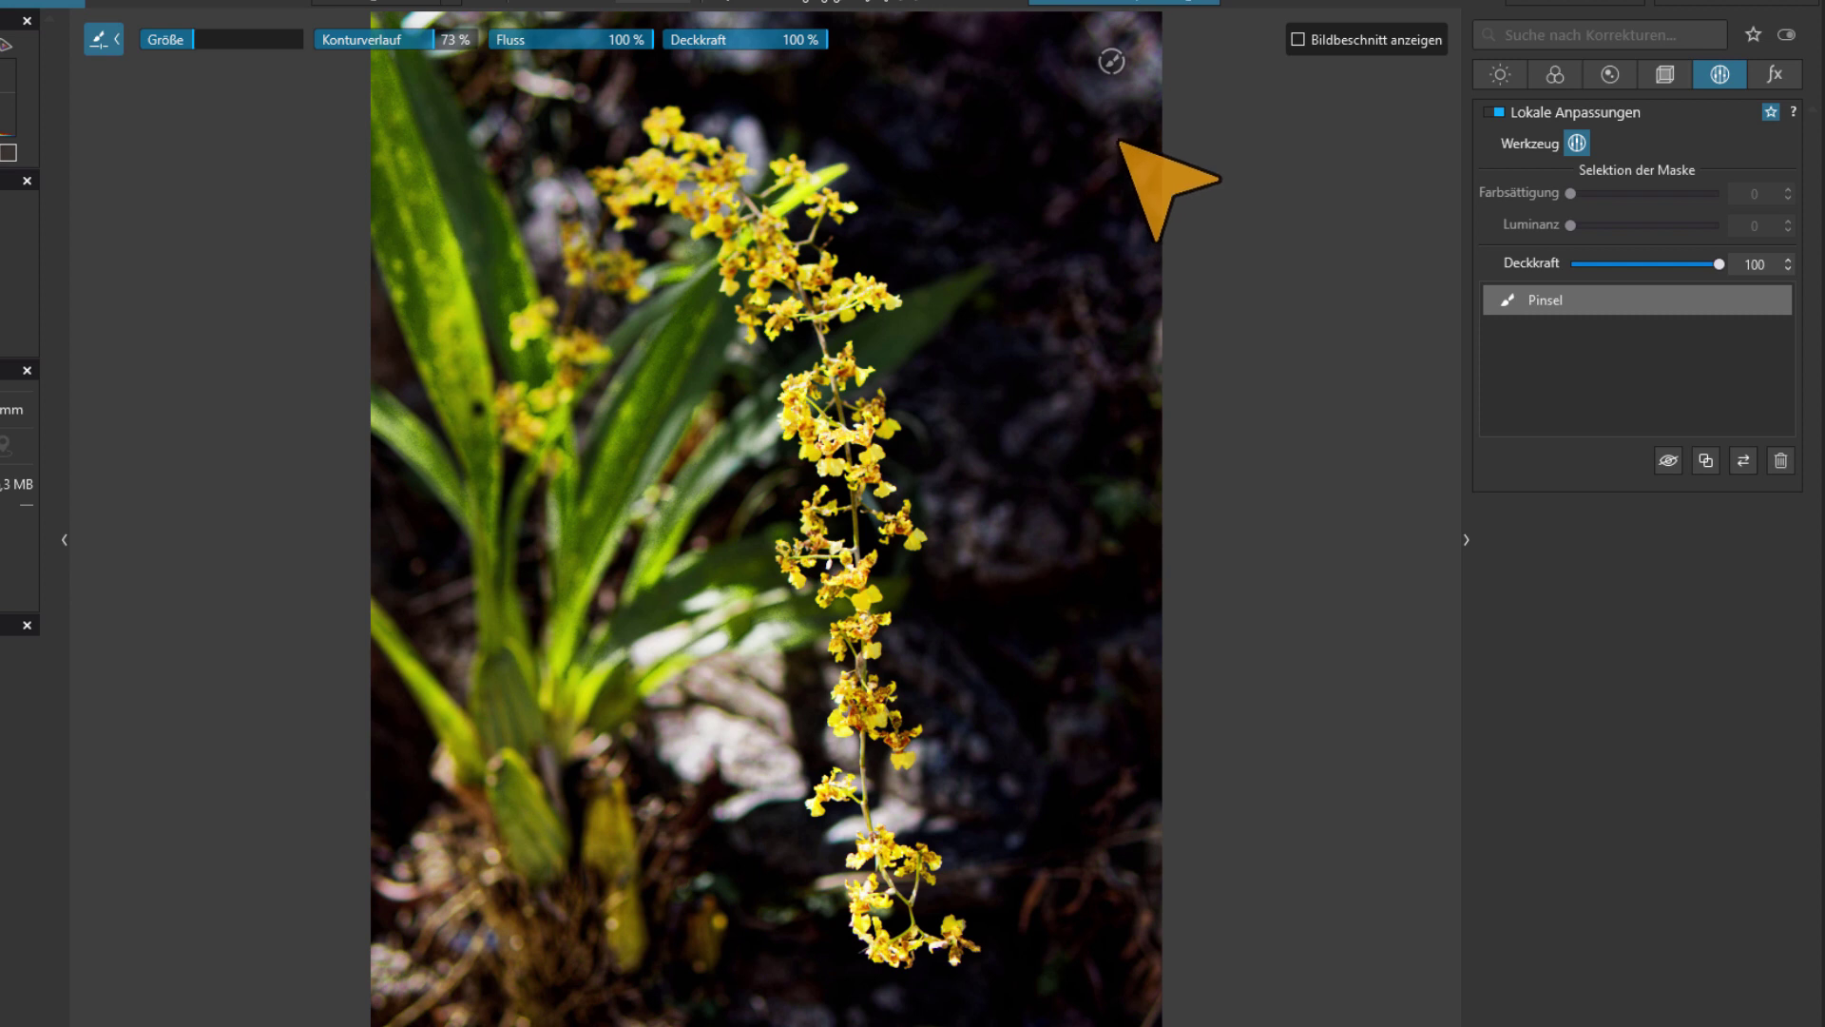
left_click(1535, 302)
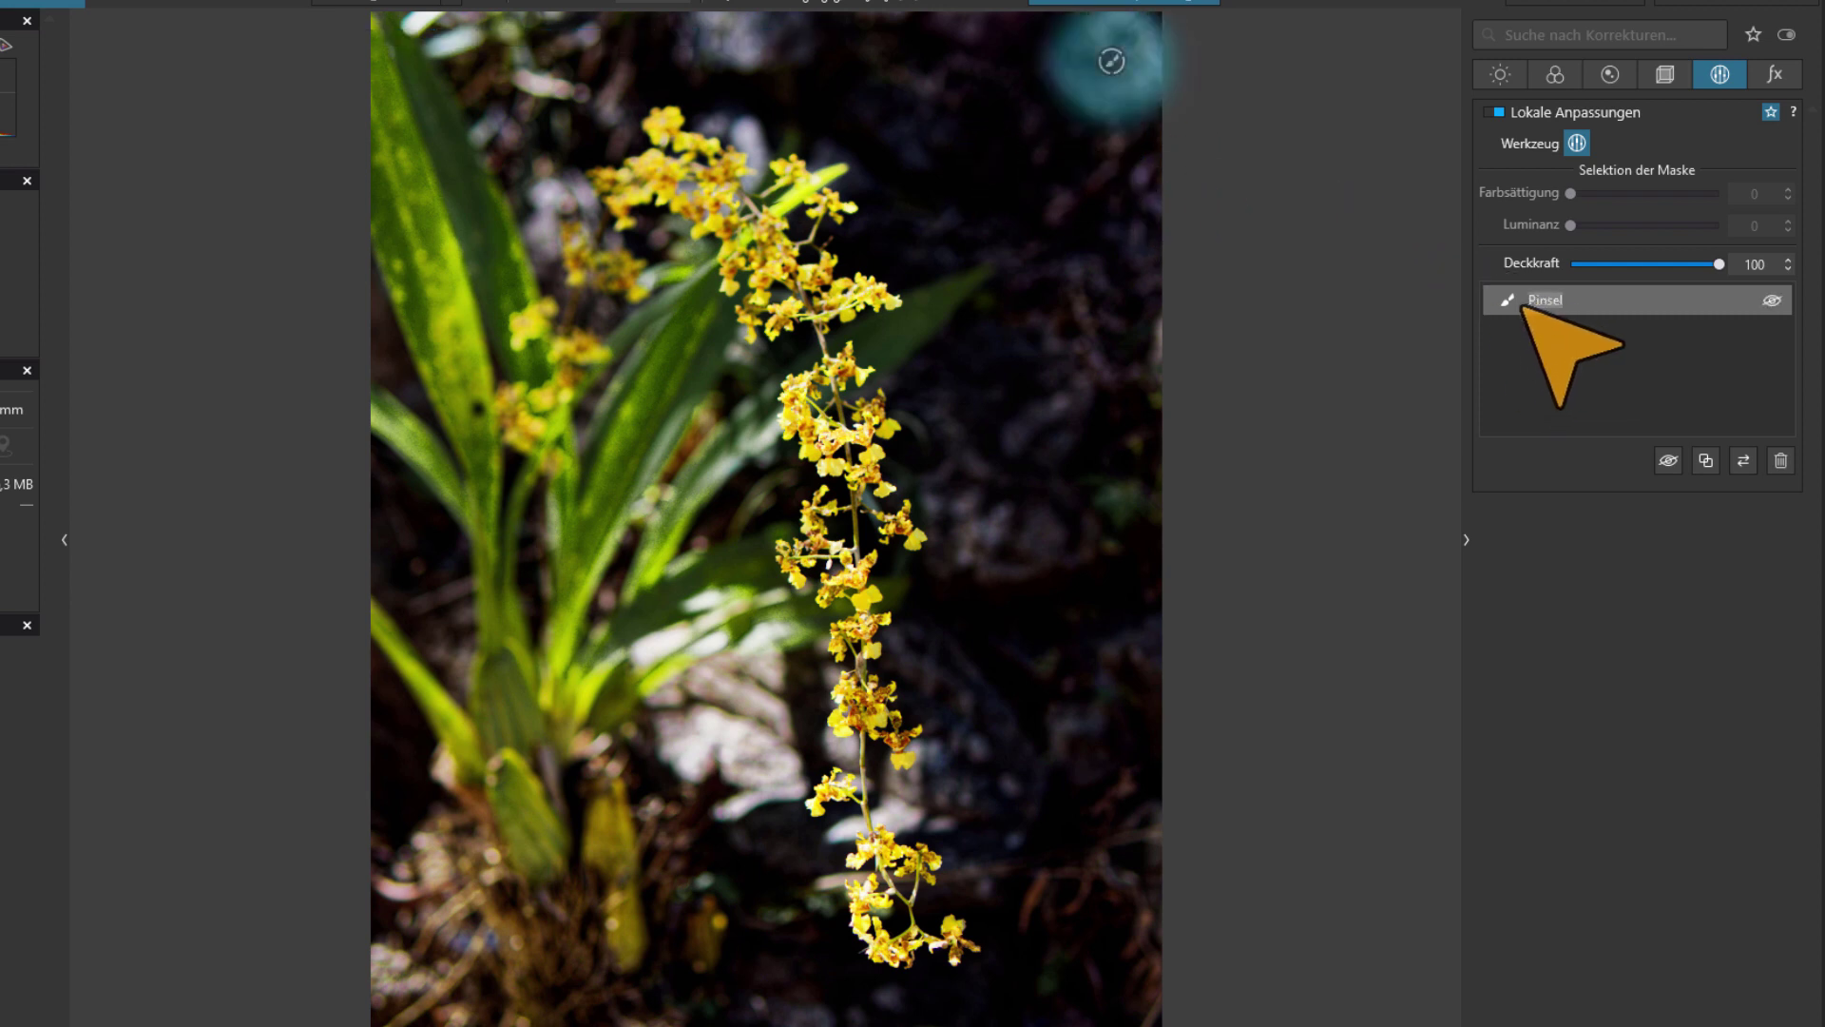
Start a second brush mask and paint the background left of the flowers
right_click(1082, 354)
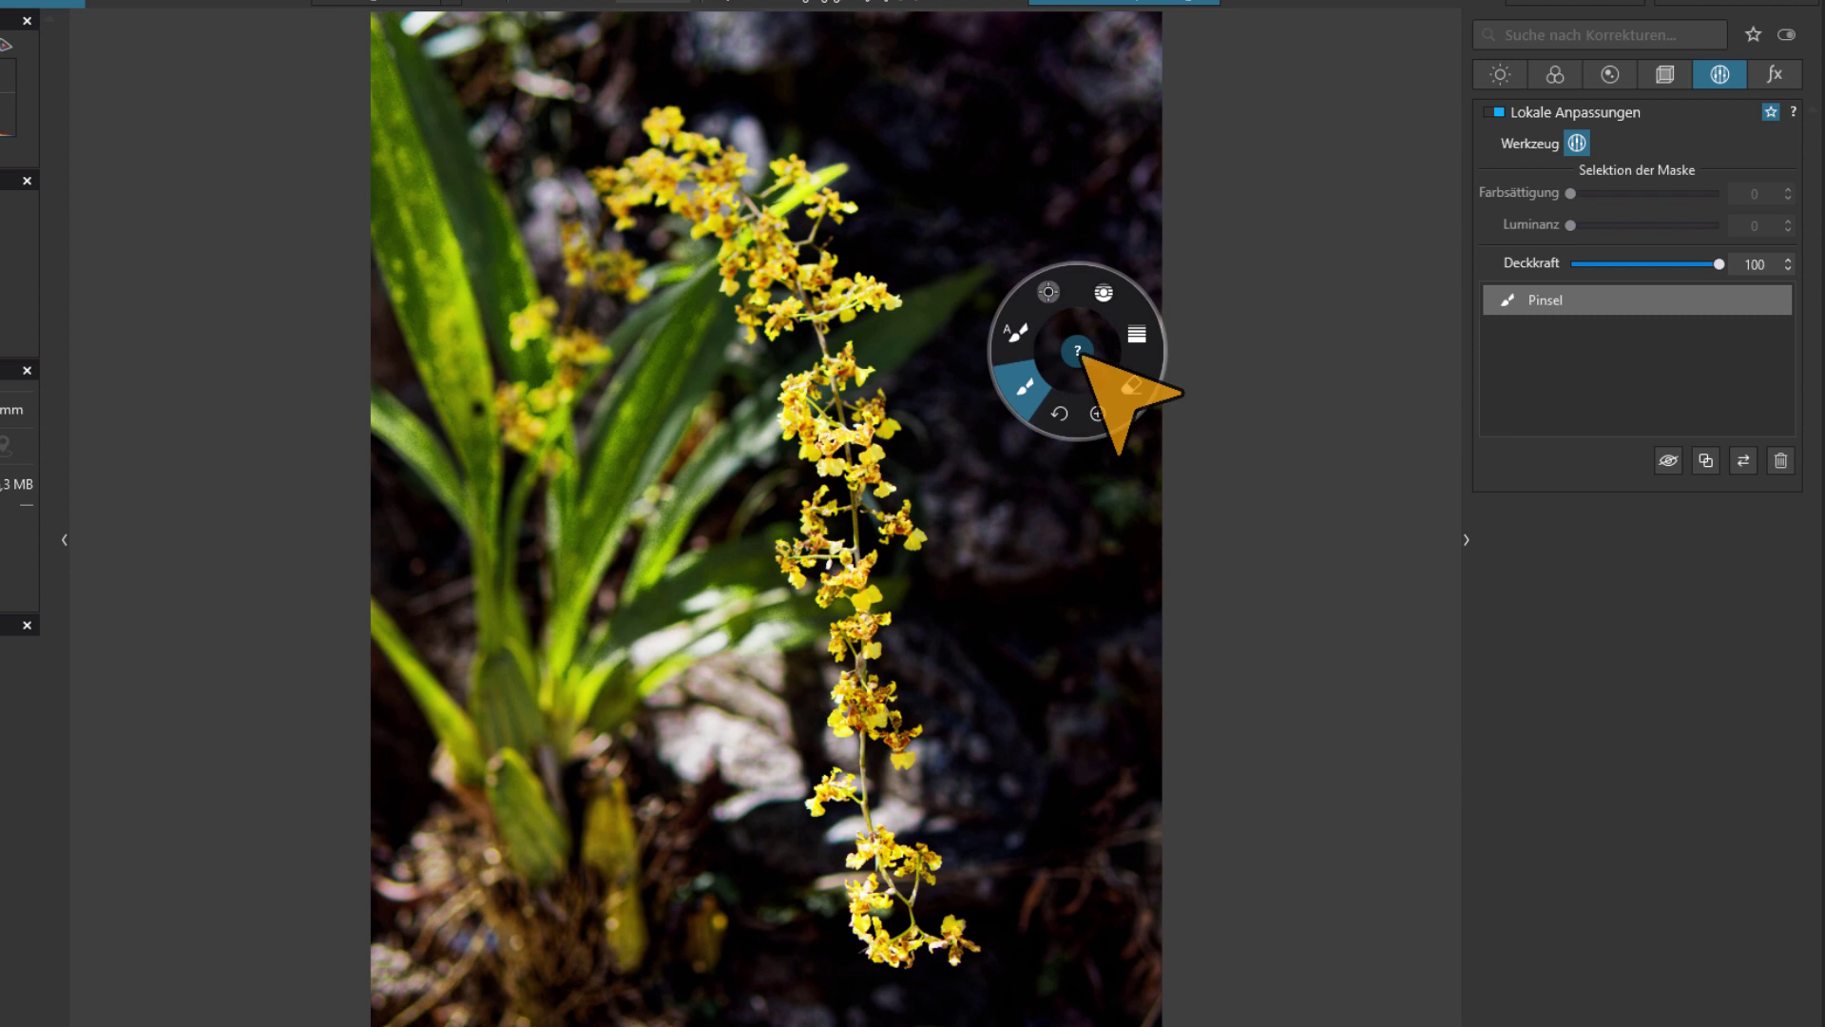
left_click(1100, 416)
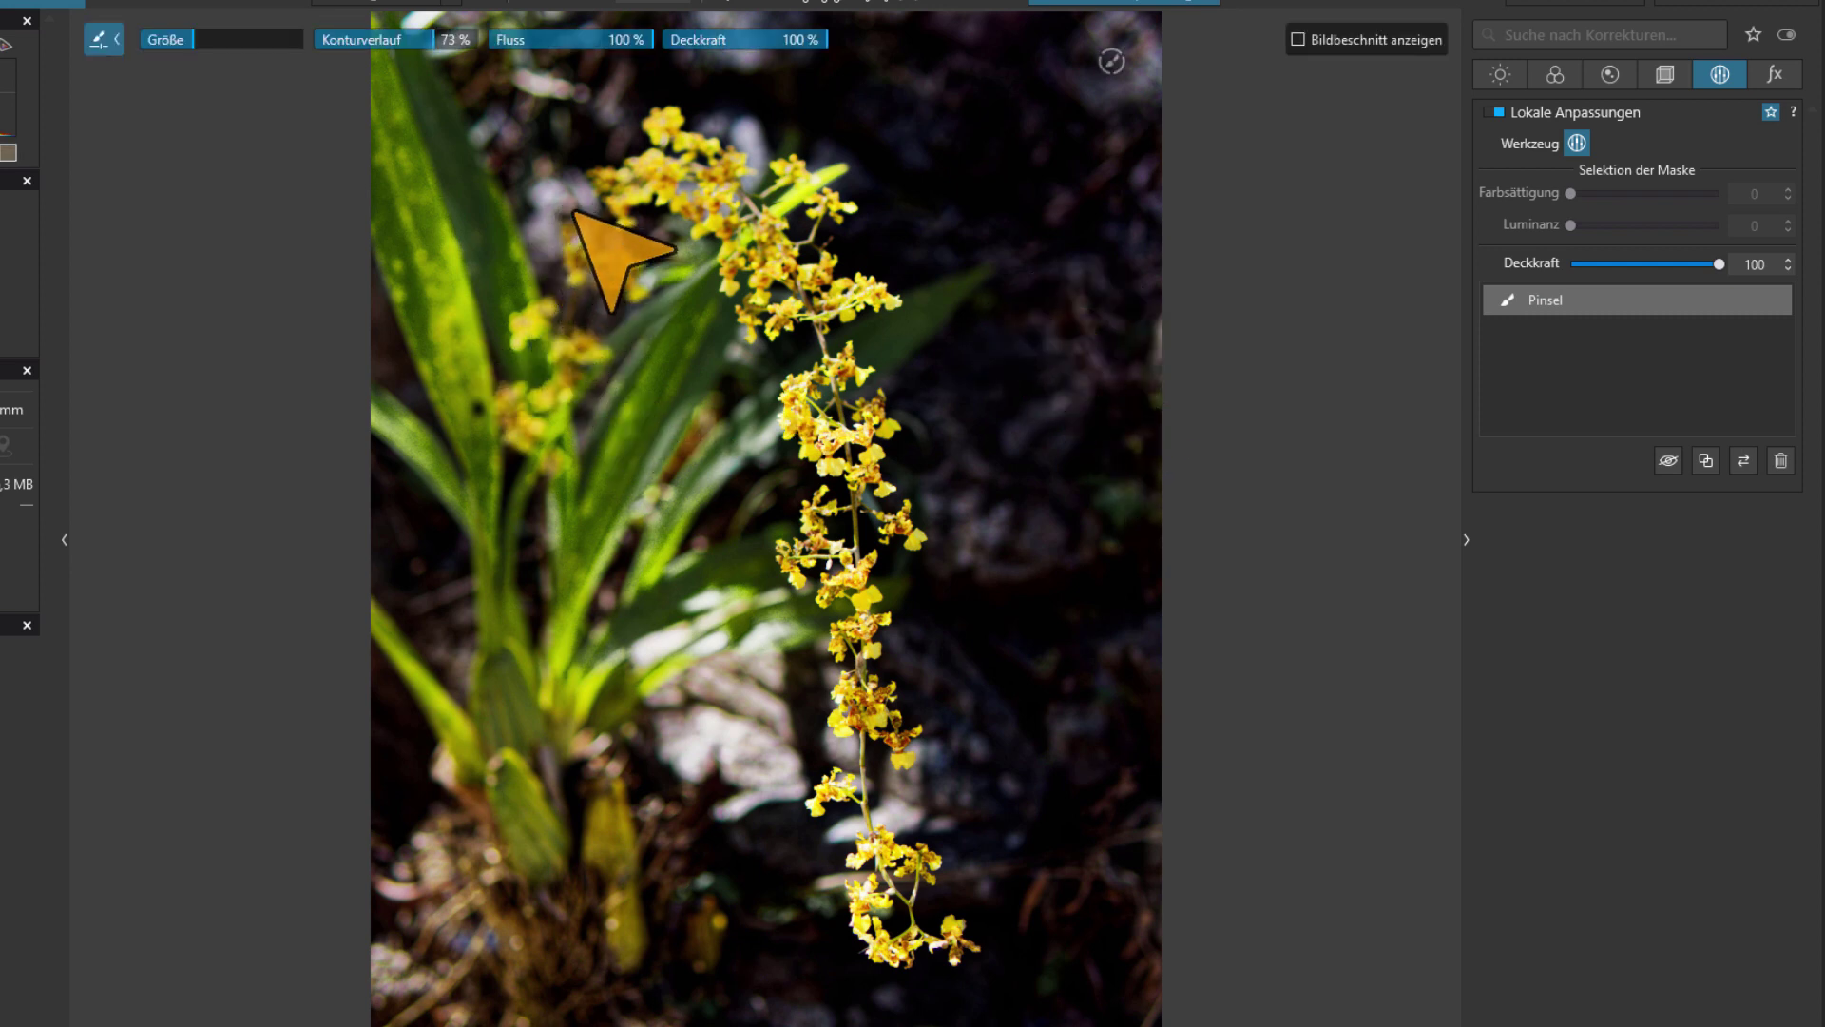
key("ctrl+alt+0")
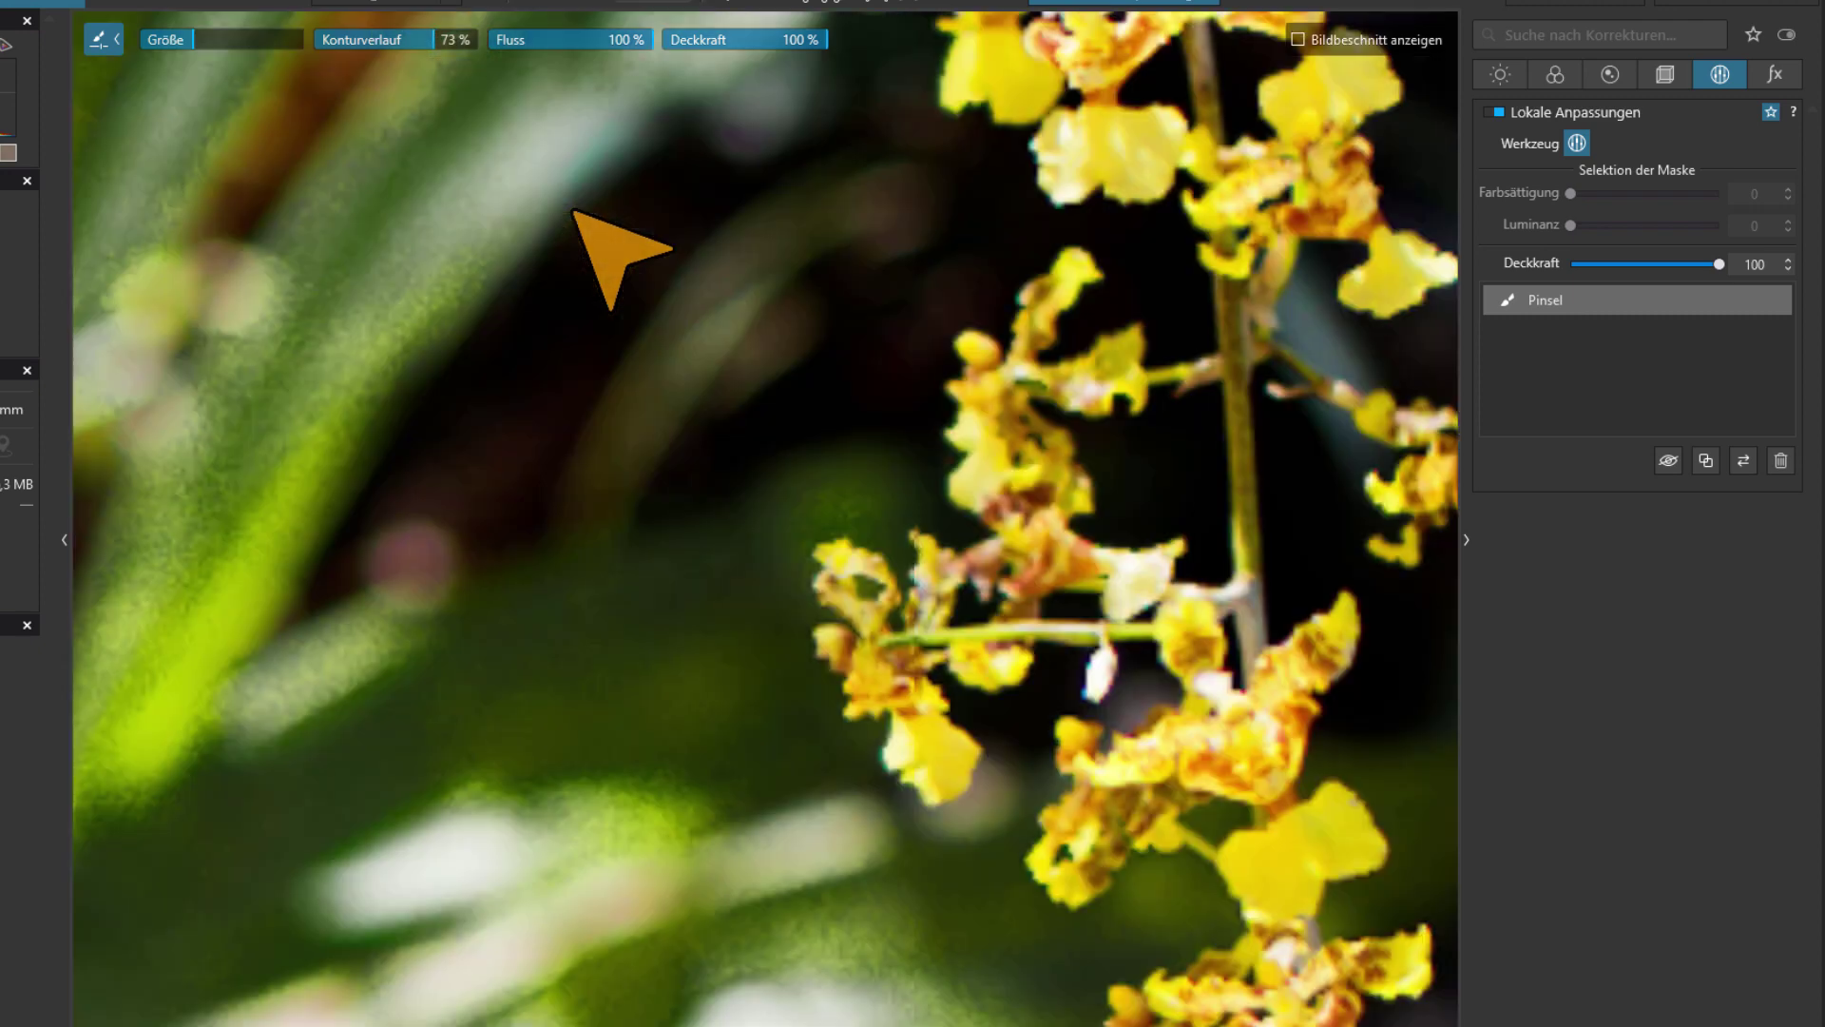
scroll(815, 672, "up", 3)
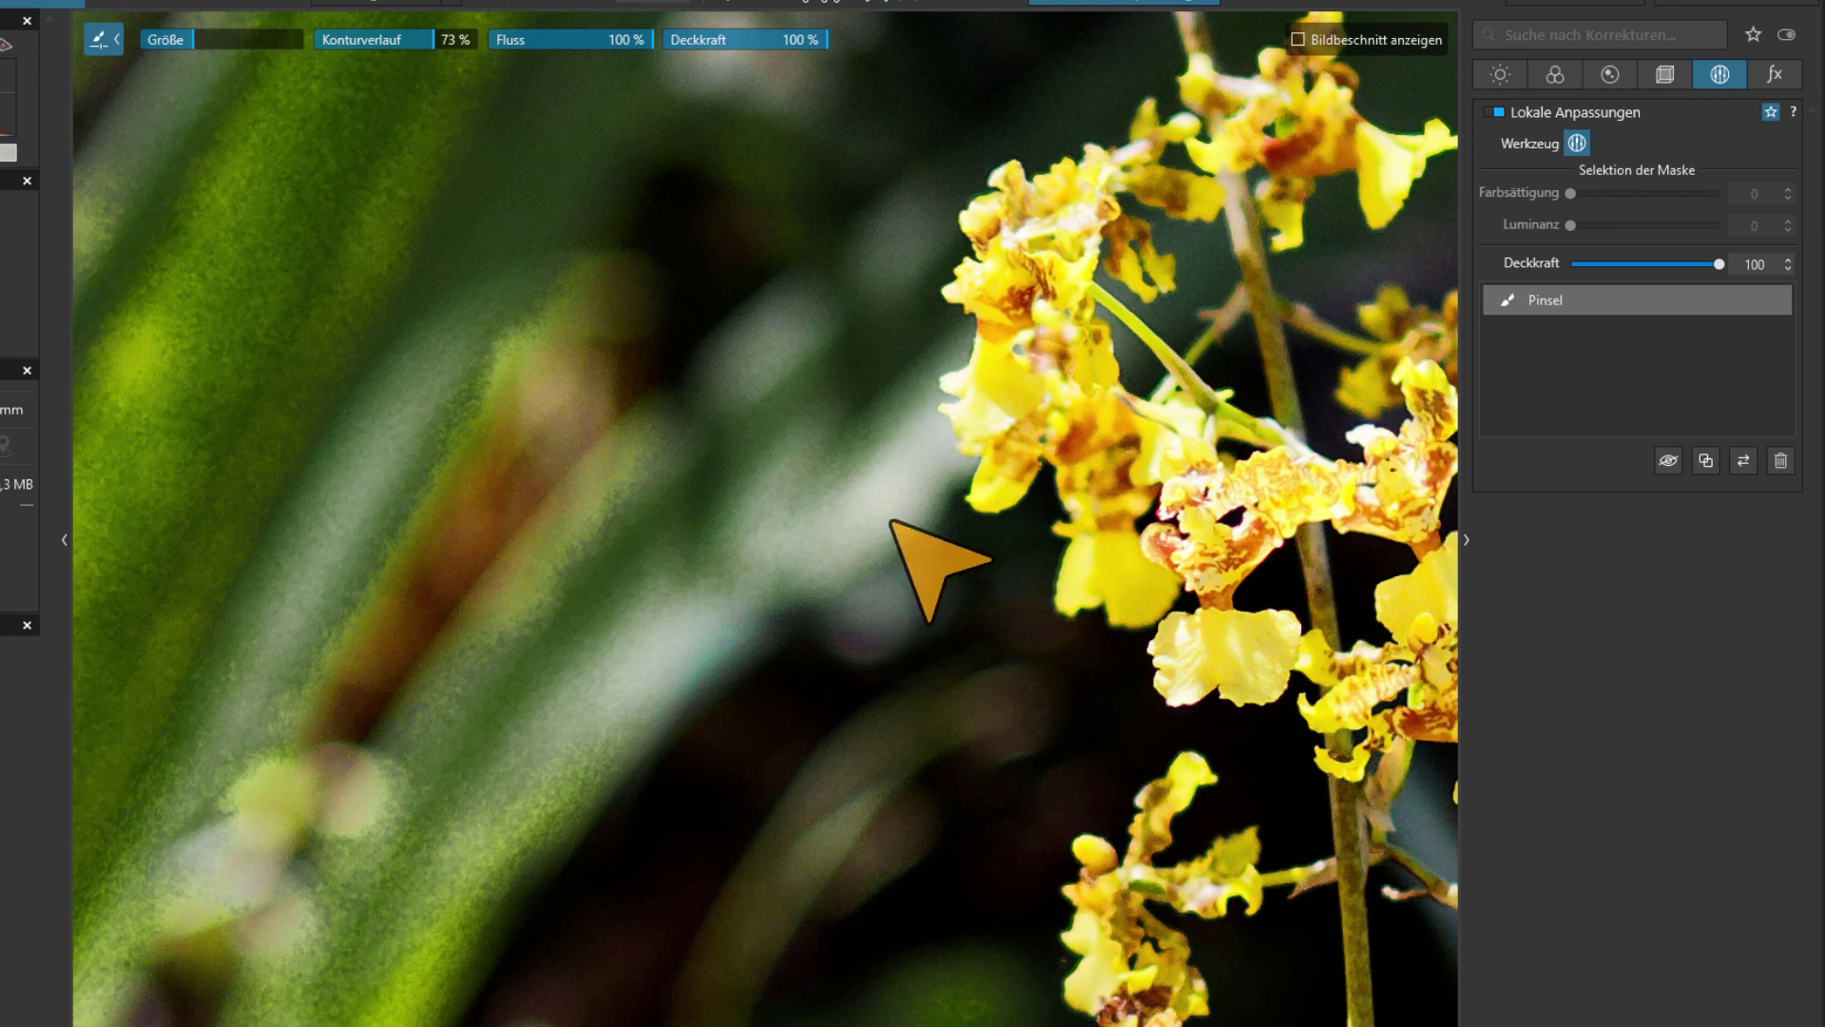
mouse_move(922, 466)
left_mouse_down()
mouse_move(729, 599)
mouse_move(561, 761)
left_mouse_up()
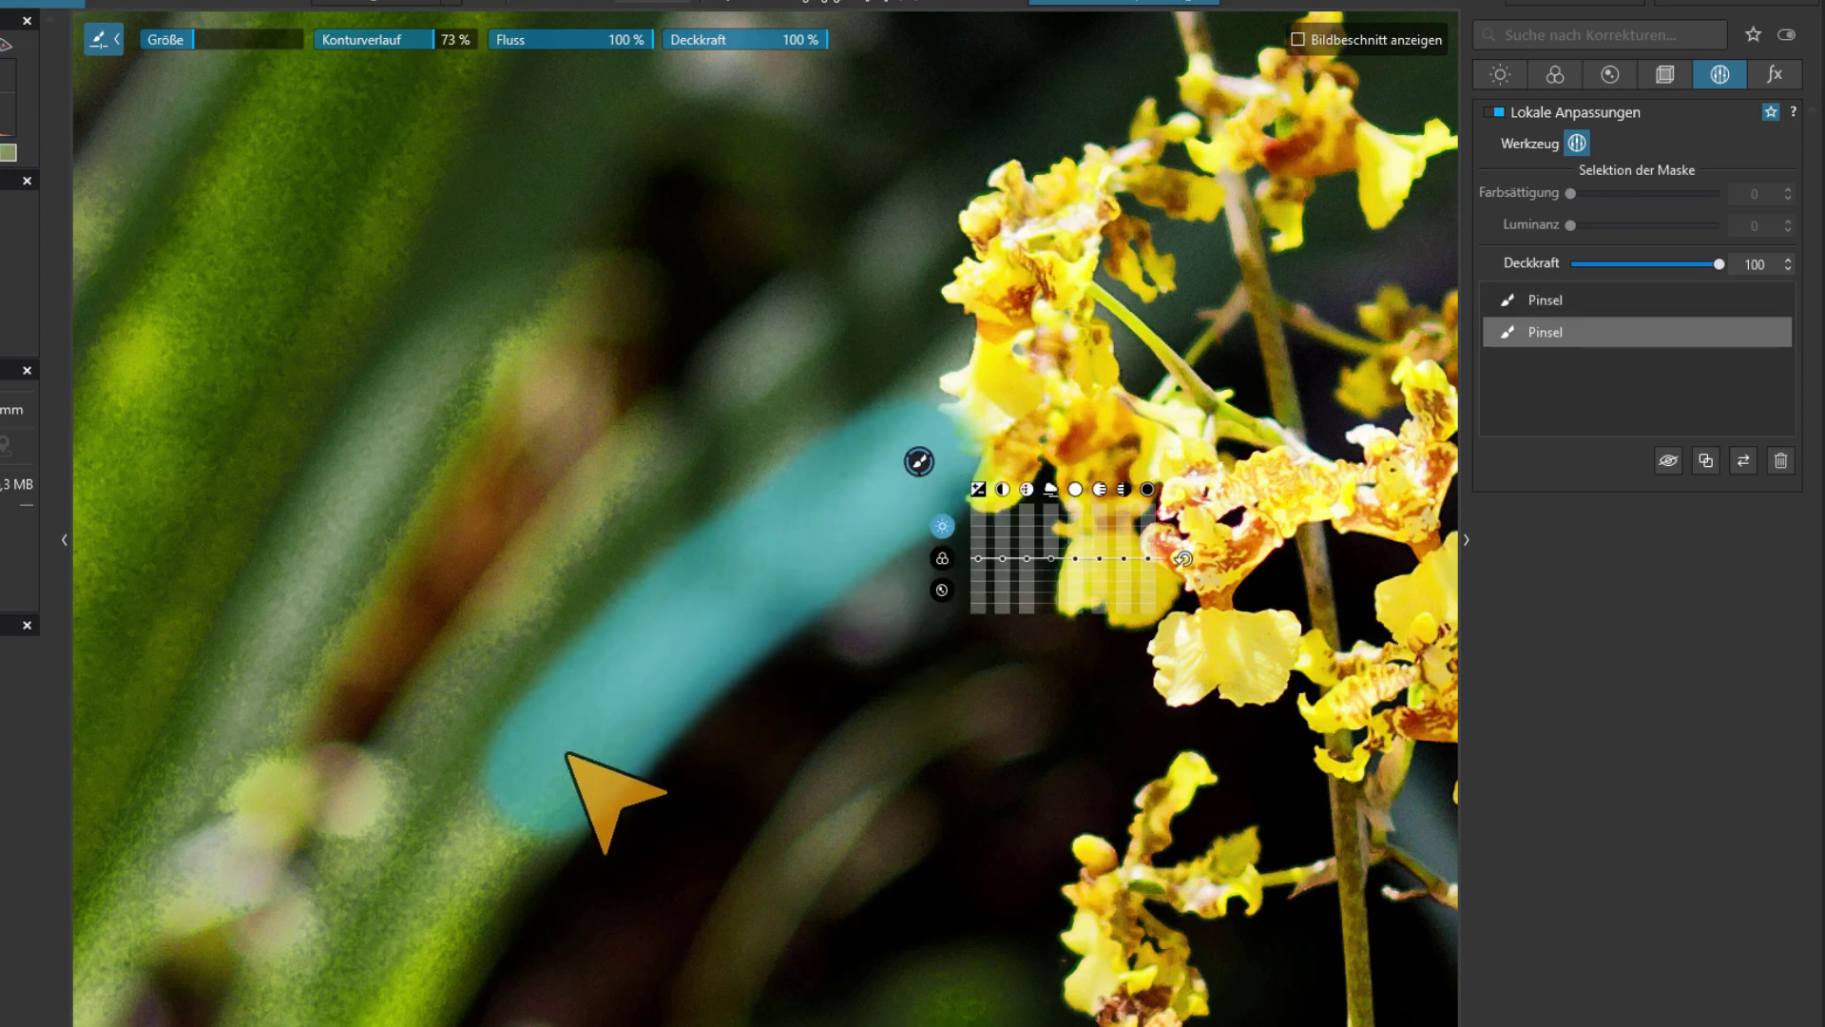
Extend the second mask over the left background and nearby dark background patches
scroll(836, 751, "up", 3)
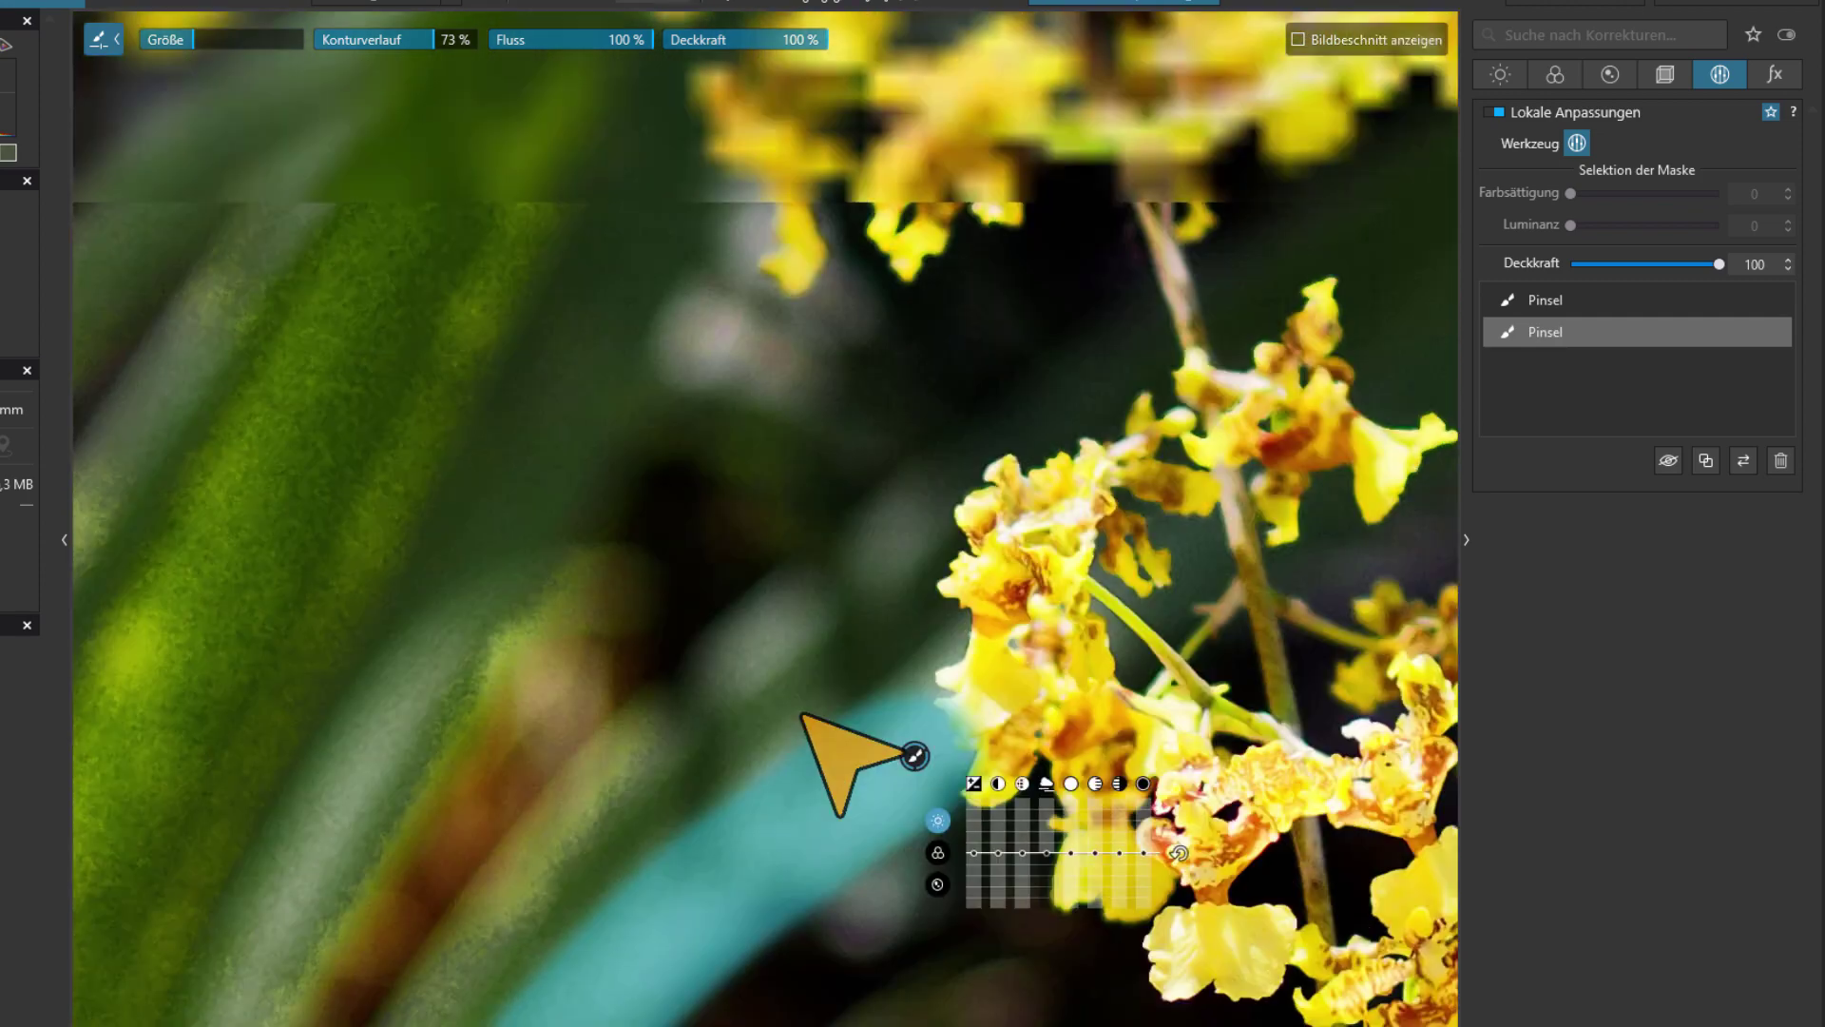
scroll(761, 742, "up", 3)
scroll(678, 513, "up", 1)
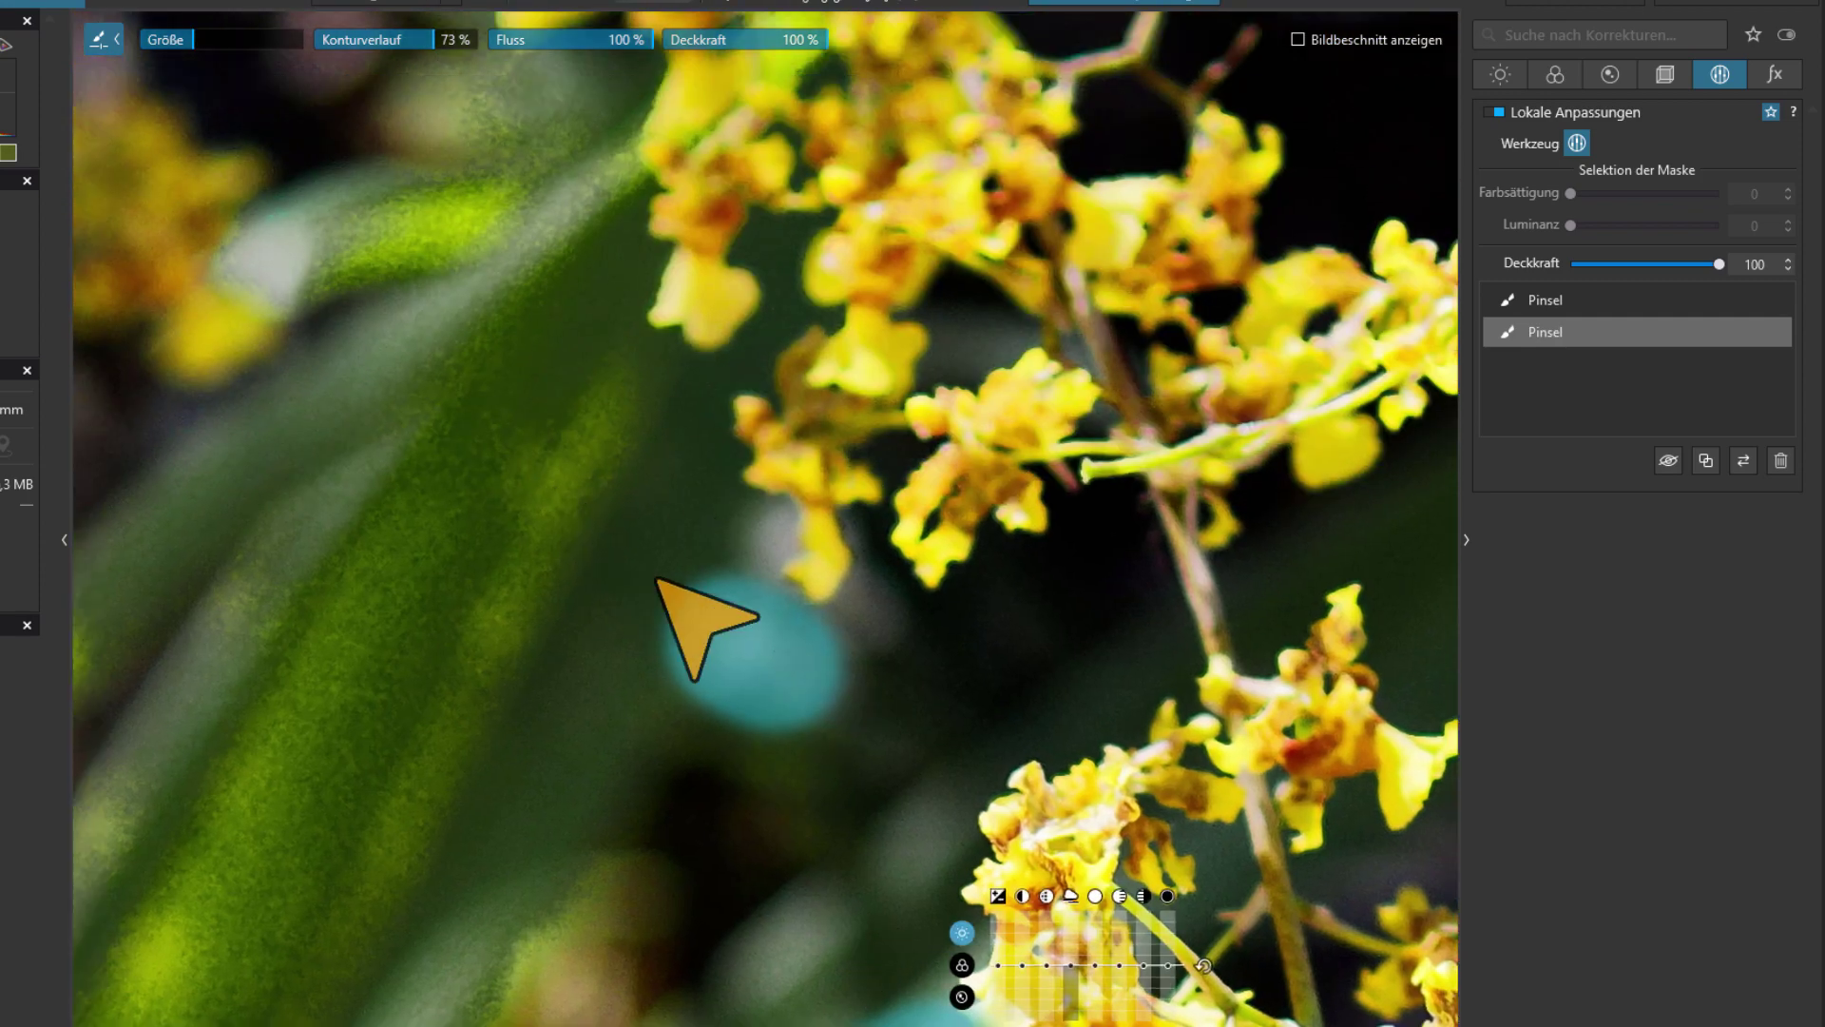
scroll(665, 532, "up", 2)
scroll(608, 509, "down", 2)
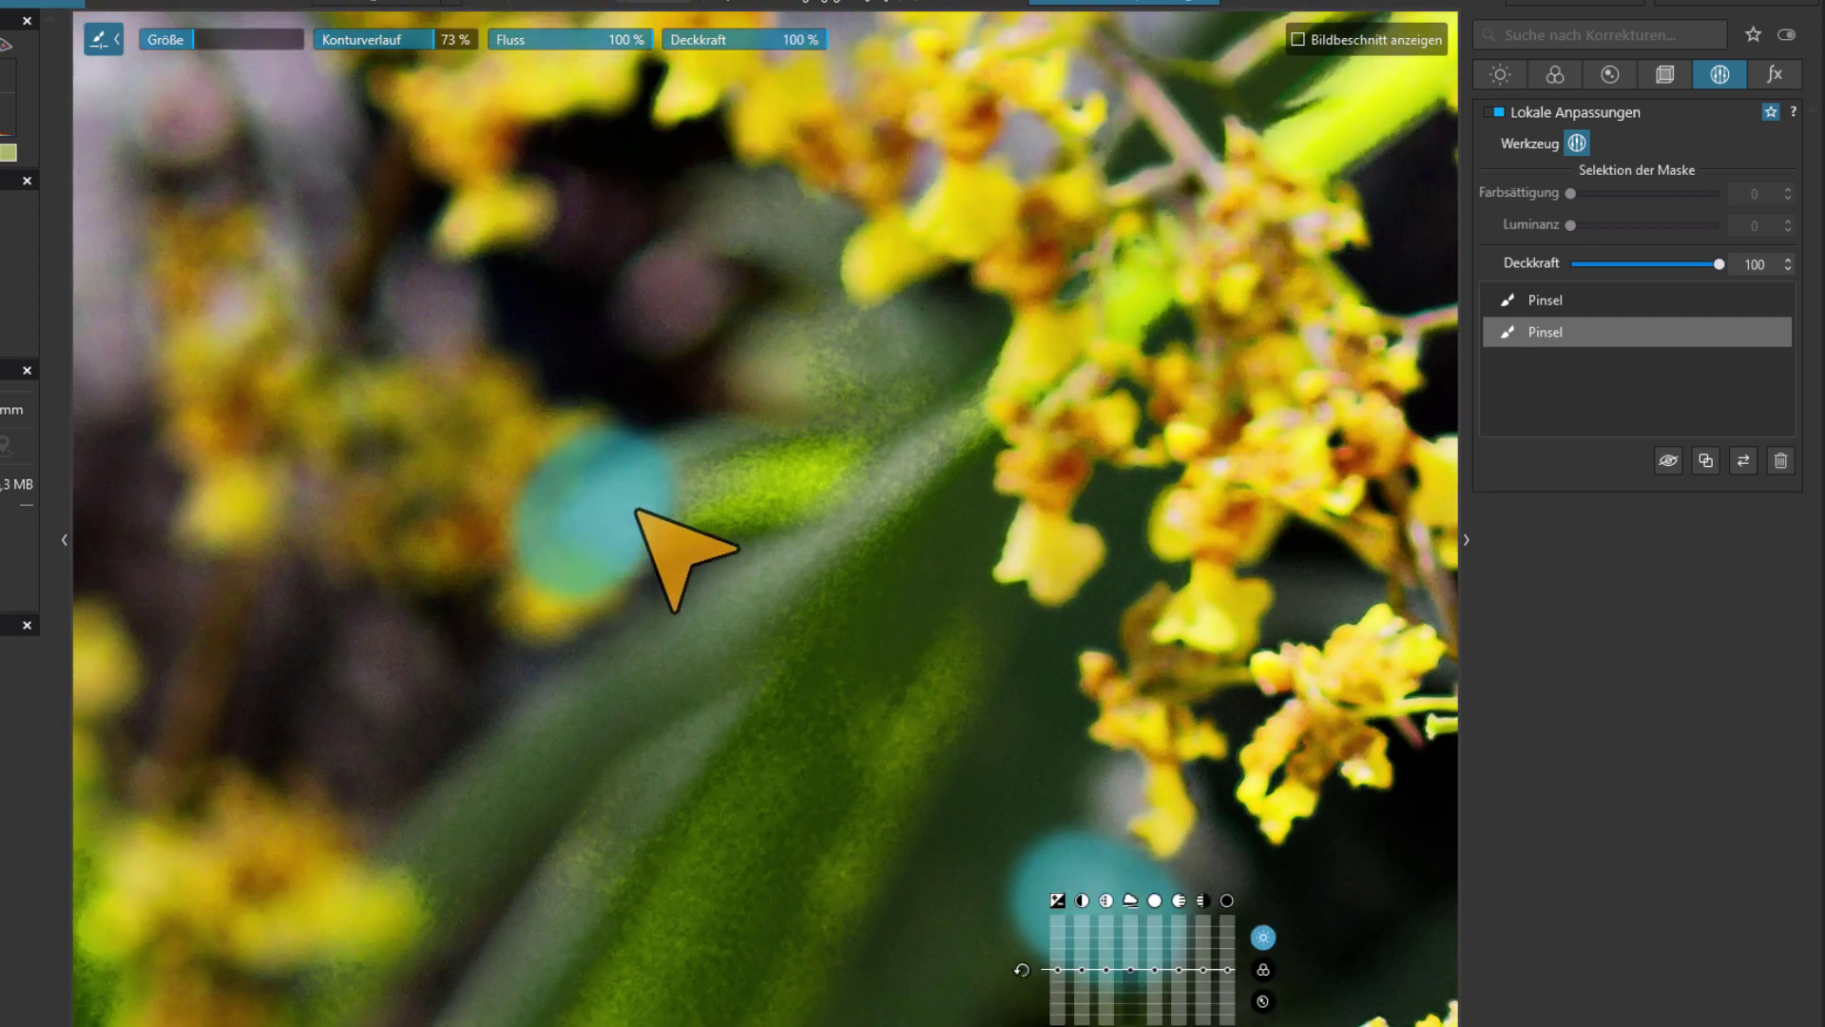
scroll(693, 860, "up", 2)
scroll(1084, 836, "left", 2)
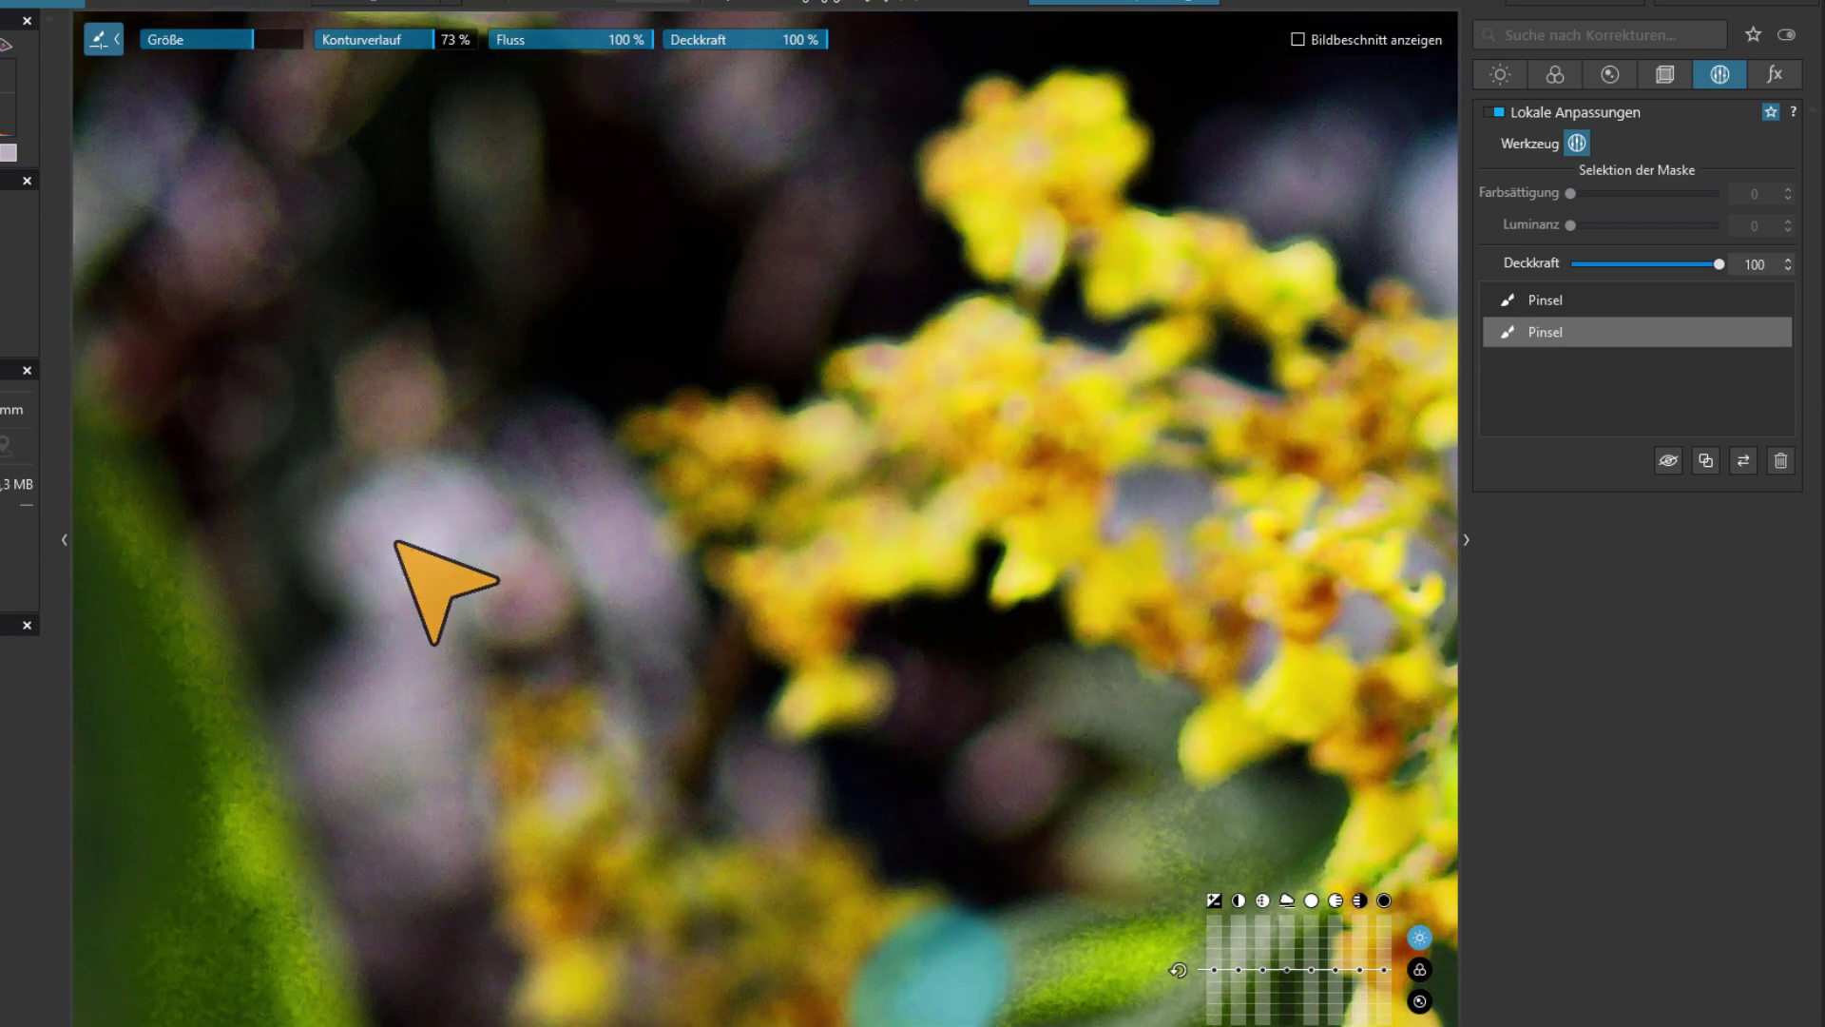
mouse_move(398, 541)
left_mouse_down()
mouse_move(521, 543)
mouse_move(547, 518)
mouse_move(632, 693)
mouse_move(570, 380)
left_mouse_up()
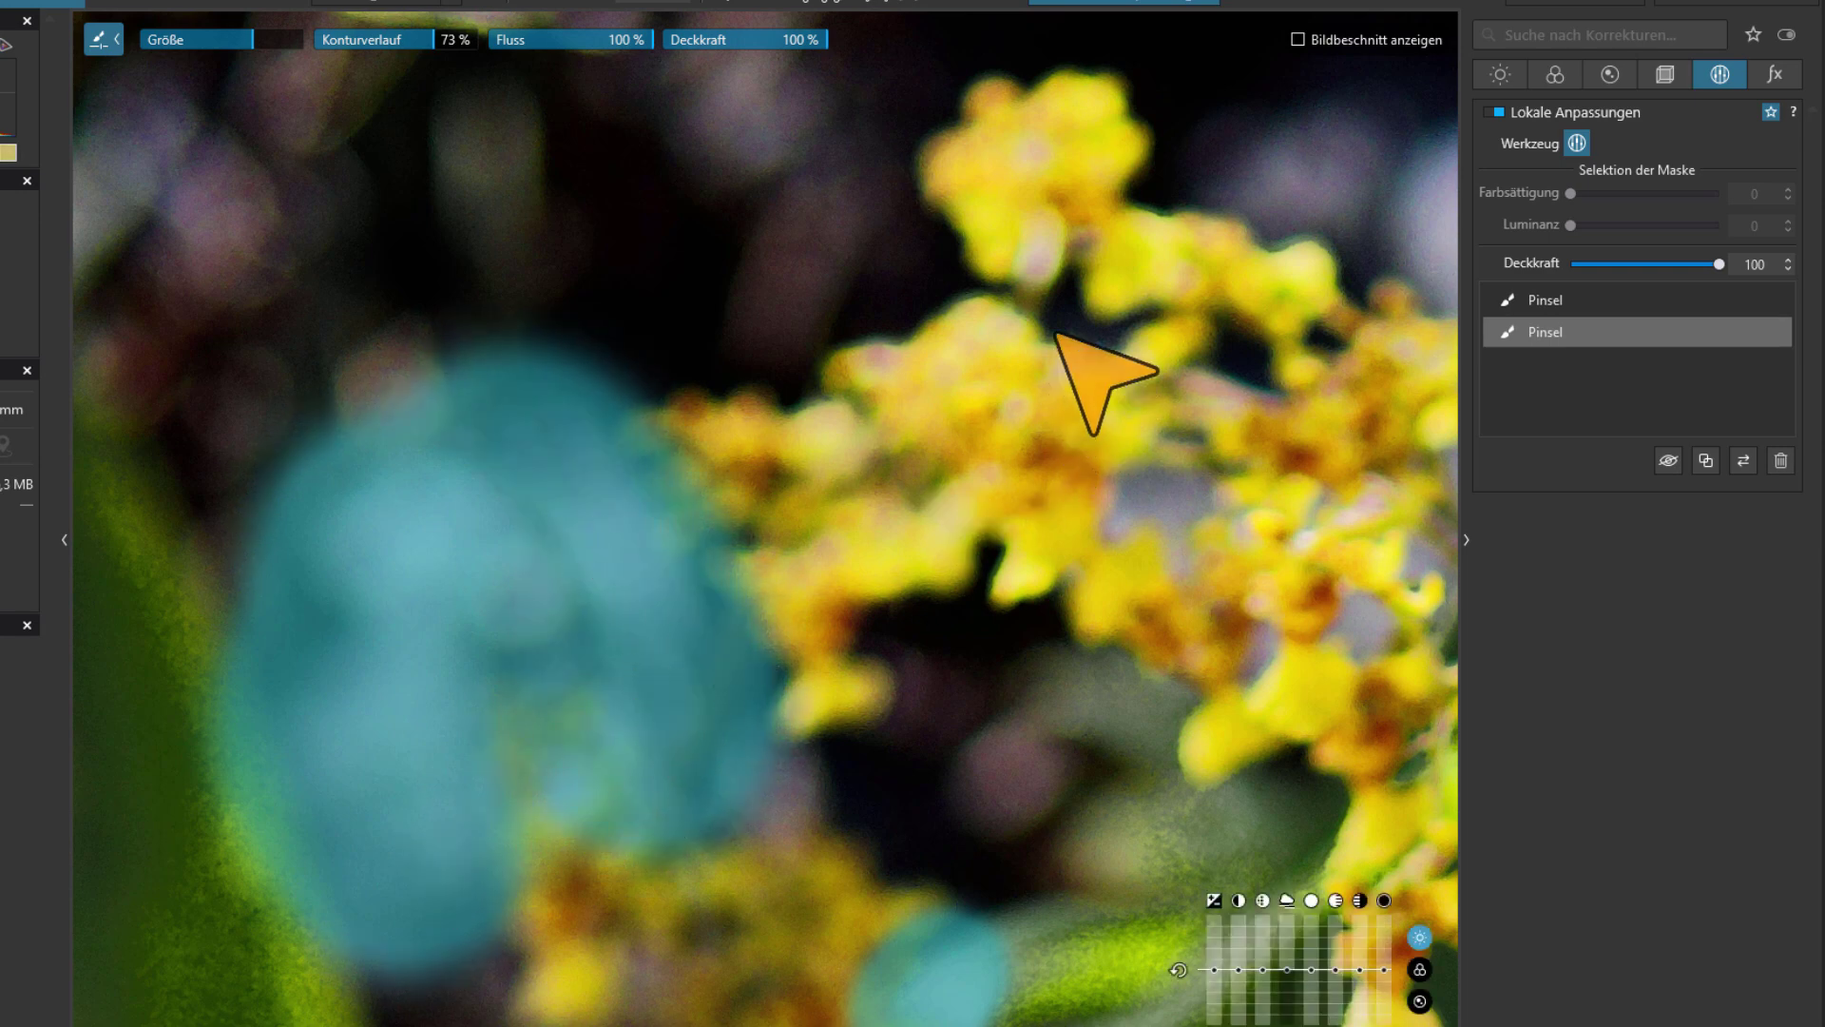
left_click_drag(1057, 333, 693, 583)
mouse_move(904, 481)
left_mouse_down()
mouse_move(955, 558)
mouse_move(949, 745)
left_mouse_up()
left_click_drag(774, 469, 882, 295)
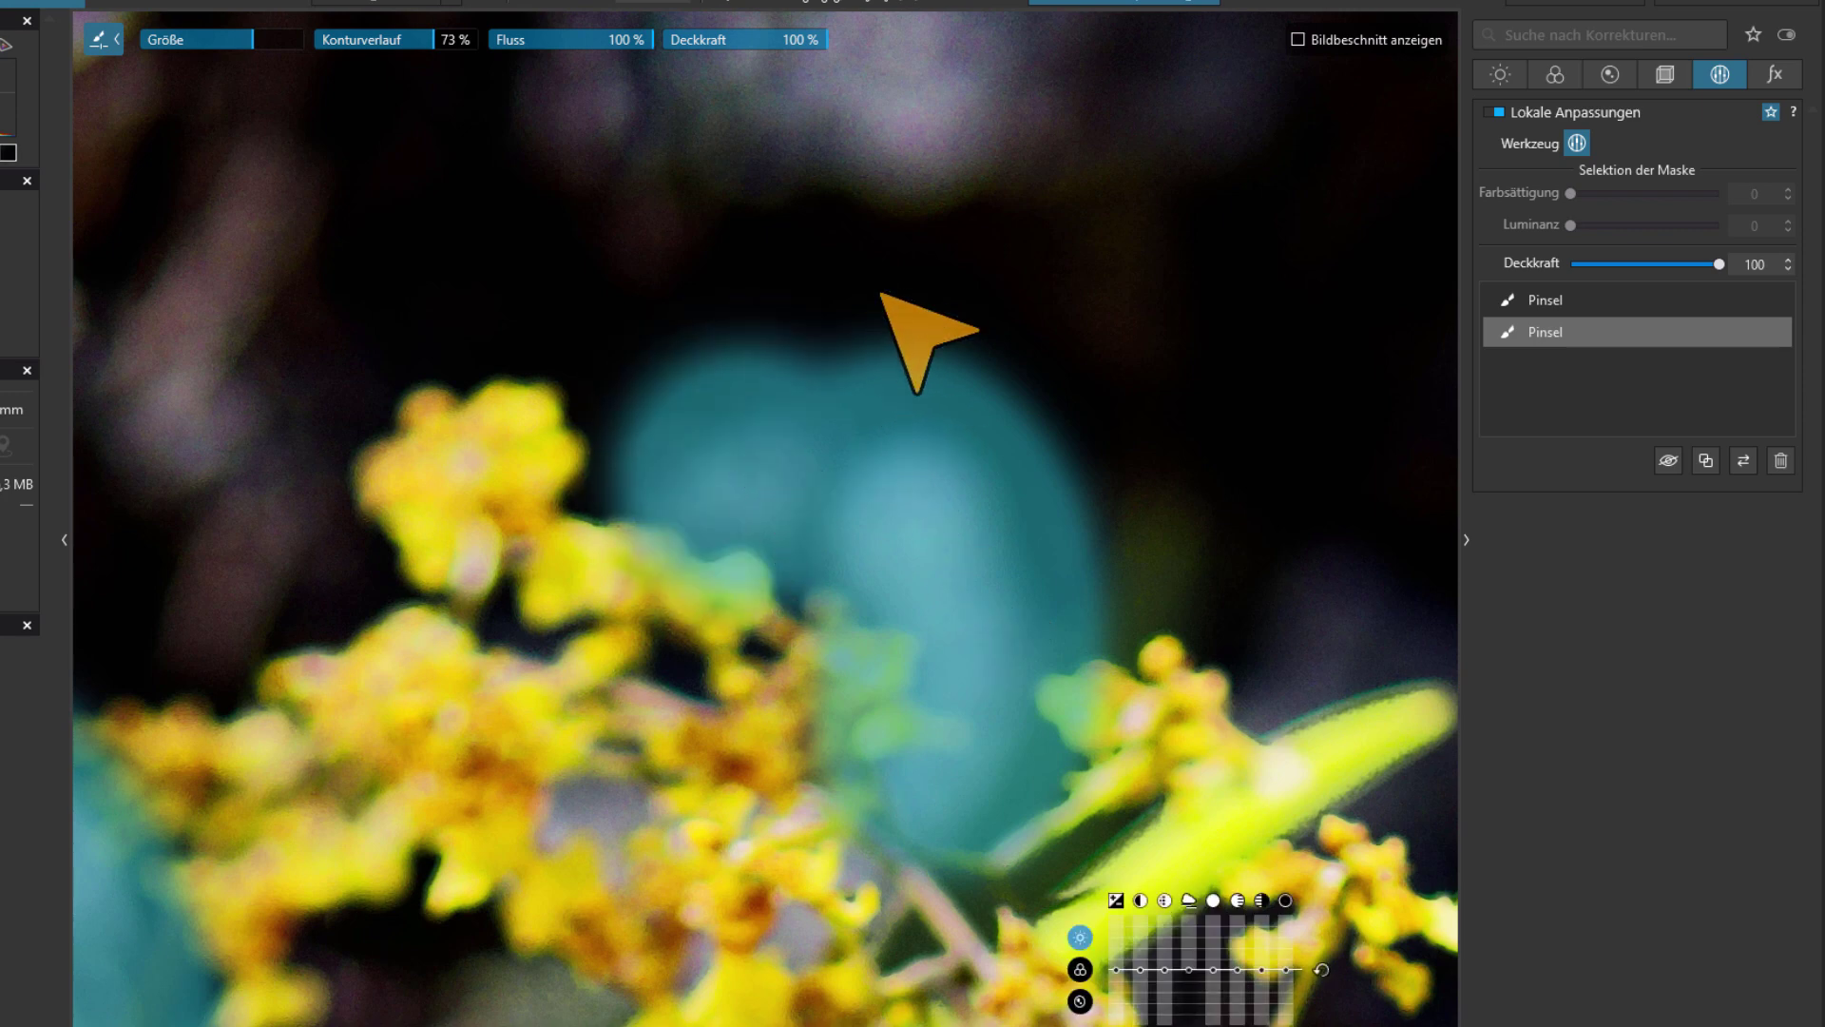
Add the upper, central and top-left background highlights to the second mask
scroll(930, 806, "up", 2)
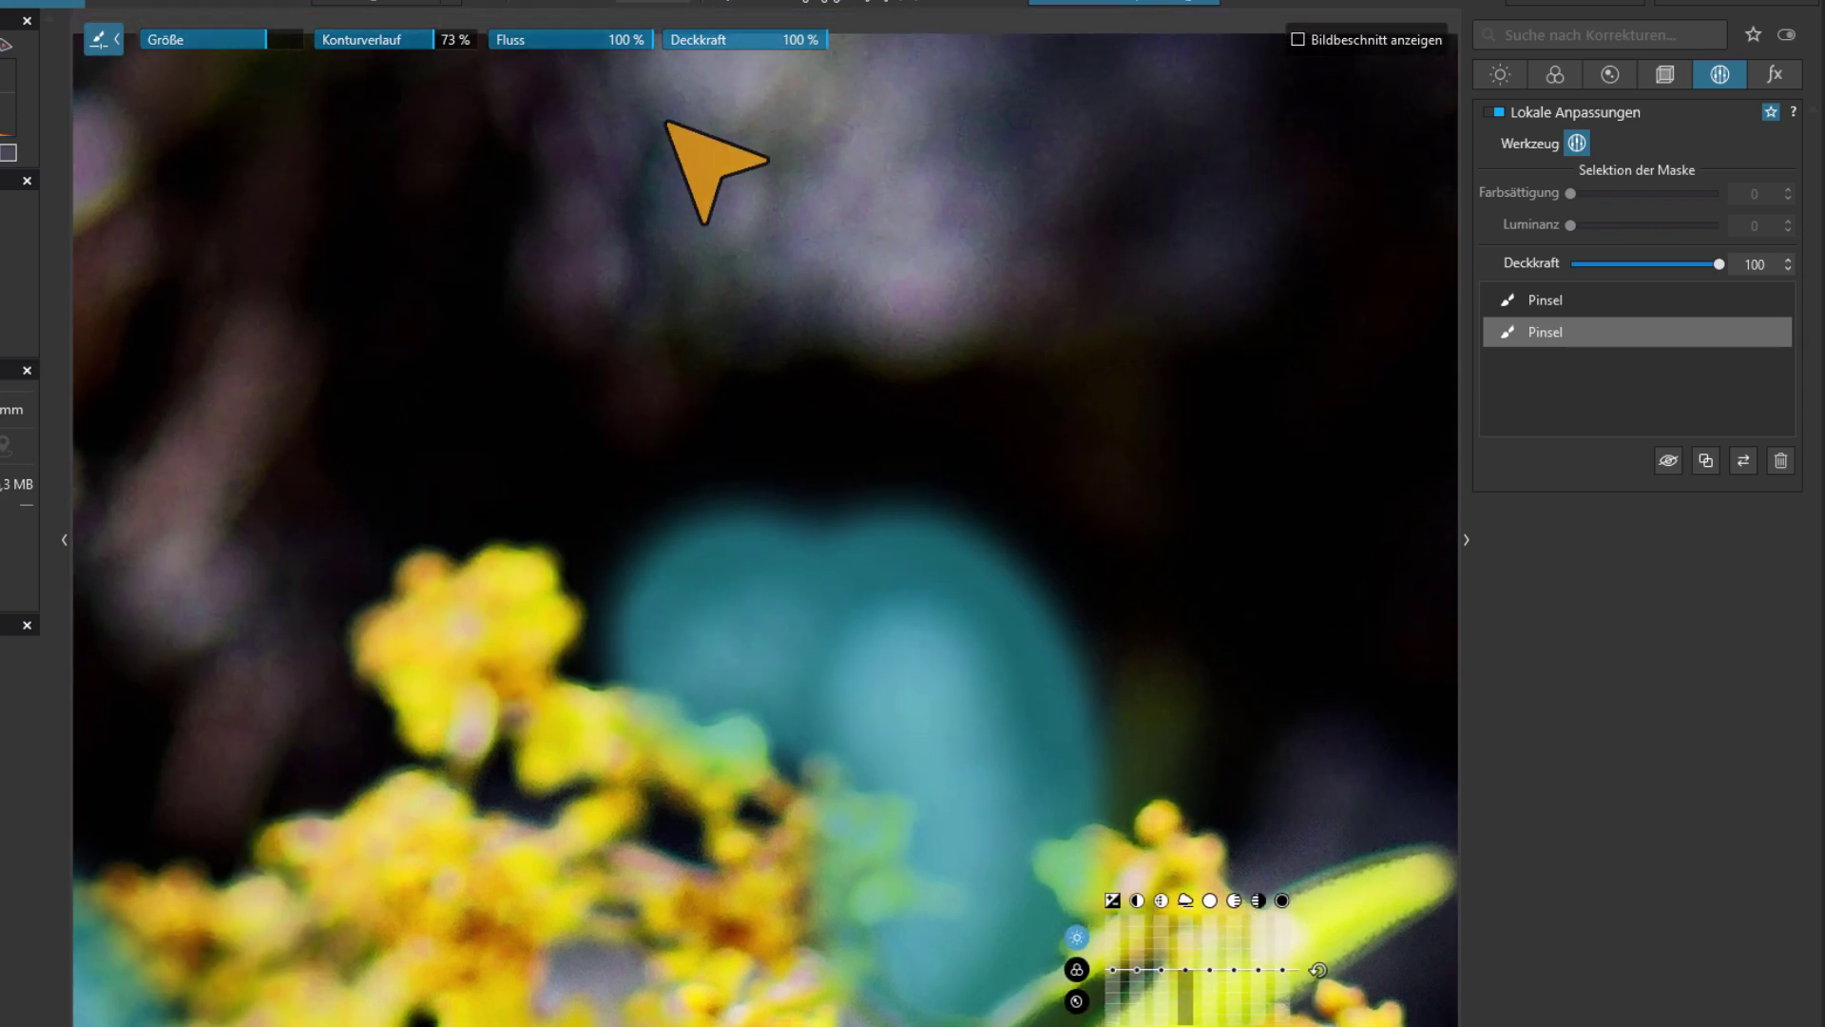
mouse_move(665, 122)
left_mouse_down()
mouse_move(810, 215)
mouse_move(618, 180)
mouse_move(758, 163)
left_mouse_up()
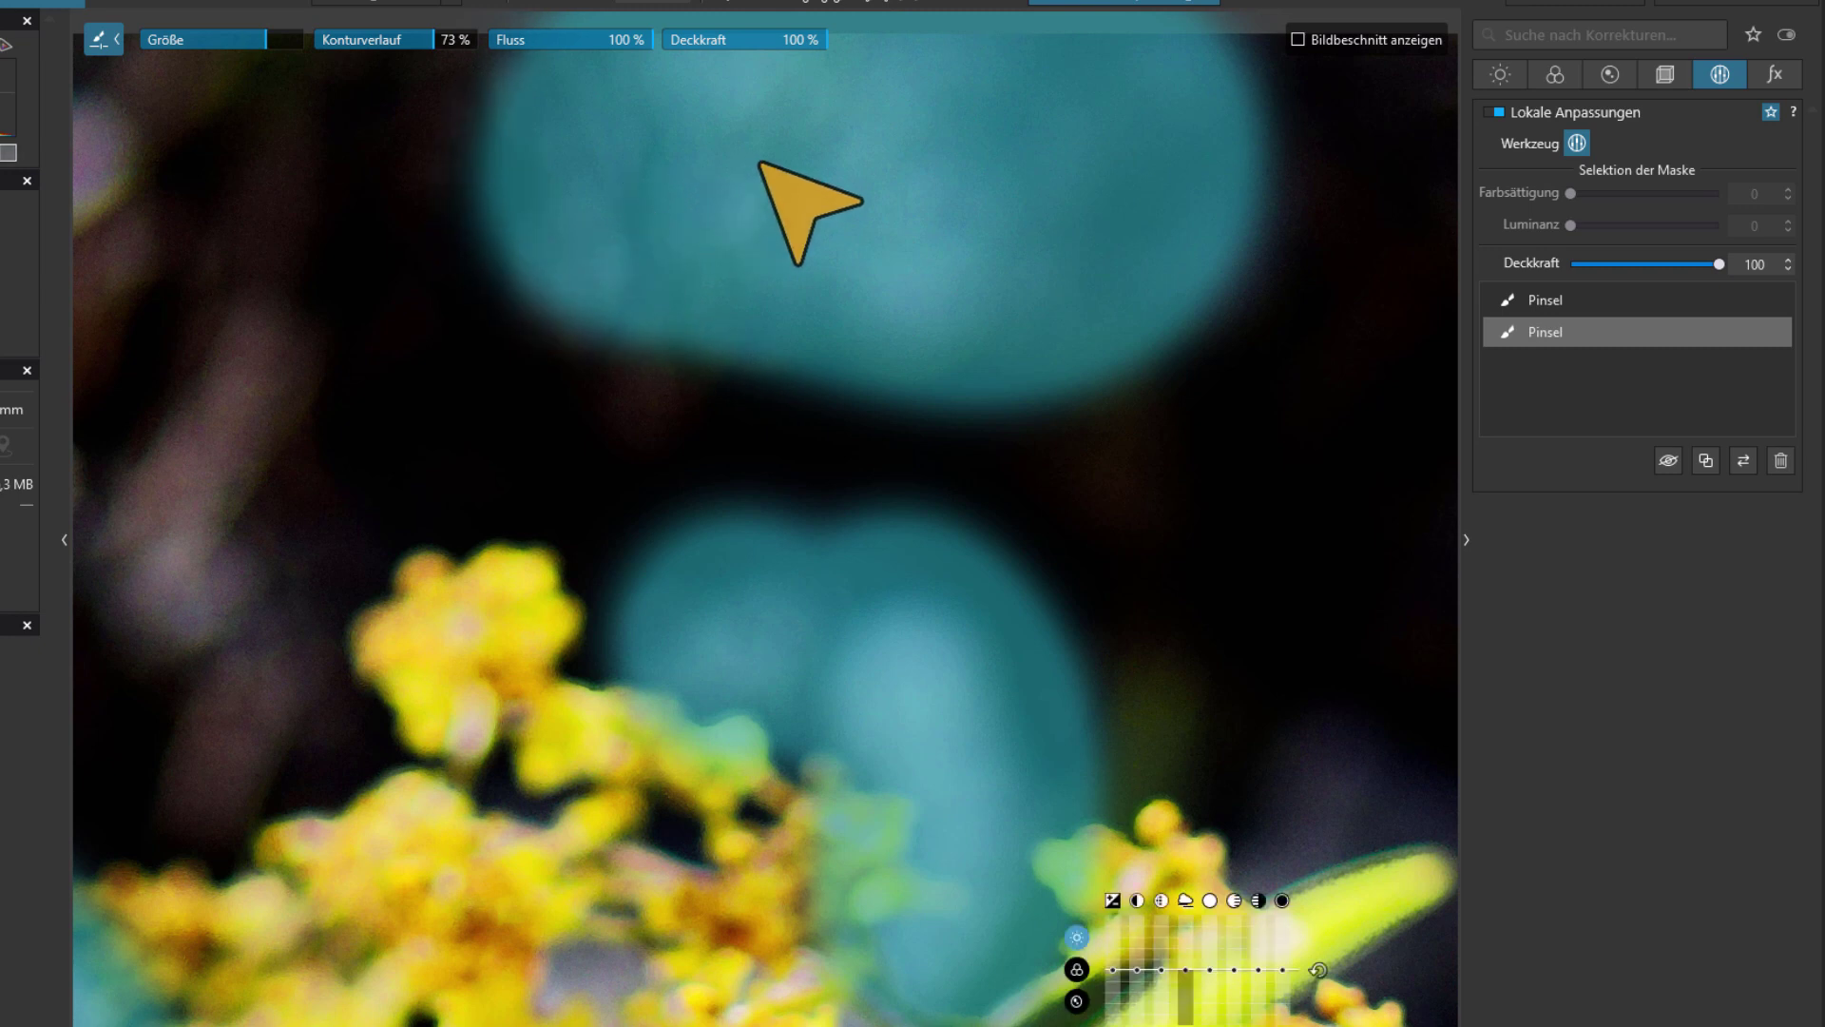
left_click_drag(346, 253, 1419, 271)
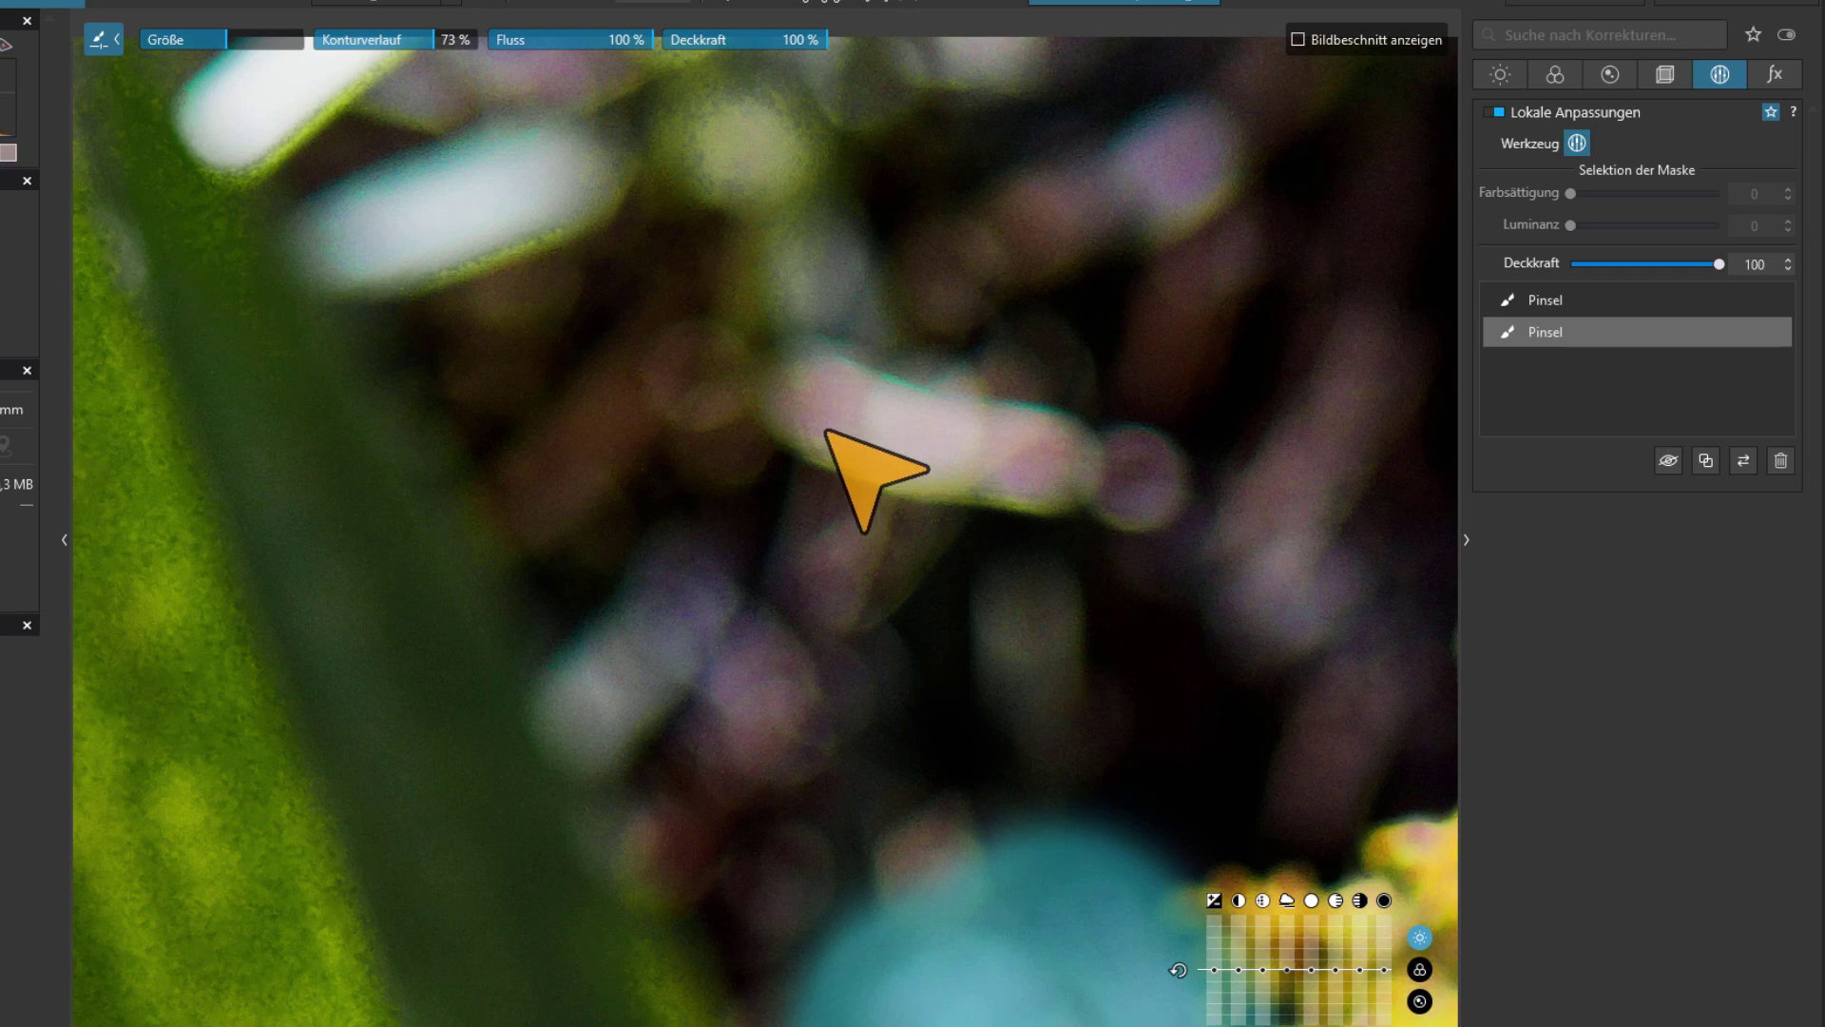
mouse_move(827, 428)
left_mouse_down()
mouse_move(945, 481)
mouse_move(1080, 488)
left_mouse_up()
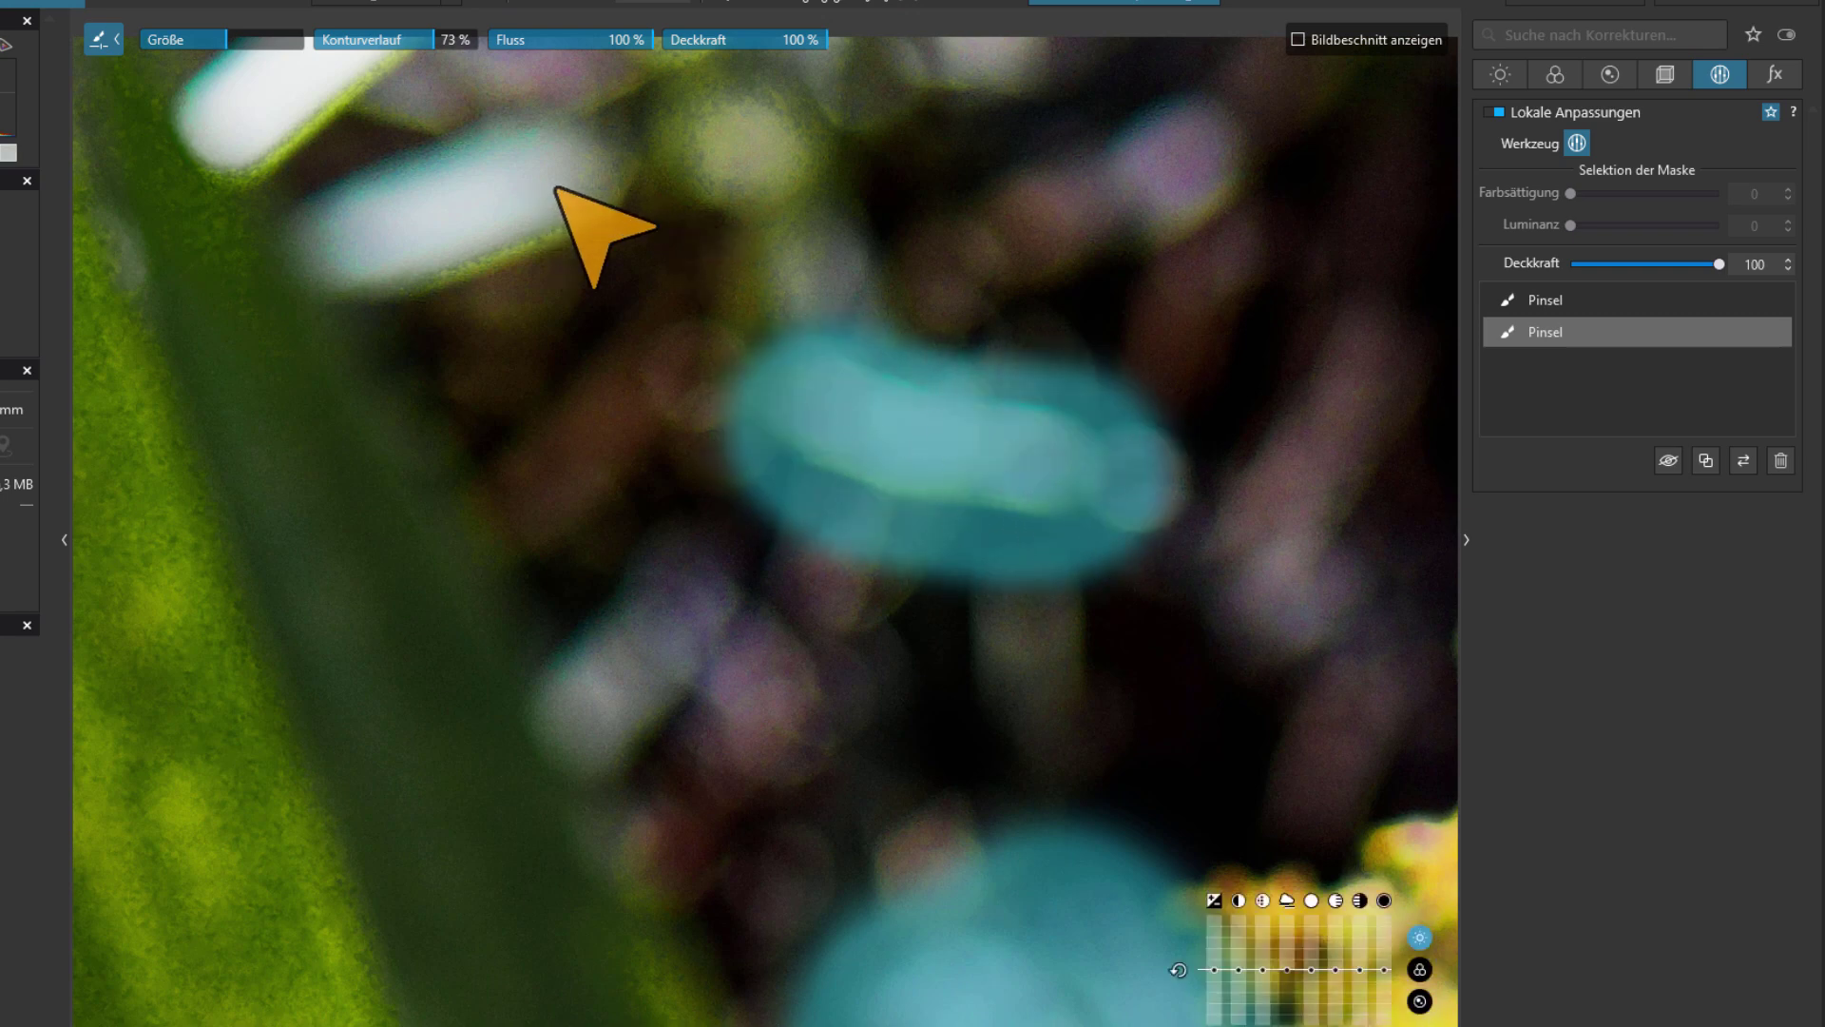
mouse_move(562, 203)
left_mouse_down()
mouse_move(362, 228)
mouse_move(348, 55)
left_mouse_up()
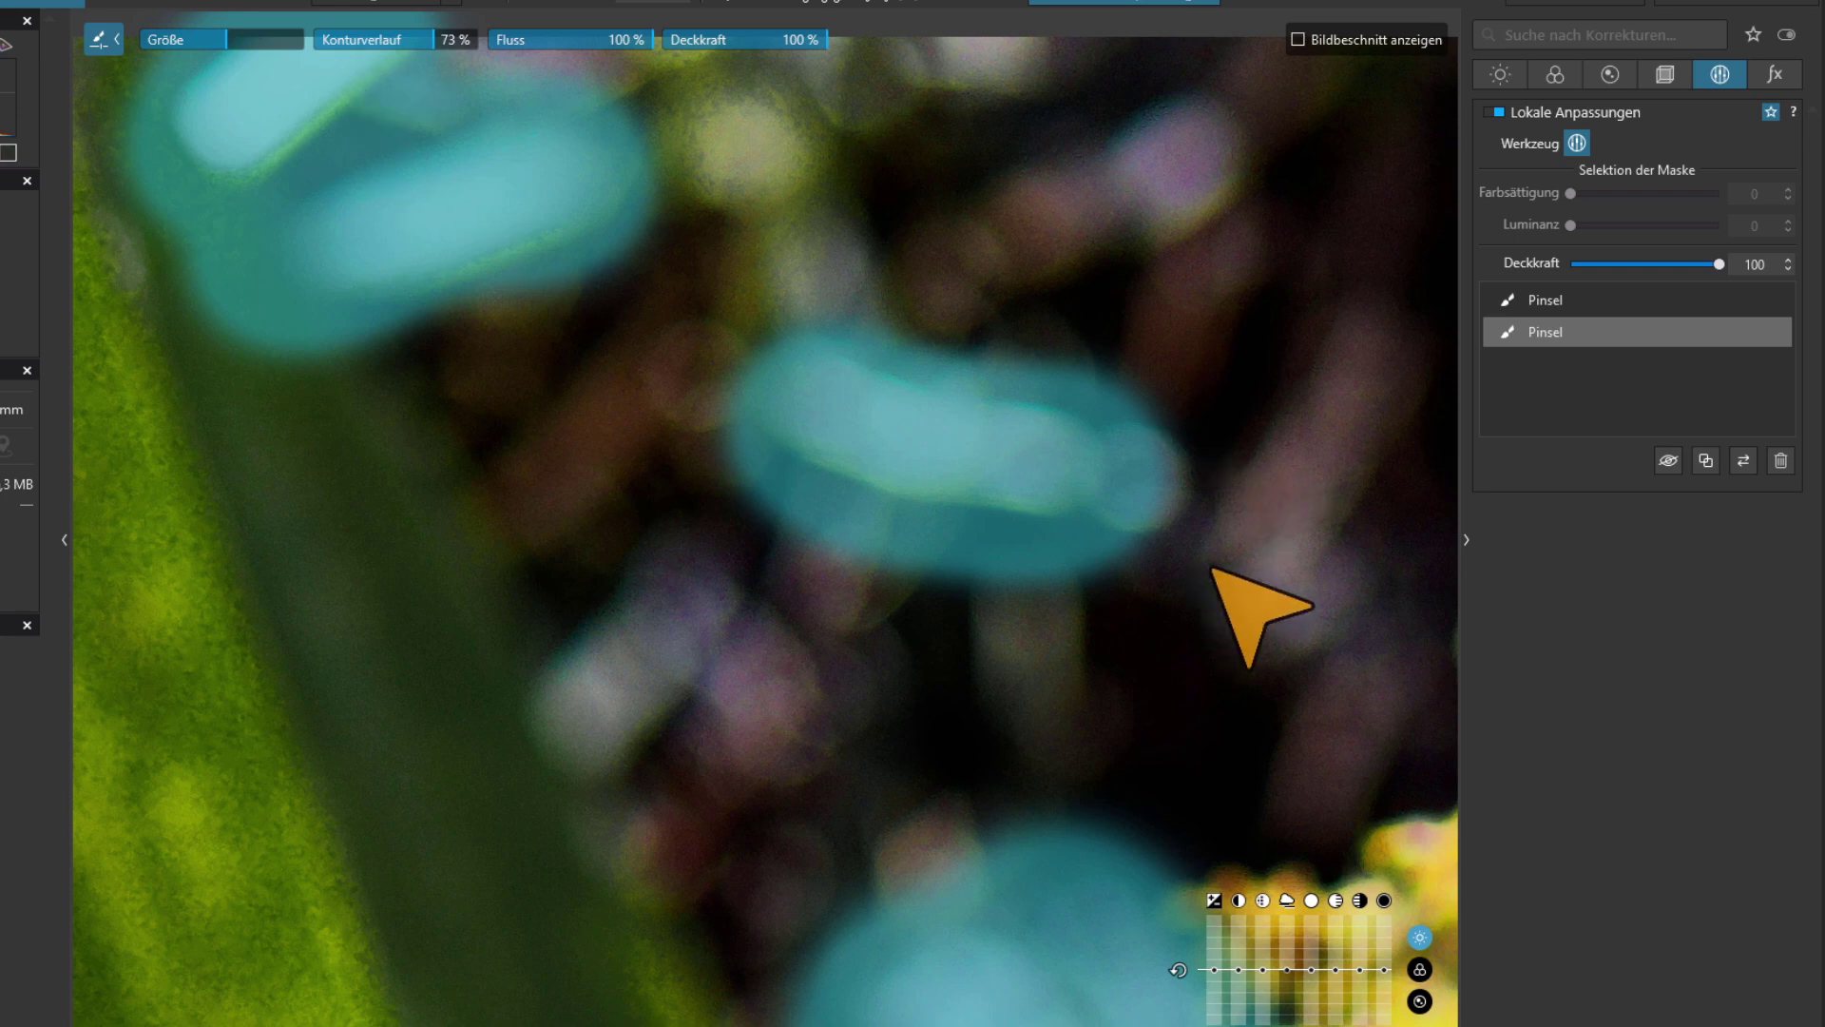
key("ctrl+0")
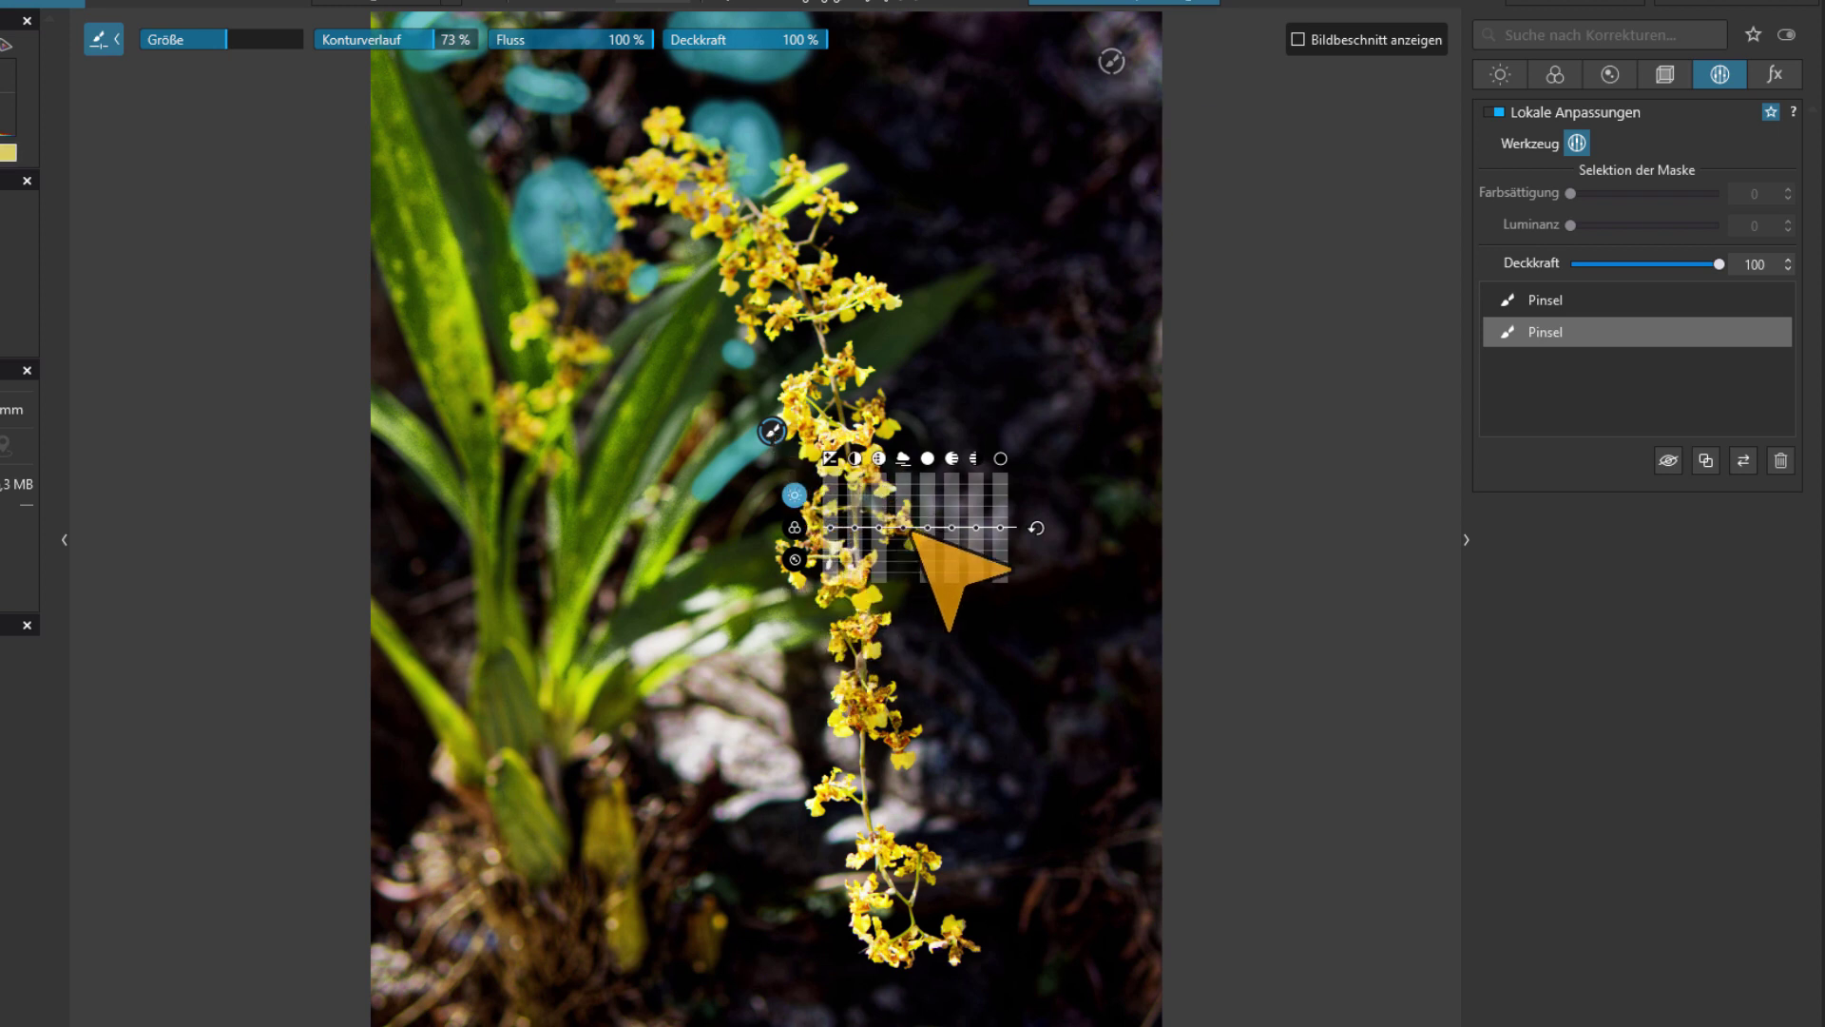
Set the second mask's highlights to -52 and midtones to -73, then zoom in
left_click_drag(929, 530, 927, 585)
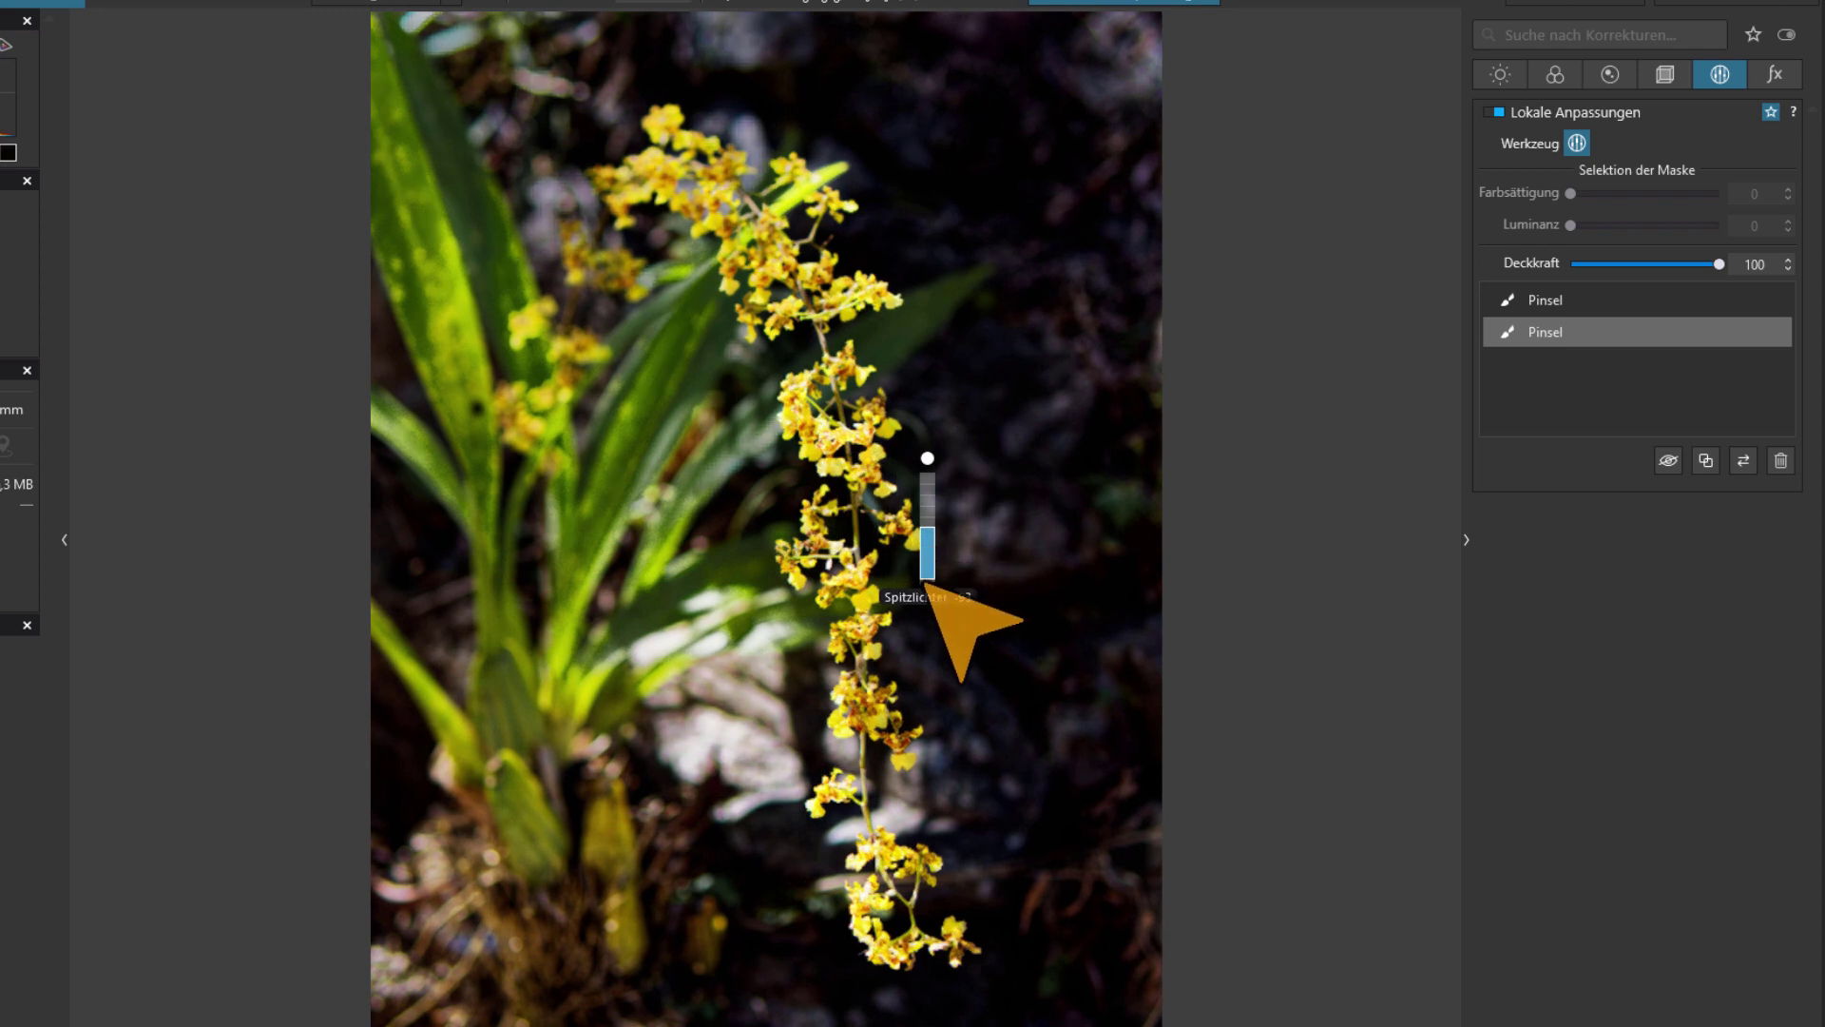
mouse_move(966, 530)
left_mouse_down()
mouse_move(958, 575)
mouse_move(1303, 590)
left_mouse_up()
left_click(1485, 601)
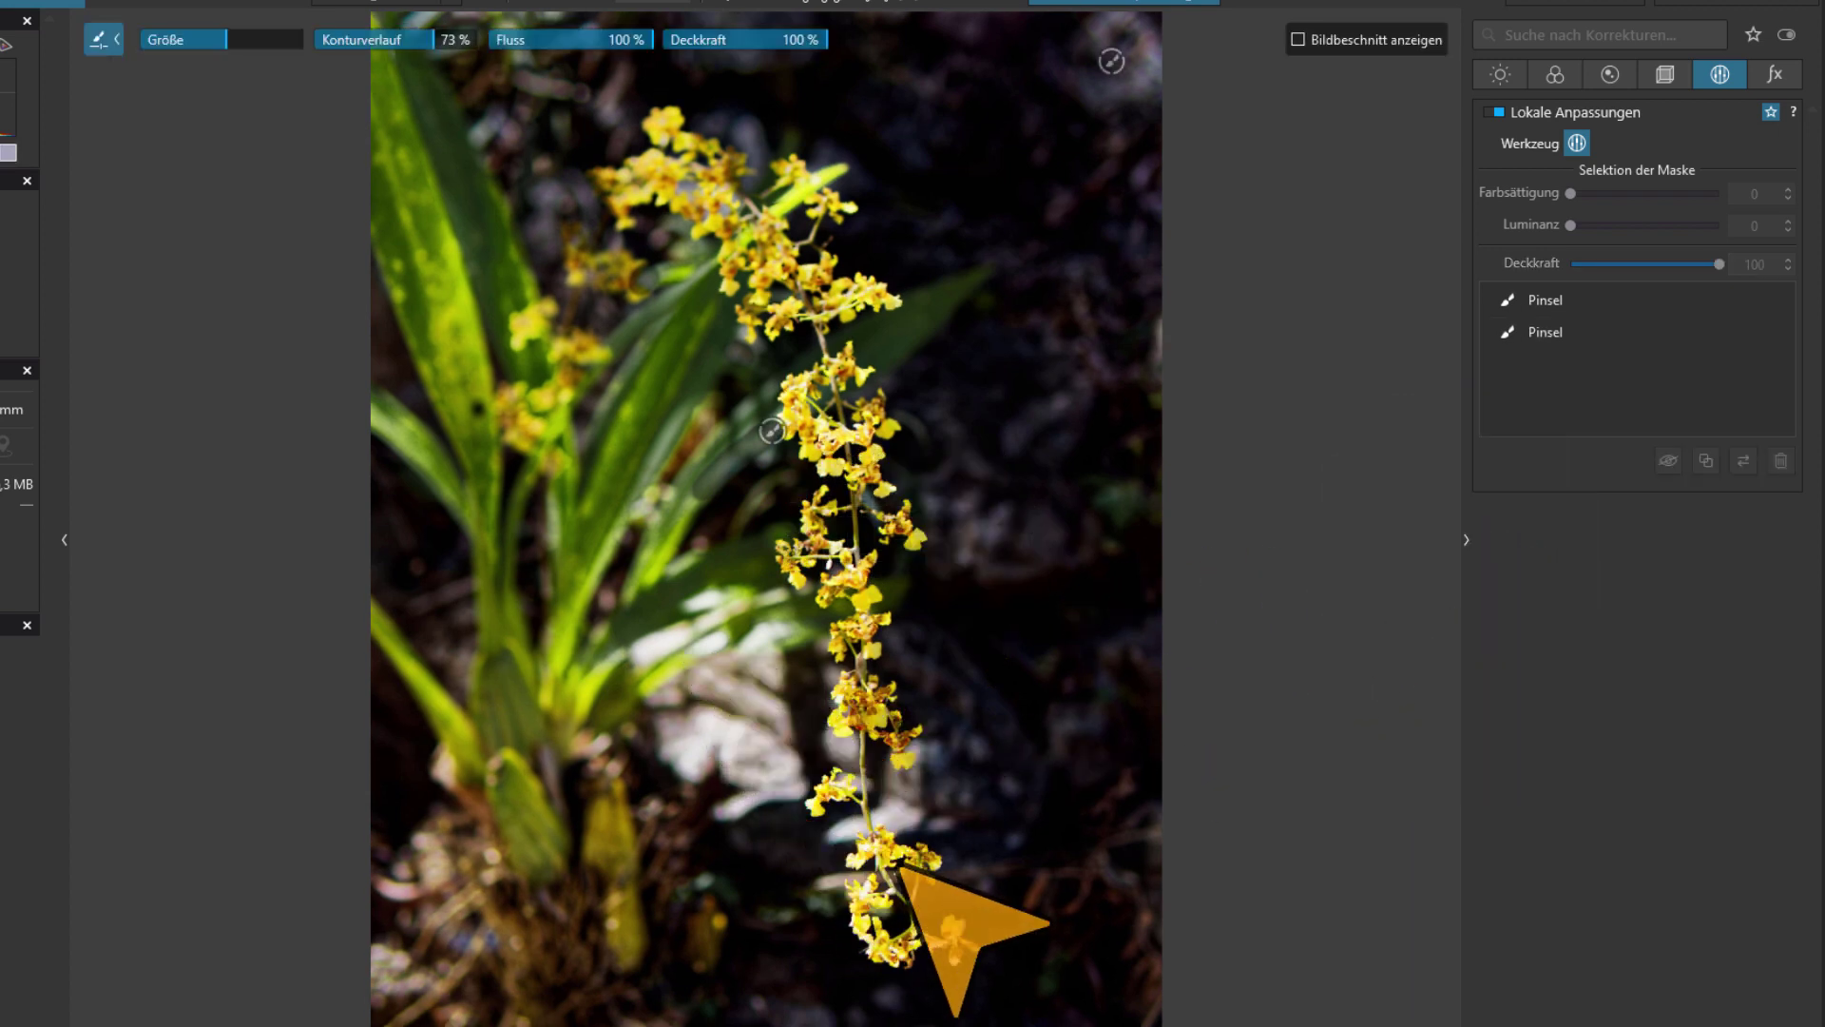
left_click(656, 3)
left_click(654, 59)
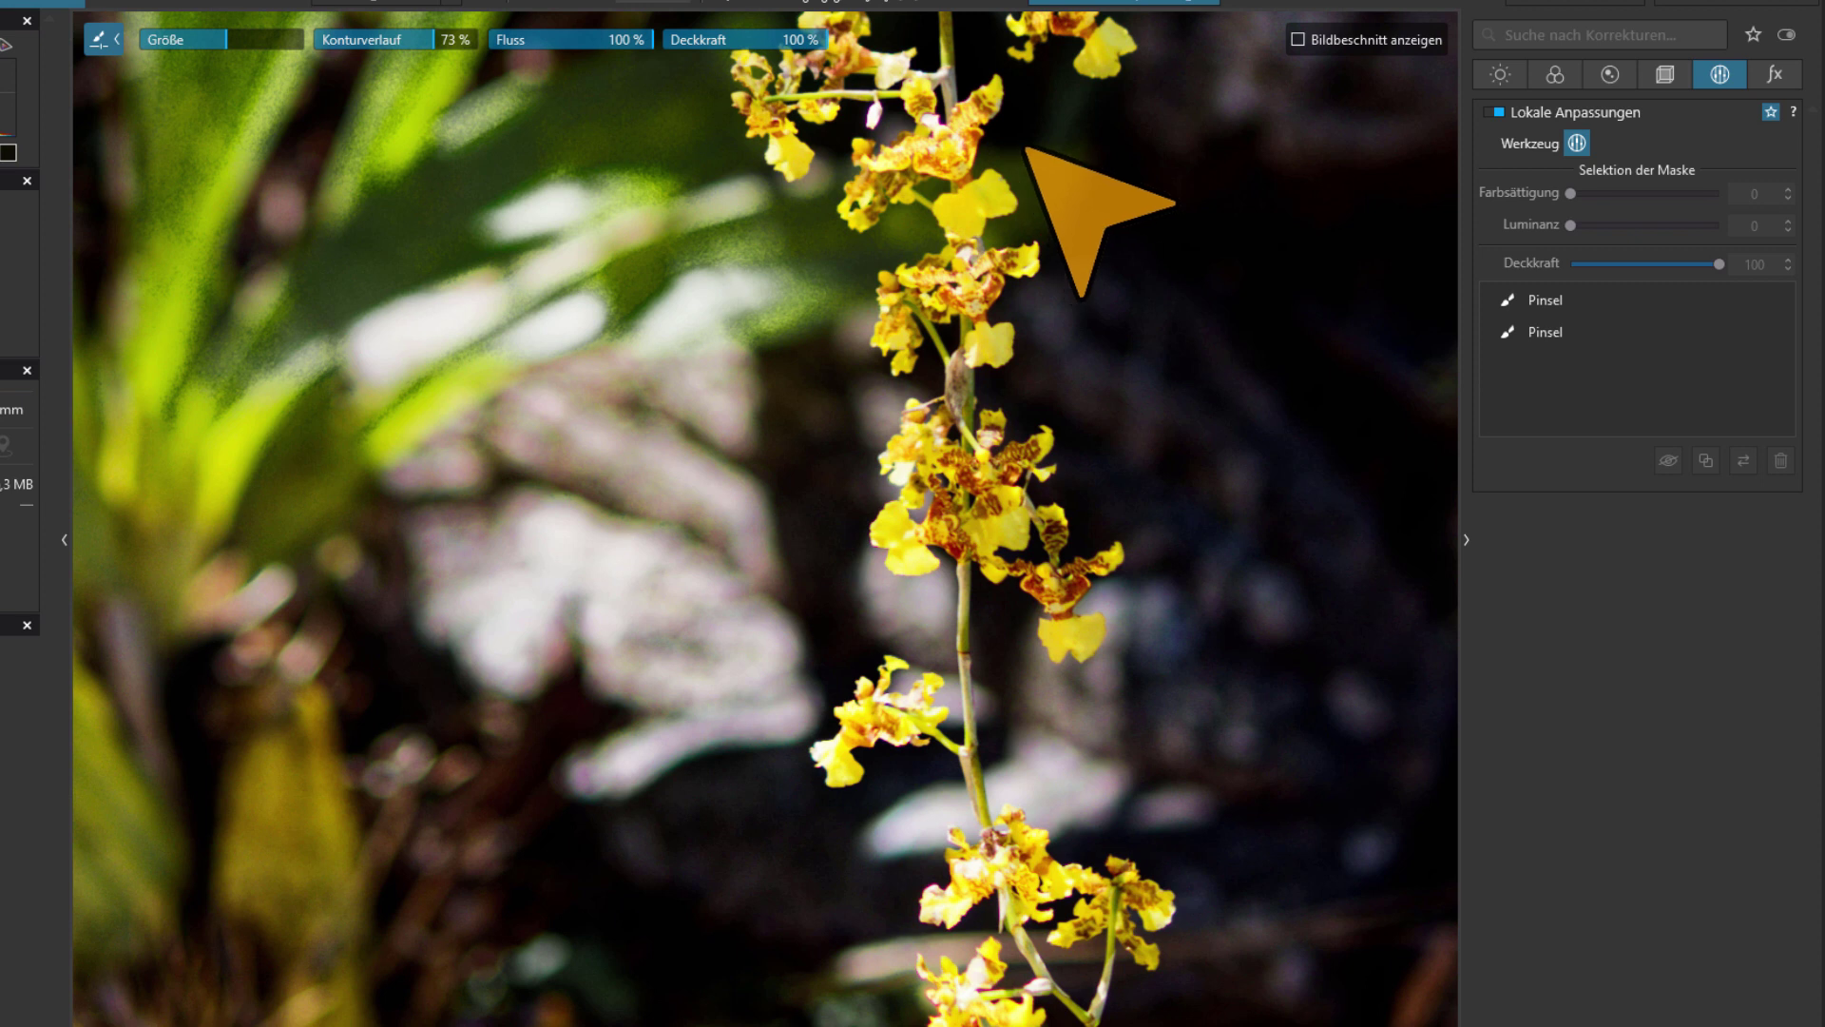
Add a third brush mask with lowered midtones over the bright blurred left background
right_click(663, 354)
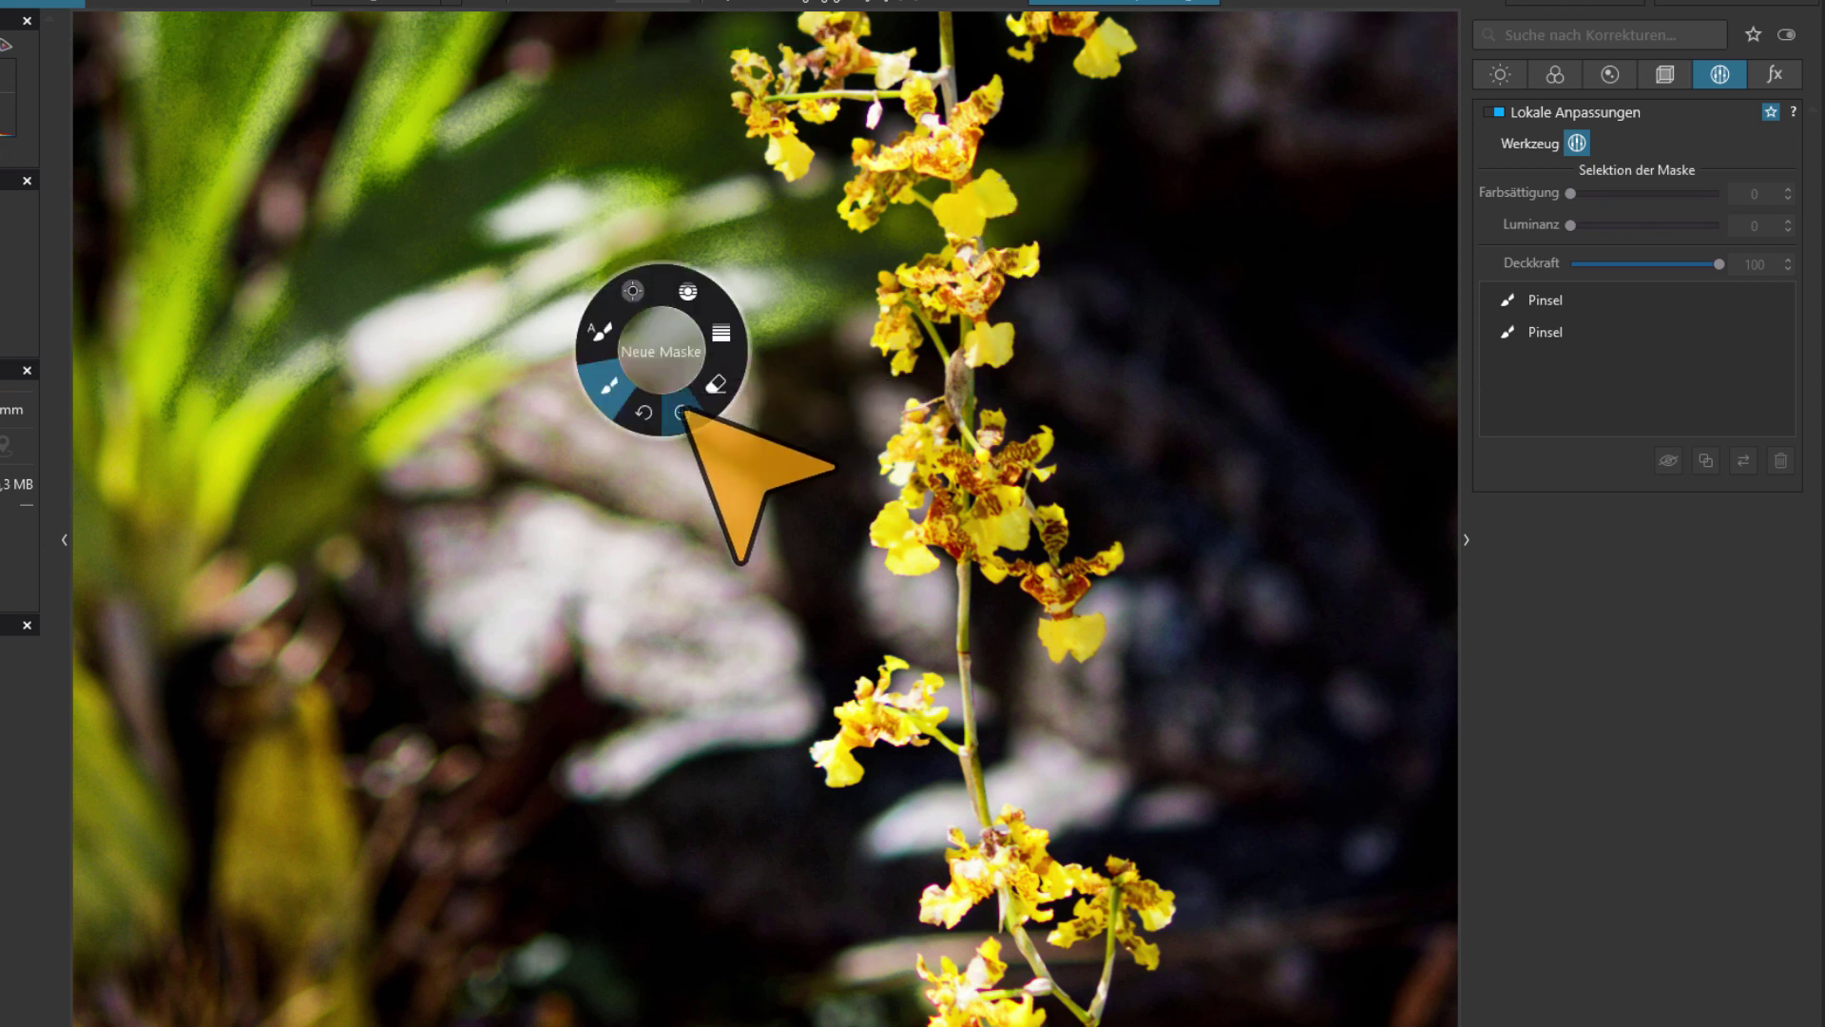
left_click(429, 335)
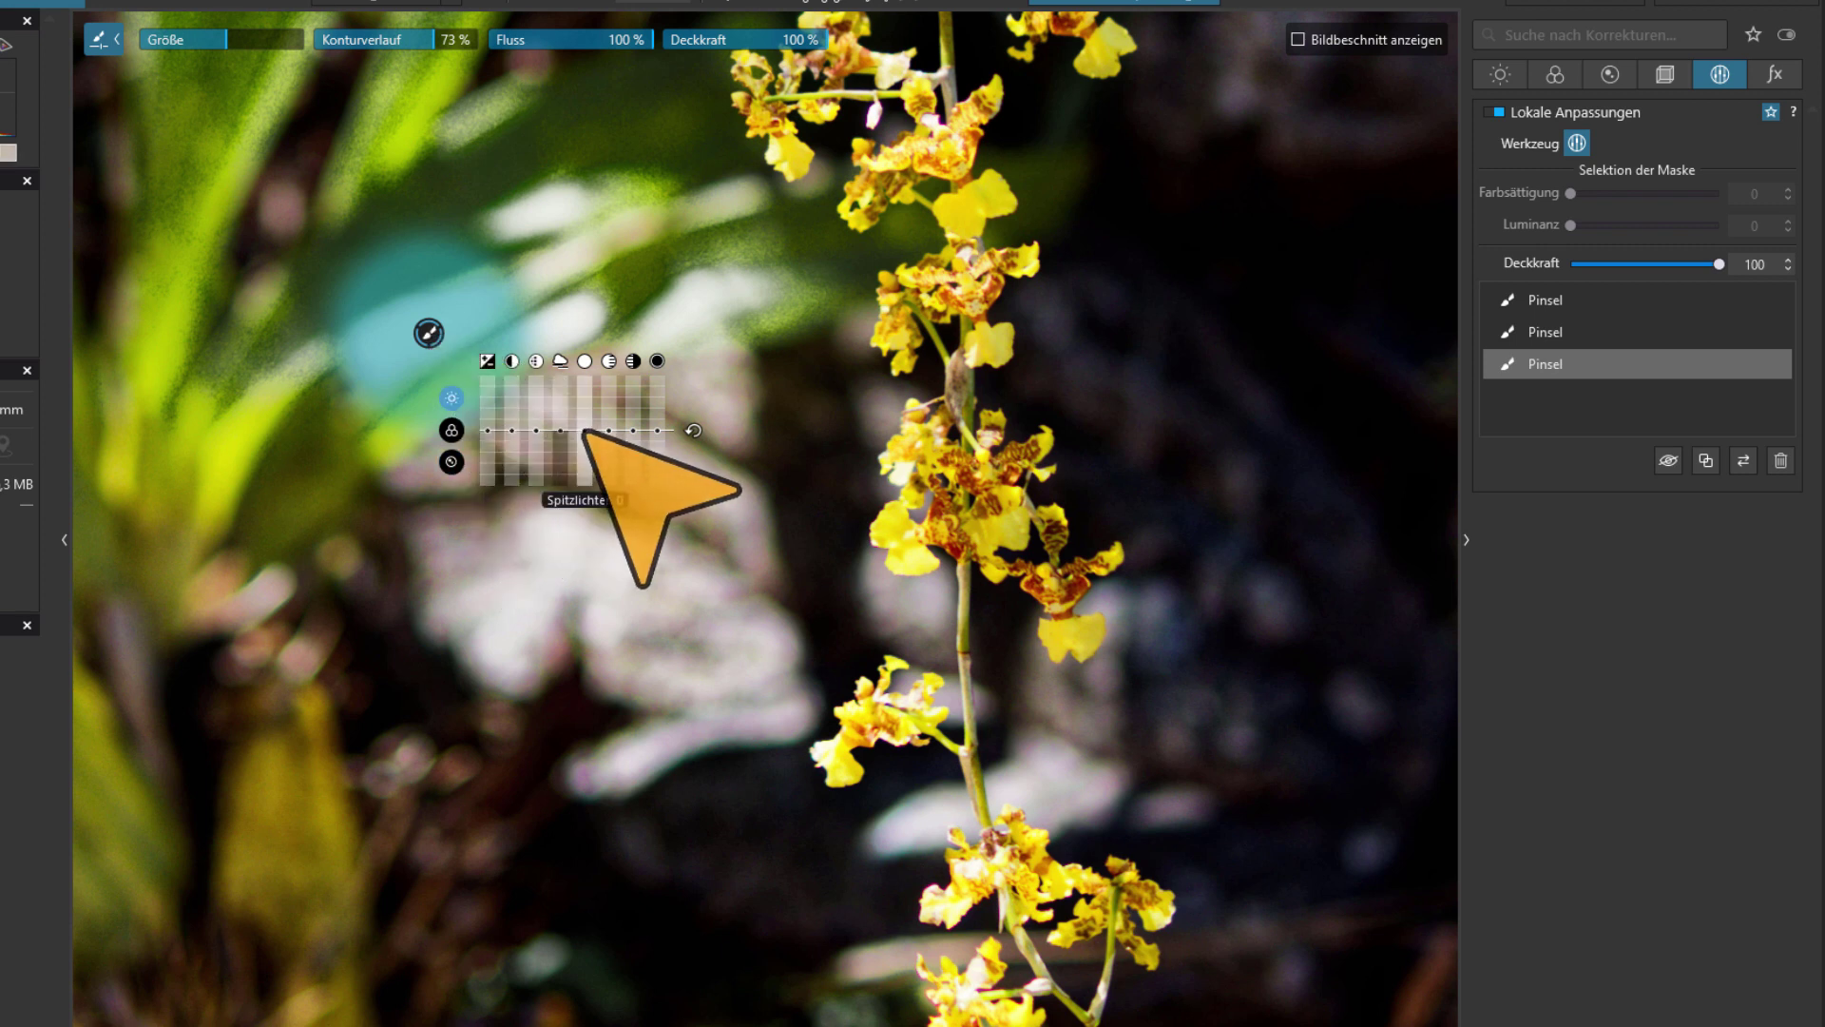
mouse_move(584, 429)
left_mouse_down()
mouse_move(585, 471)
mouse_move(609, 465)
mouse_move(590, 475)
left_mouse_up()
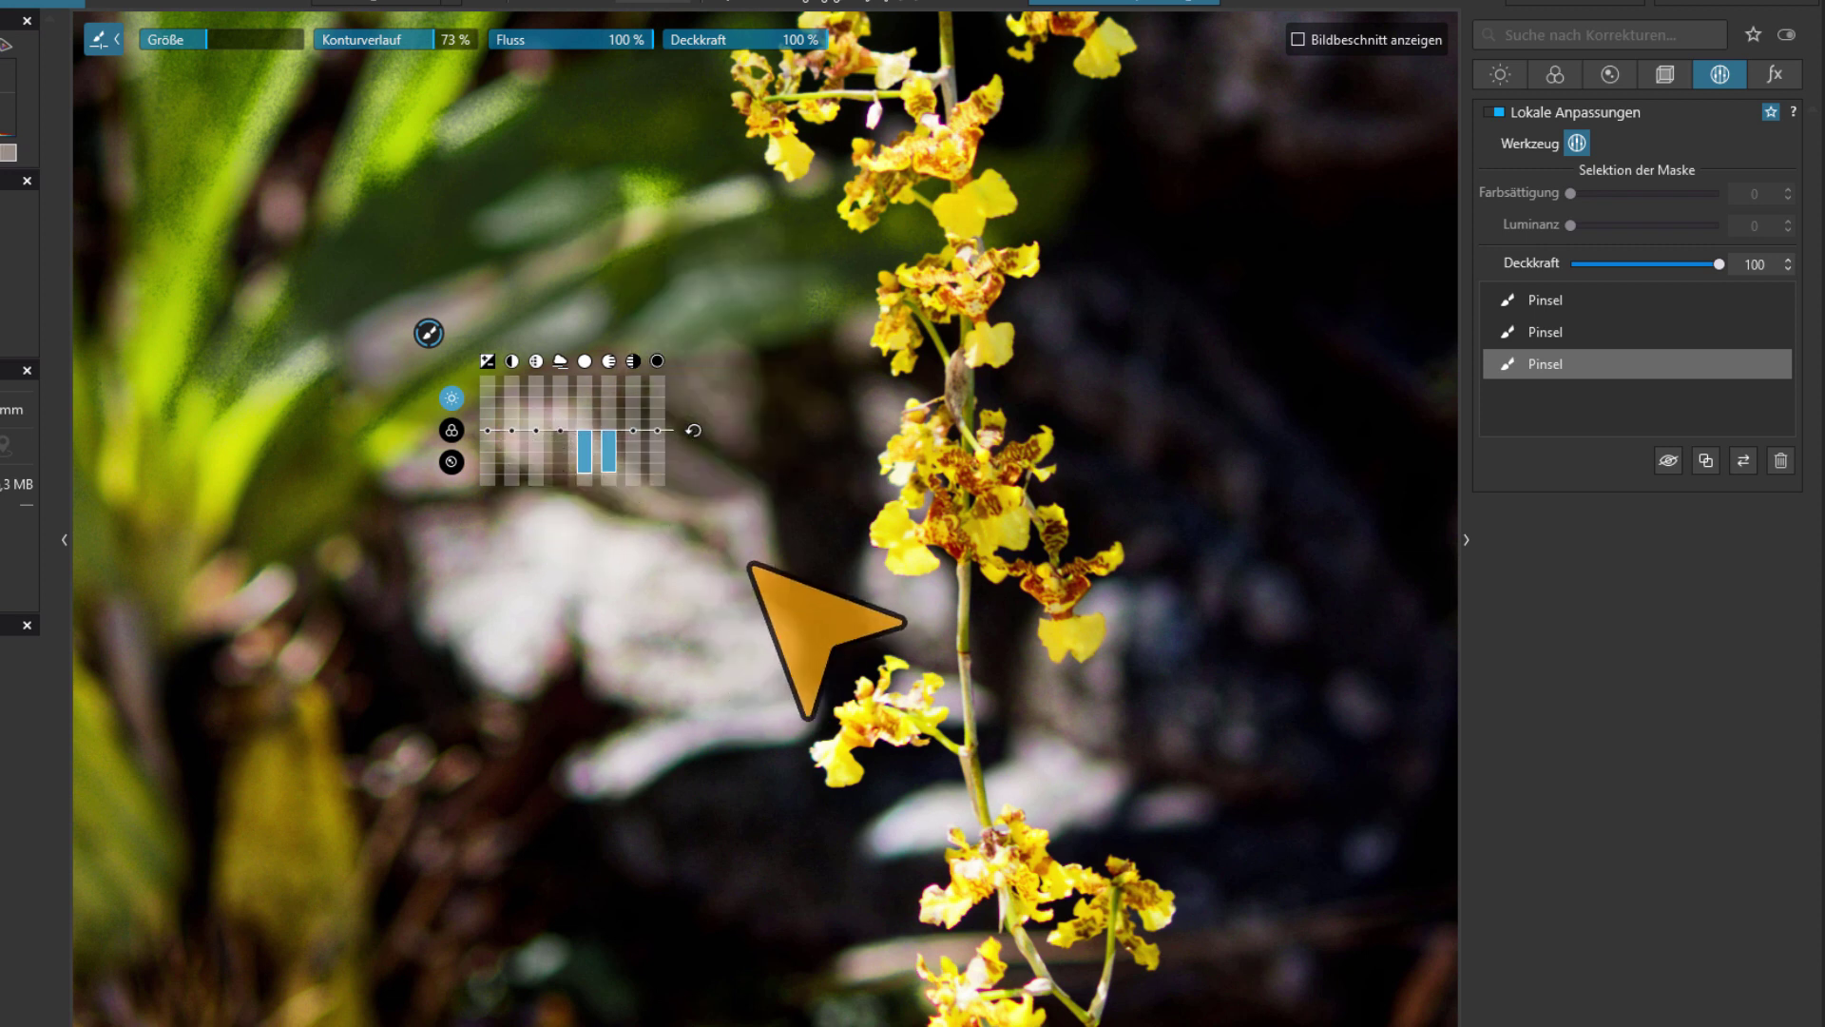
mouse_move(454, 475)
left_mouse_down()
mouse_move(741, 663)
mouse_move(598, 790)
mouse_move(387, 734)
left_mouse_up()
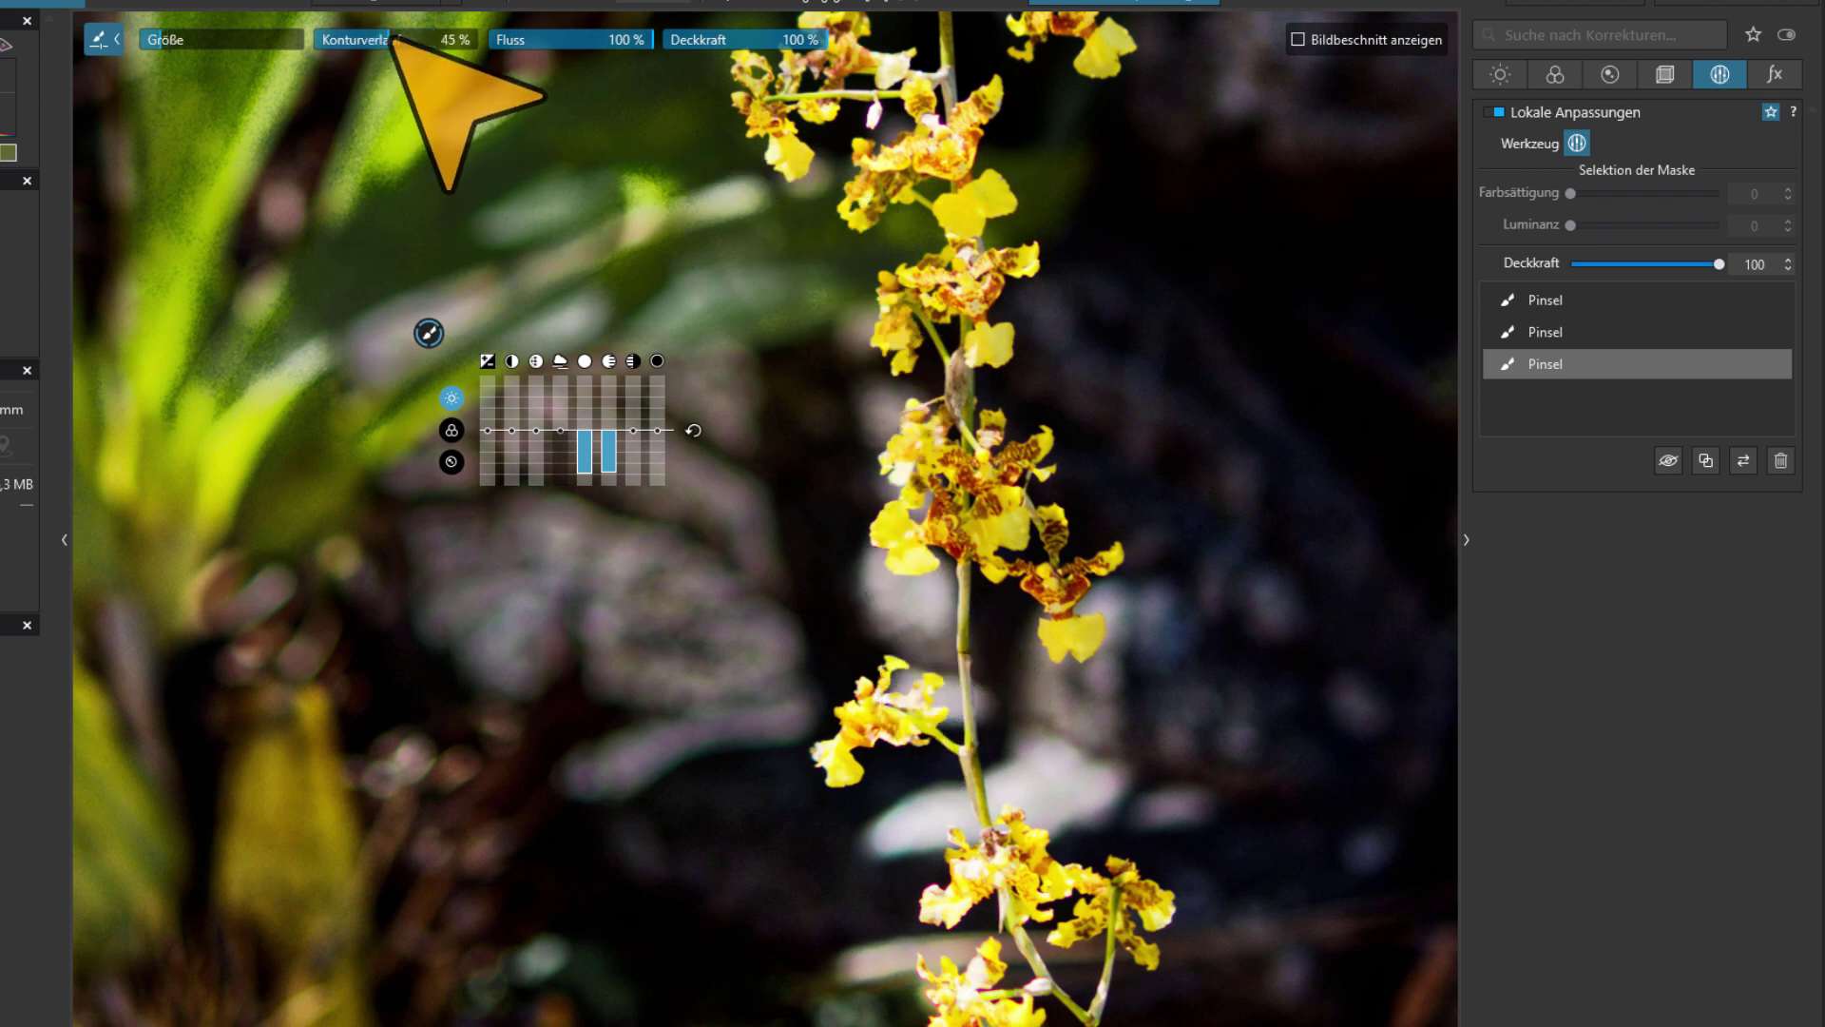
key("m")
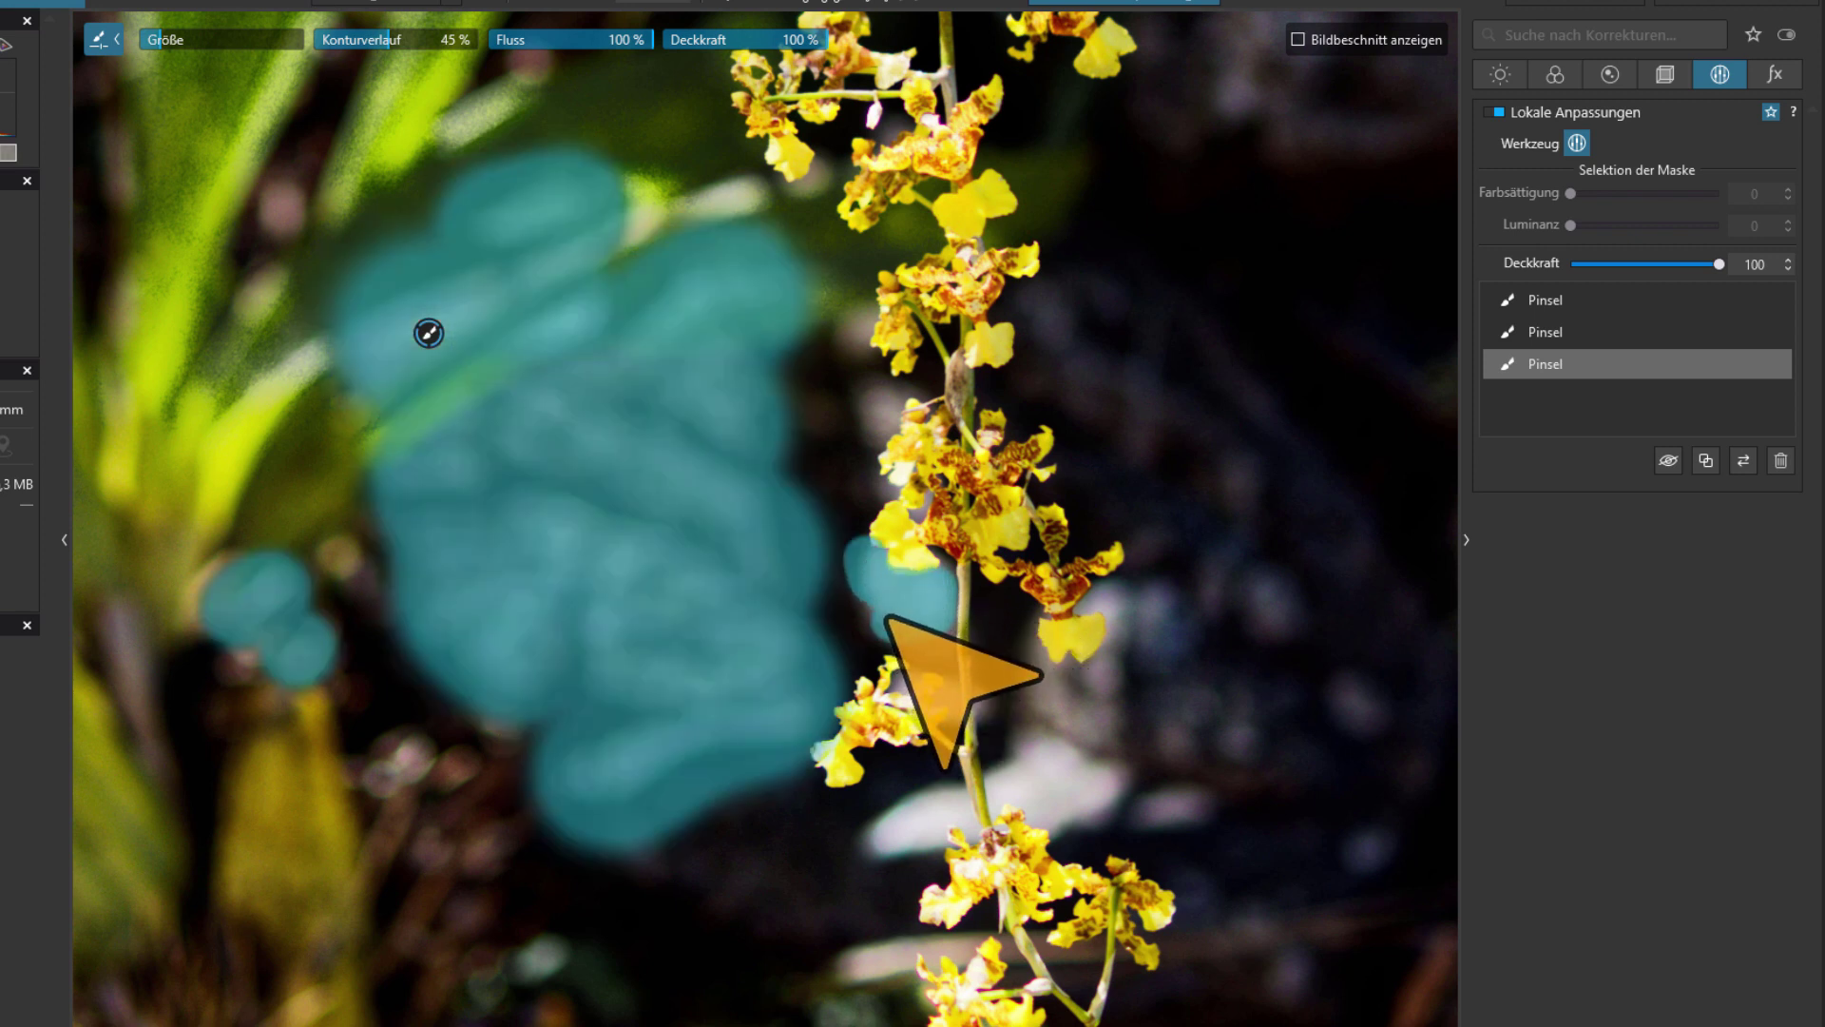
key("m")
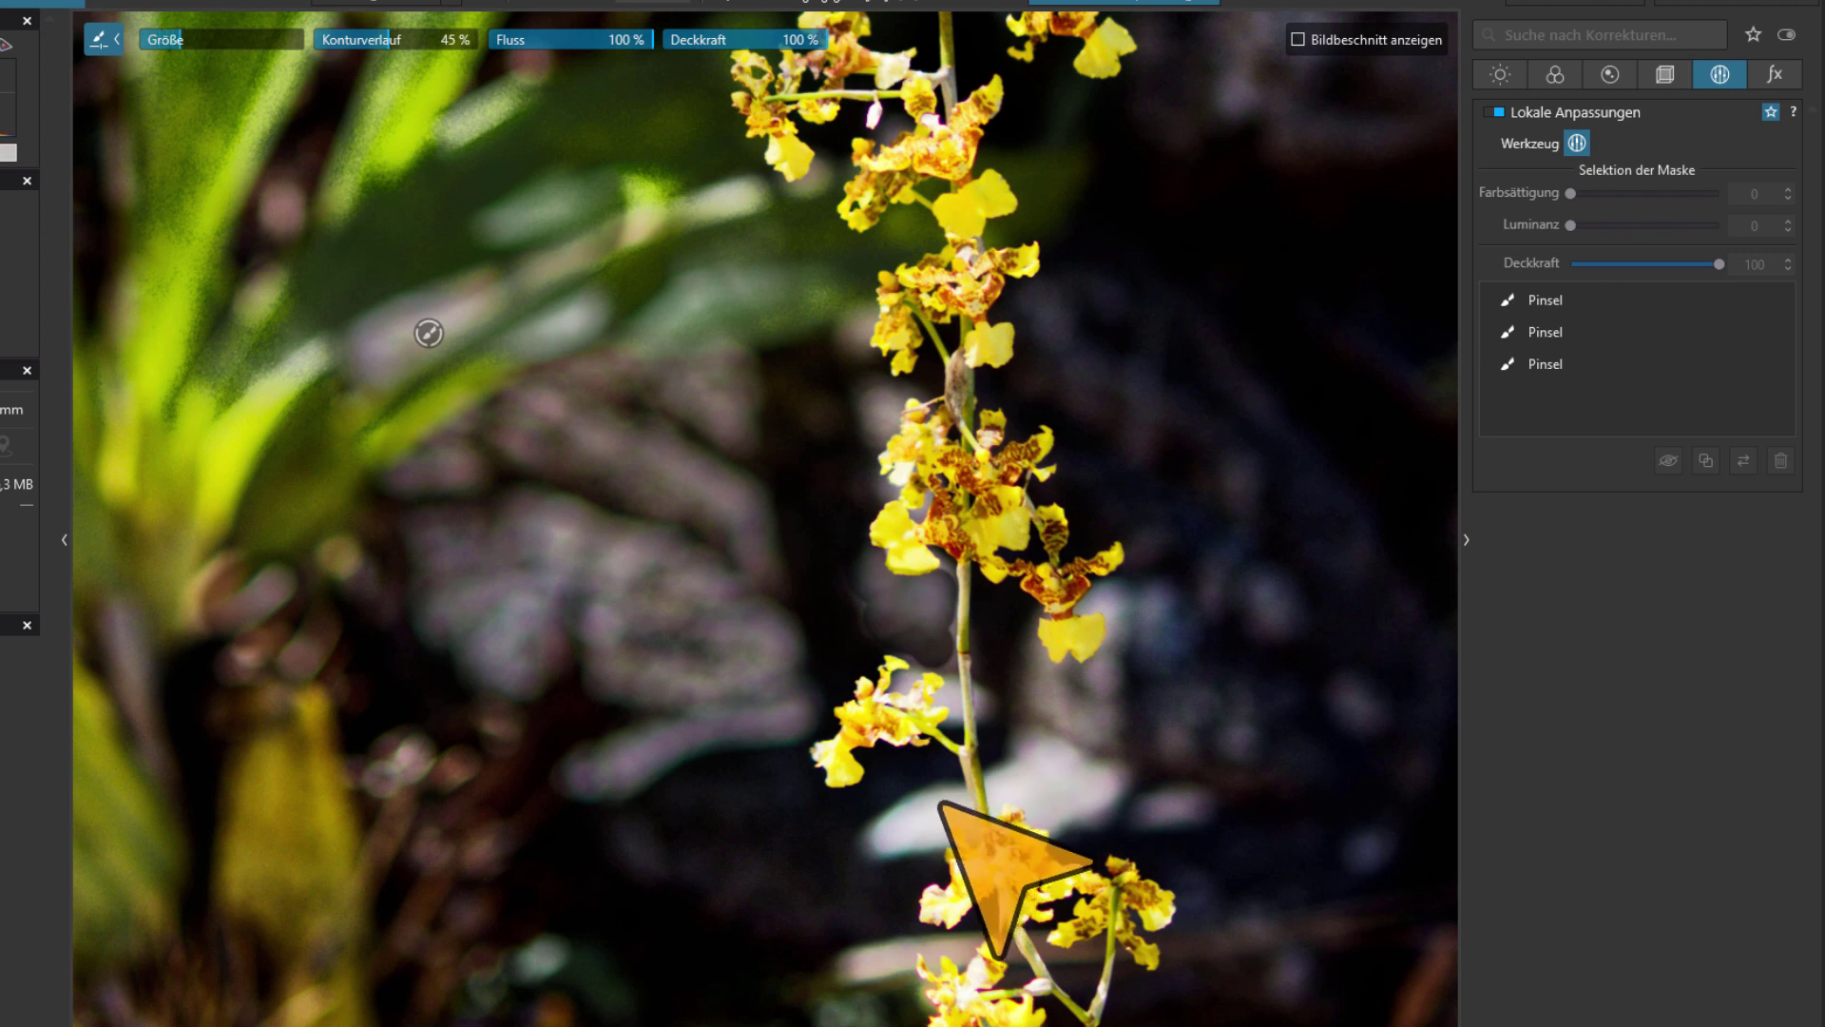
Paint a fourth mask at 65 % feathering beside and below the lower flowers
left_click_drag(941, 803, 893, 836)
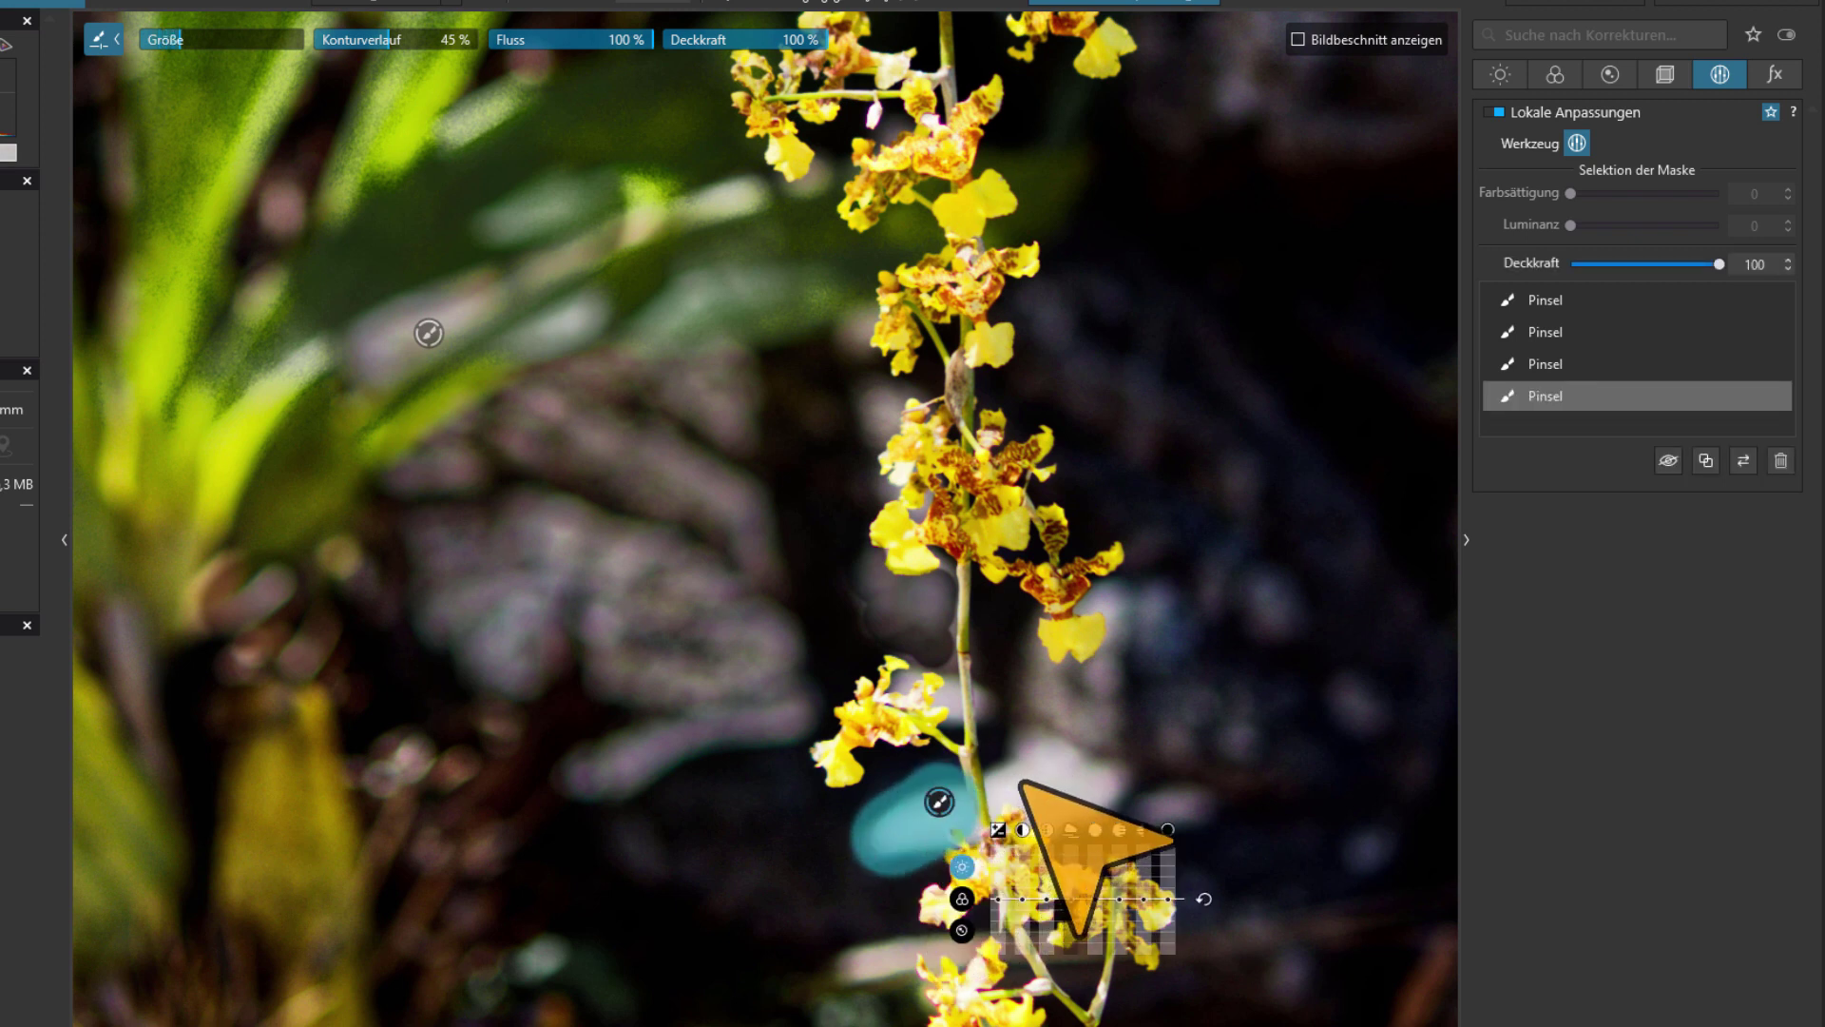
mouse_move(1021, 782)
left_mouse_down()
mouse_move(1092, 782)
mouse_move(1057, 723)
mouse_move(1095, 722)
left_mouse_up()
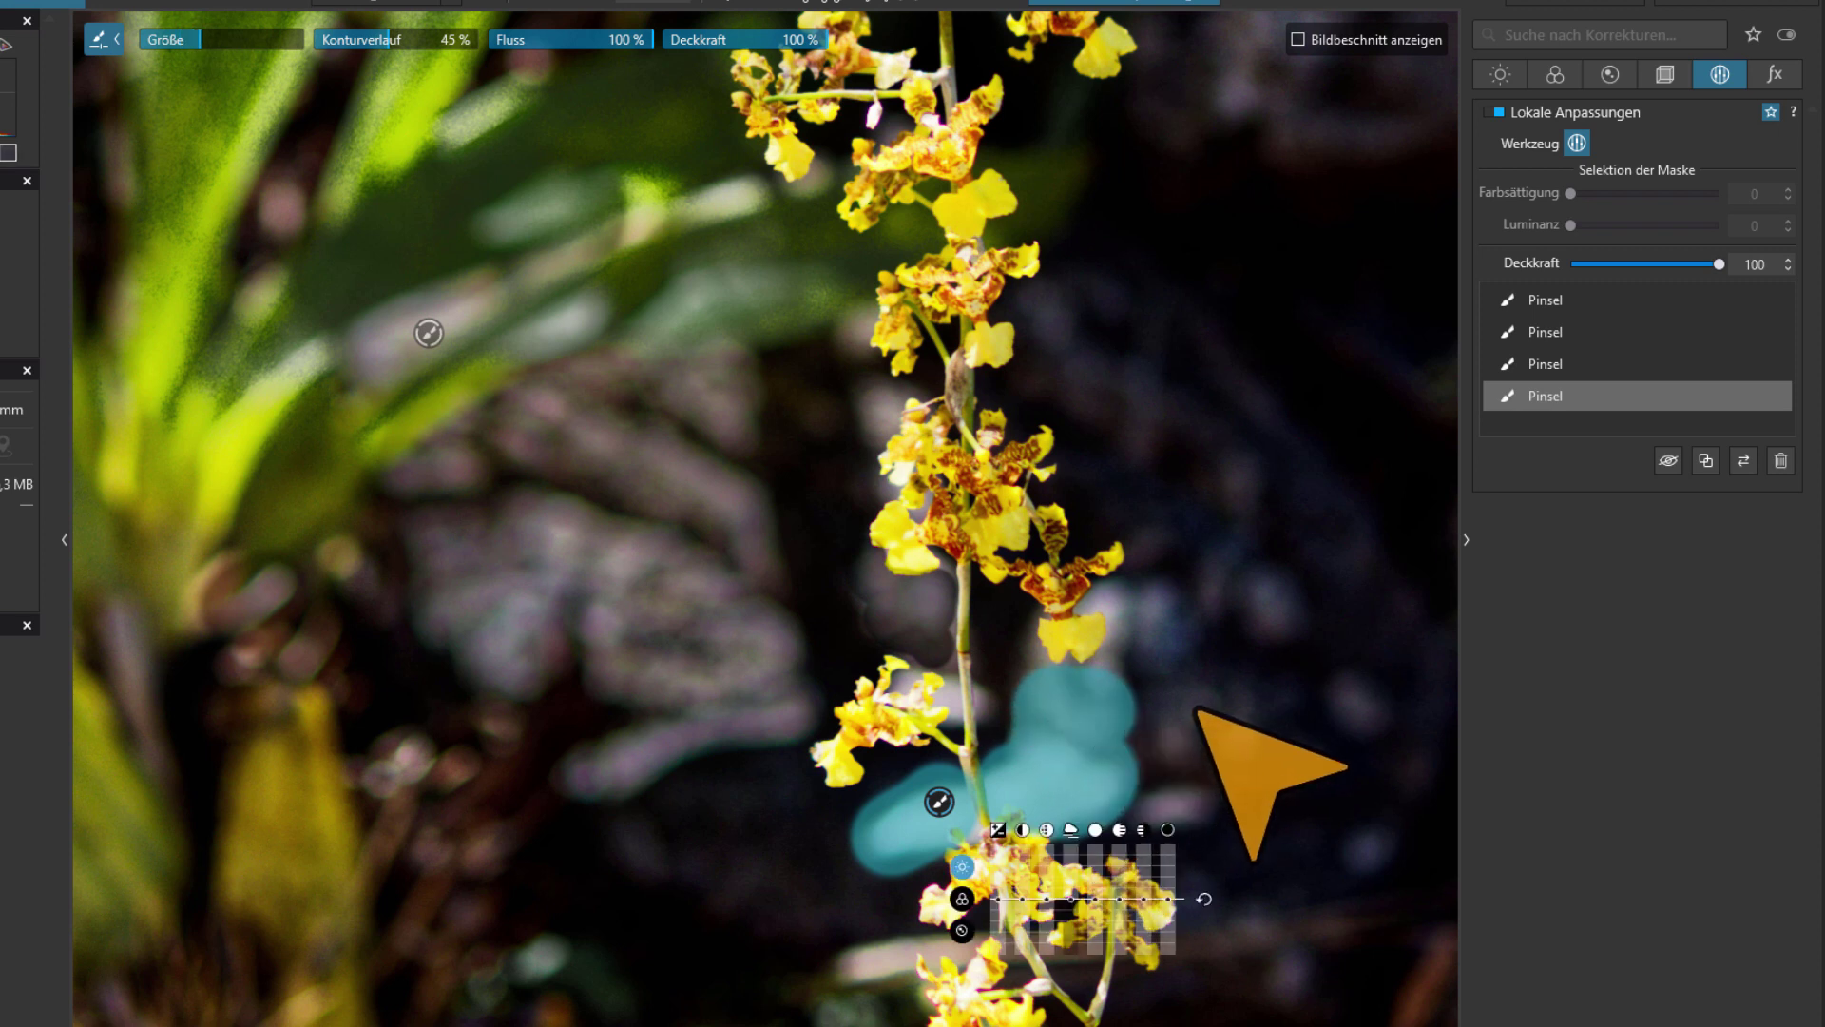
left_click_drag(422, 42, 448, 59)
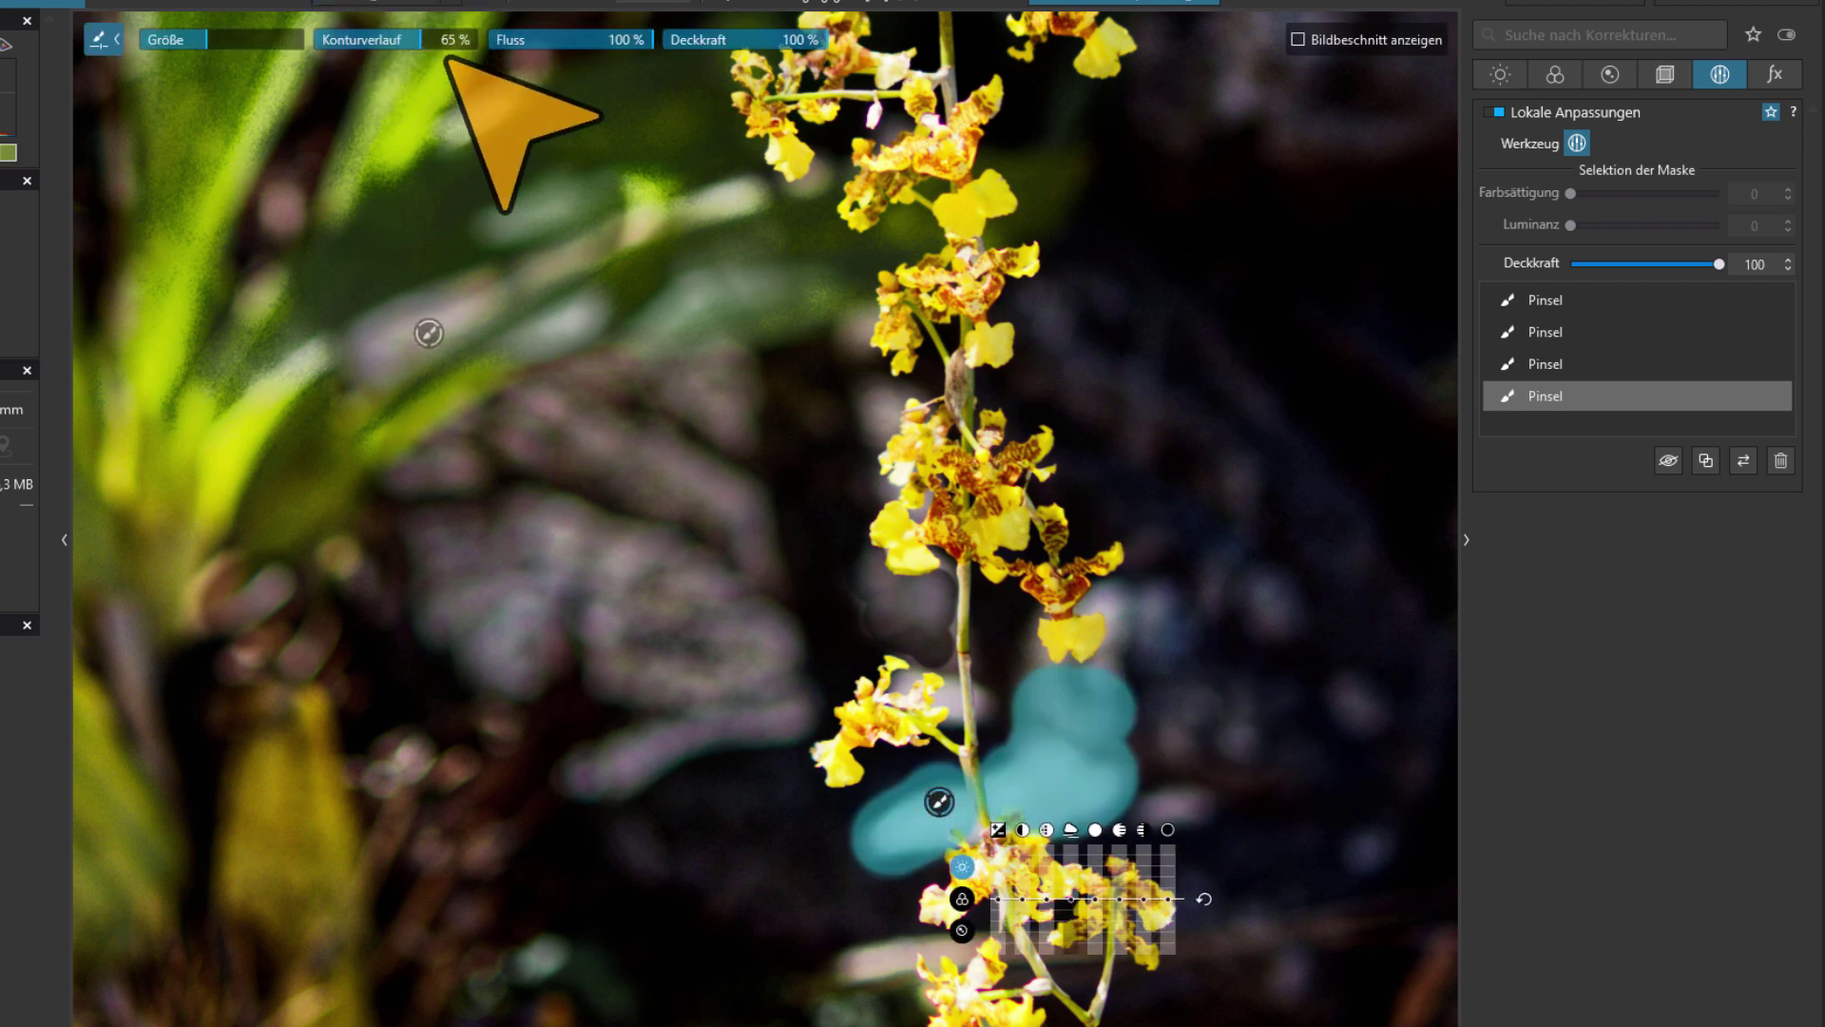
left_click_drag(1131, 619, 1193, 613)
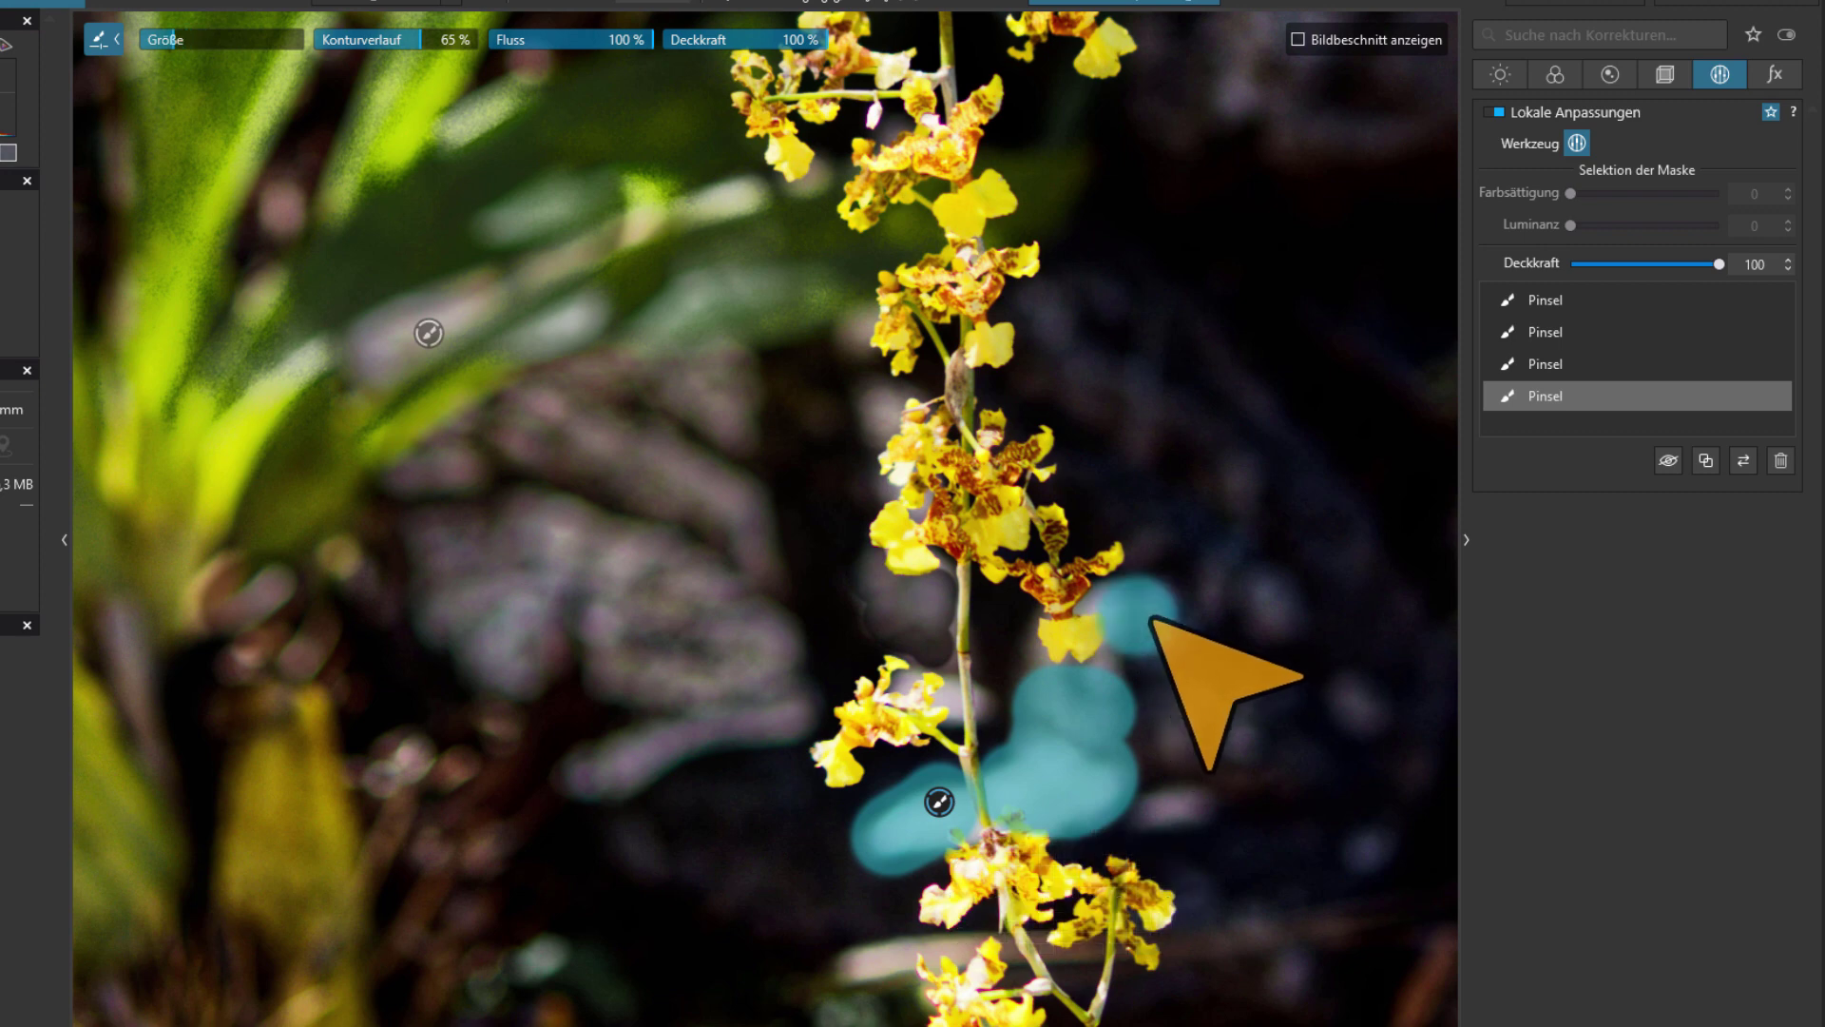
left_click_drag(1164, 798, 1202, 834)
scroll(898, 955, "down", 1)
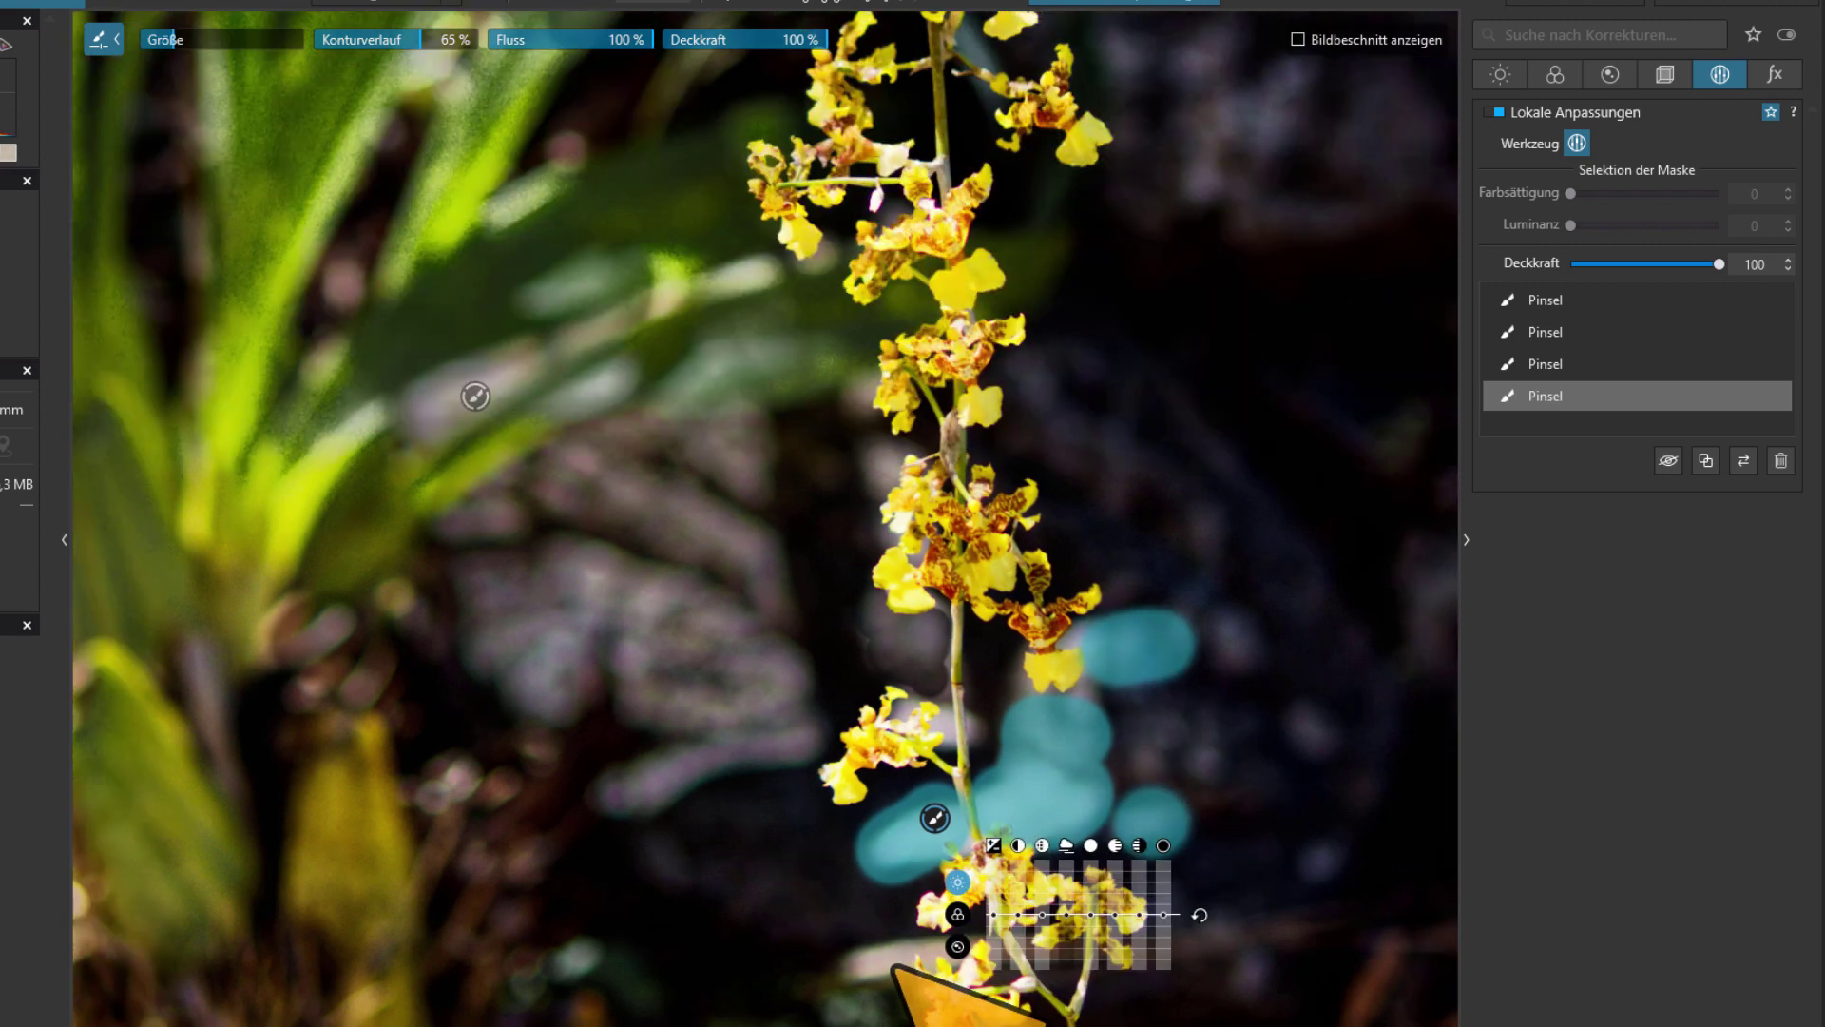
left_click_drag(862, 977, 912, 964)
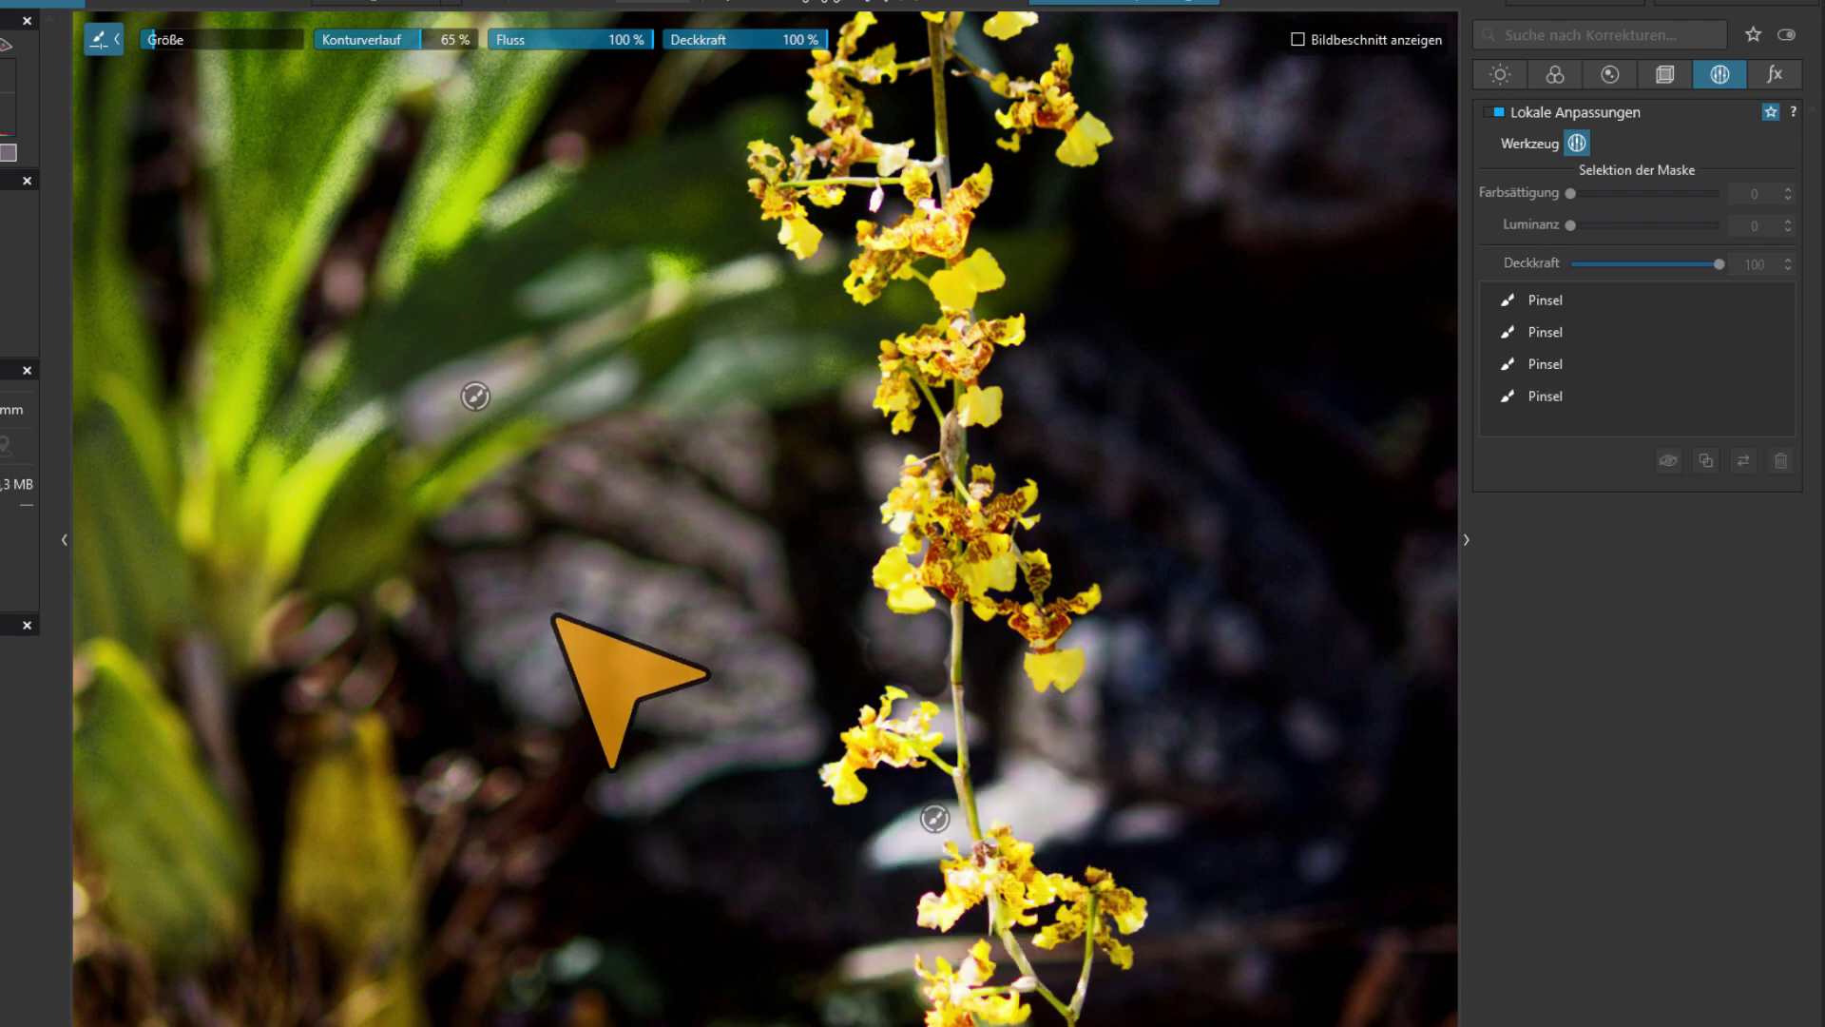
key("ctrl+0")
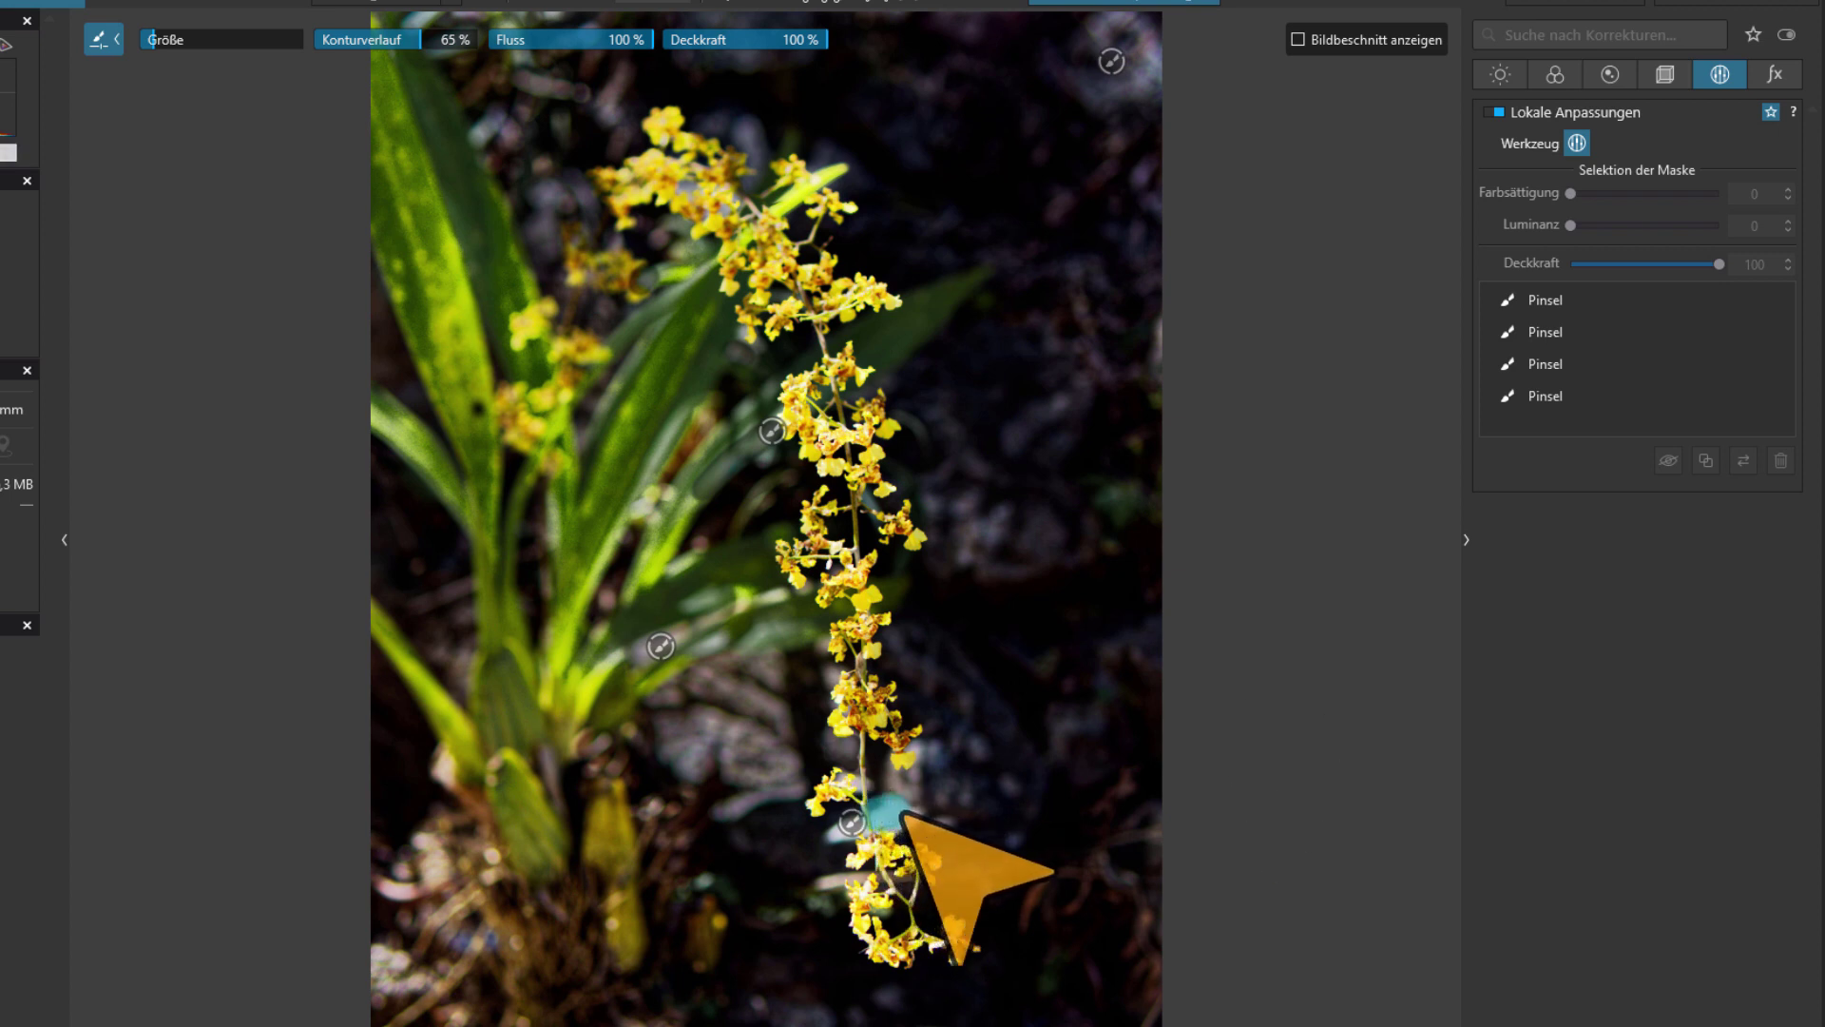
Extend the fourth mask over the dark ground at the lower-left plant base
left_click(851, 821)
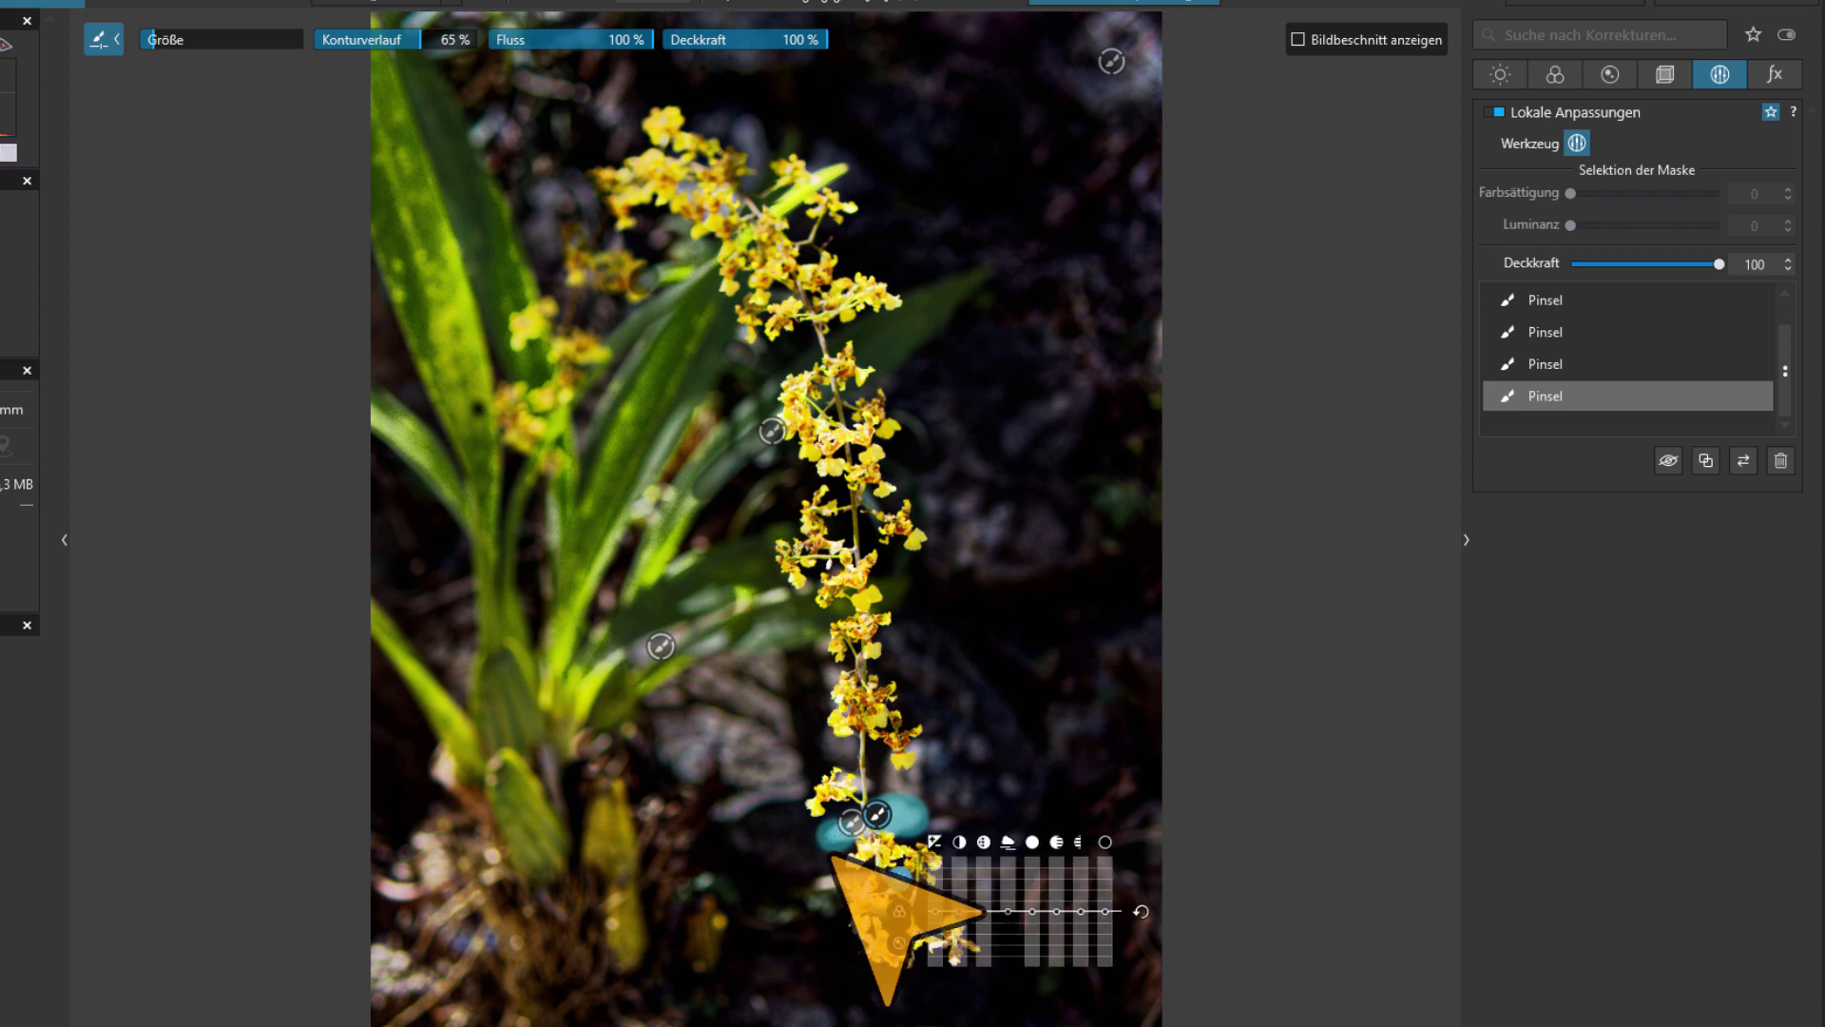
scroll(823, 882, "down", 1)
scroll(824, 882, "up", 2)
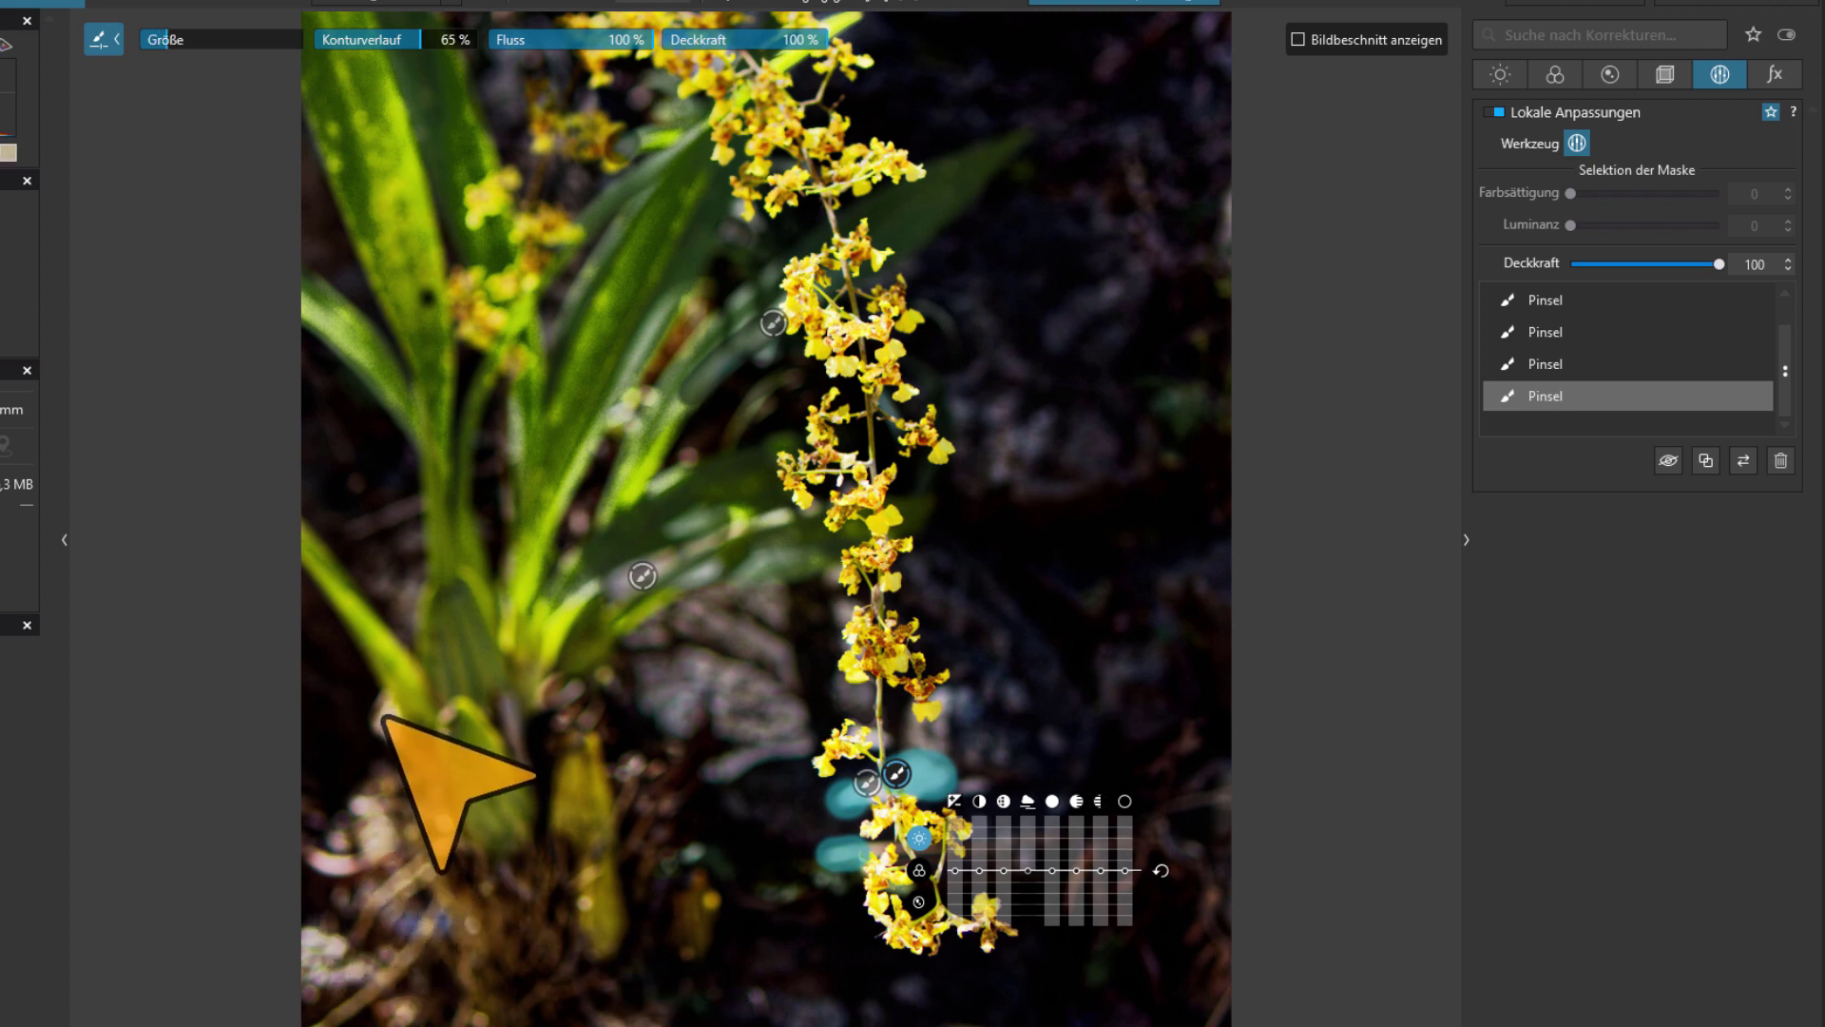
left_click(385, 721)
mouse_move(371, 813)
left_mouse_down()
mouse_move(322, 863)
mouse_move(380, 1007)
left_mouse_up()
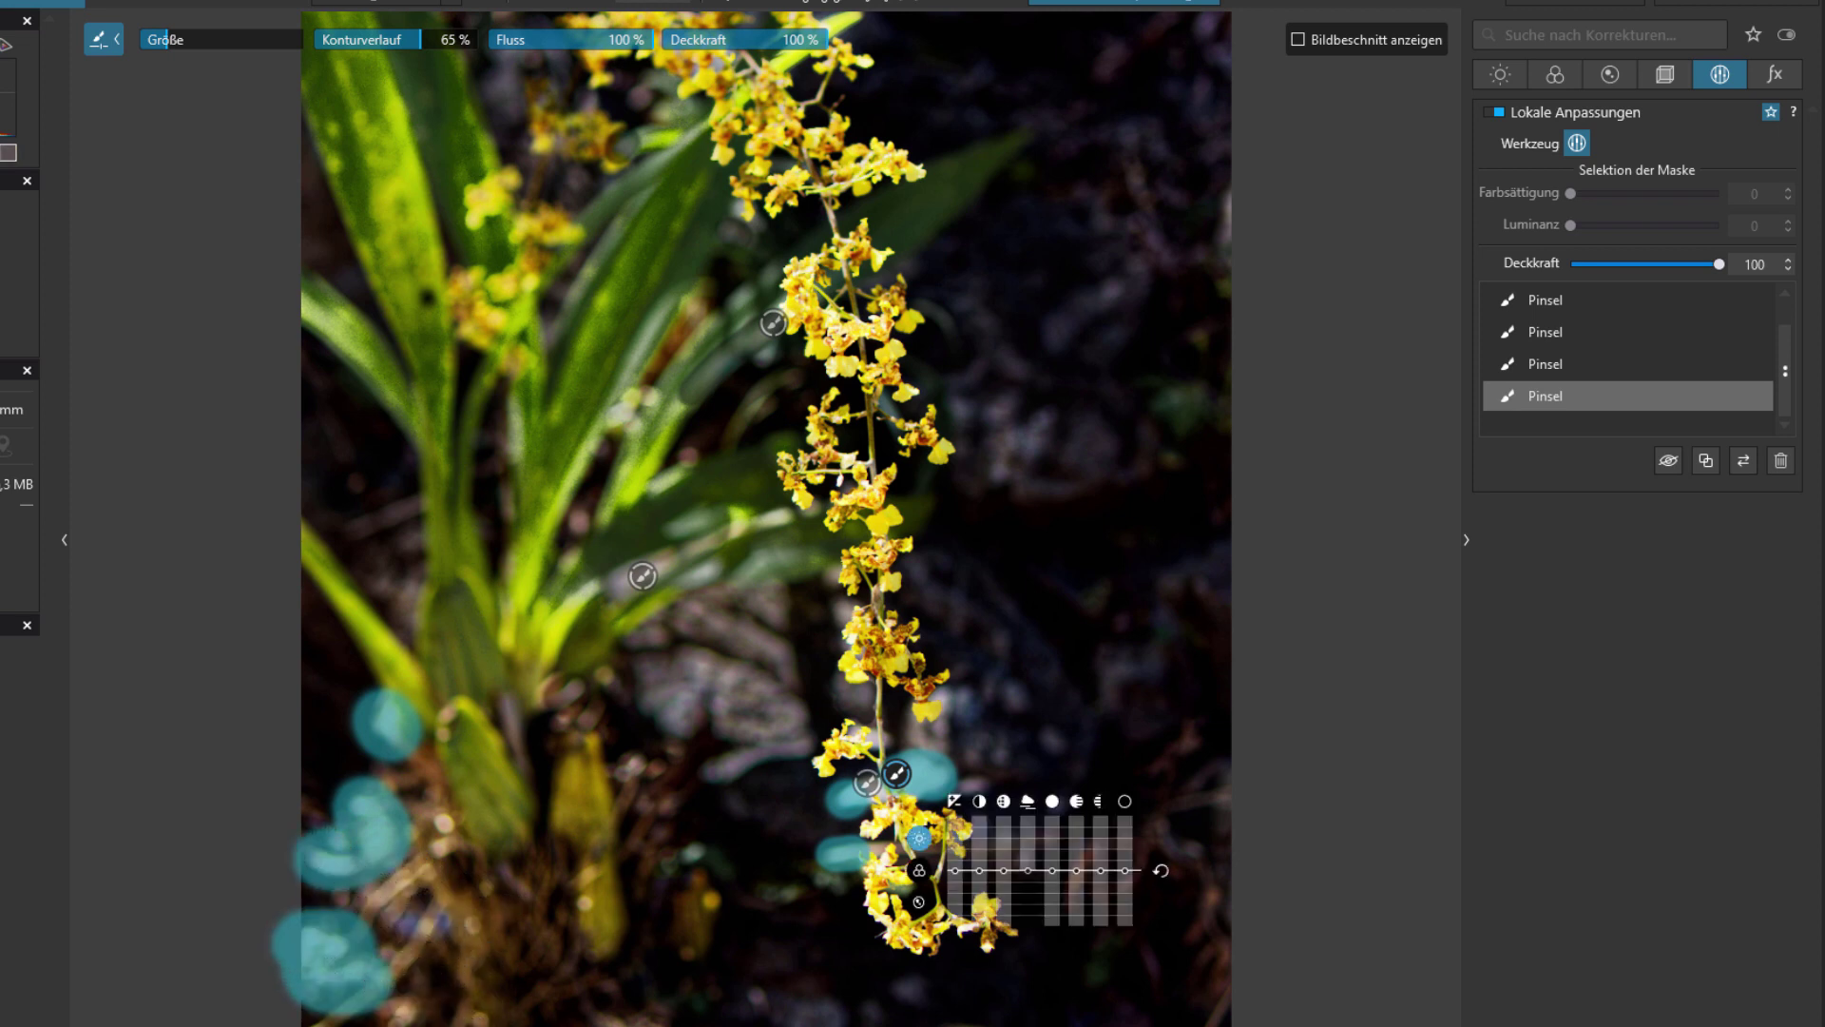
Toggle the mask overlay, preview the corrections, then resume editing the four brush masks
key("Escape")
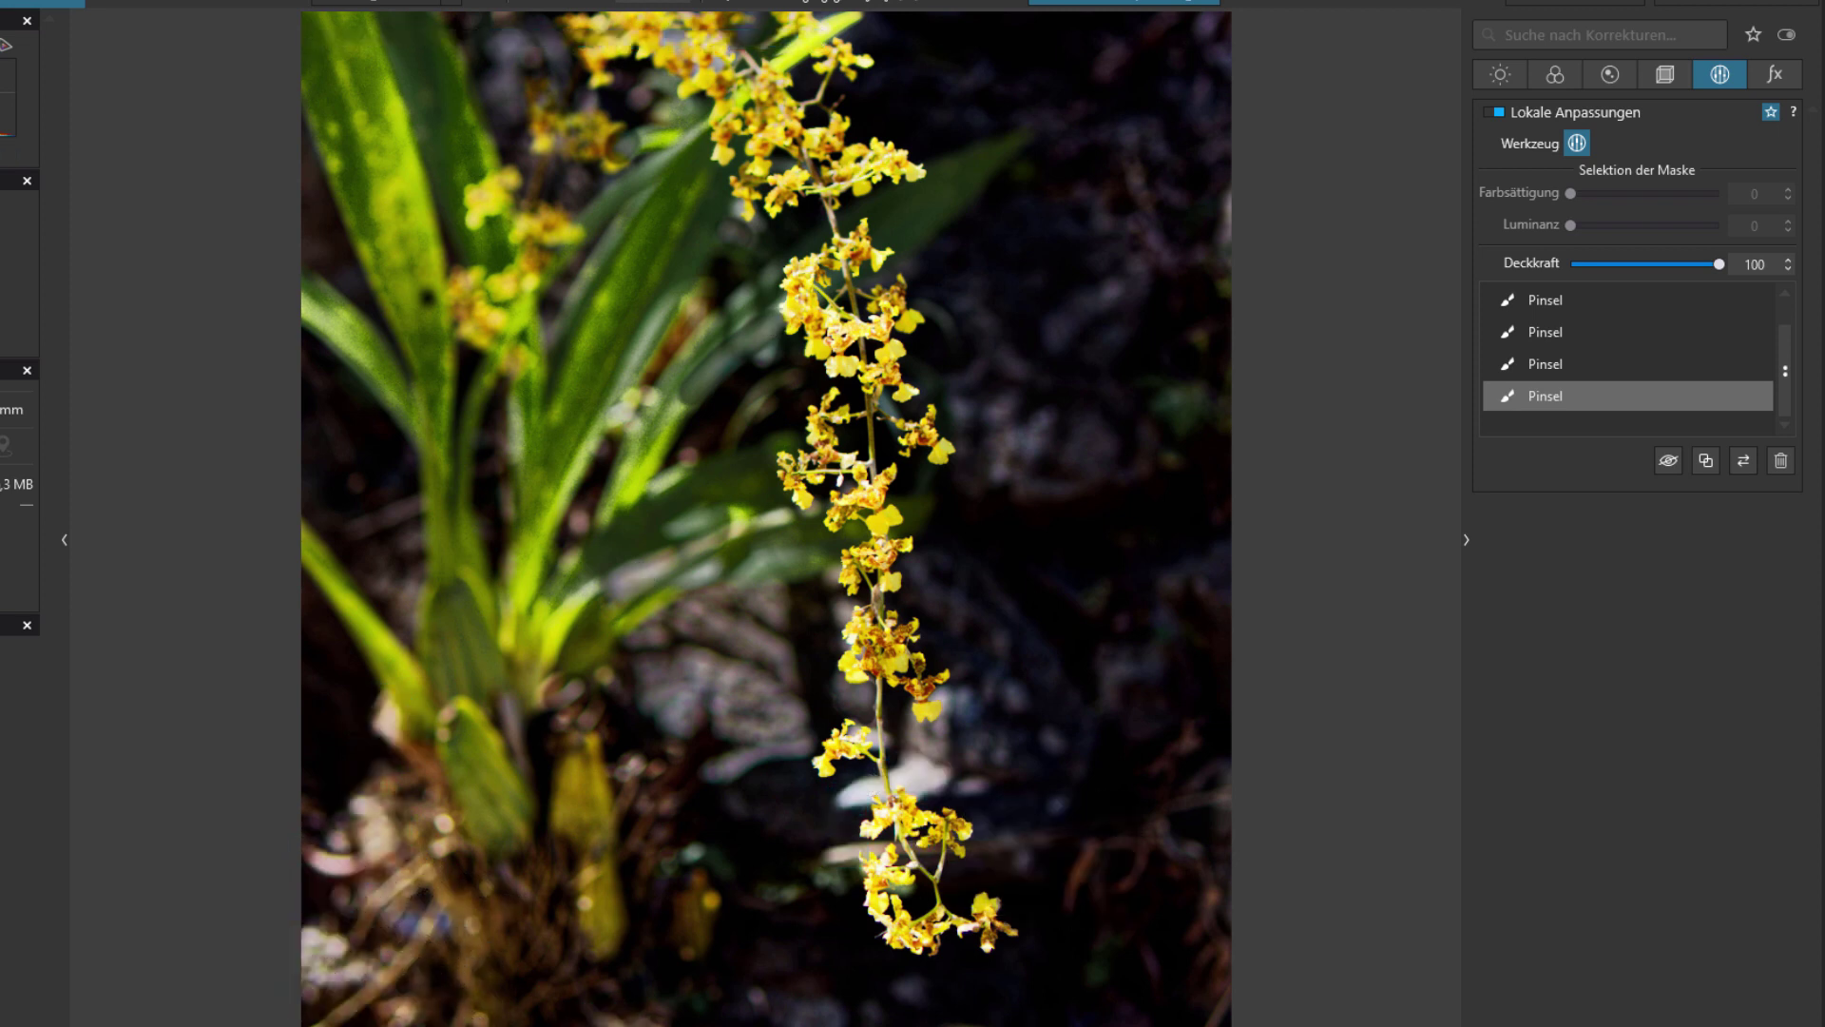
key("l")
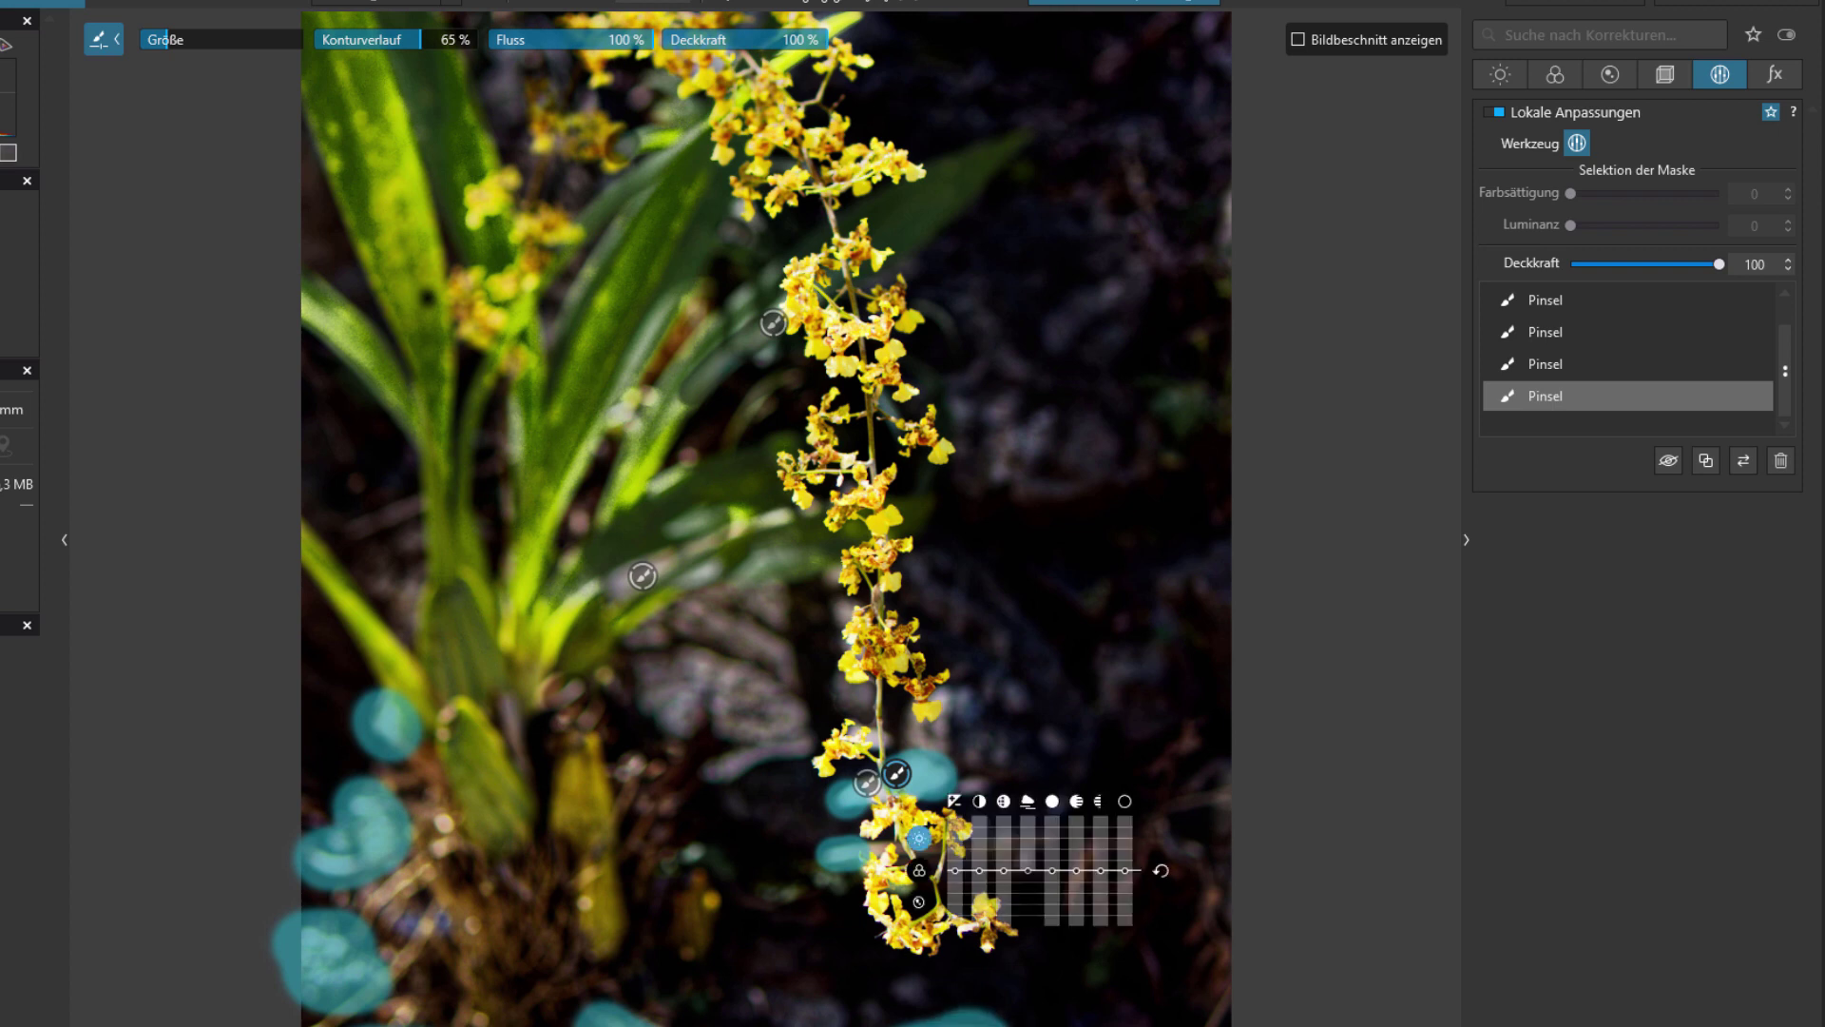
key("Escape")
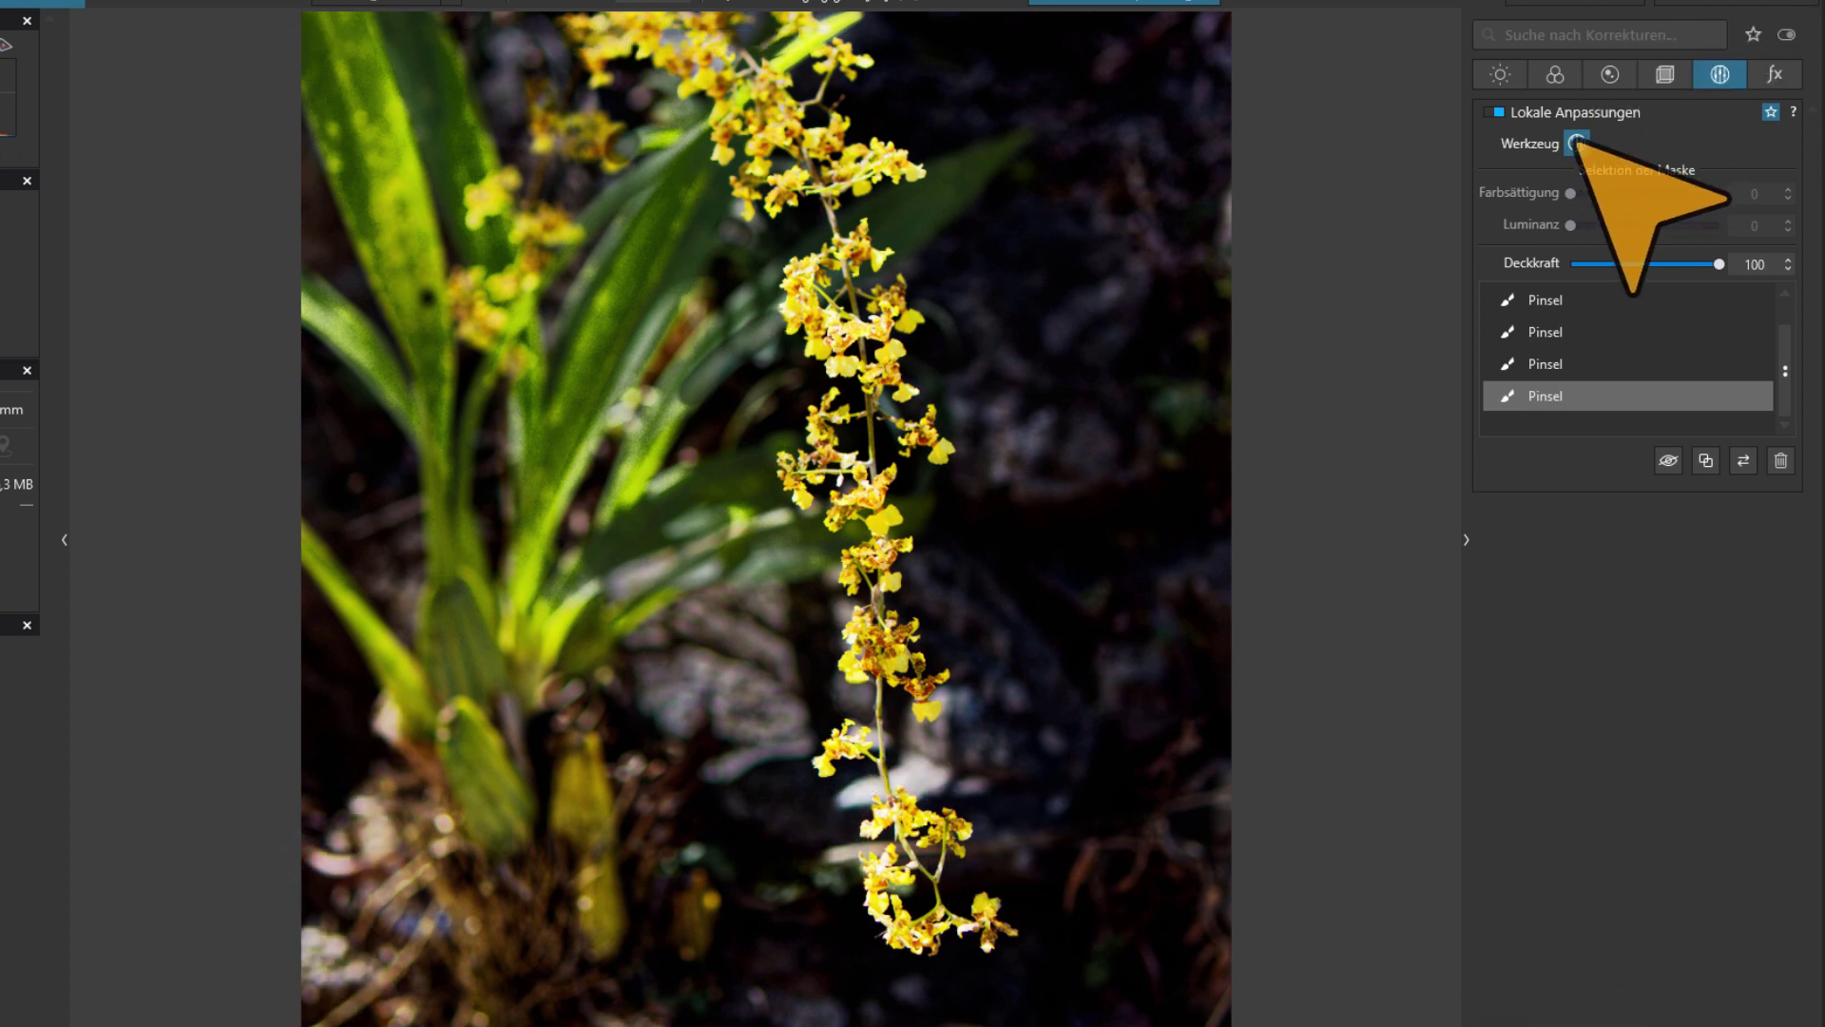
left_click(1576, 143)
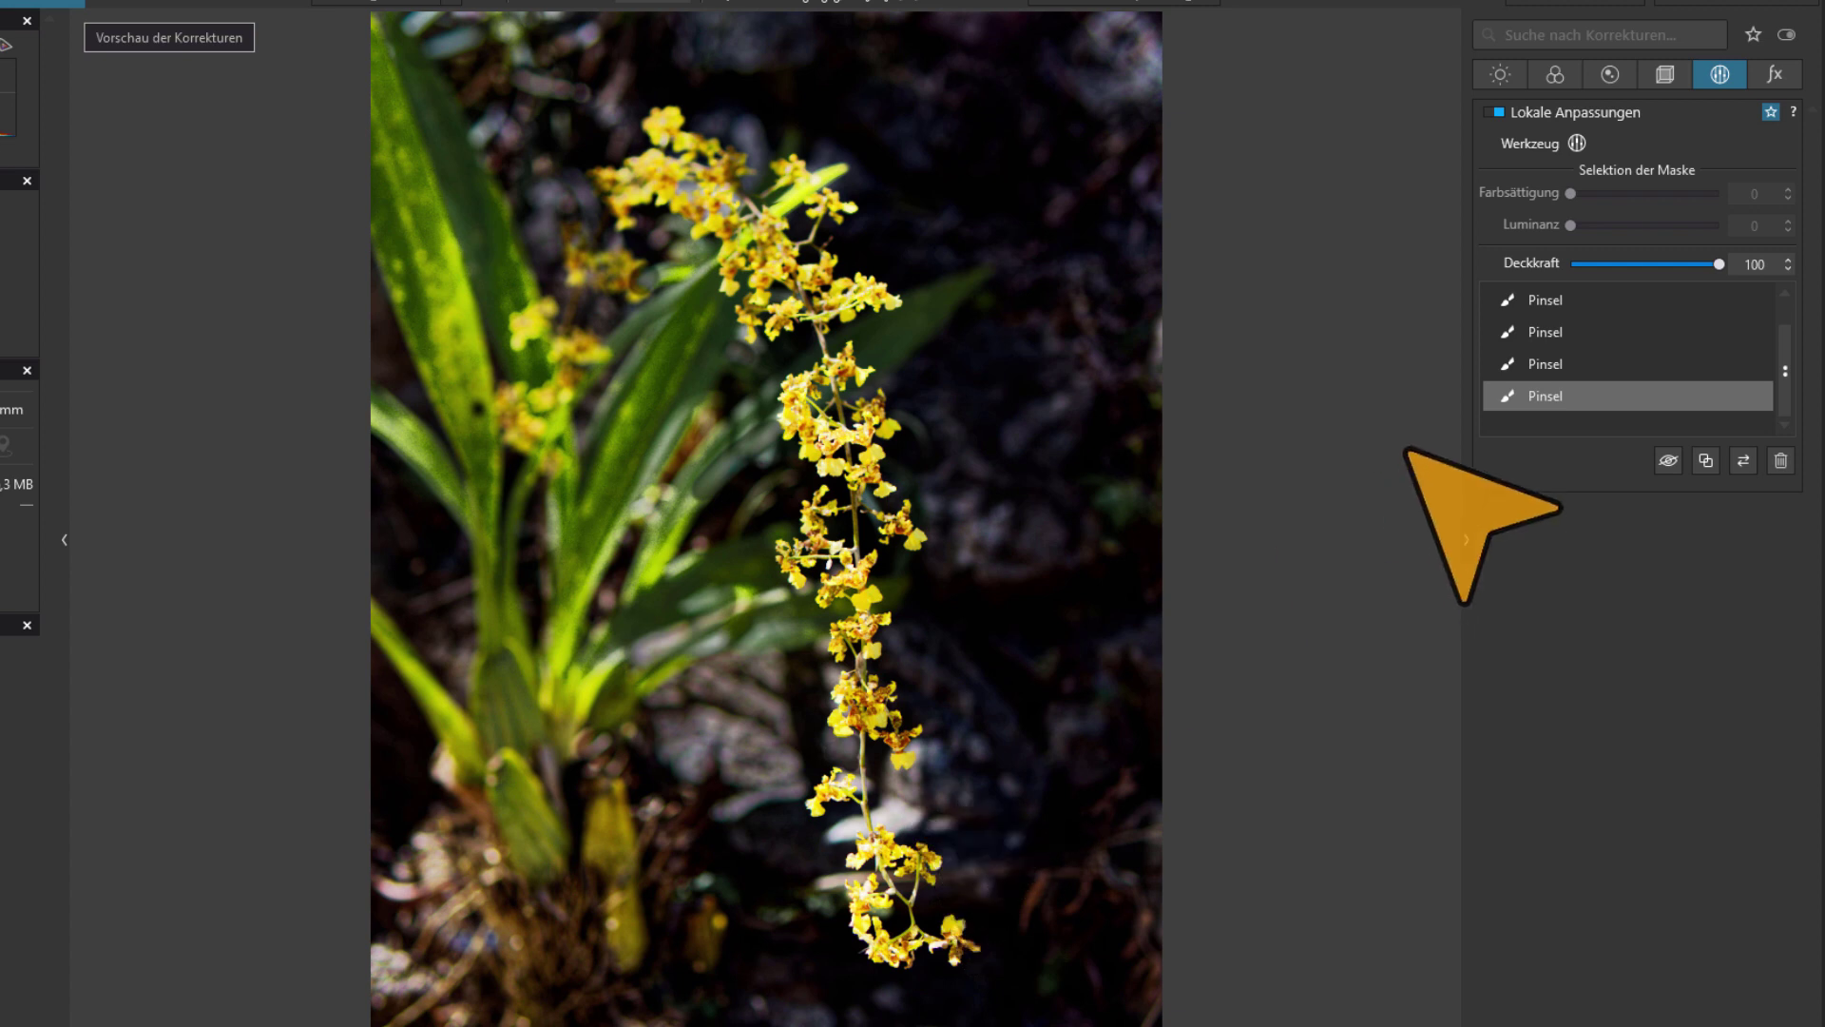
left_click(1577, 142)
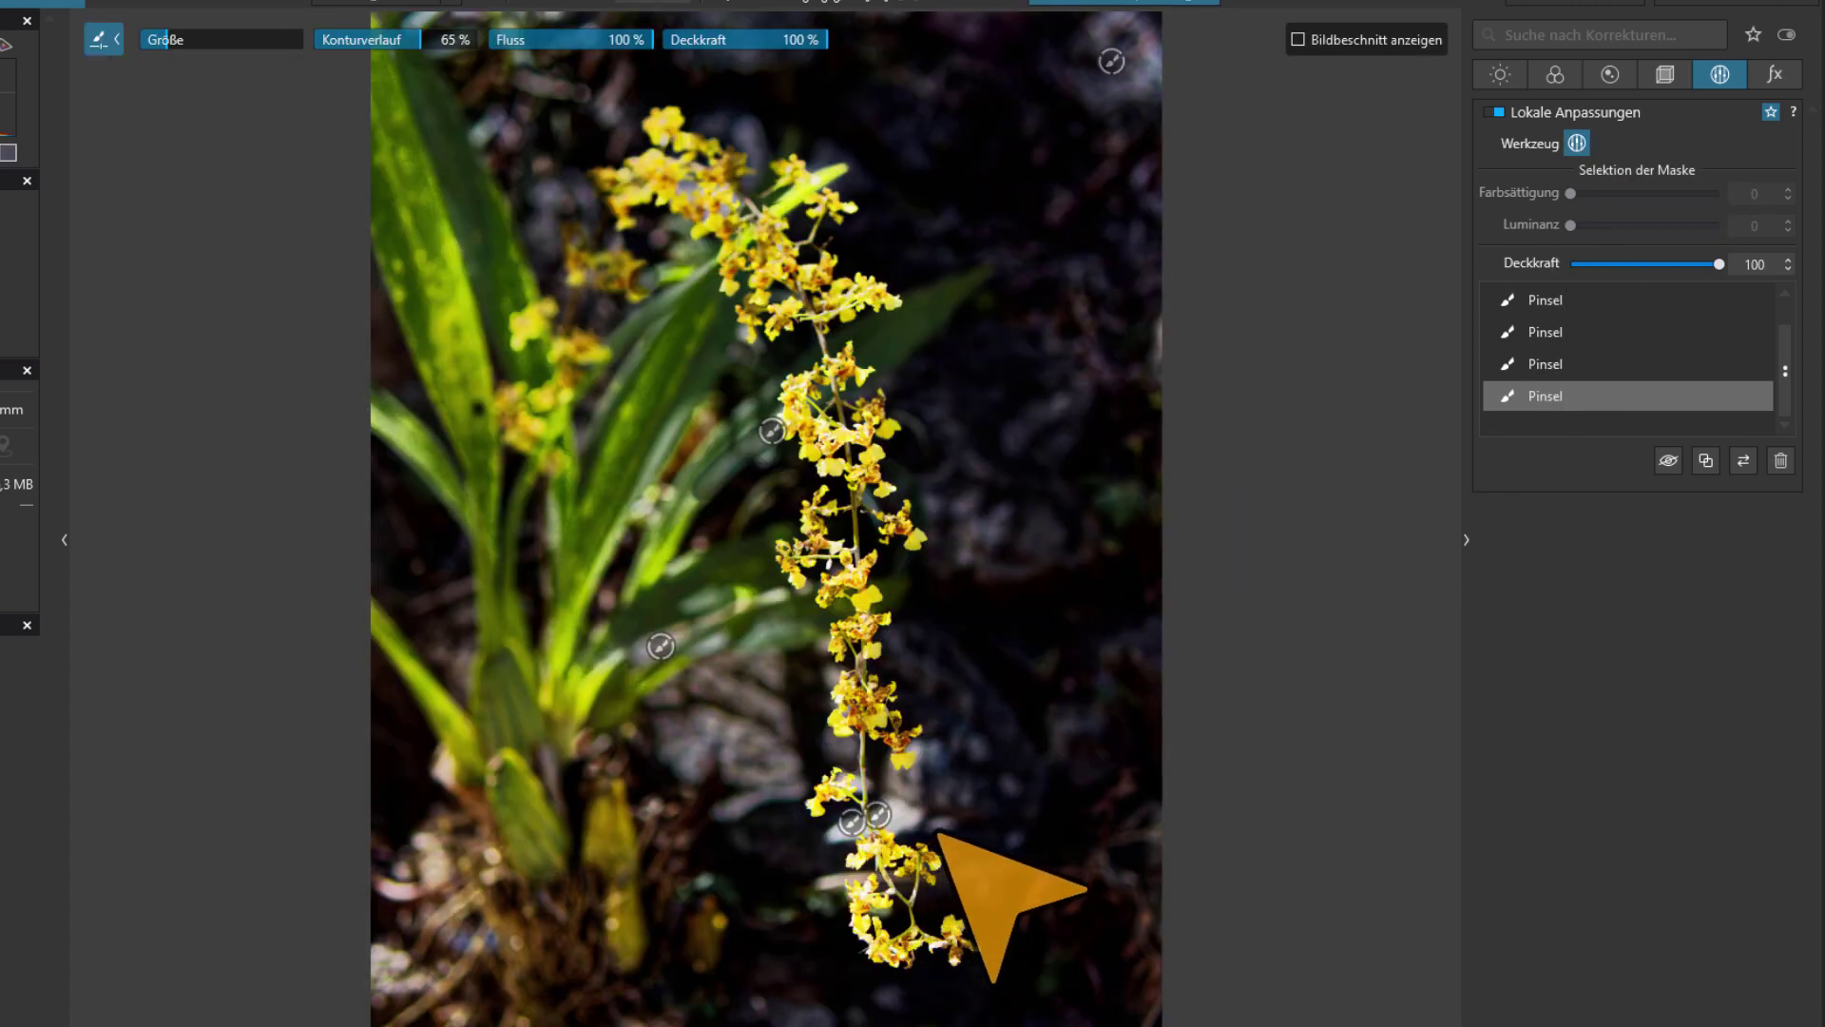
Lower the third mask's highlights to -13 and the fourth mask's to -68
scroll(941, 836, "up", 3)
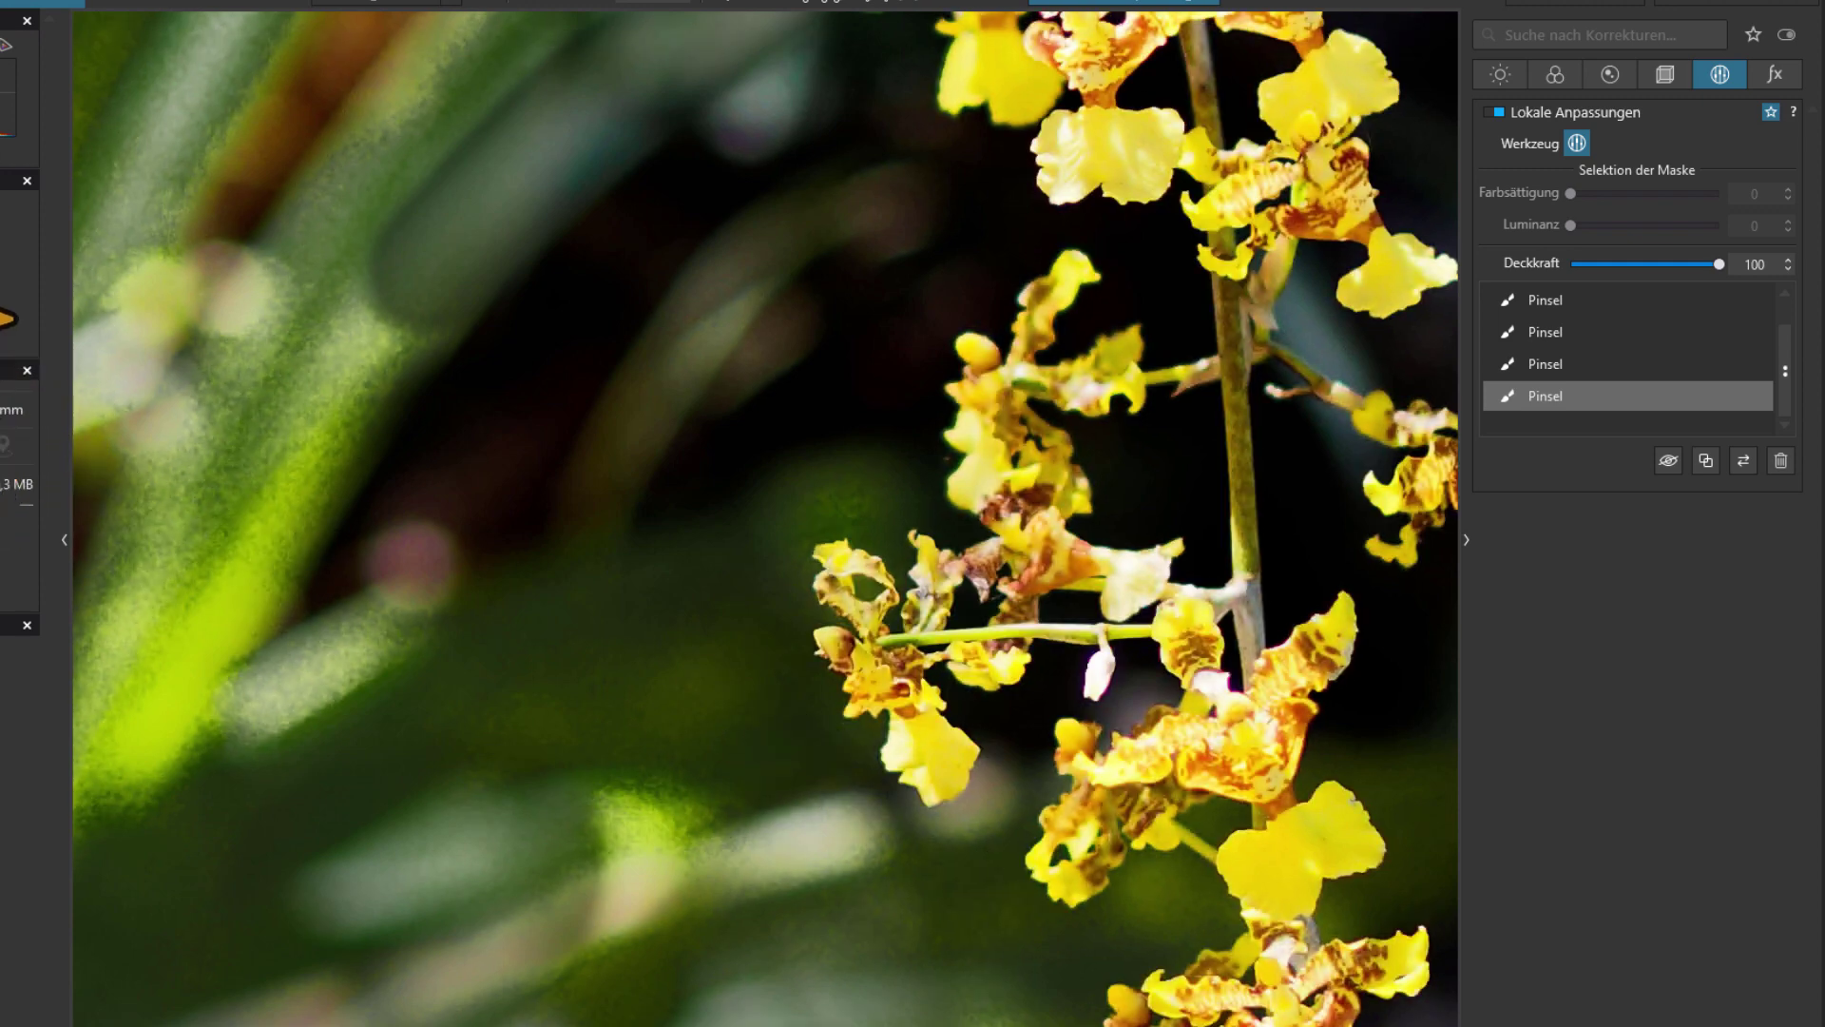
scroll(765, 519, "up", 2)
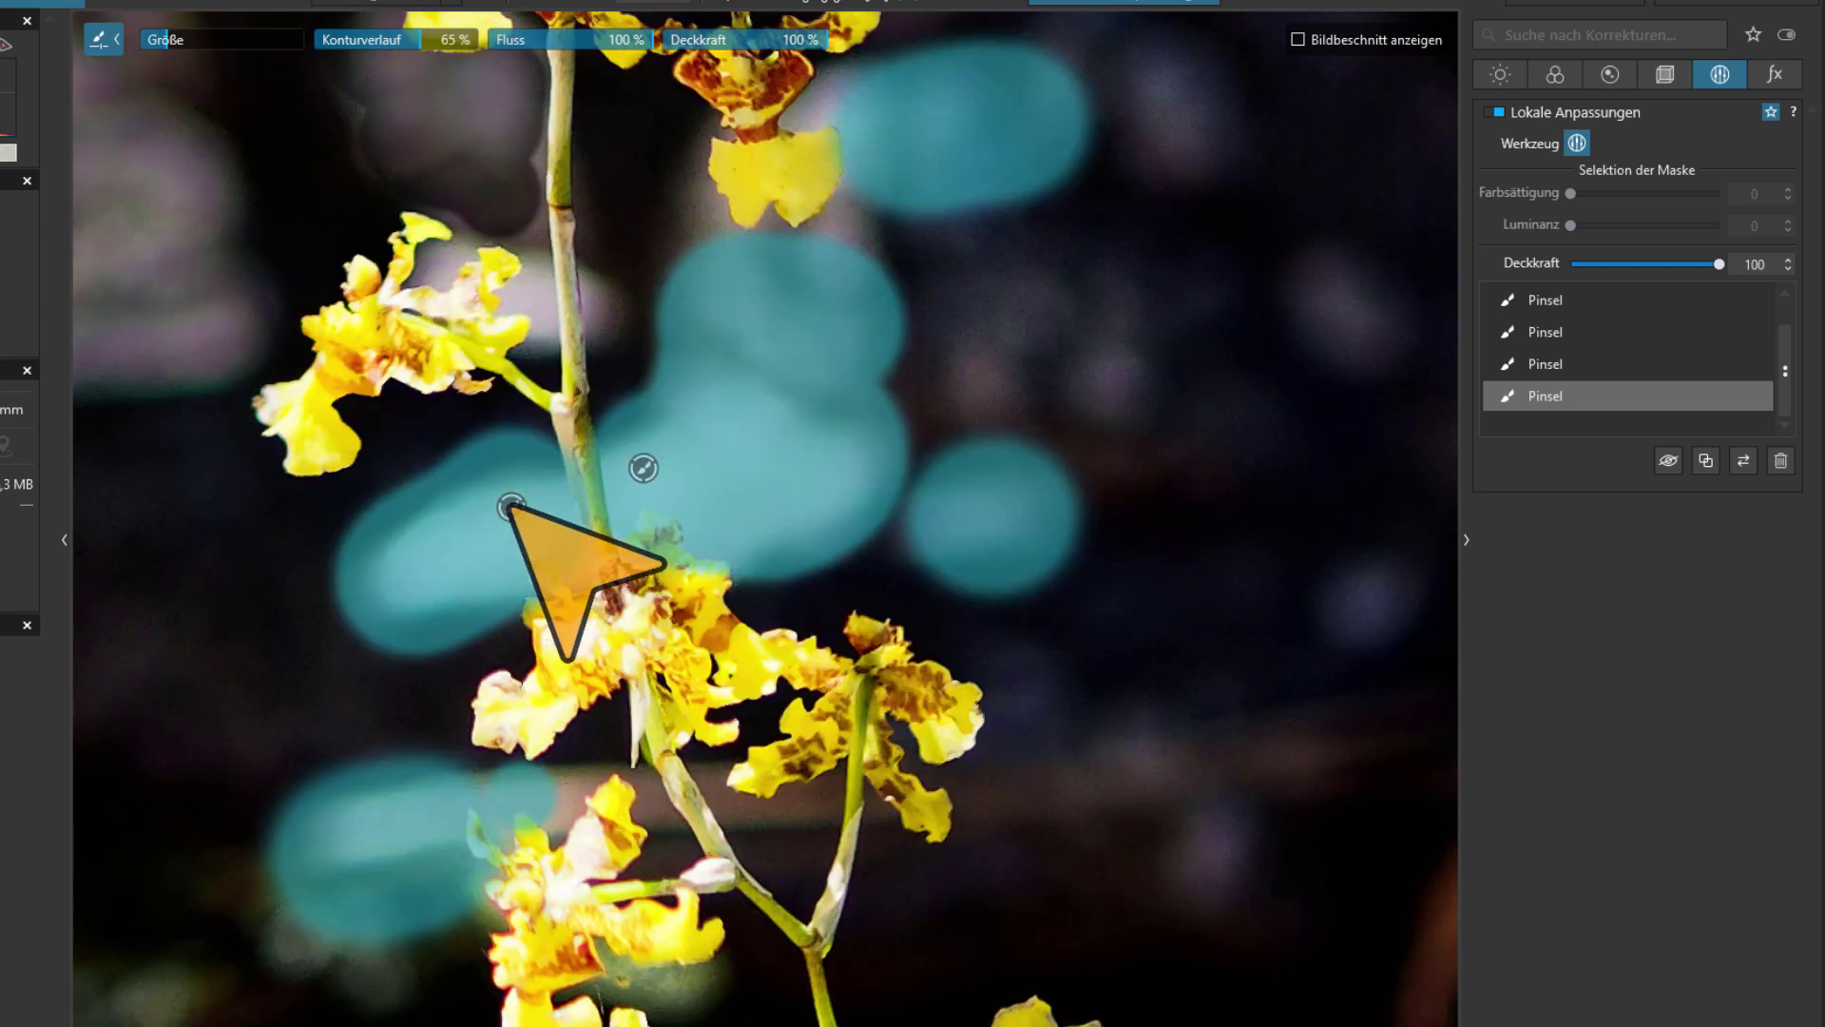
left_click(510, 507)
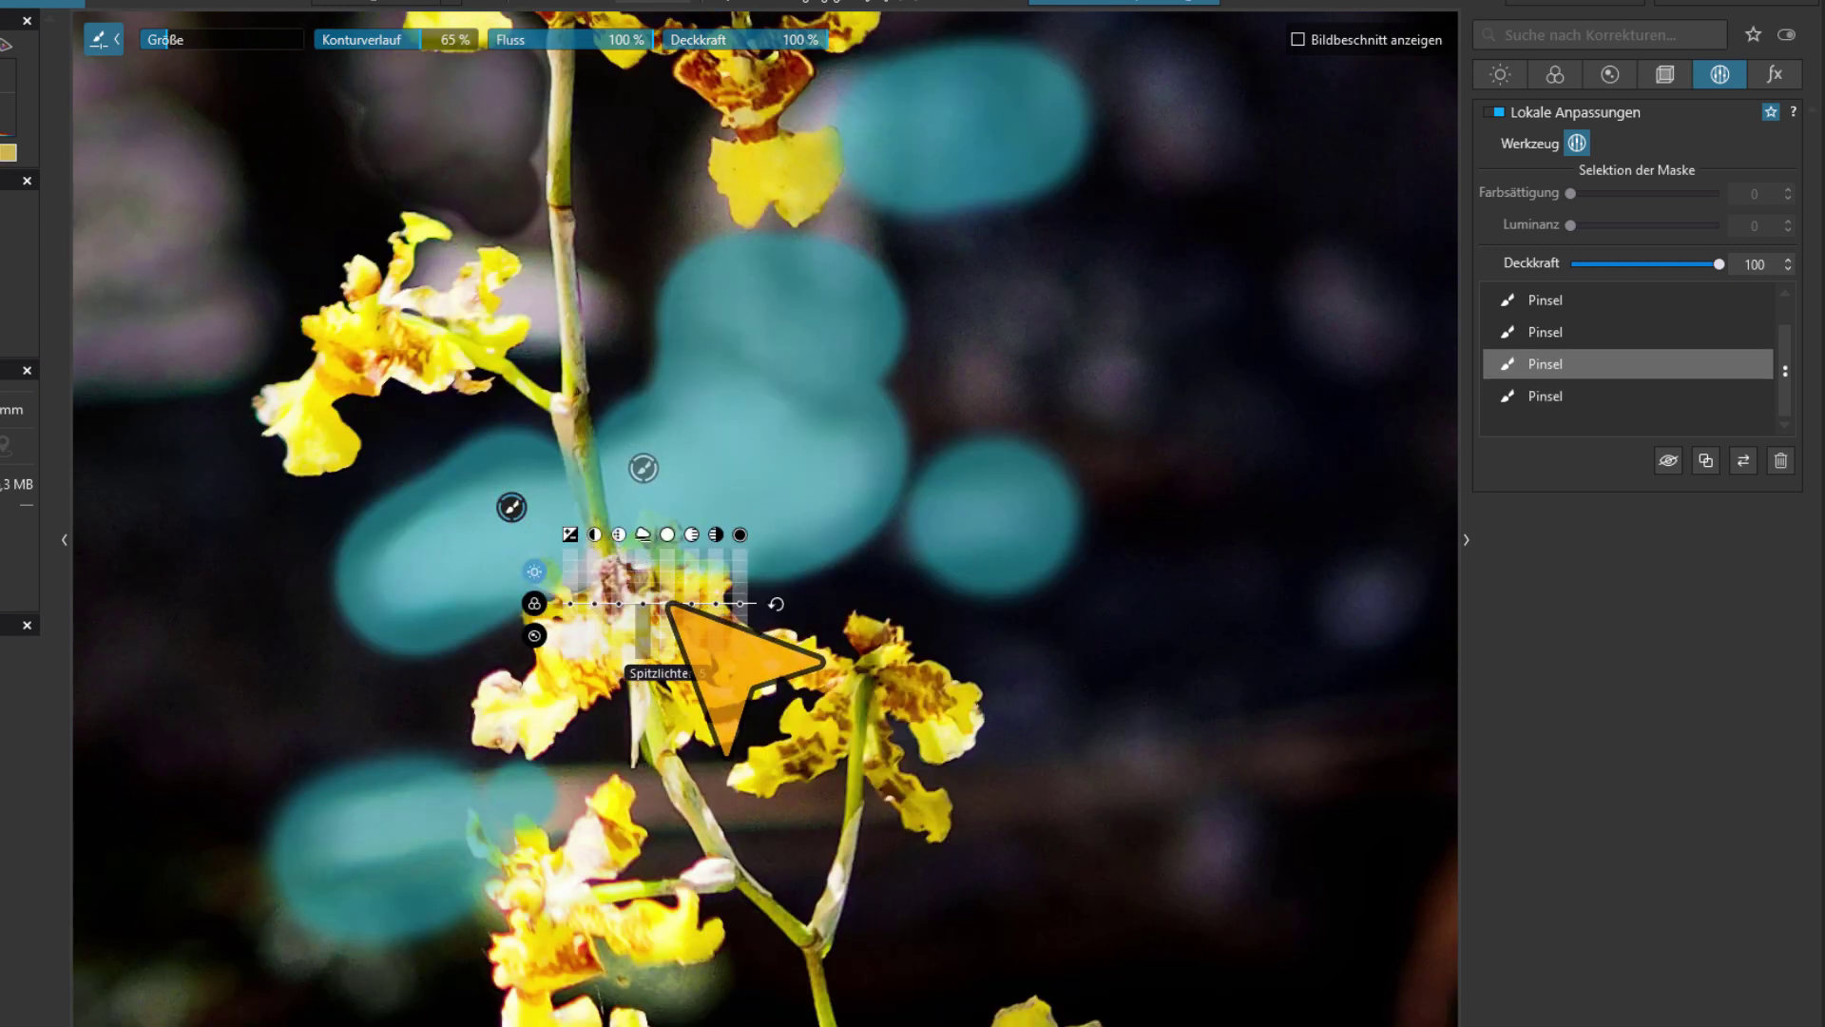
mouse_move(669, 604)
left_mouse_down()
mouse_move(671, 638)
mouse_move(699, 639)
mouse_move(646, 608)
left_mouse_up()
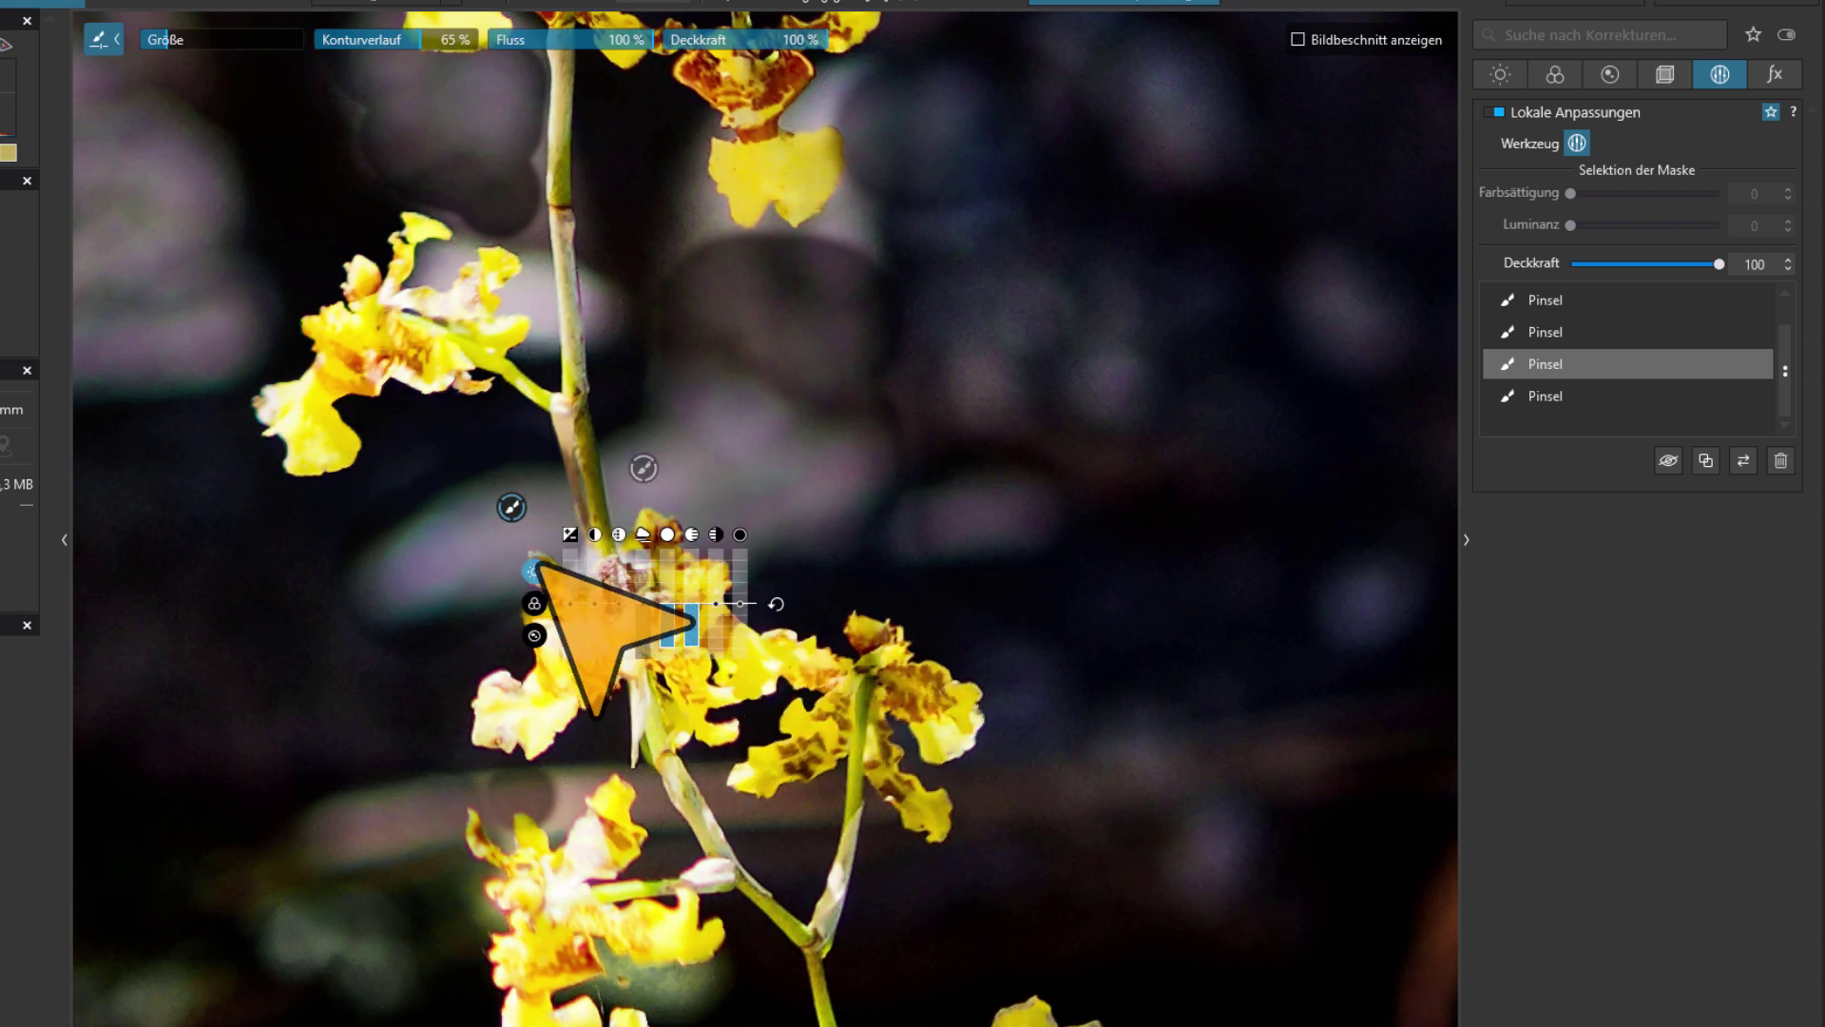
left_click(644, 468)
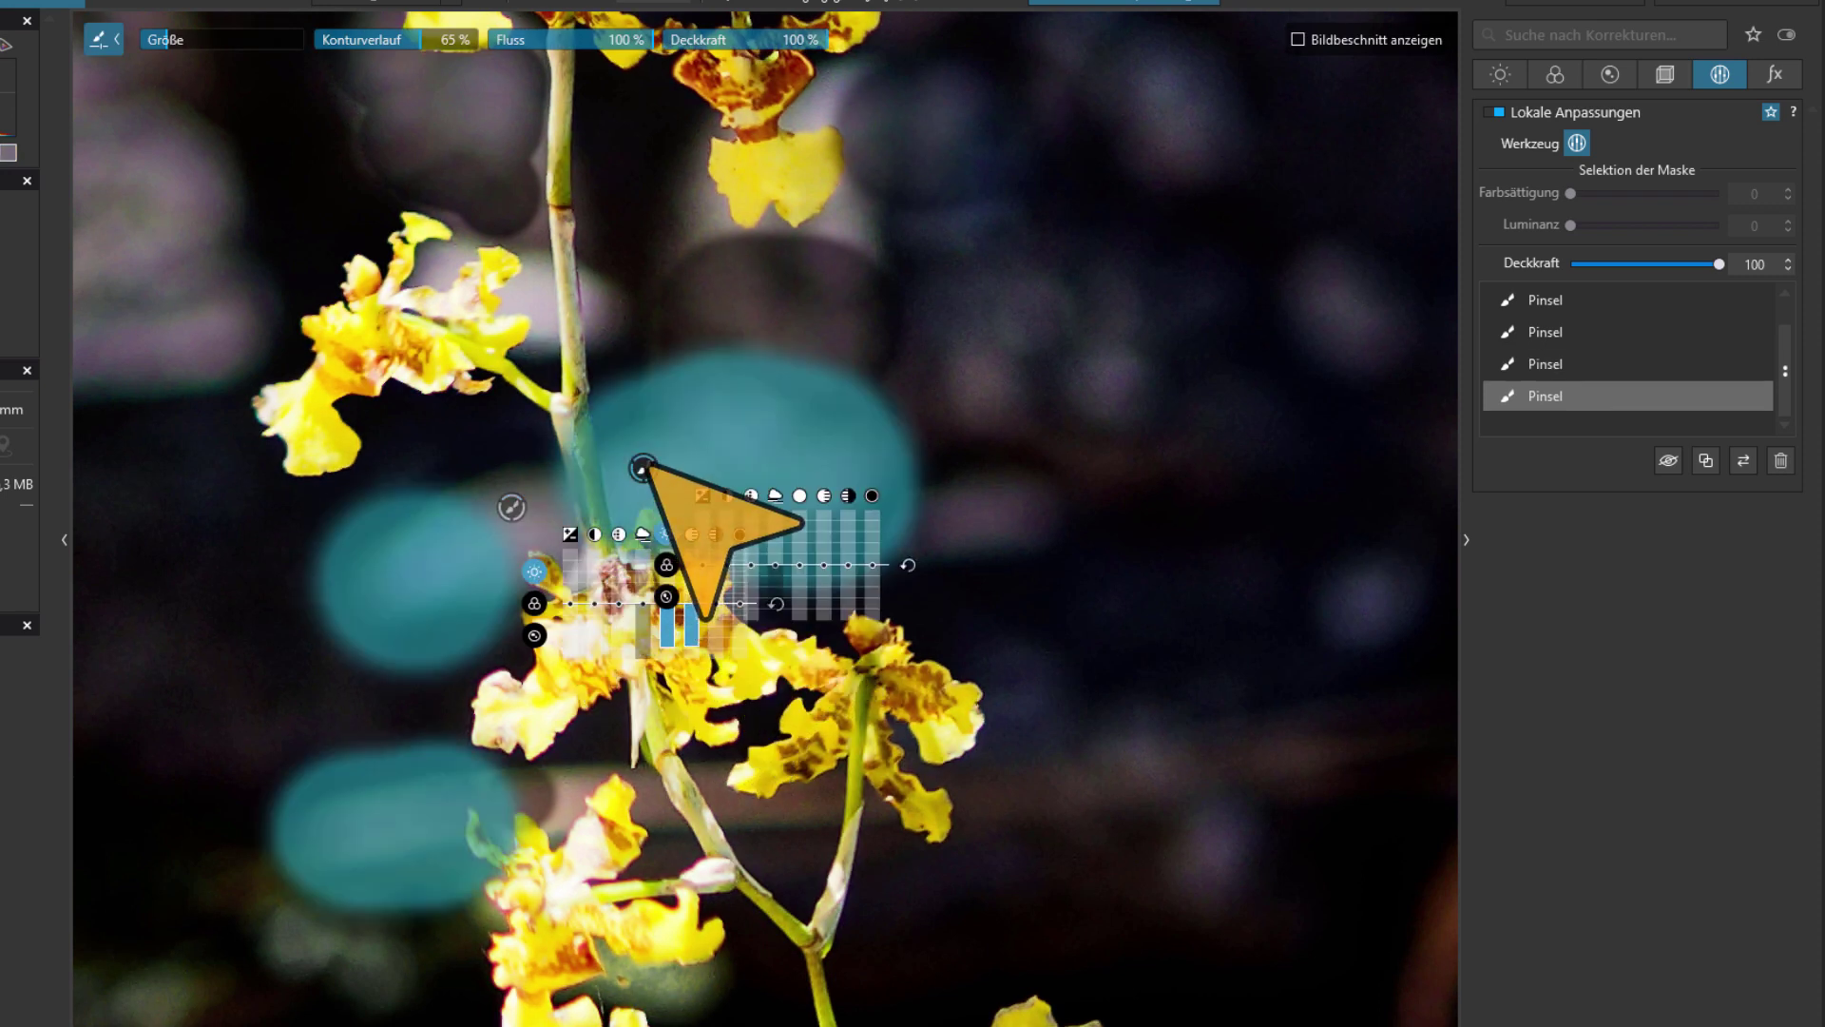
mouse_move(800, 570)
left_mouse_down()
mouse_move(803, 613)
mouse_move(832, 584)
mouse_move(834, 608)
left_mouse_up()
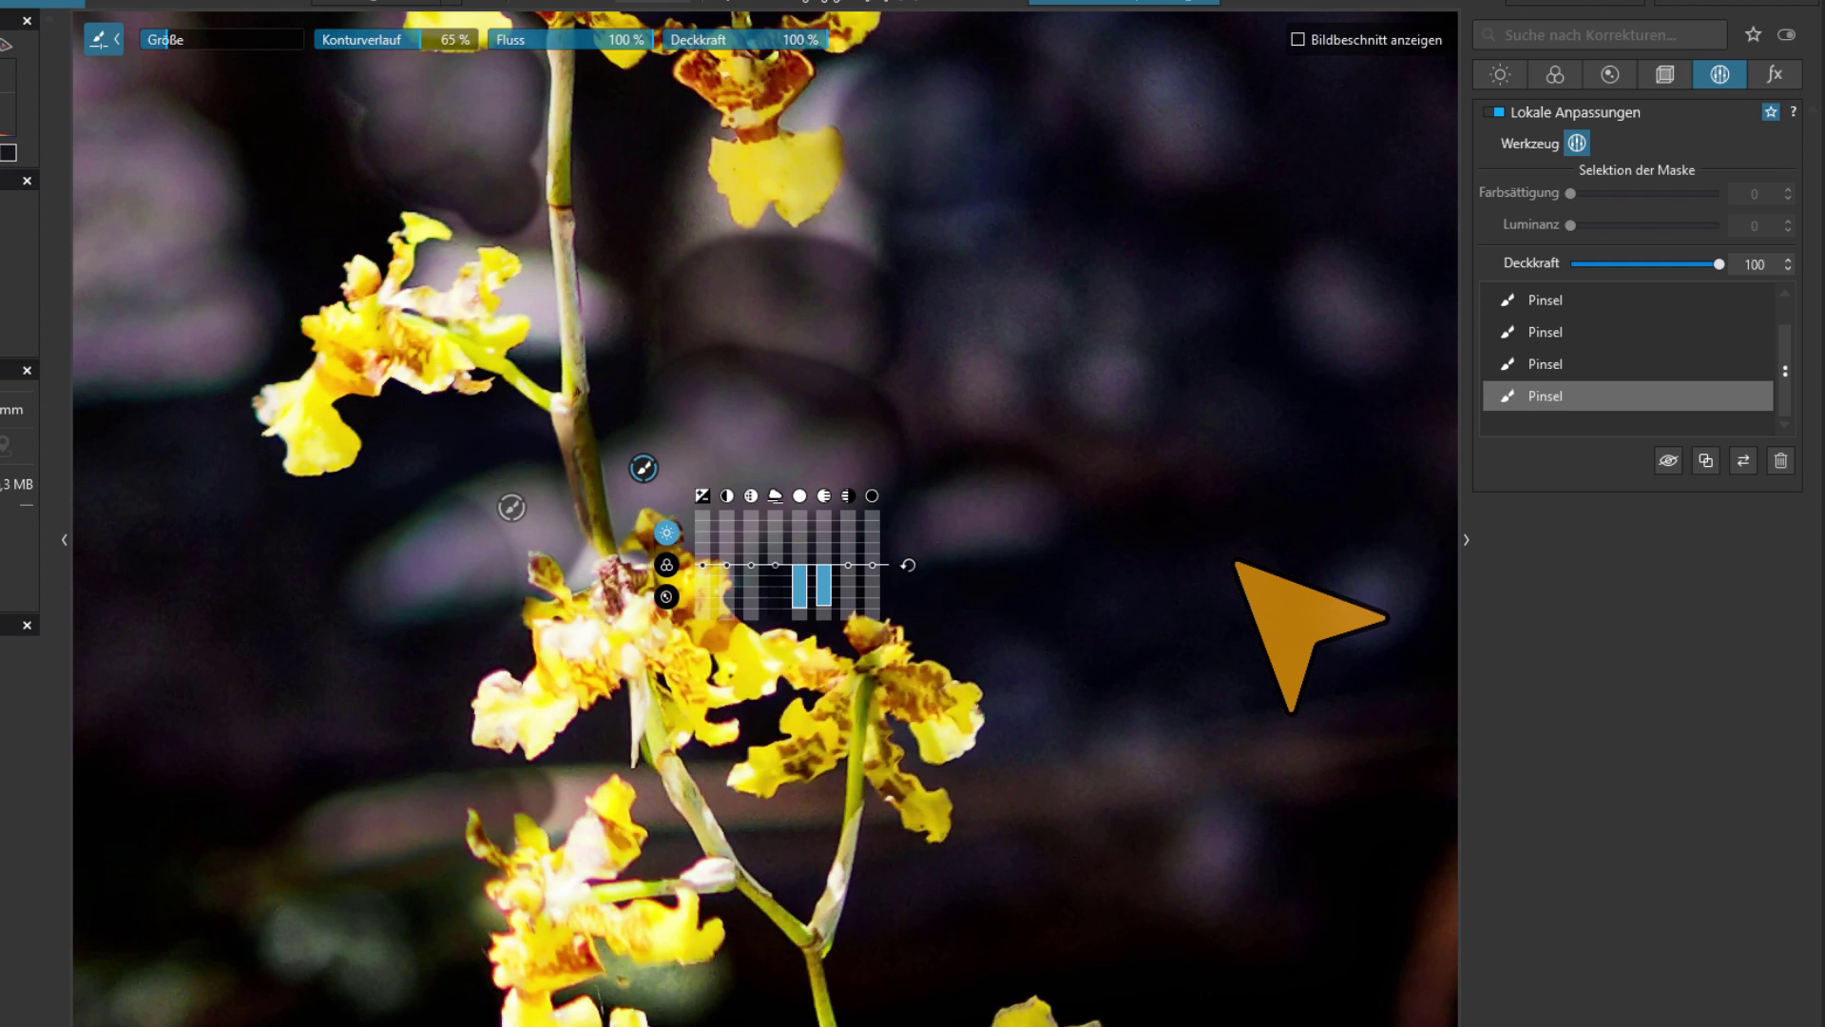
key("ctrl+0")
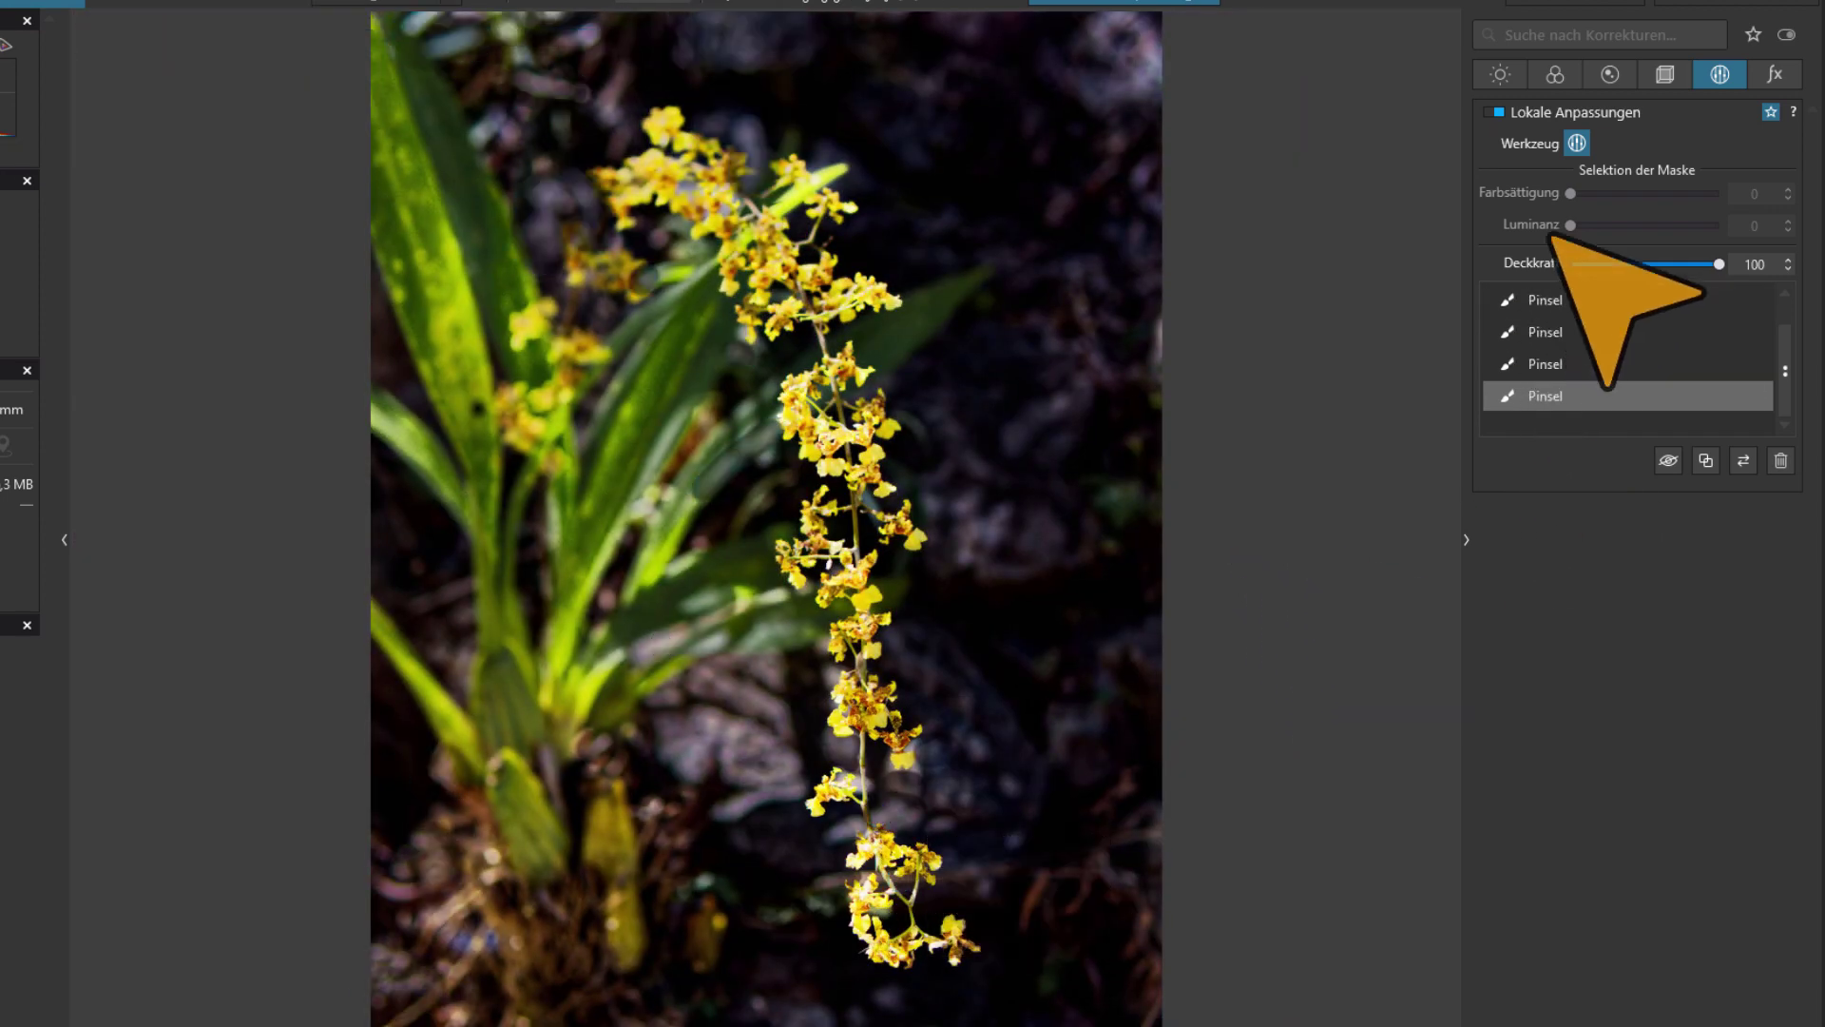
Preview the brush corrections, then bring up the radial local-adjustment tool wheel over the photo
left_click(1581, 141)
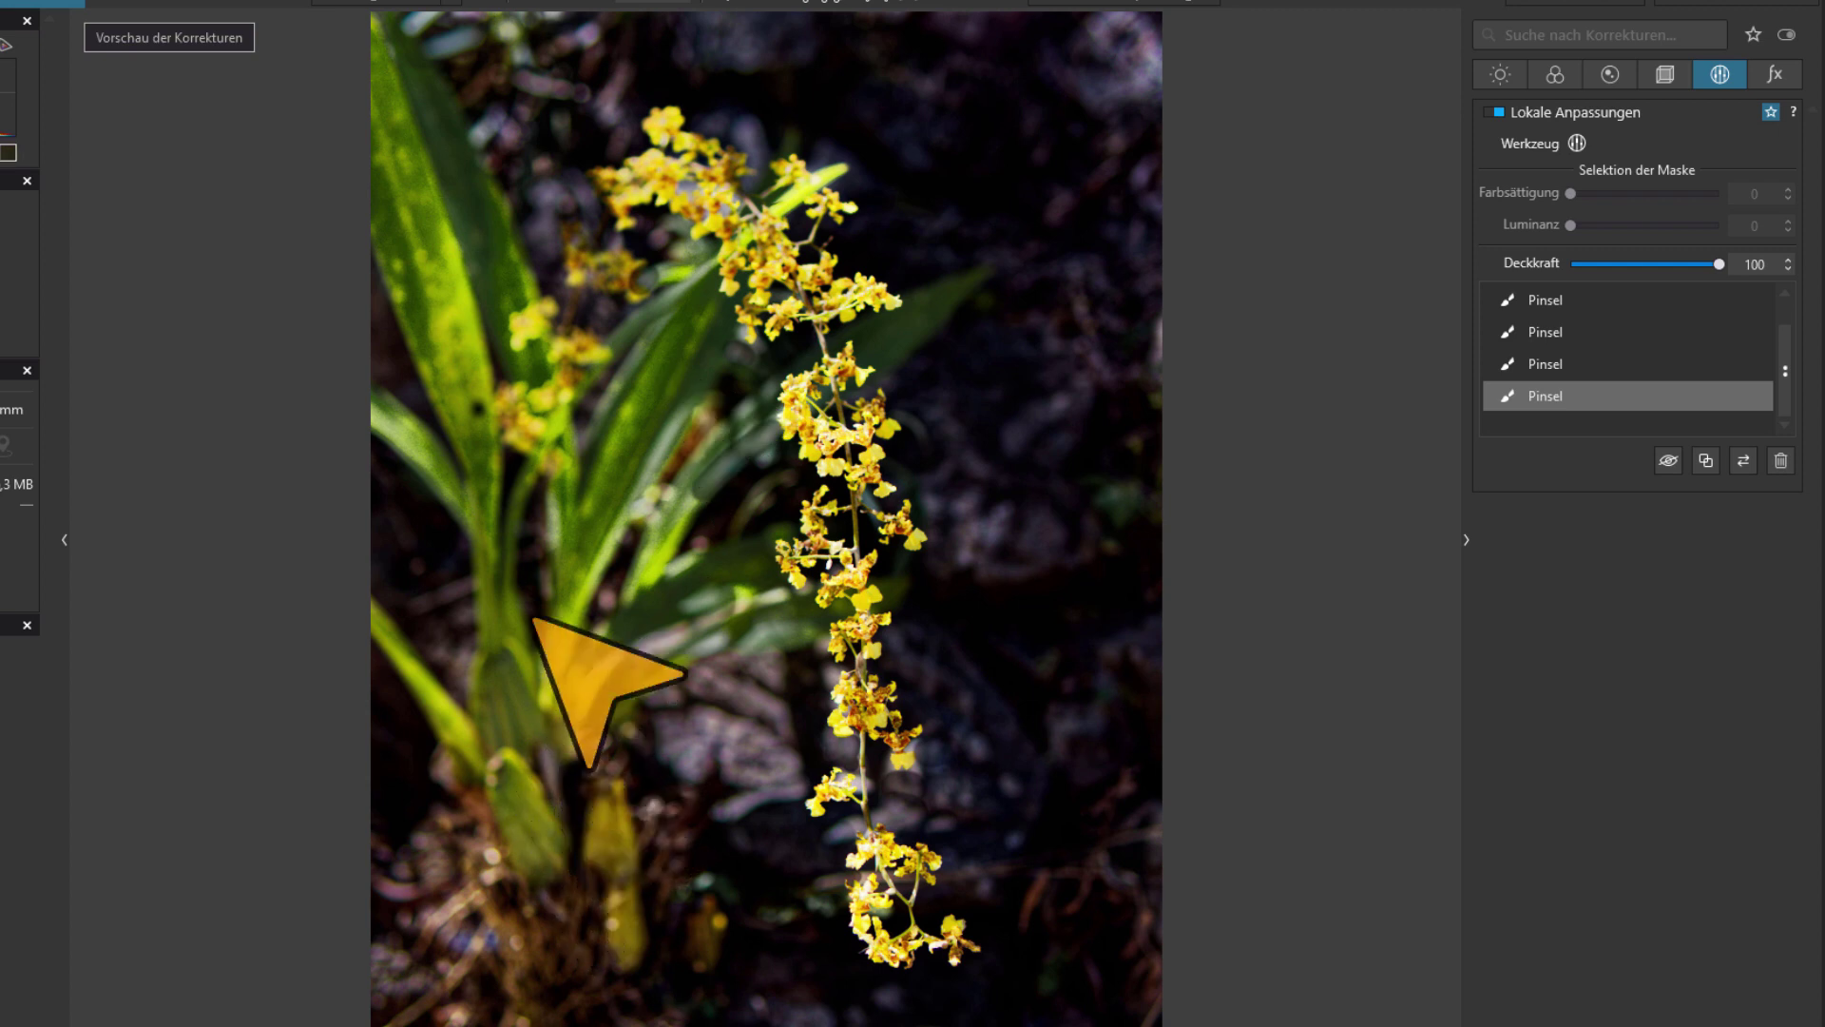
right_click(448, 305)
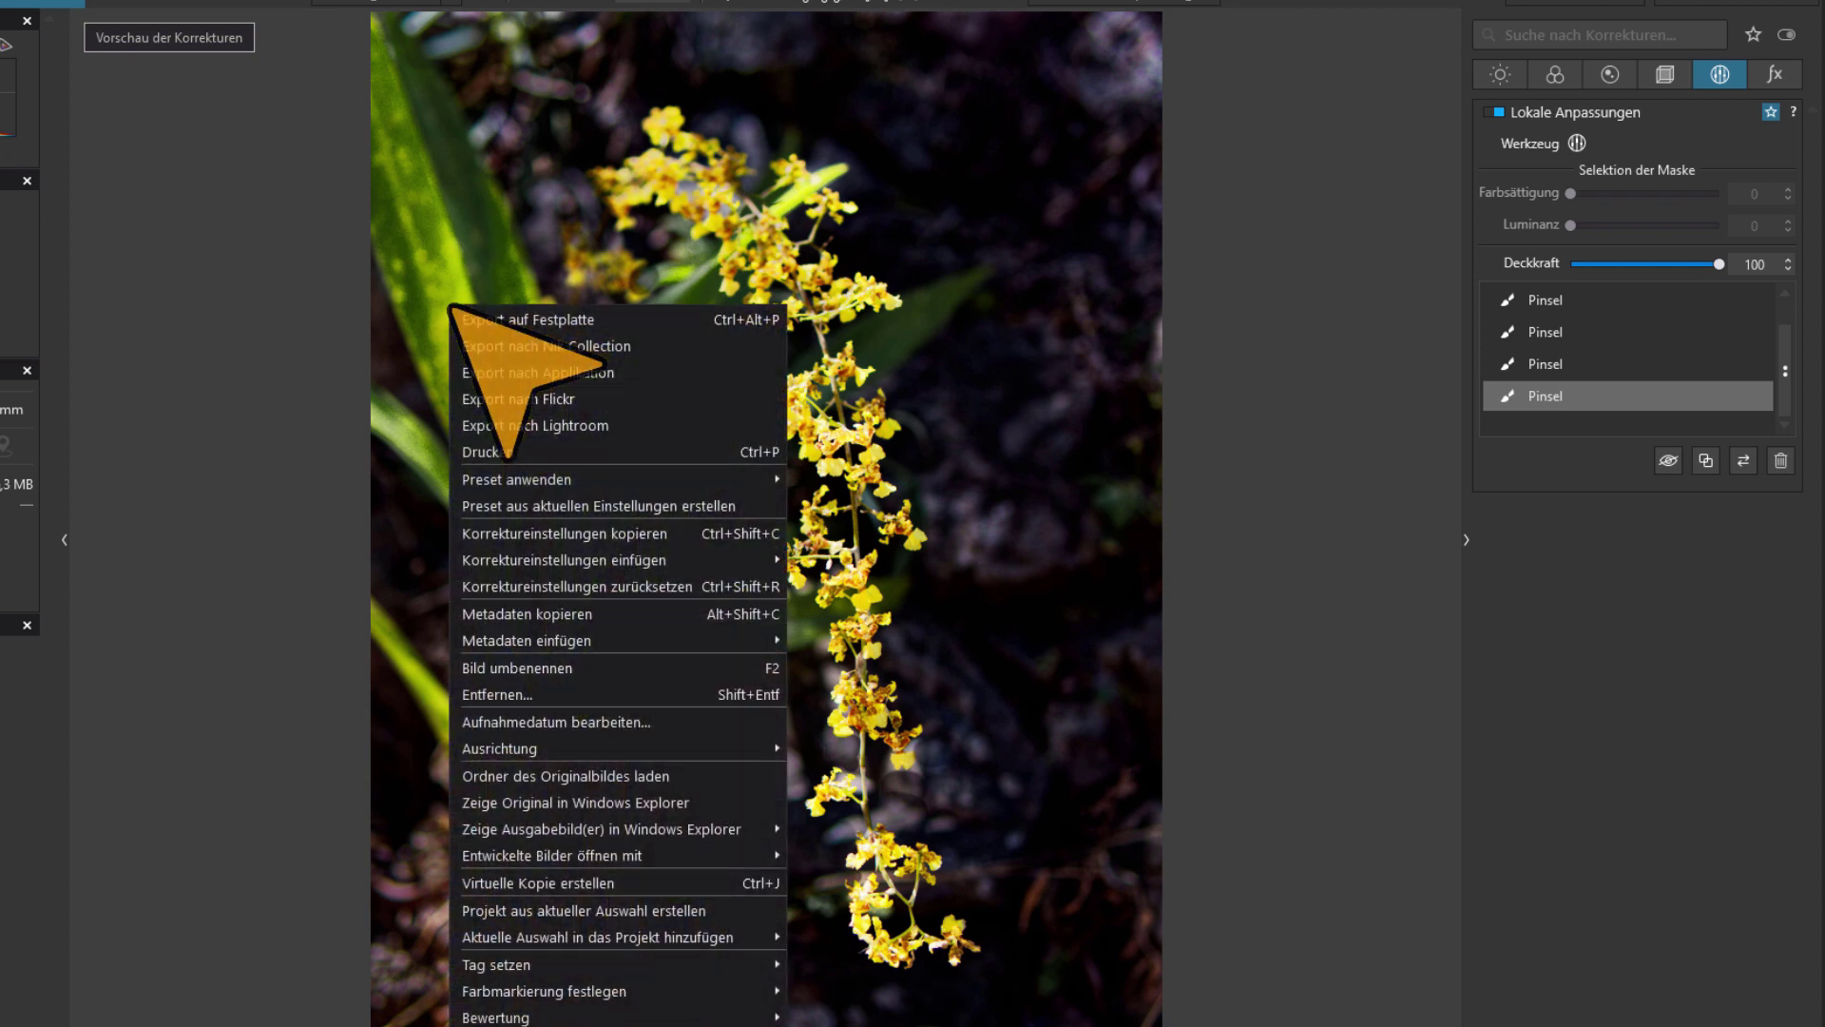
left_click(1577, 142)
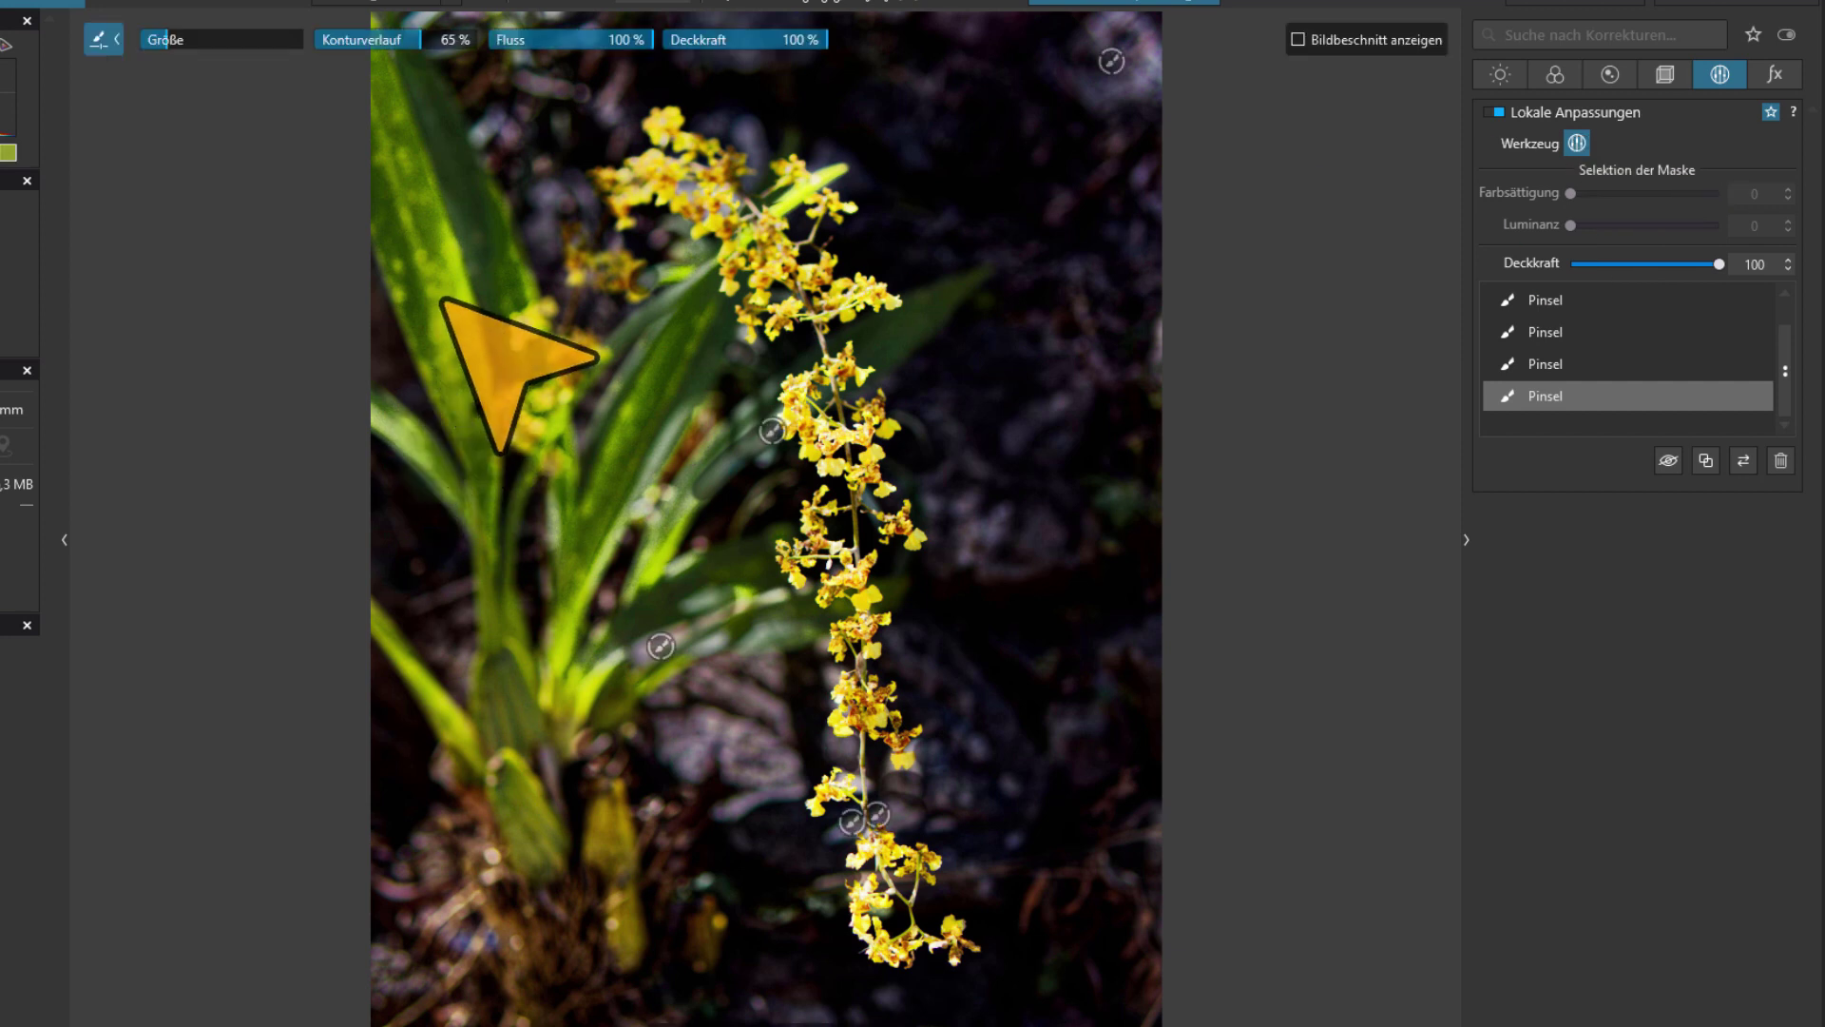
right_click(441, 298)
Place a control point on the upper-left leaves and enlarge its radius
left_click(417, 232)
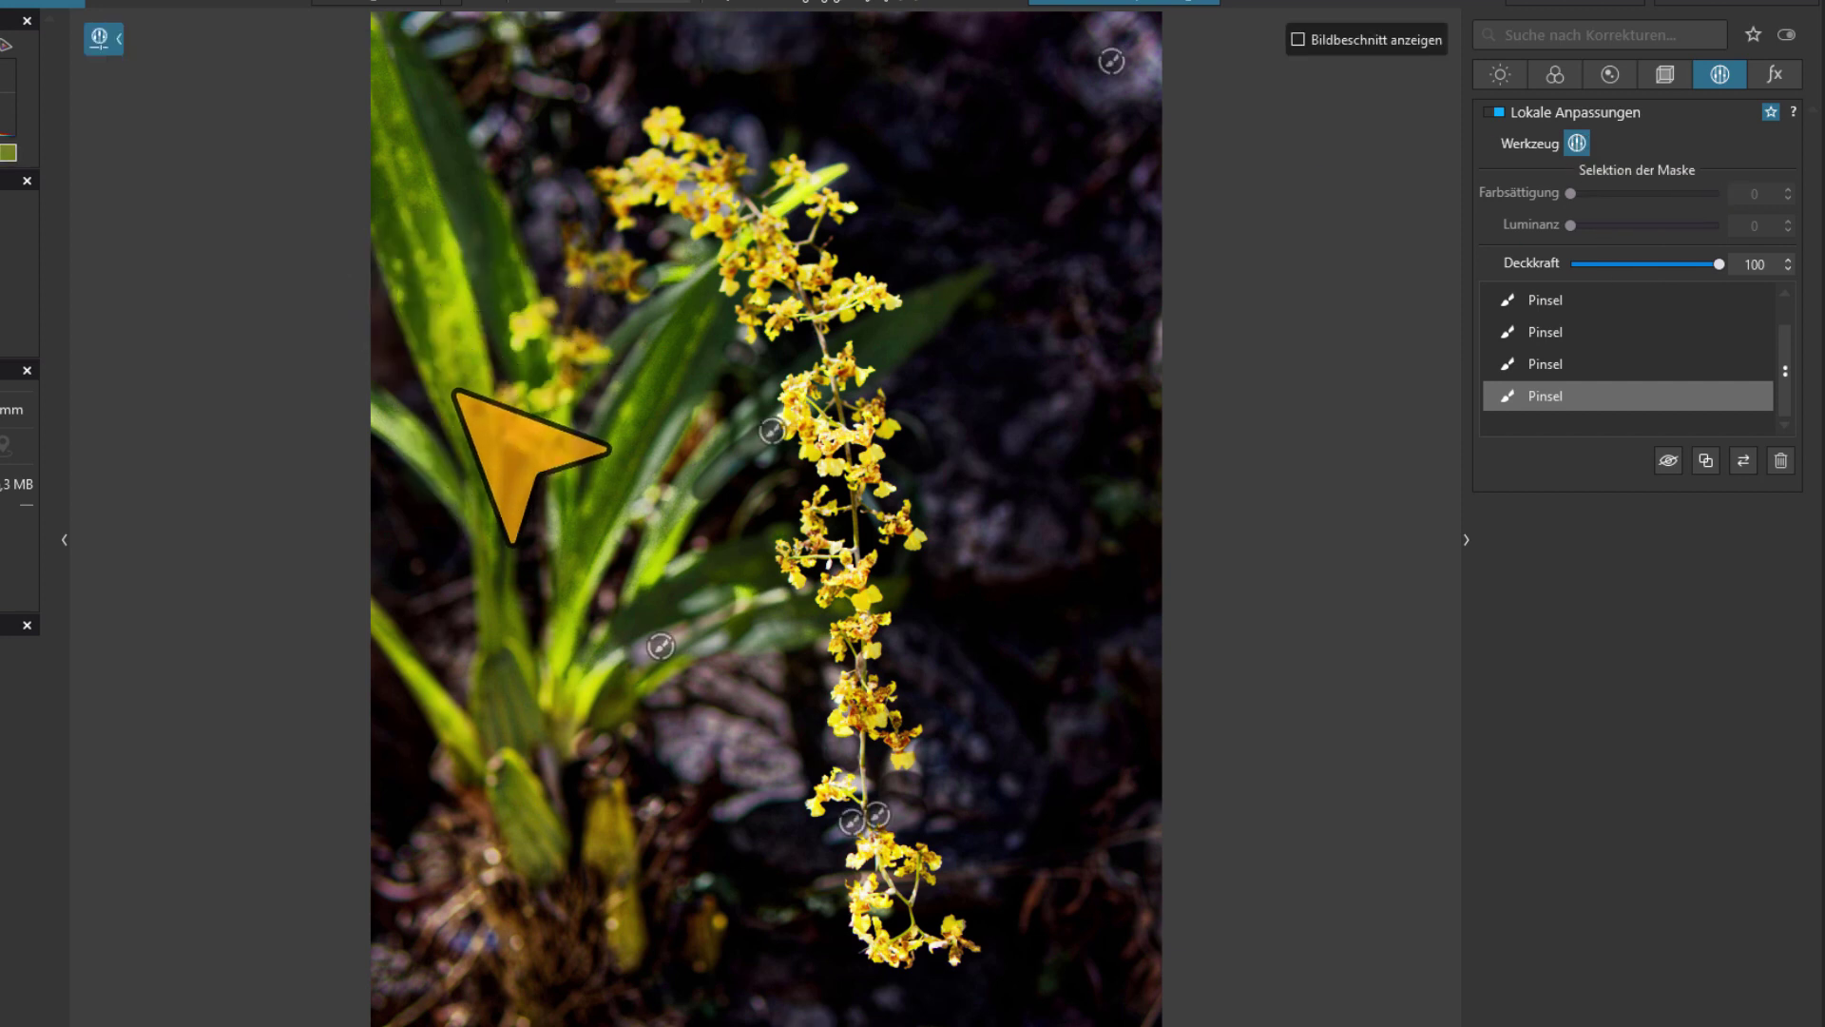
left_click(456, 168)
left_click_drag(443, 228, 383, 330)
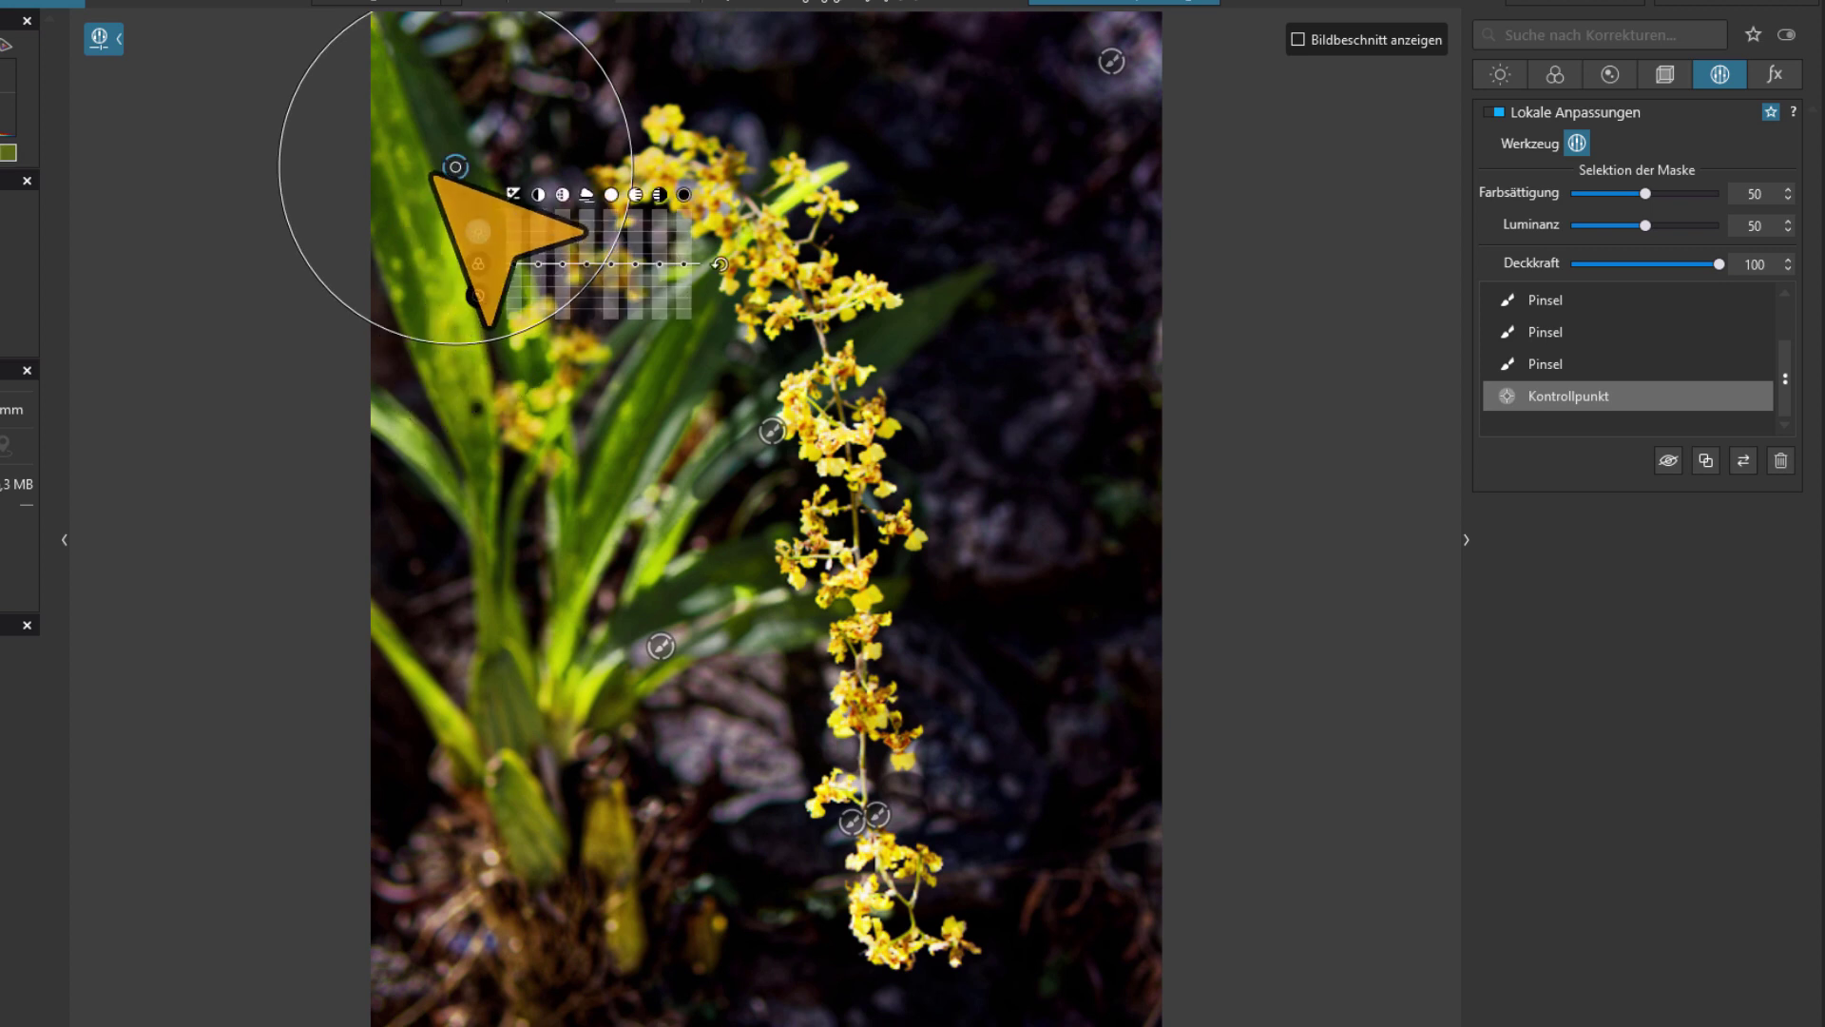
left_click_drag(456, 167, 447, 156)
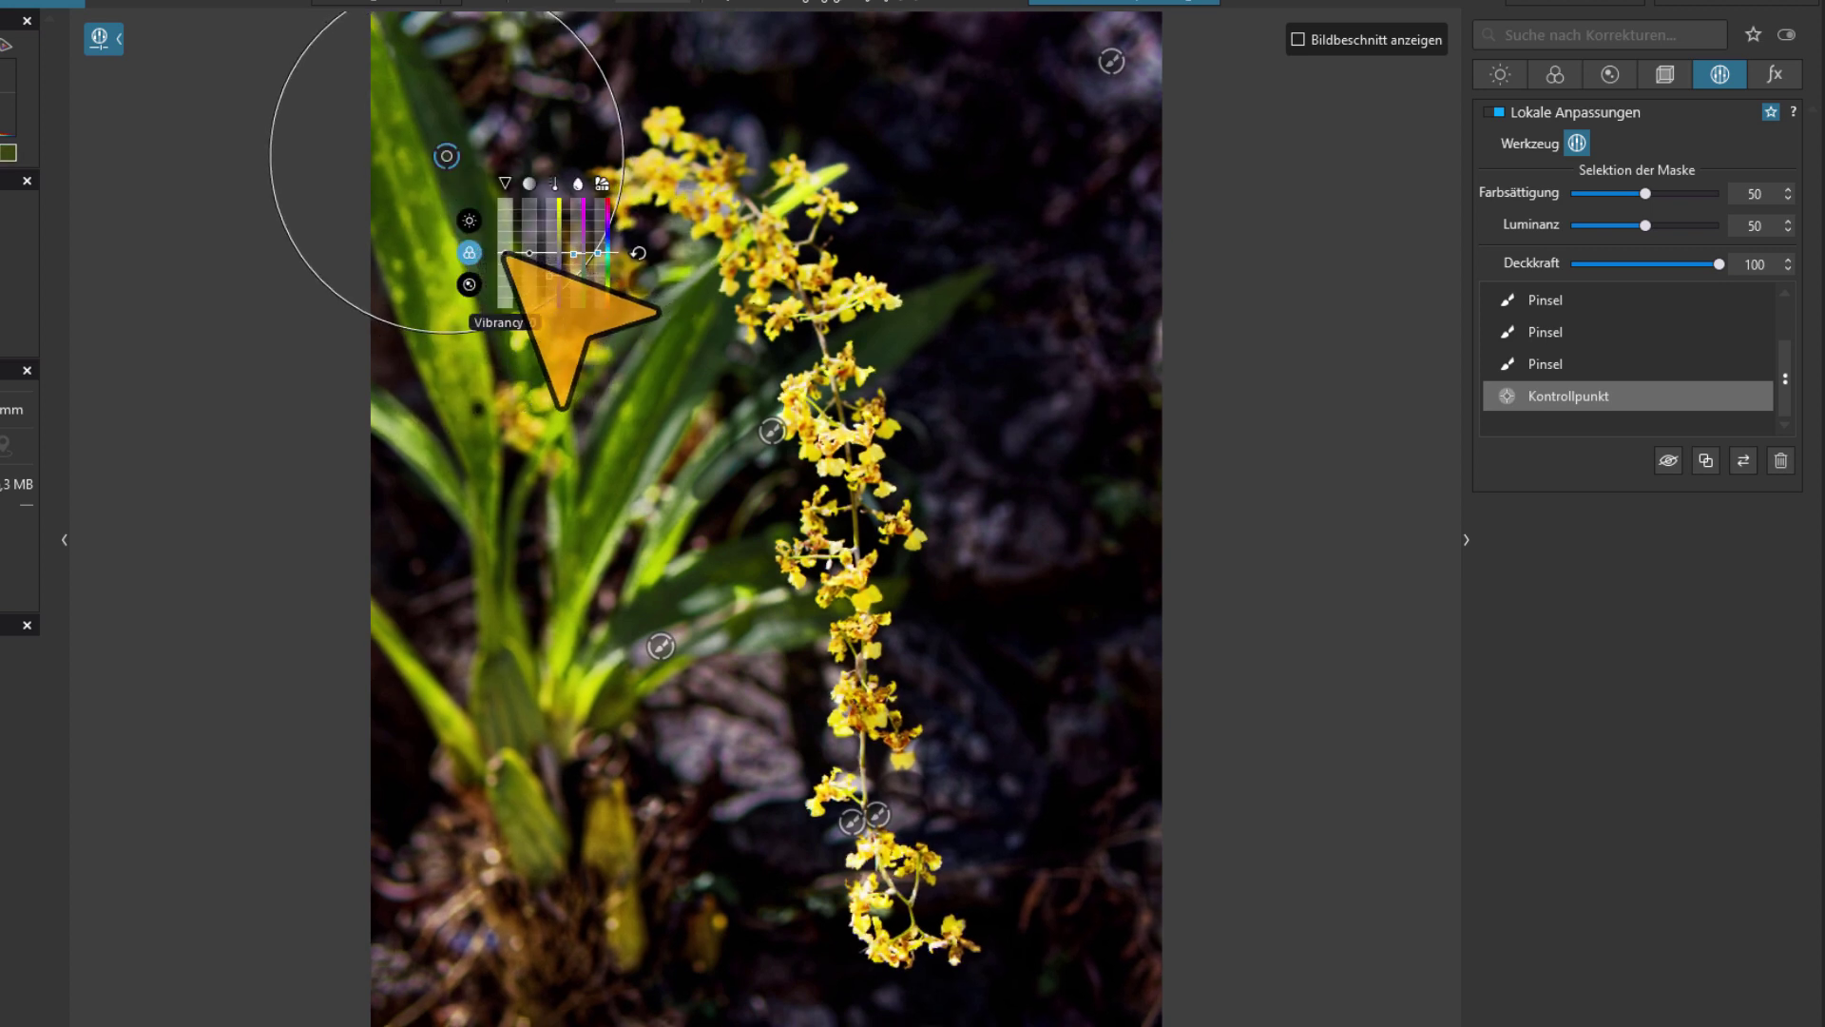
Set the point's saturation to -30 and Schatten to -66, then reposition and widen it
mouse_move(529, 254)
left_mouse_down()
mouse_move(531, 277)
mouse_move(494, 261)
mouse_move(611, 254)
left_mouse_up()
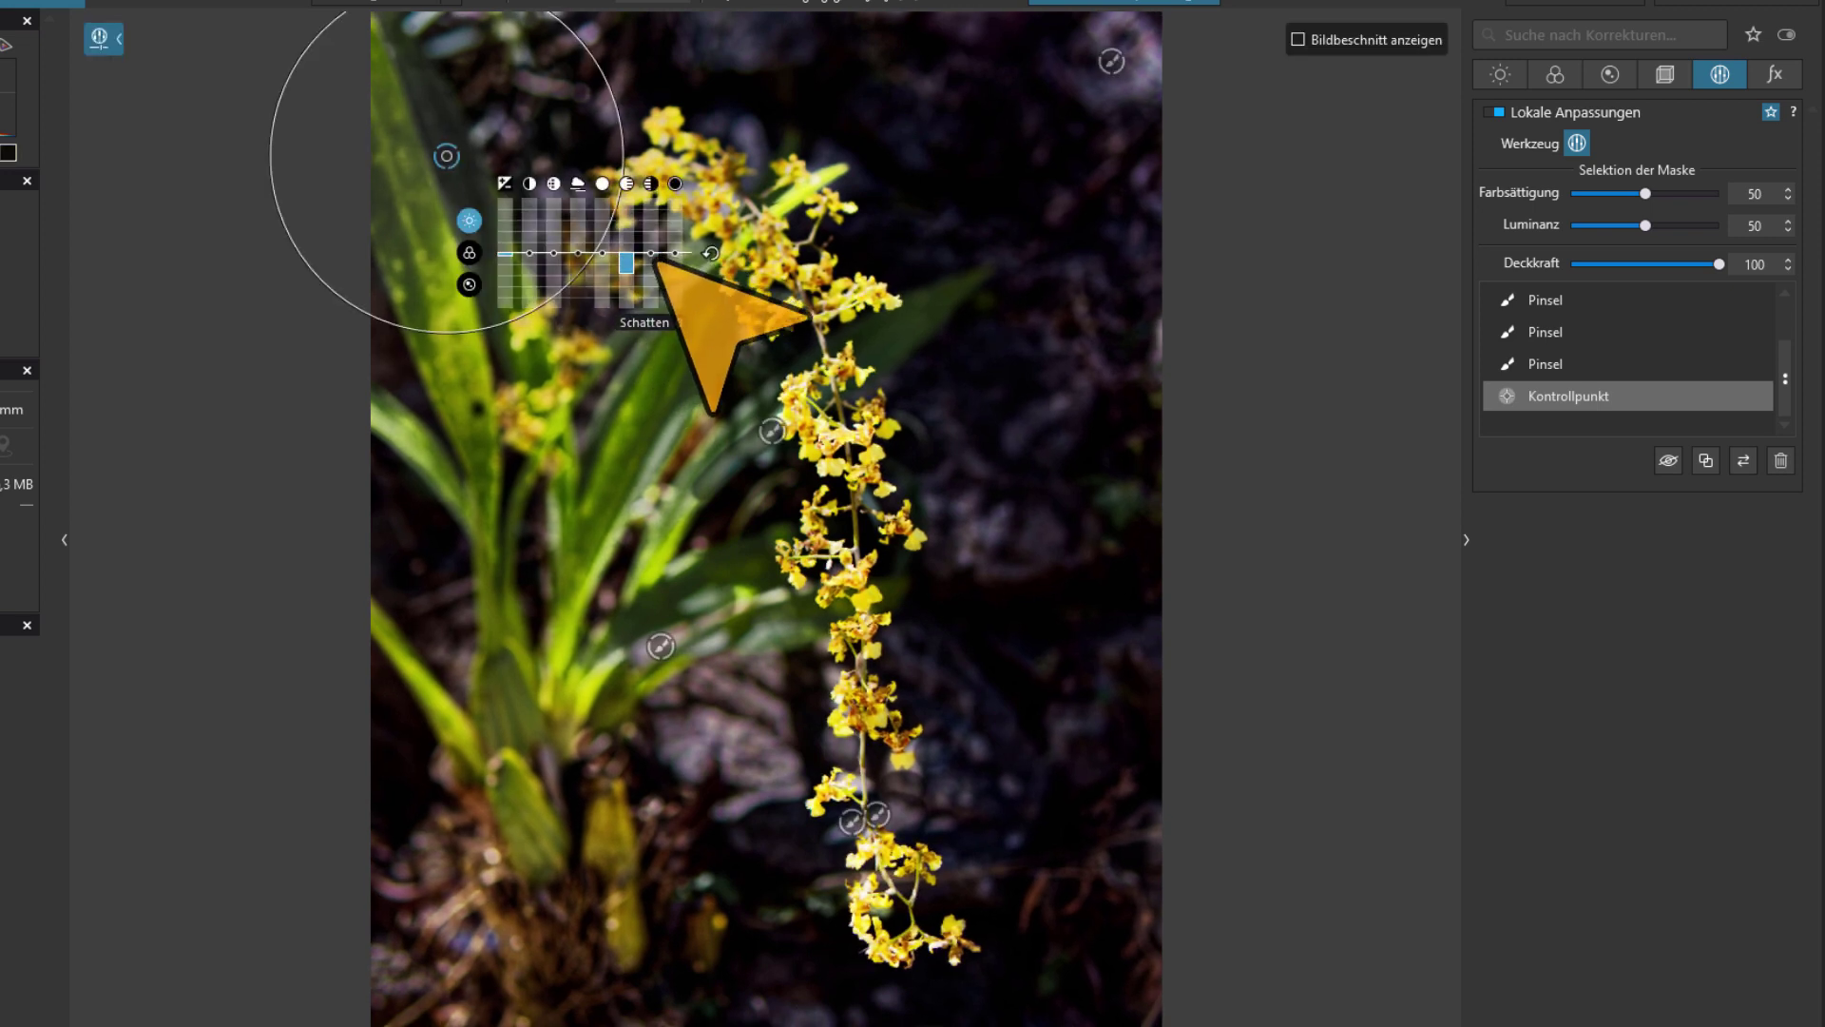
mouse_move(650, 255)
left_mouse_down()
mouse_move(656, 293)
mouse_move(653, 277)
left_mouse_up()
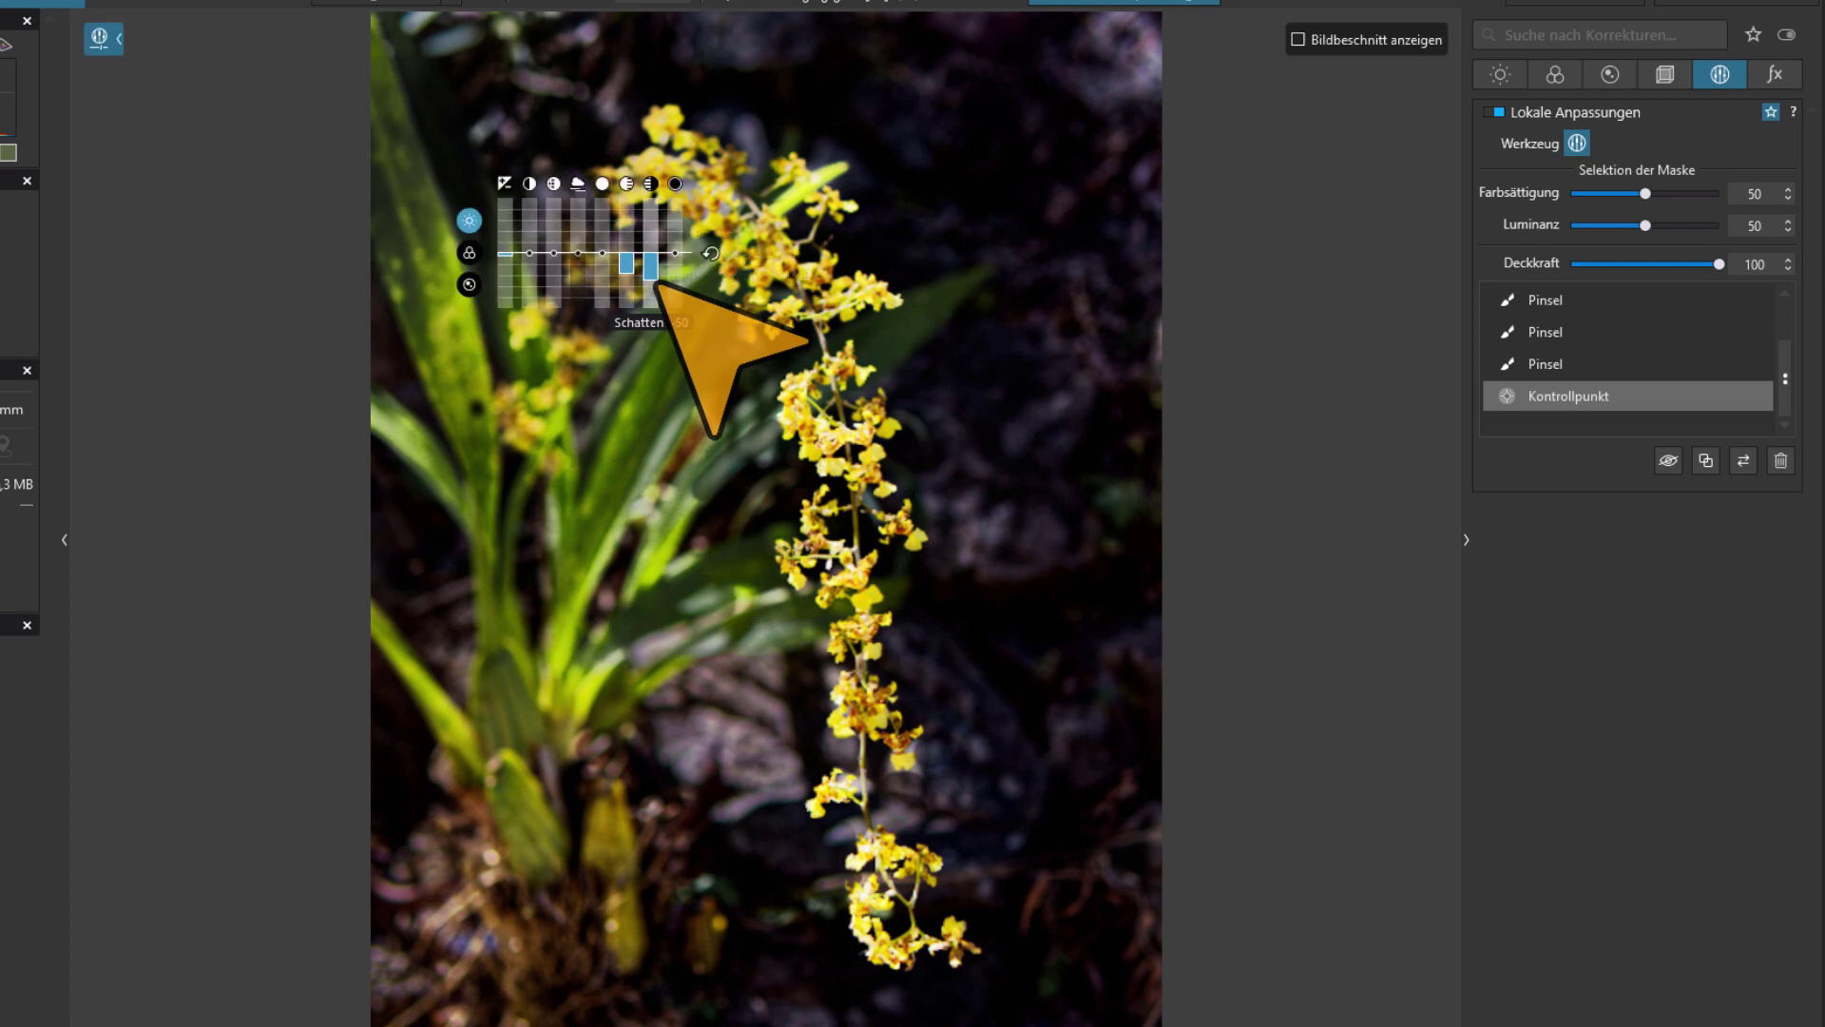
mouse_move(447, 156)
left_mouse_down()
mouse_move(398, 186)
mouse_move(680, 150)
mouse_move(652, 160)
mouse_move(662, 121)
mouse_move(653, 160)
left_mouse_up()
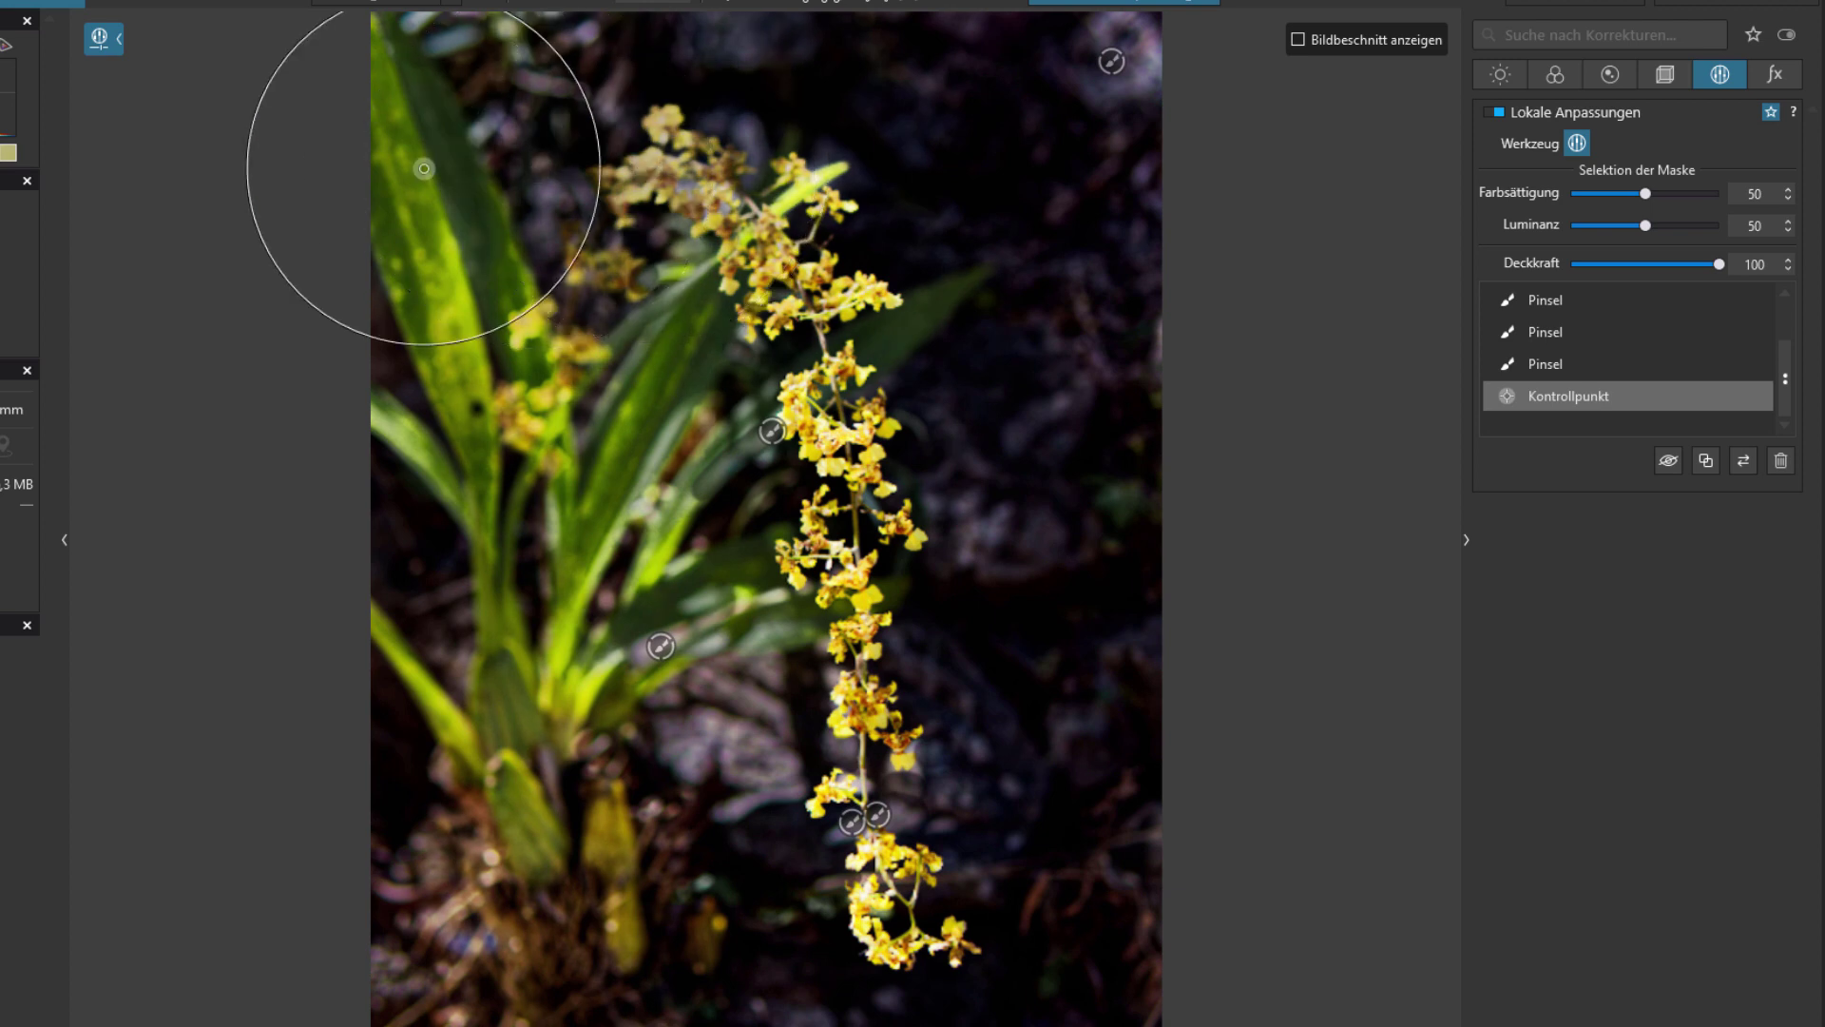
left_click_drag(424, 168, 443, 120)
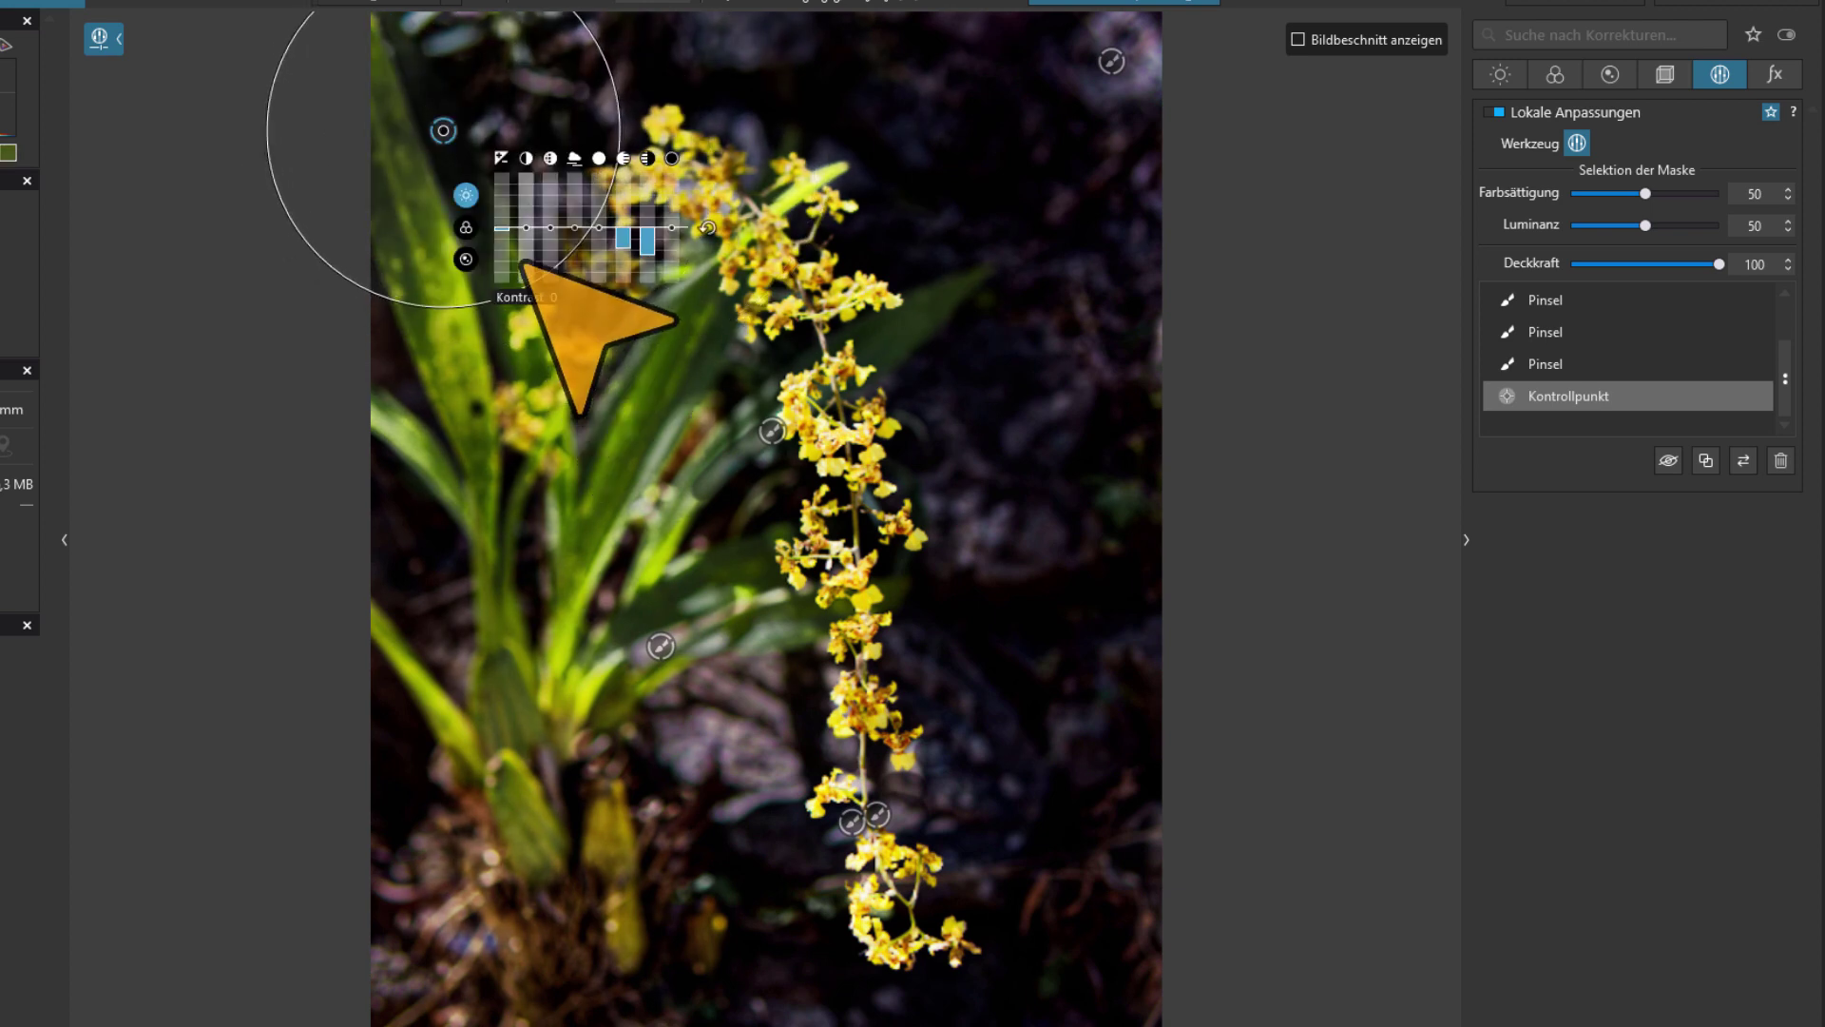
left_click_drag(498, 294, 535, 411)
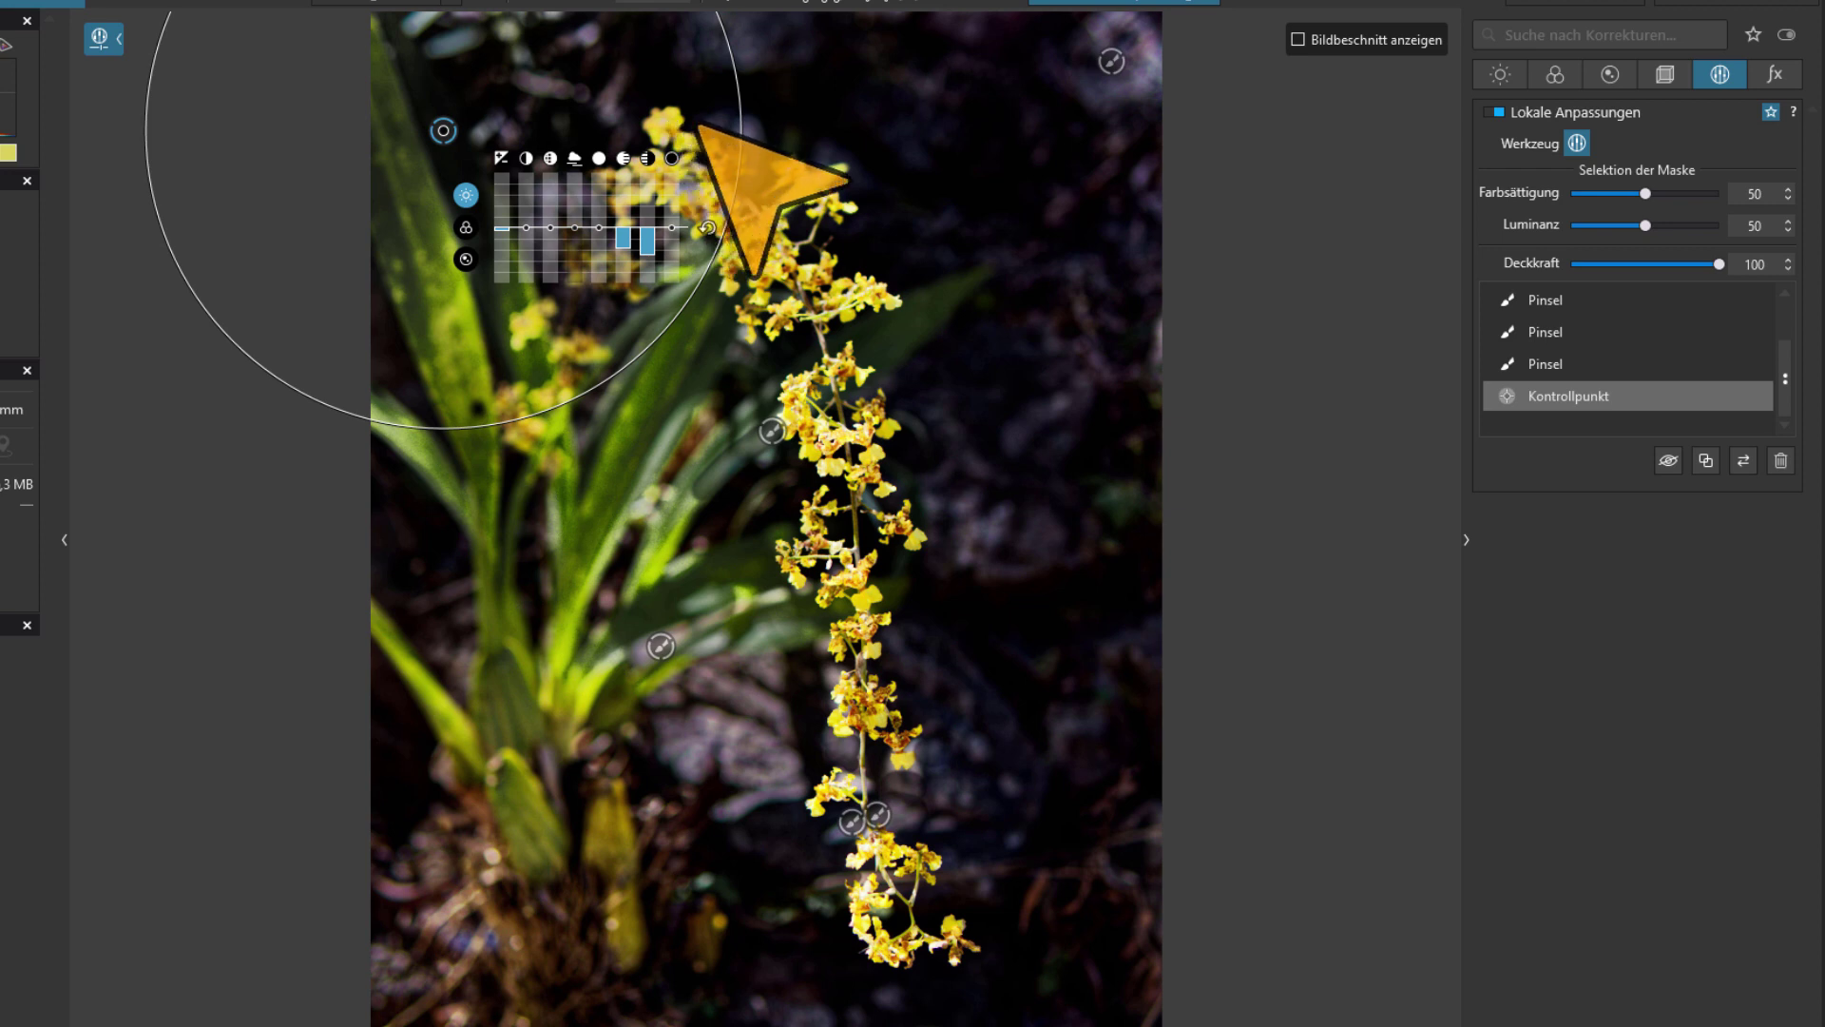
left_click_drag(603, 387, 609, 412)
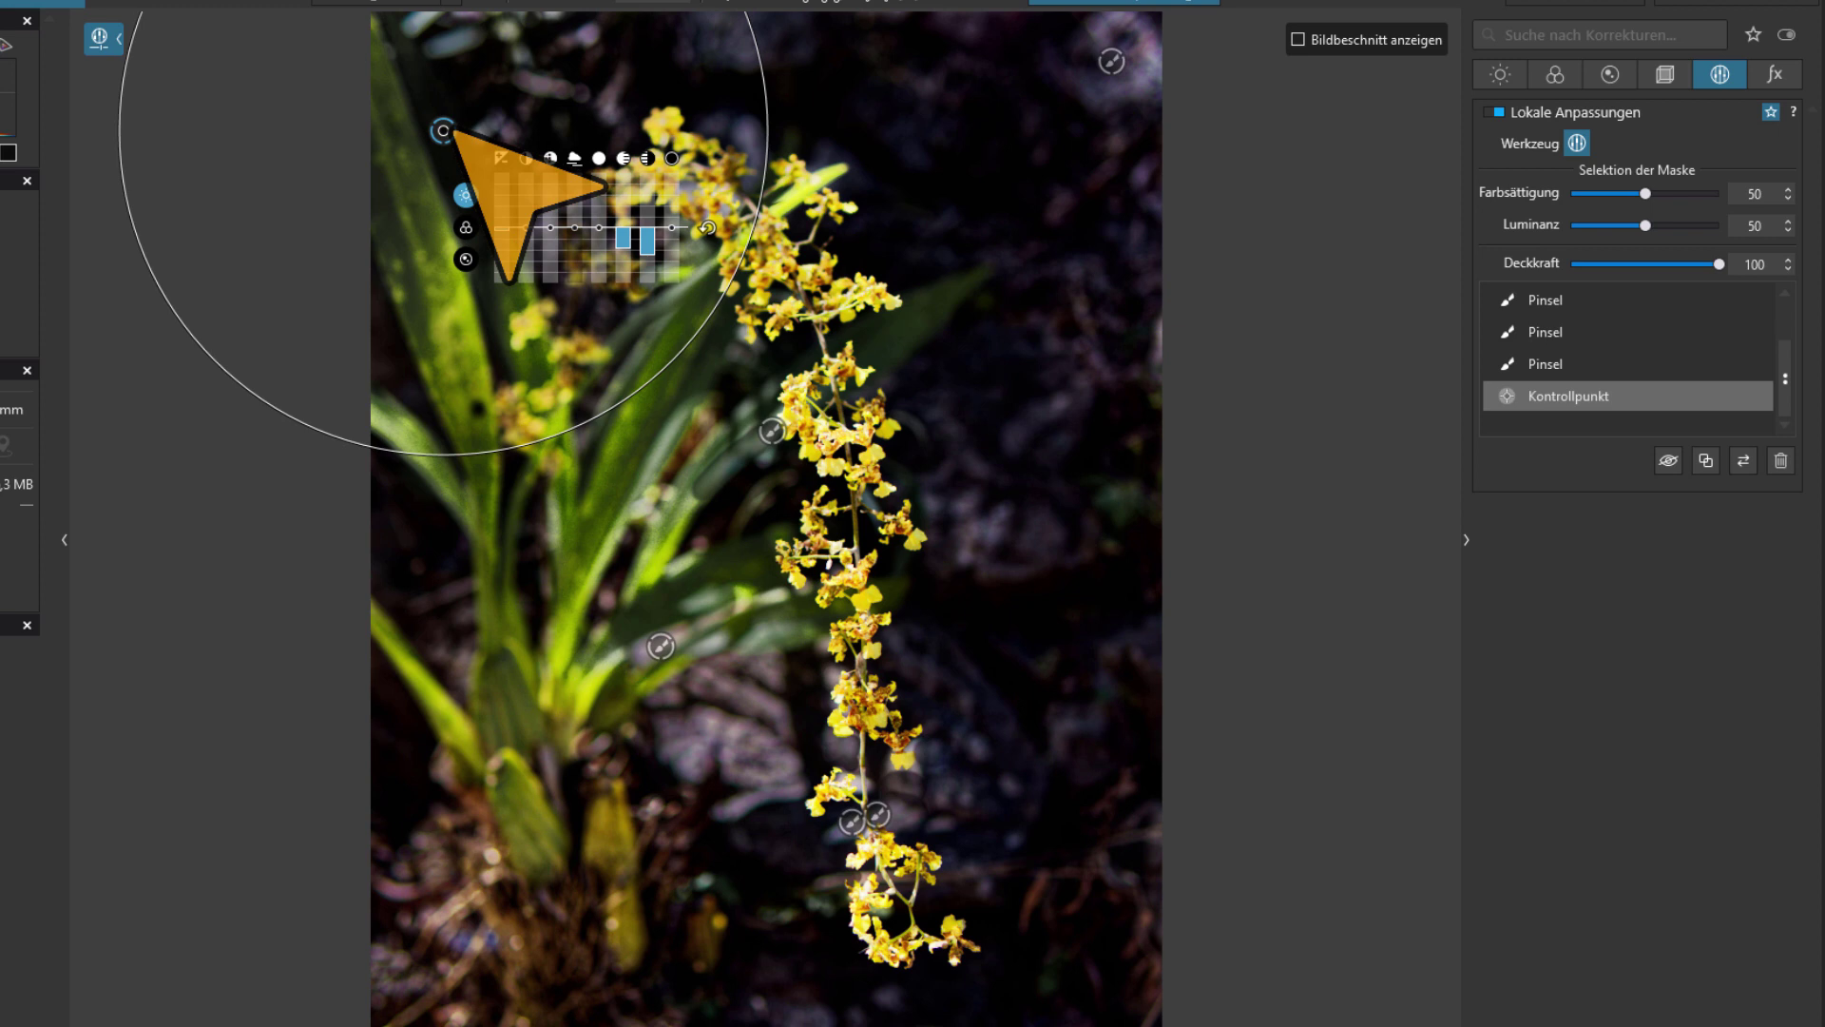
Duplicate the control point, move the copy onto the left foliage and shrink its radius
right_click(1633, 396)
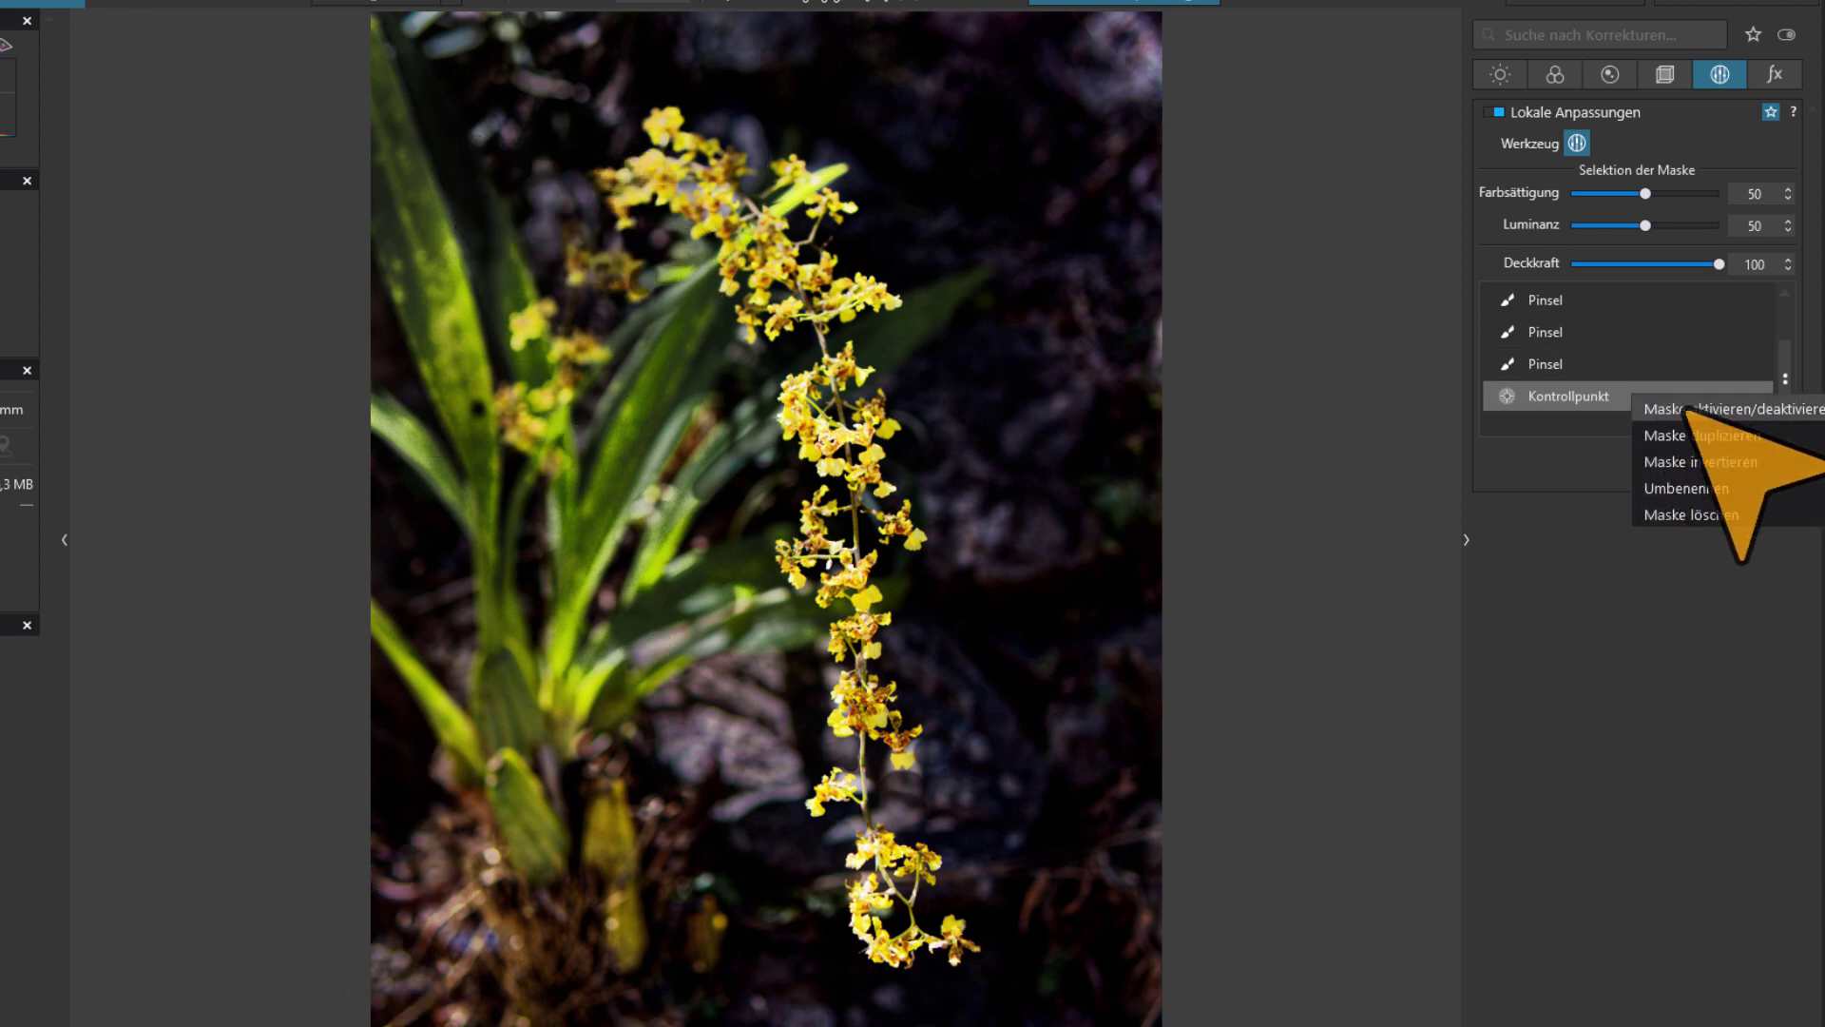
left_click(1690, 434)
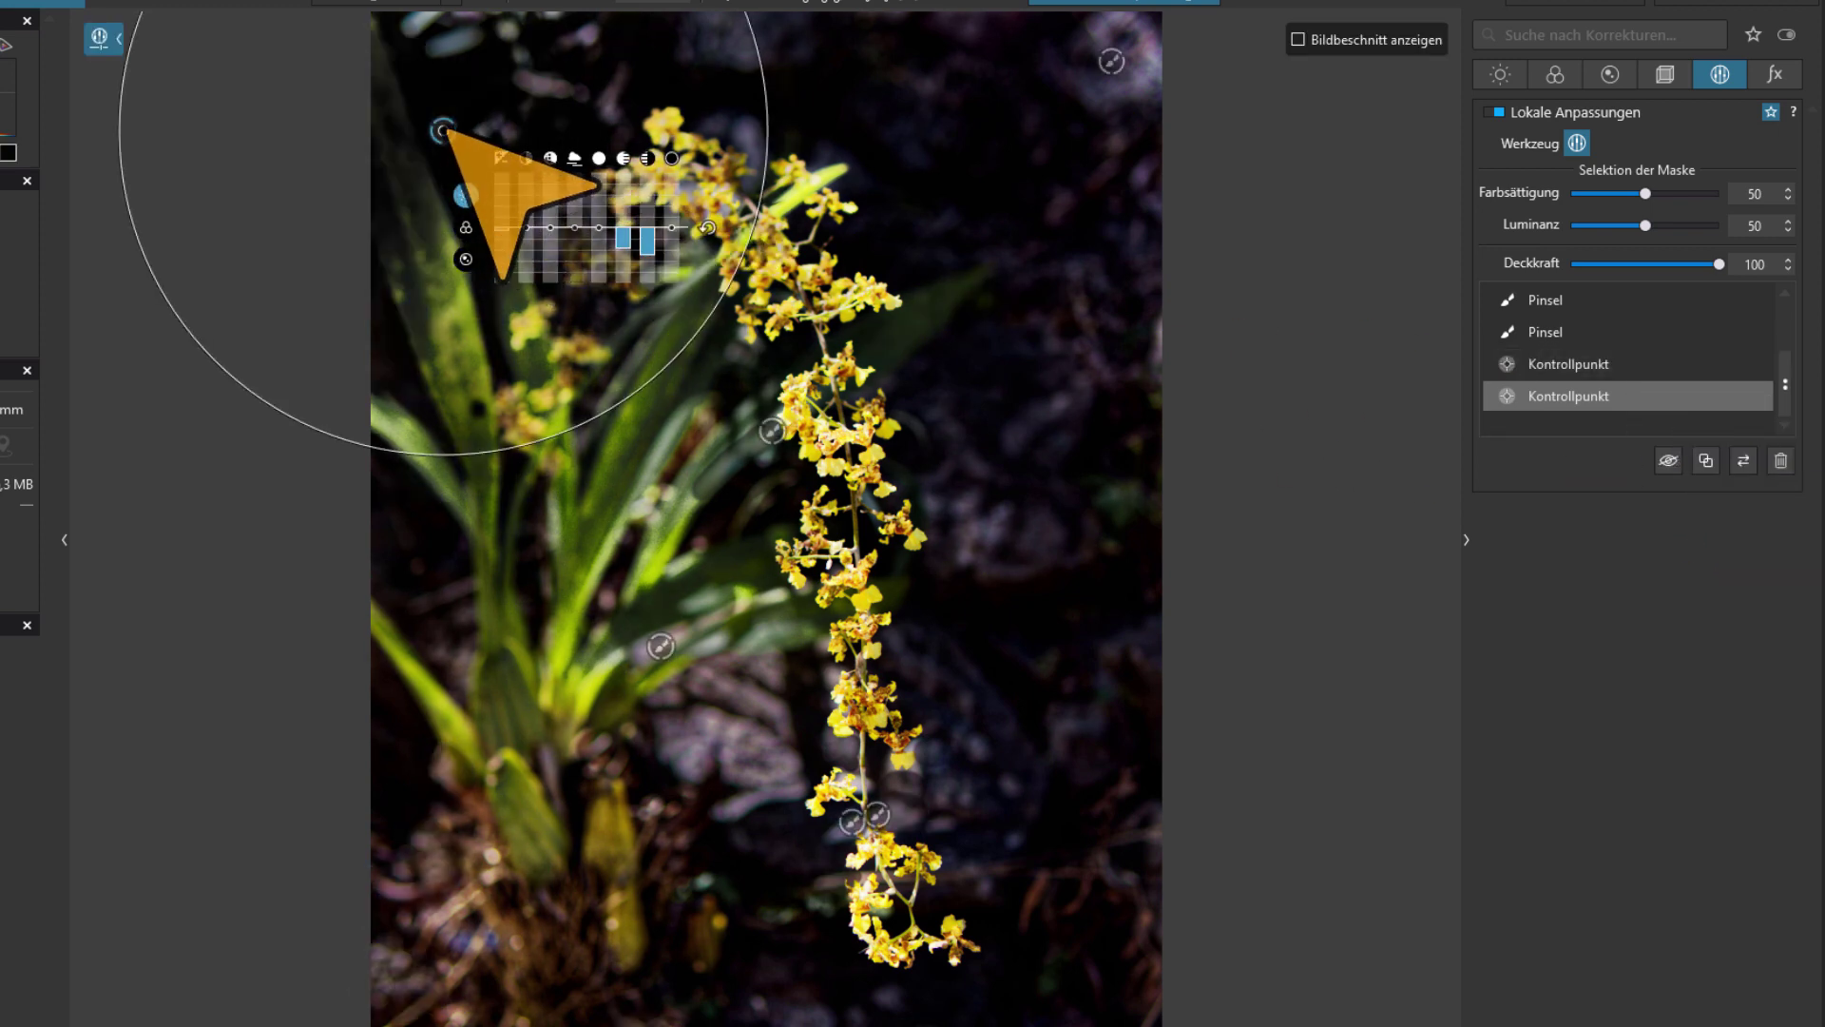
mouse_move(443, 131)
left_mouse_down()
mouse_move(404, 438)
mouse_move(455, 334)
left_mouse_up()
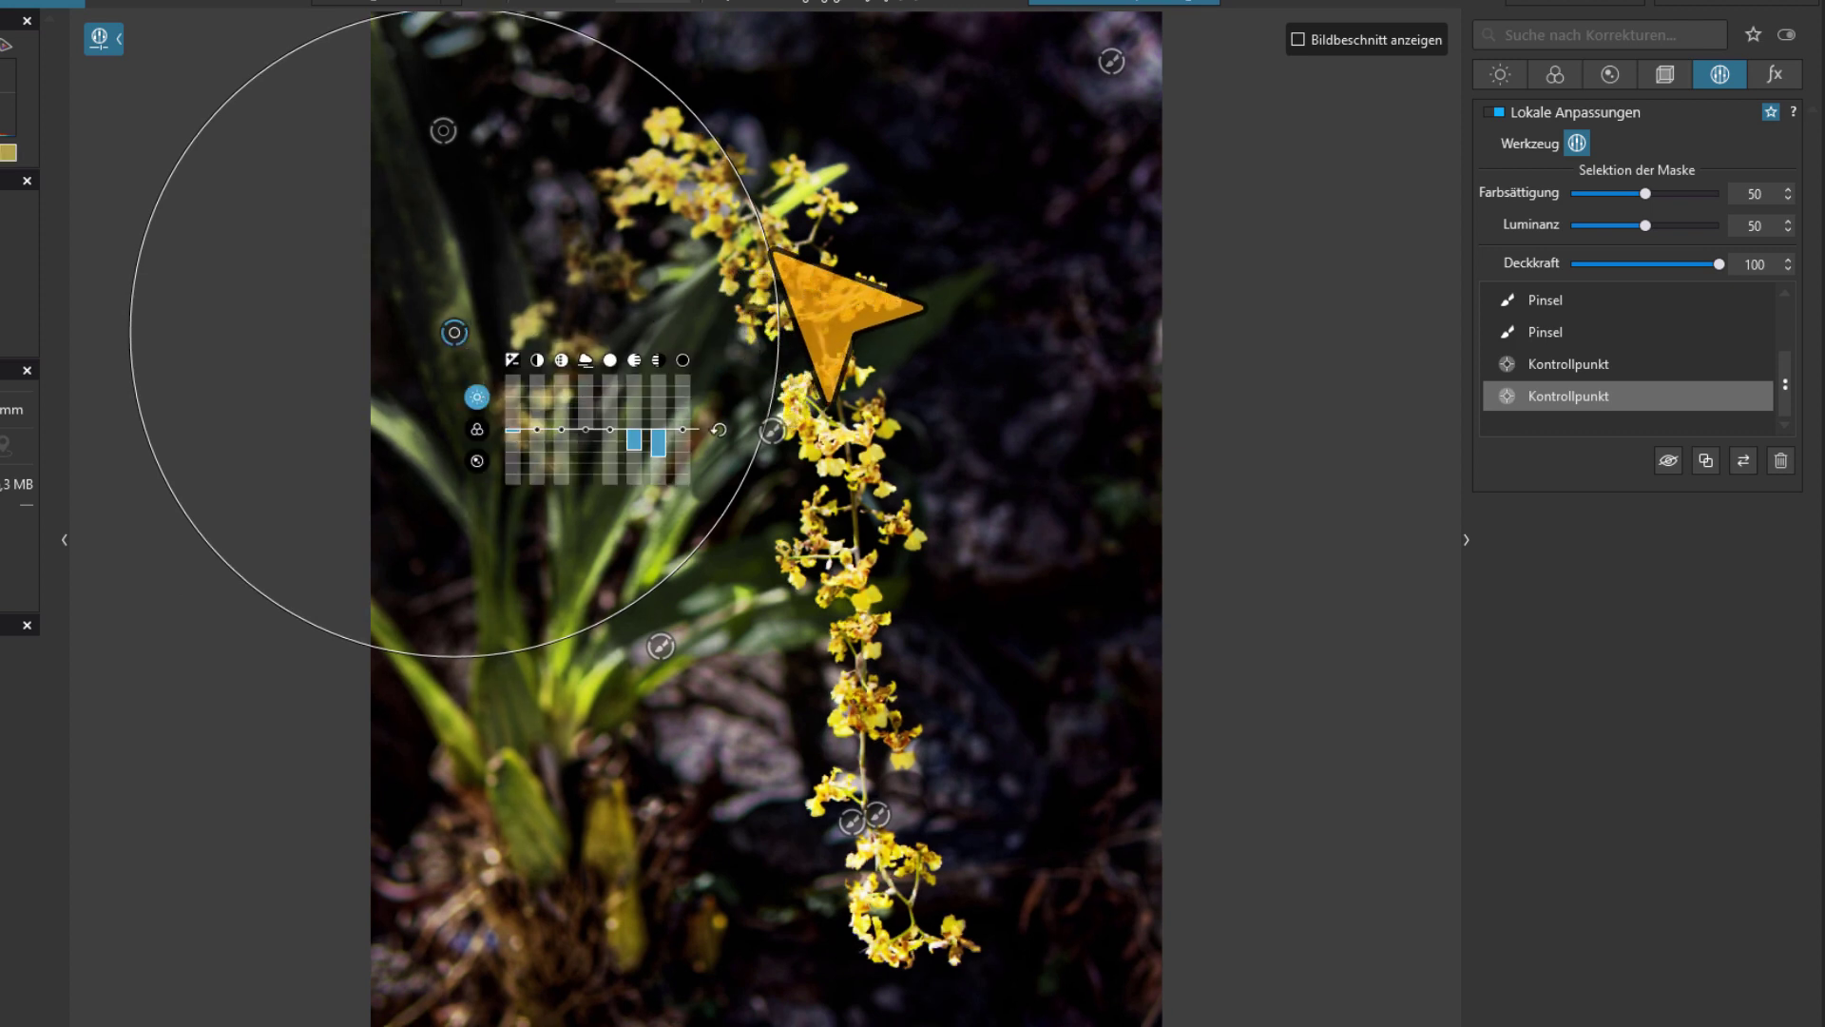
left_click_drag(768, 258, 713, 285)
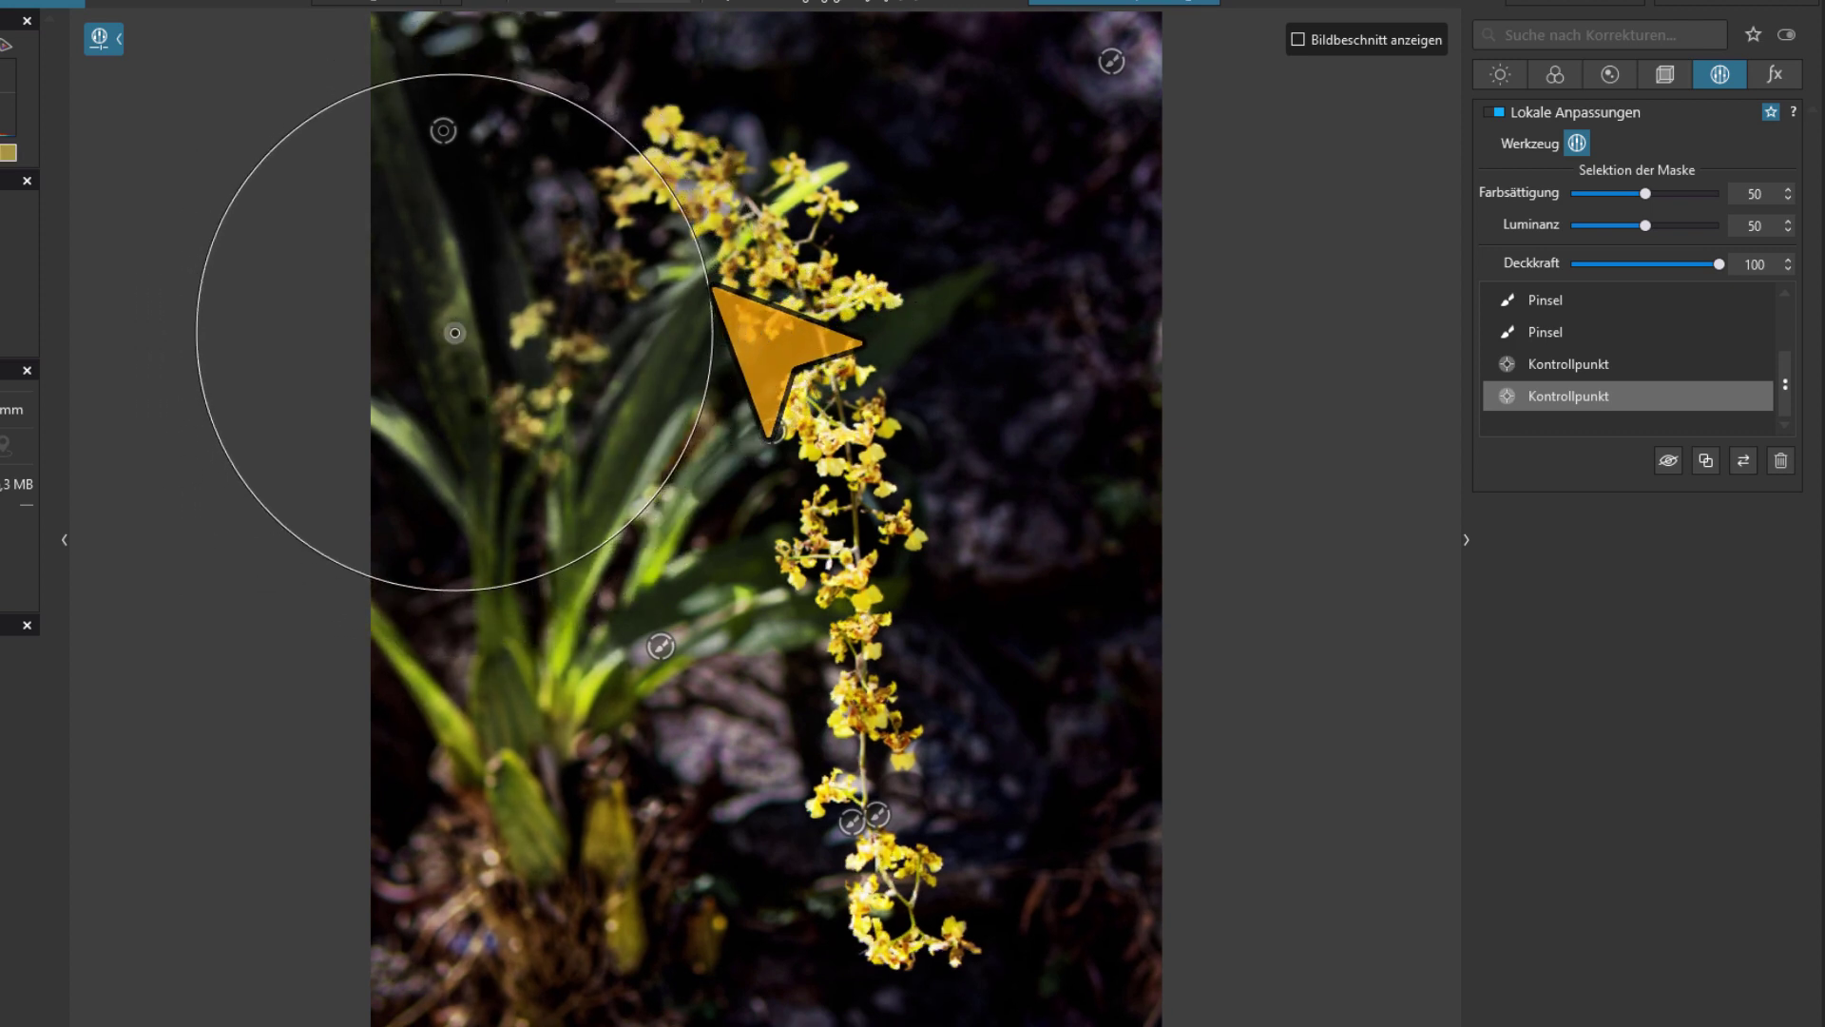
Duplicate it again onto the lower-left leaves and set Mitteltöne to about -72
right_click(1595, 396)
left_click(1637, 437)
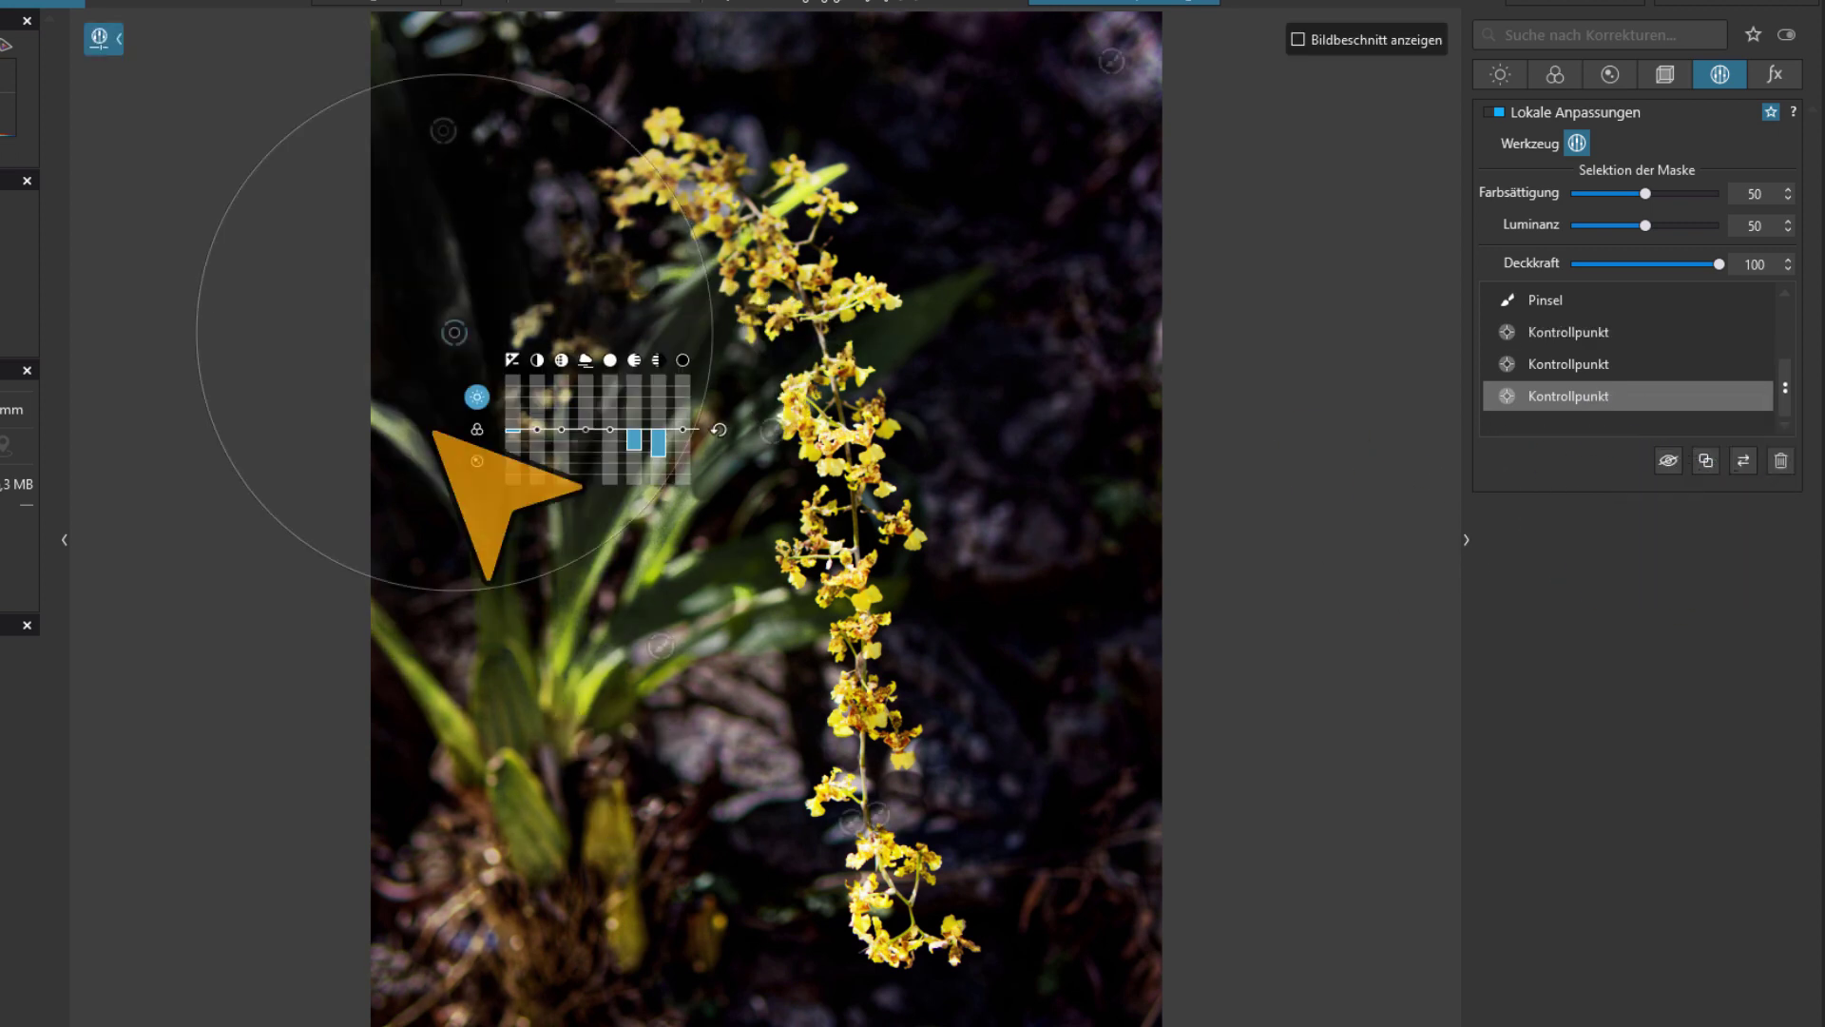
mouse_move(454, 331)
left_mouse_down()
mouse_move(443, 722)
mouse_move(399, 437)
mouse_move(467, 556)
left_mouse_up()
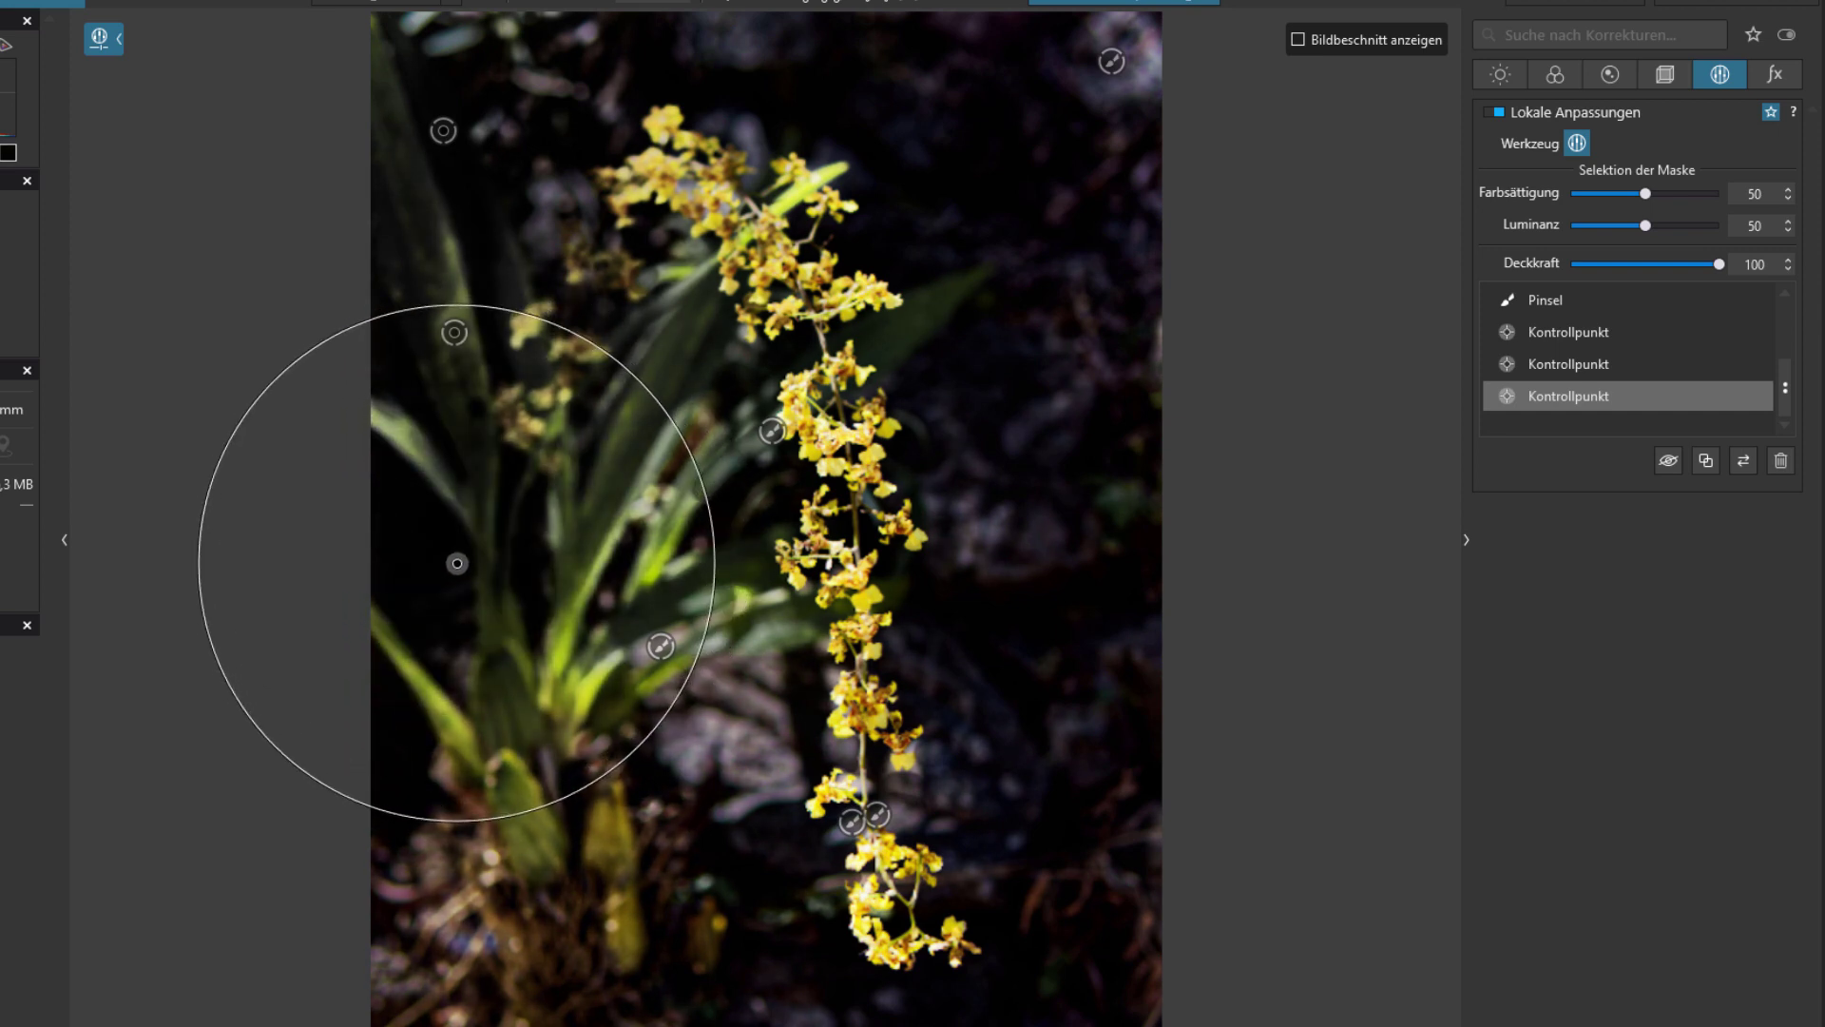
mouse_move(467, 556)
left_mouse_down()
mouse_move(409, 424)
mouse_move(485, 546)
left_mouse_up()
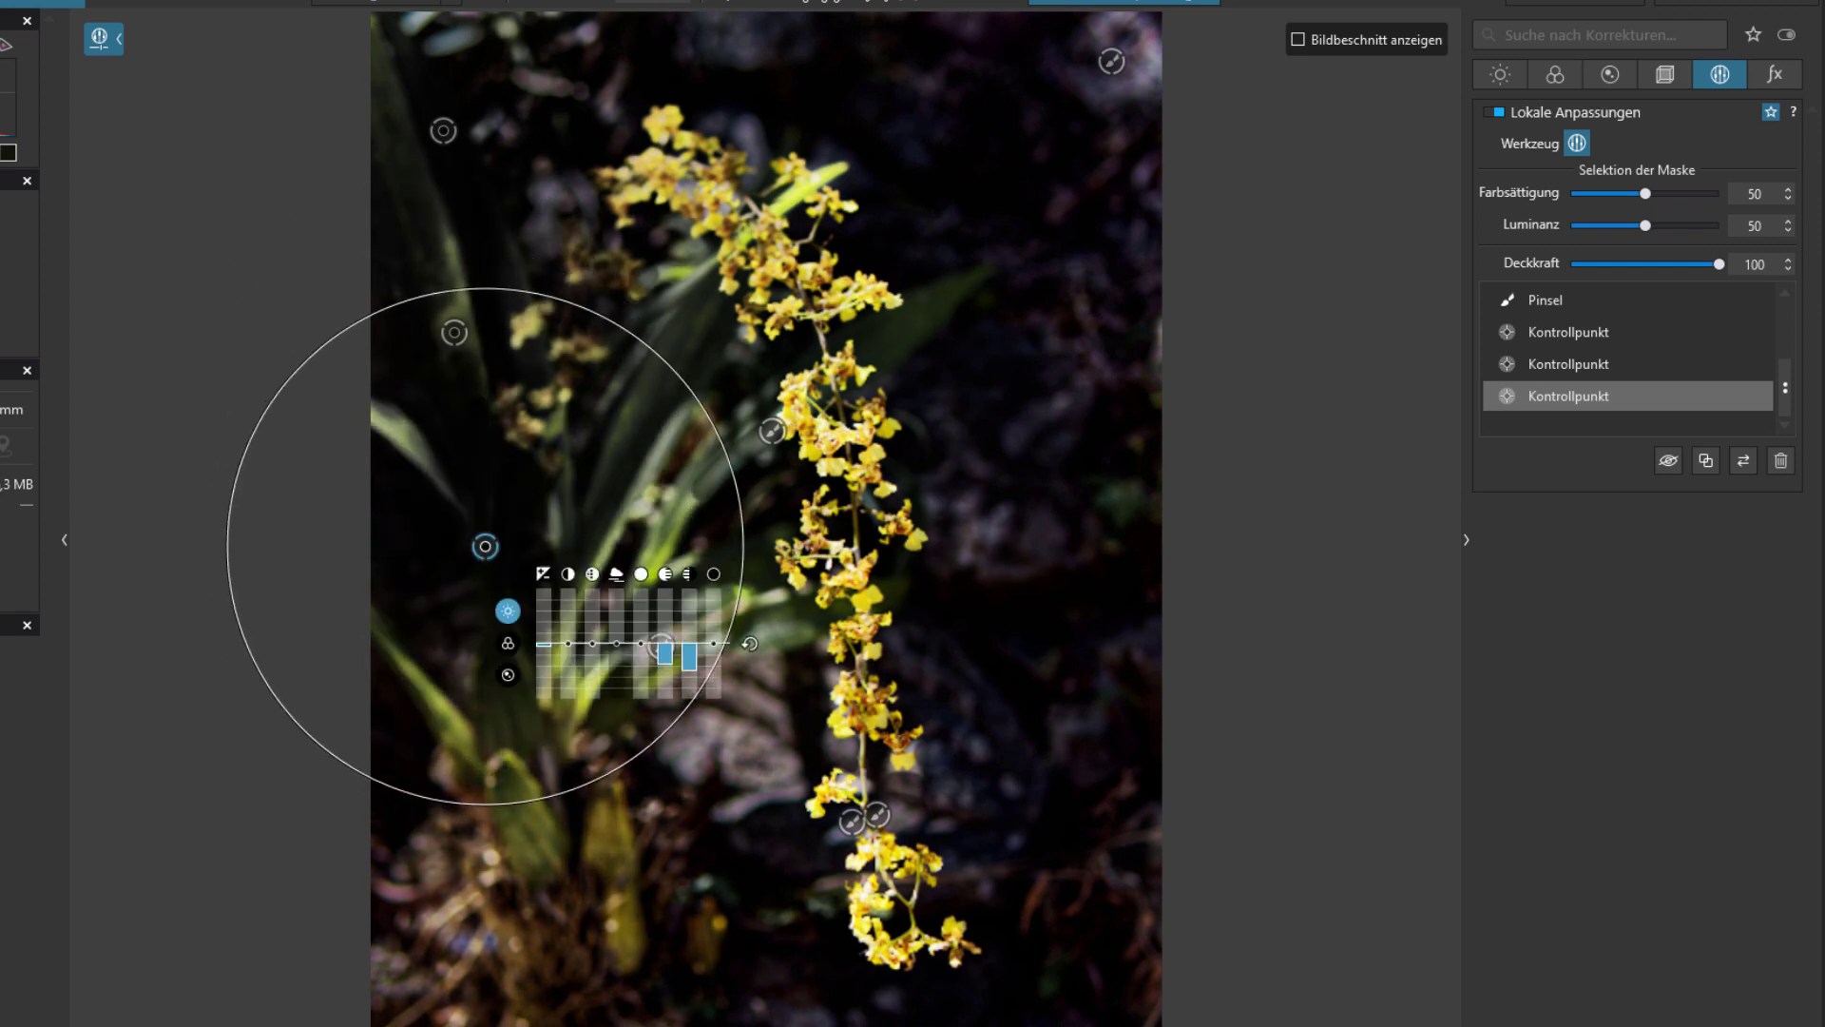
mouse_move(667, 669)
left_mouse_down()
mouse_move(686, 689)
mouse_move(692, 643)
left_mouse_up()
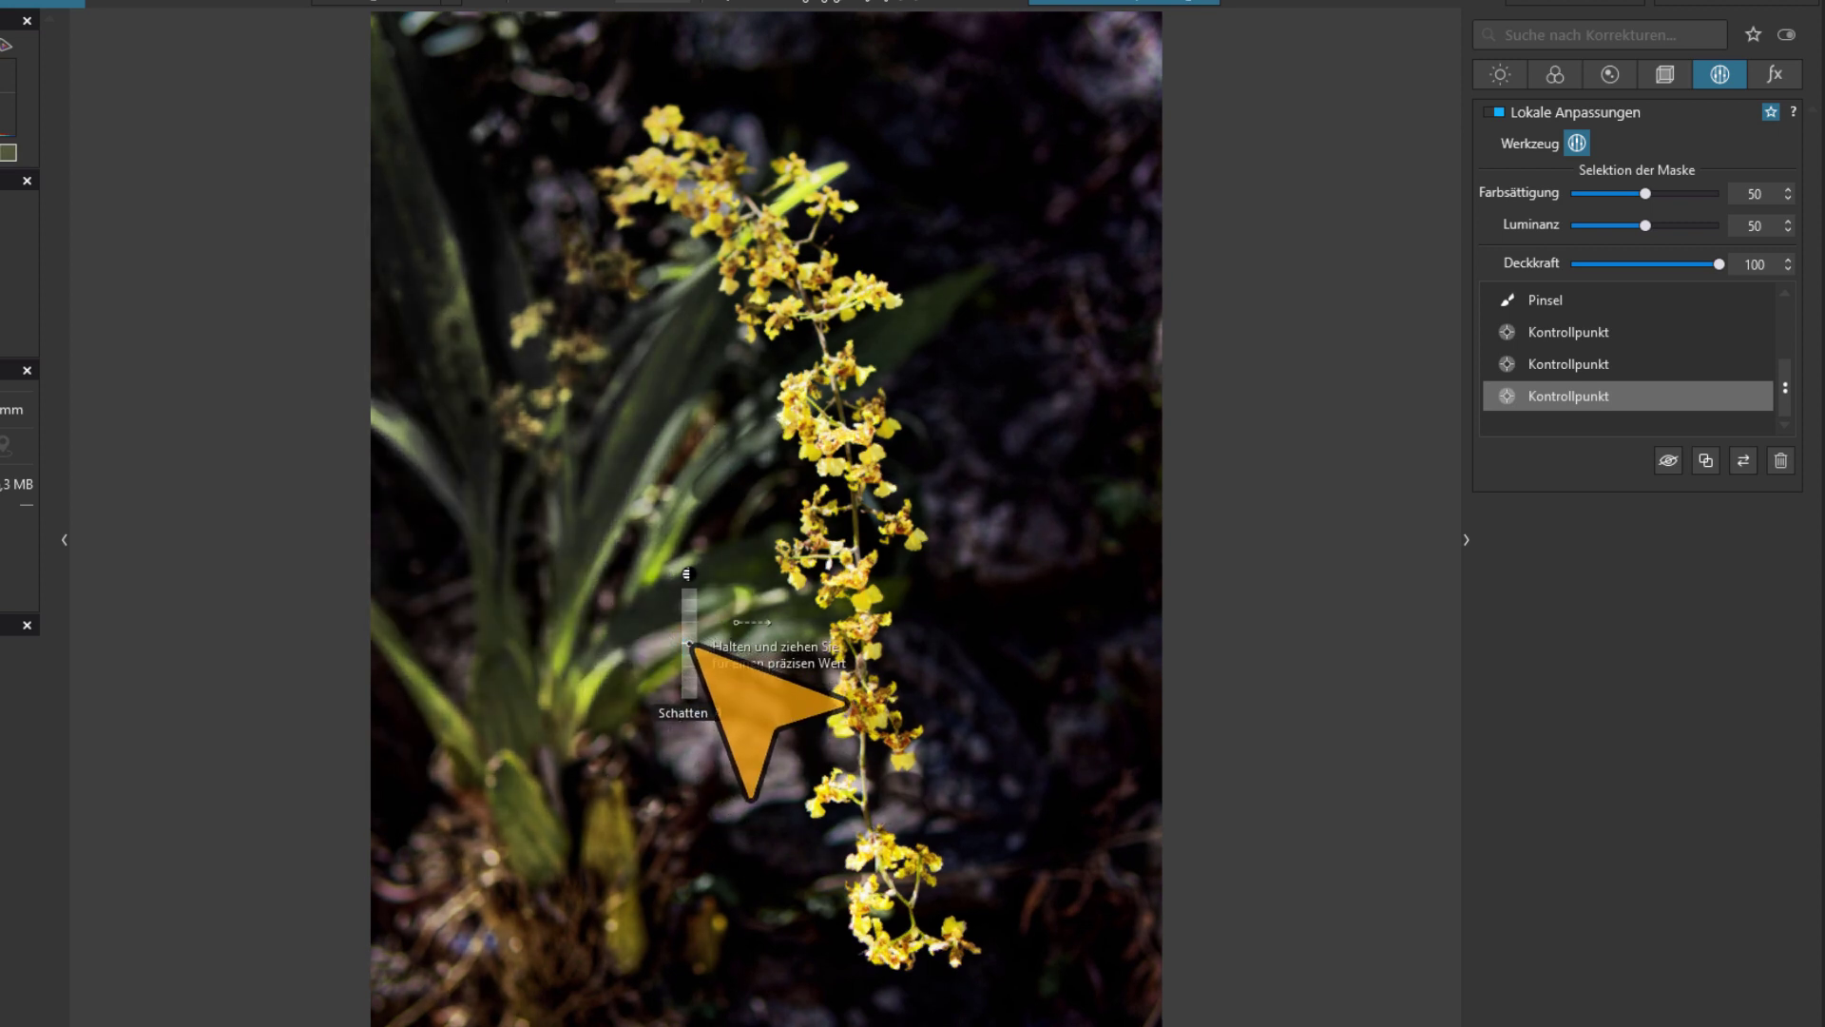
mouse_move(673, 688)
left_mouse_down()
mouse_move(667, 654)
mouse_move(692, 655)
mouse_move(667, 685)
mouse_move(695, 711)
mouse_move(696, 645)
left_mouse_up()
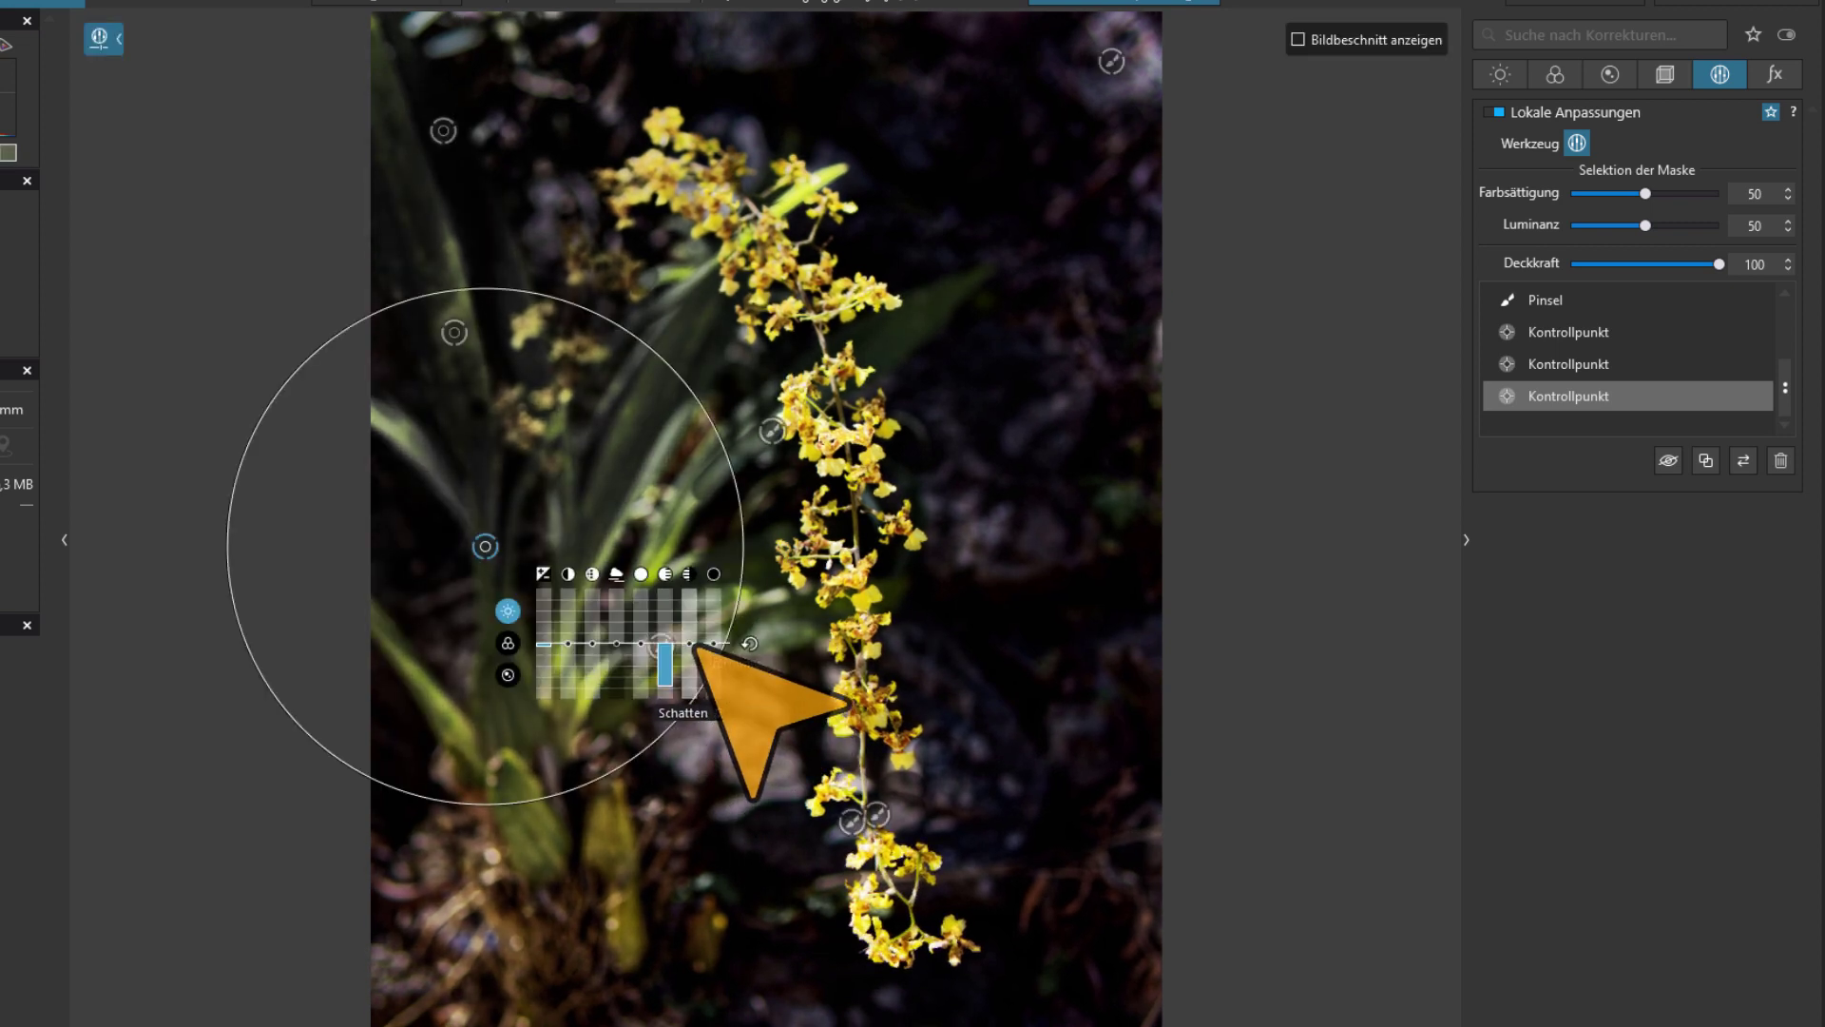
Duplicate a control point onto the plant base with Mitteltöne -78, and shift a point higher on the leaves
right_click(1620, 396)
left_click(1640, 443)
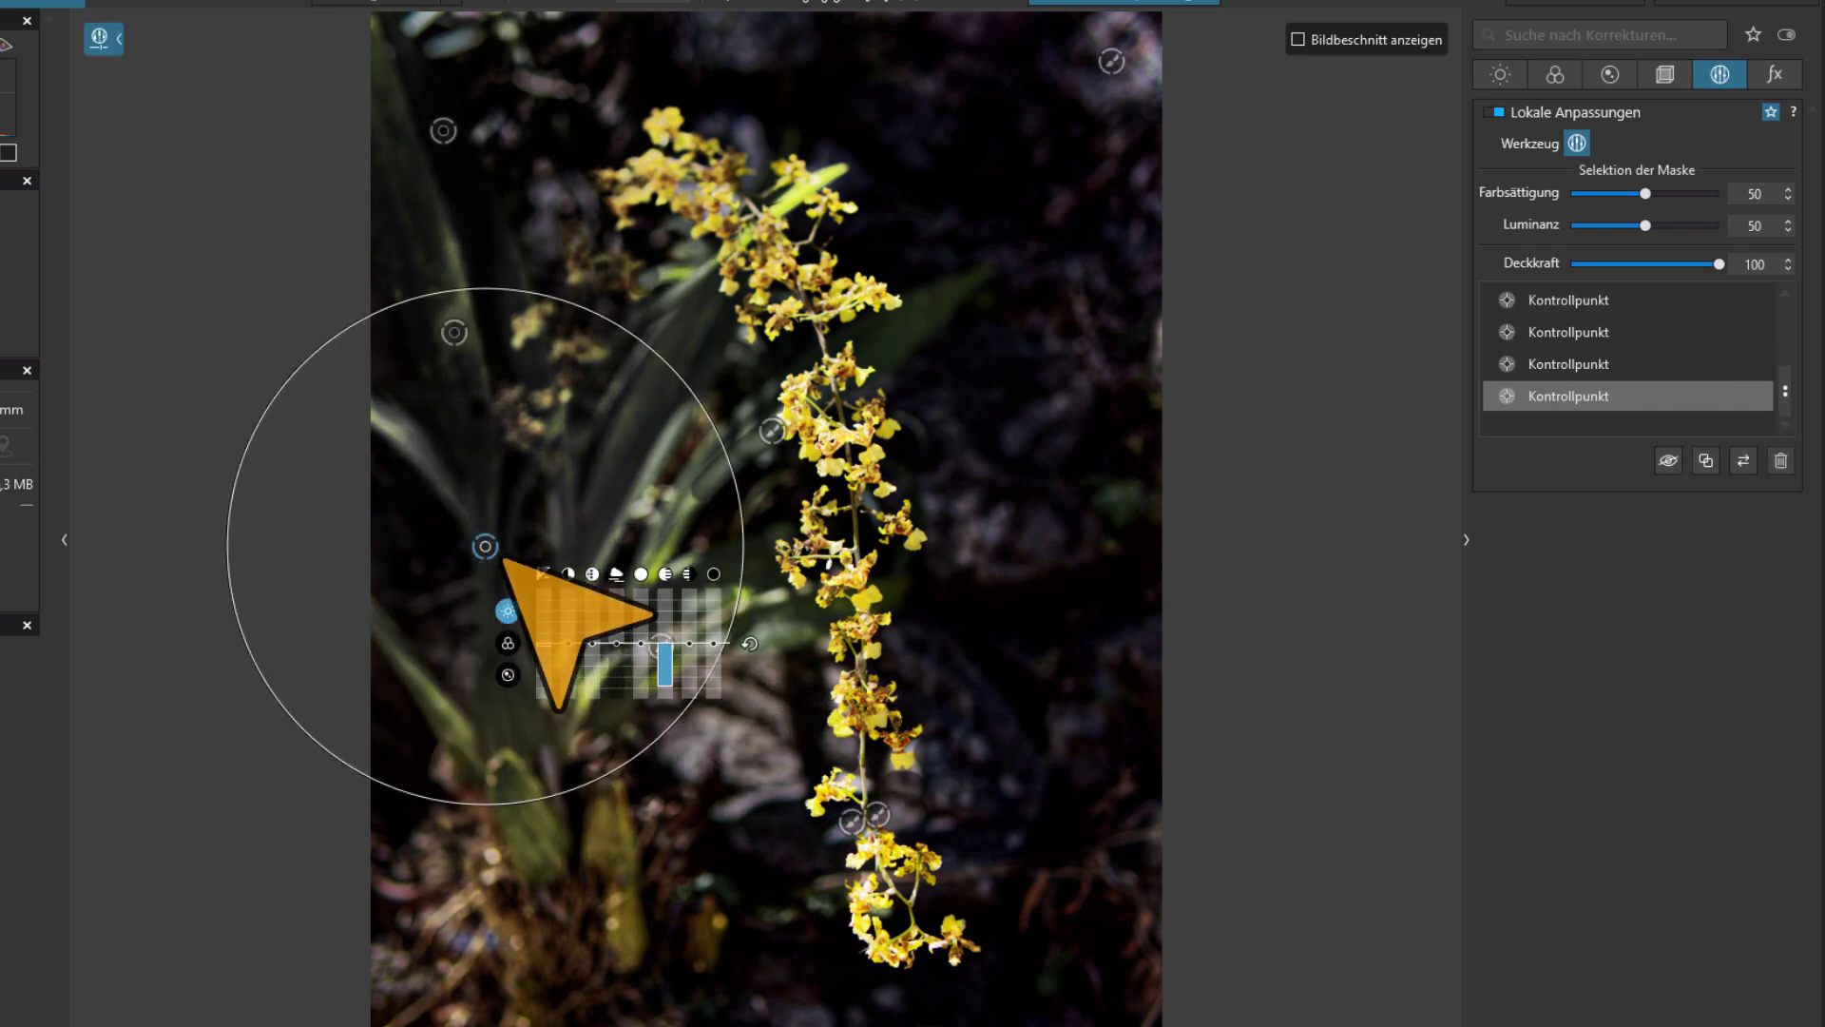
mouse_move(487, 620)
left_mouse_down()
mouse_move(481, 859)
mouse_move(470, 908)
mouse_move(440, 909)
mouse_move(626, 839)
mouse_move(514, 831)
mouse_move(536, 837)
left_mouse_up()
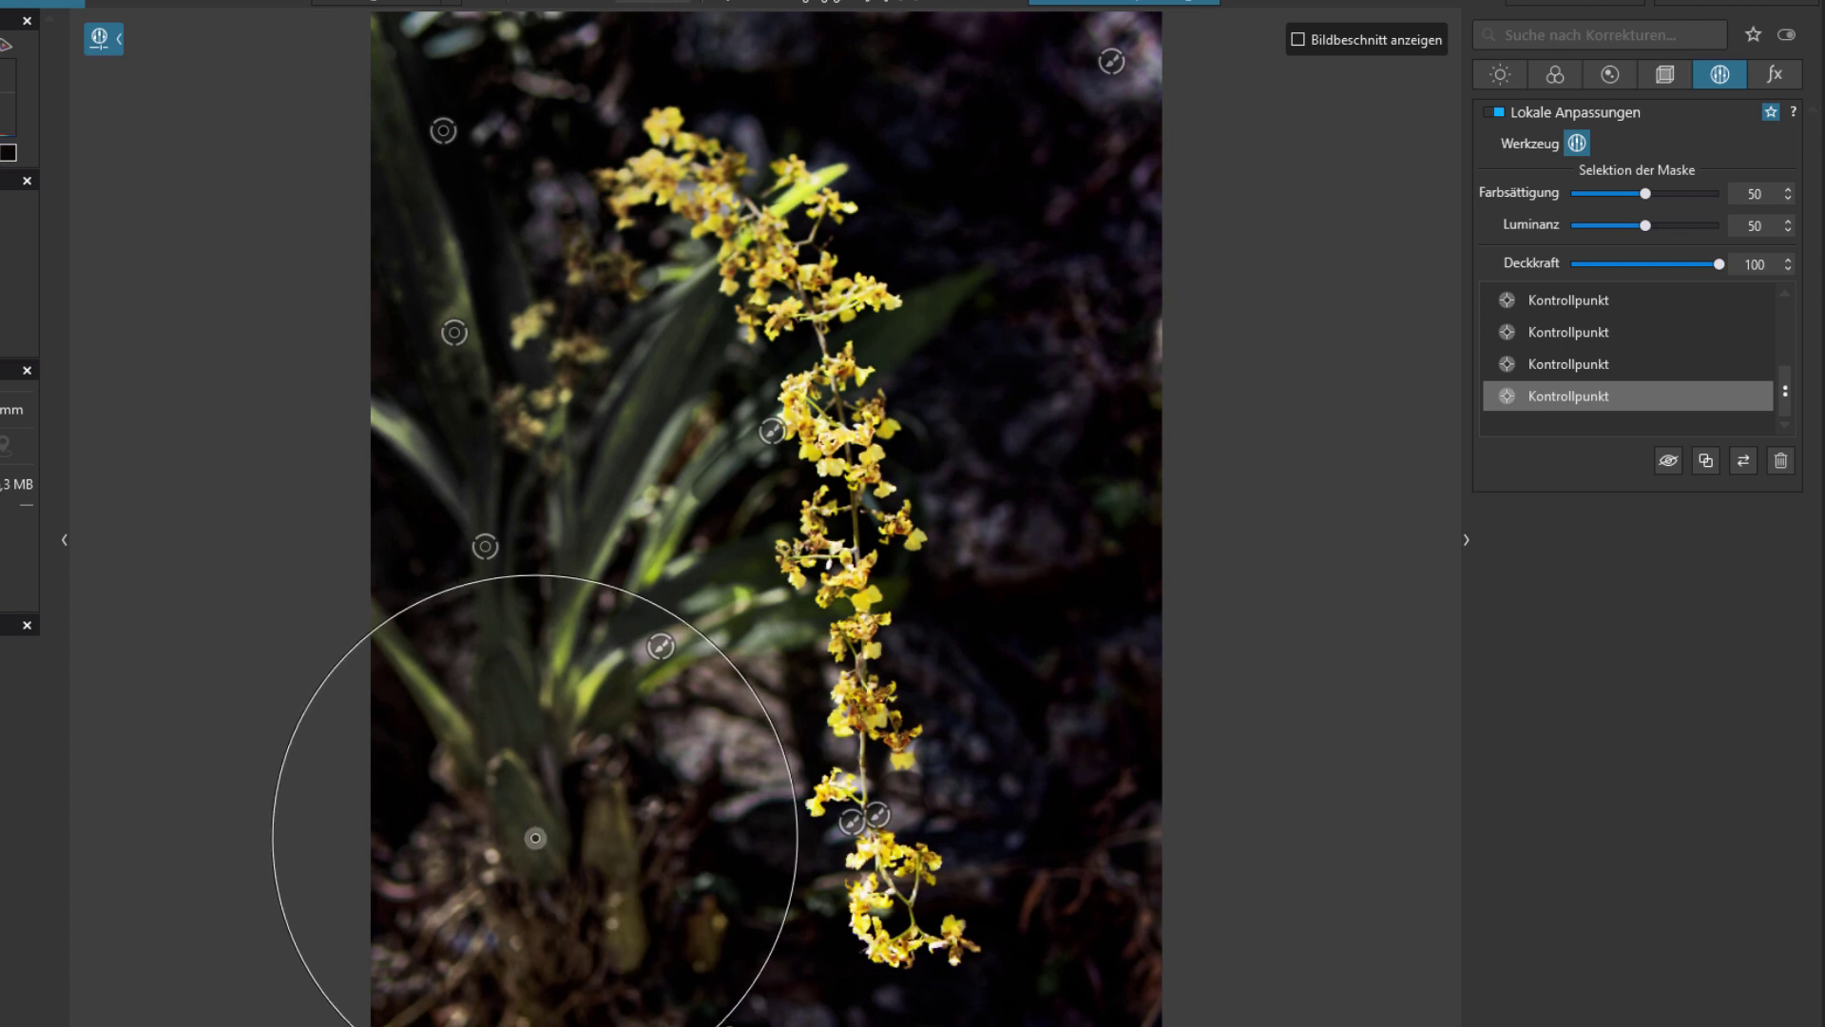
left_click(535, 837)
left_click_drag(715, 935, 720, 971)
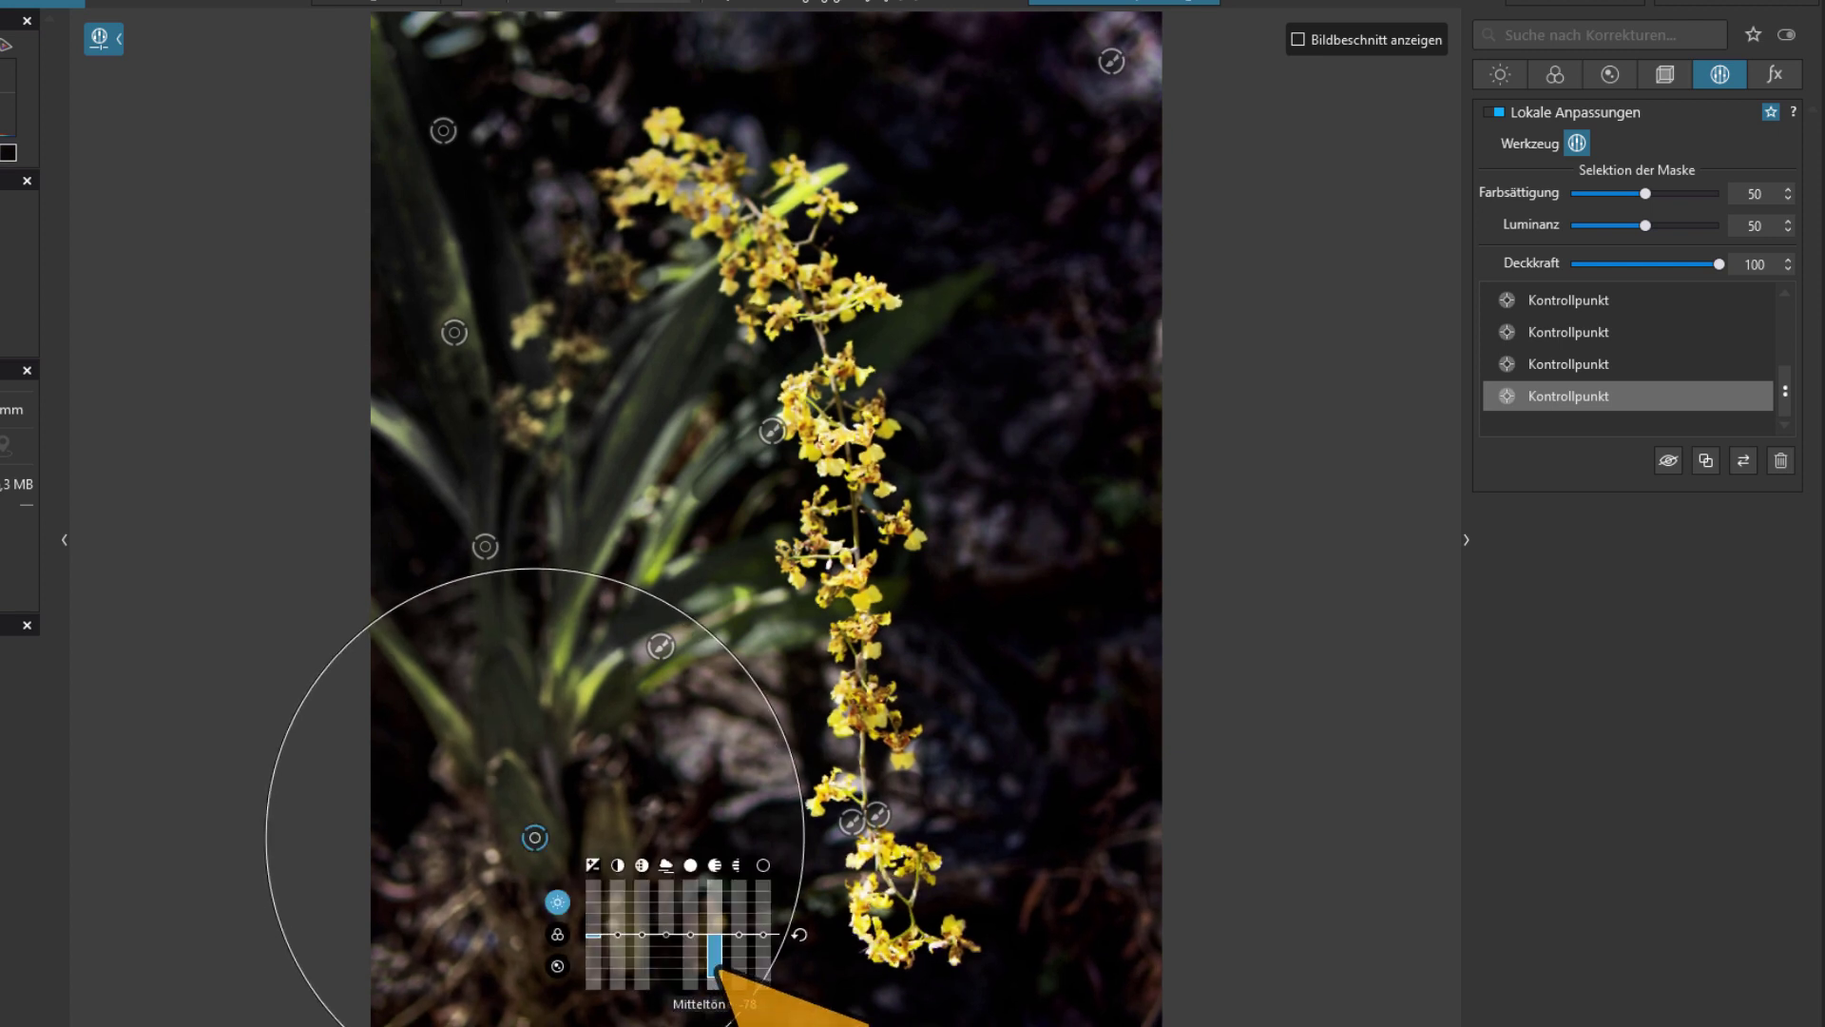
mouse_move(1625, 396)
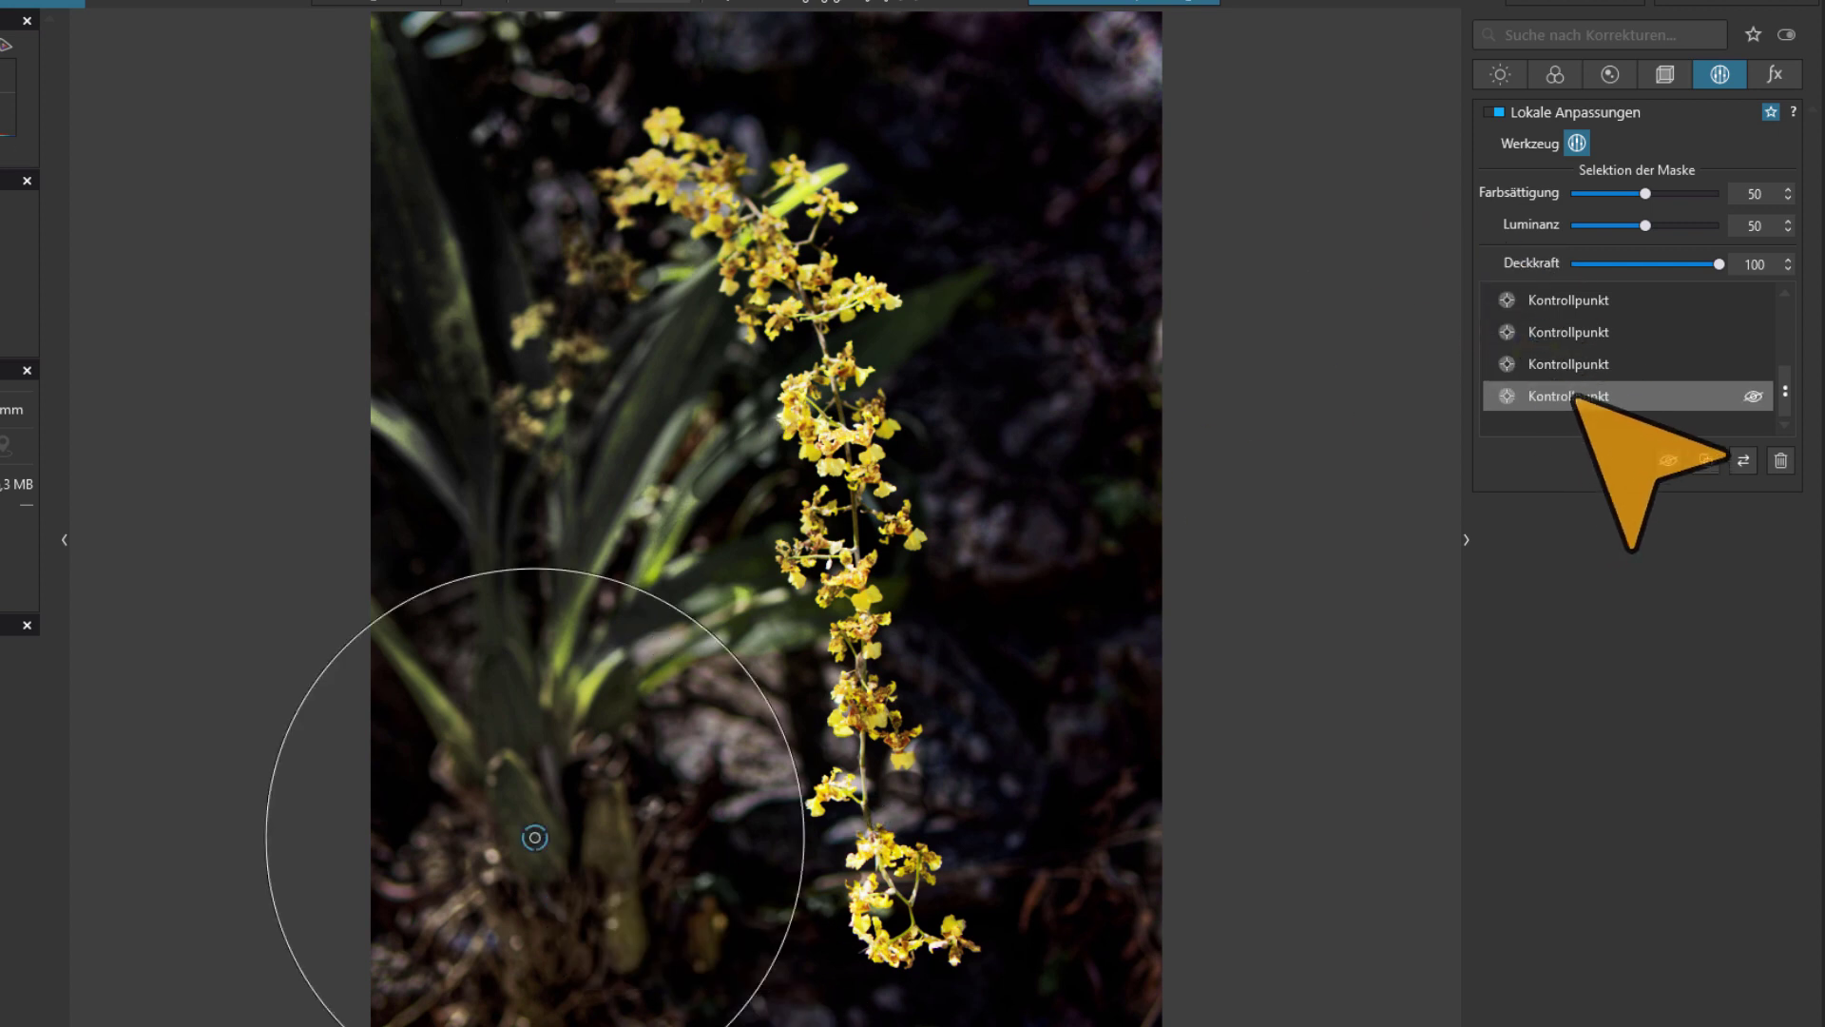
right_click(1575, 399)
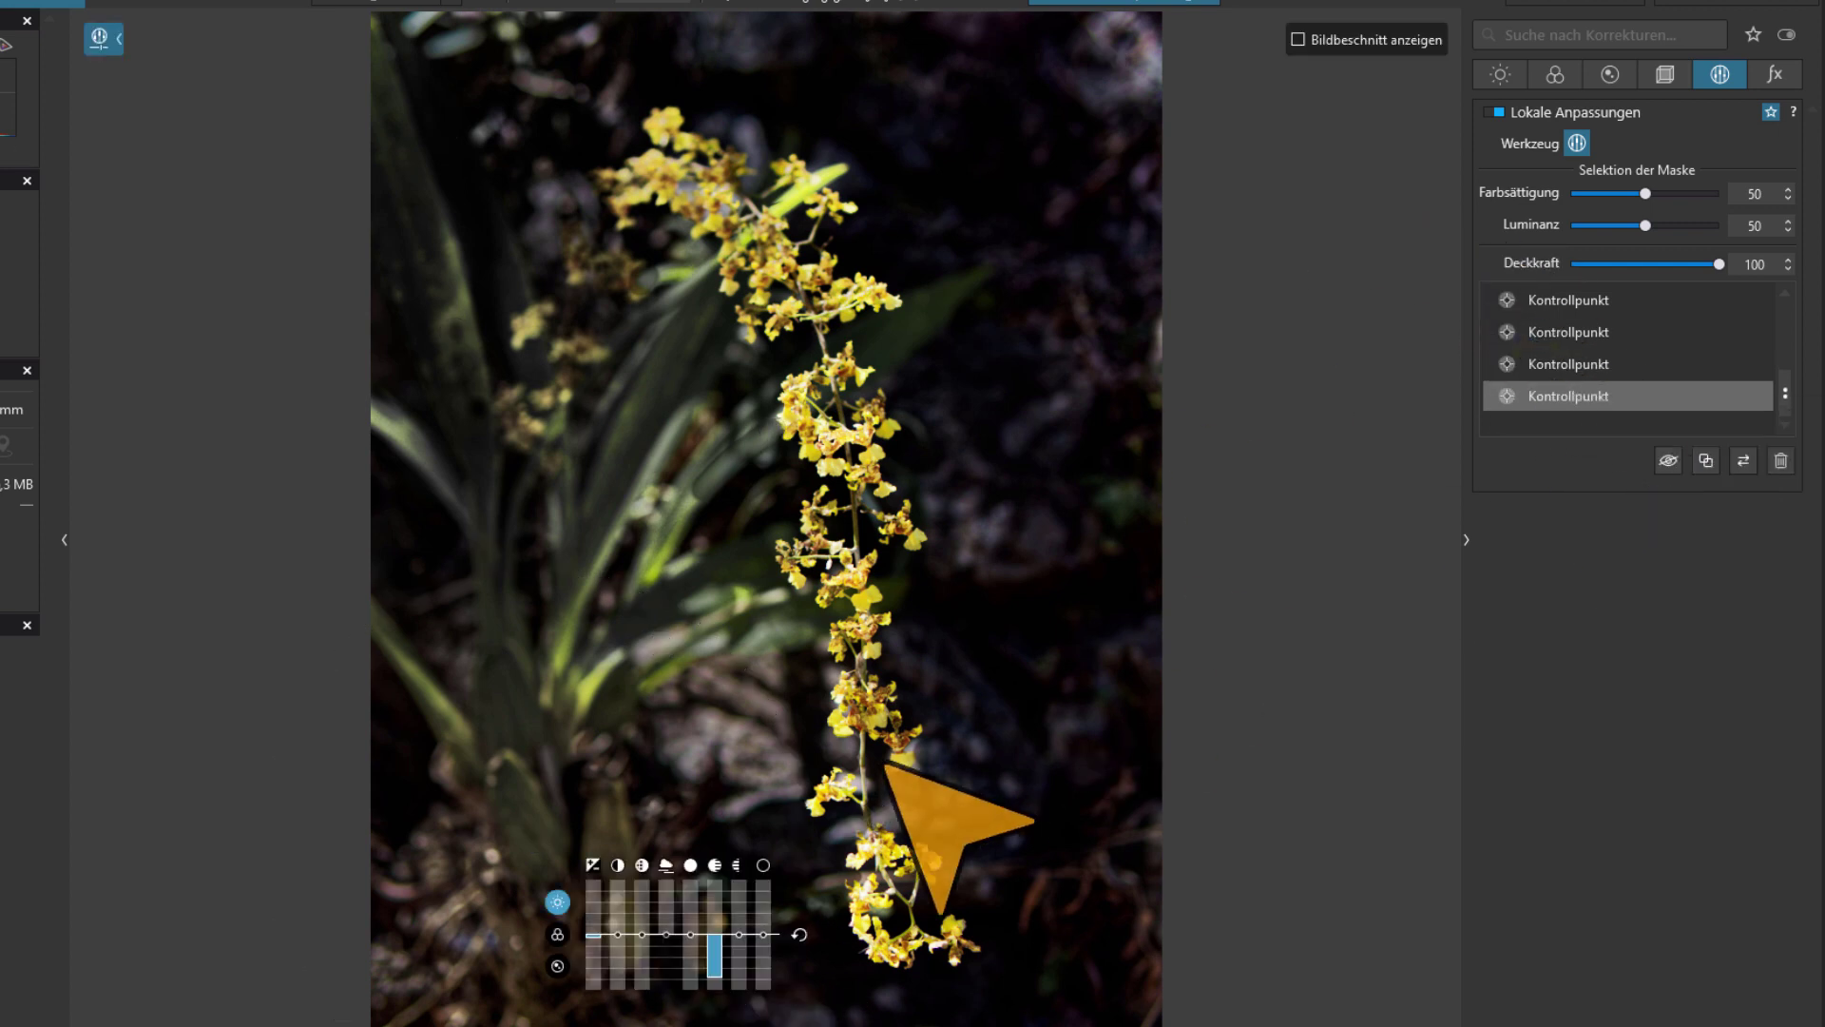
left_click_drag(533, 812, 557, 645)
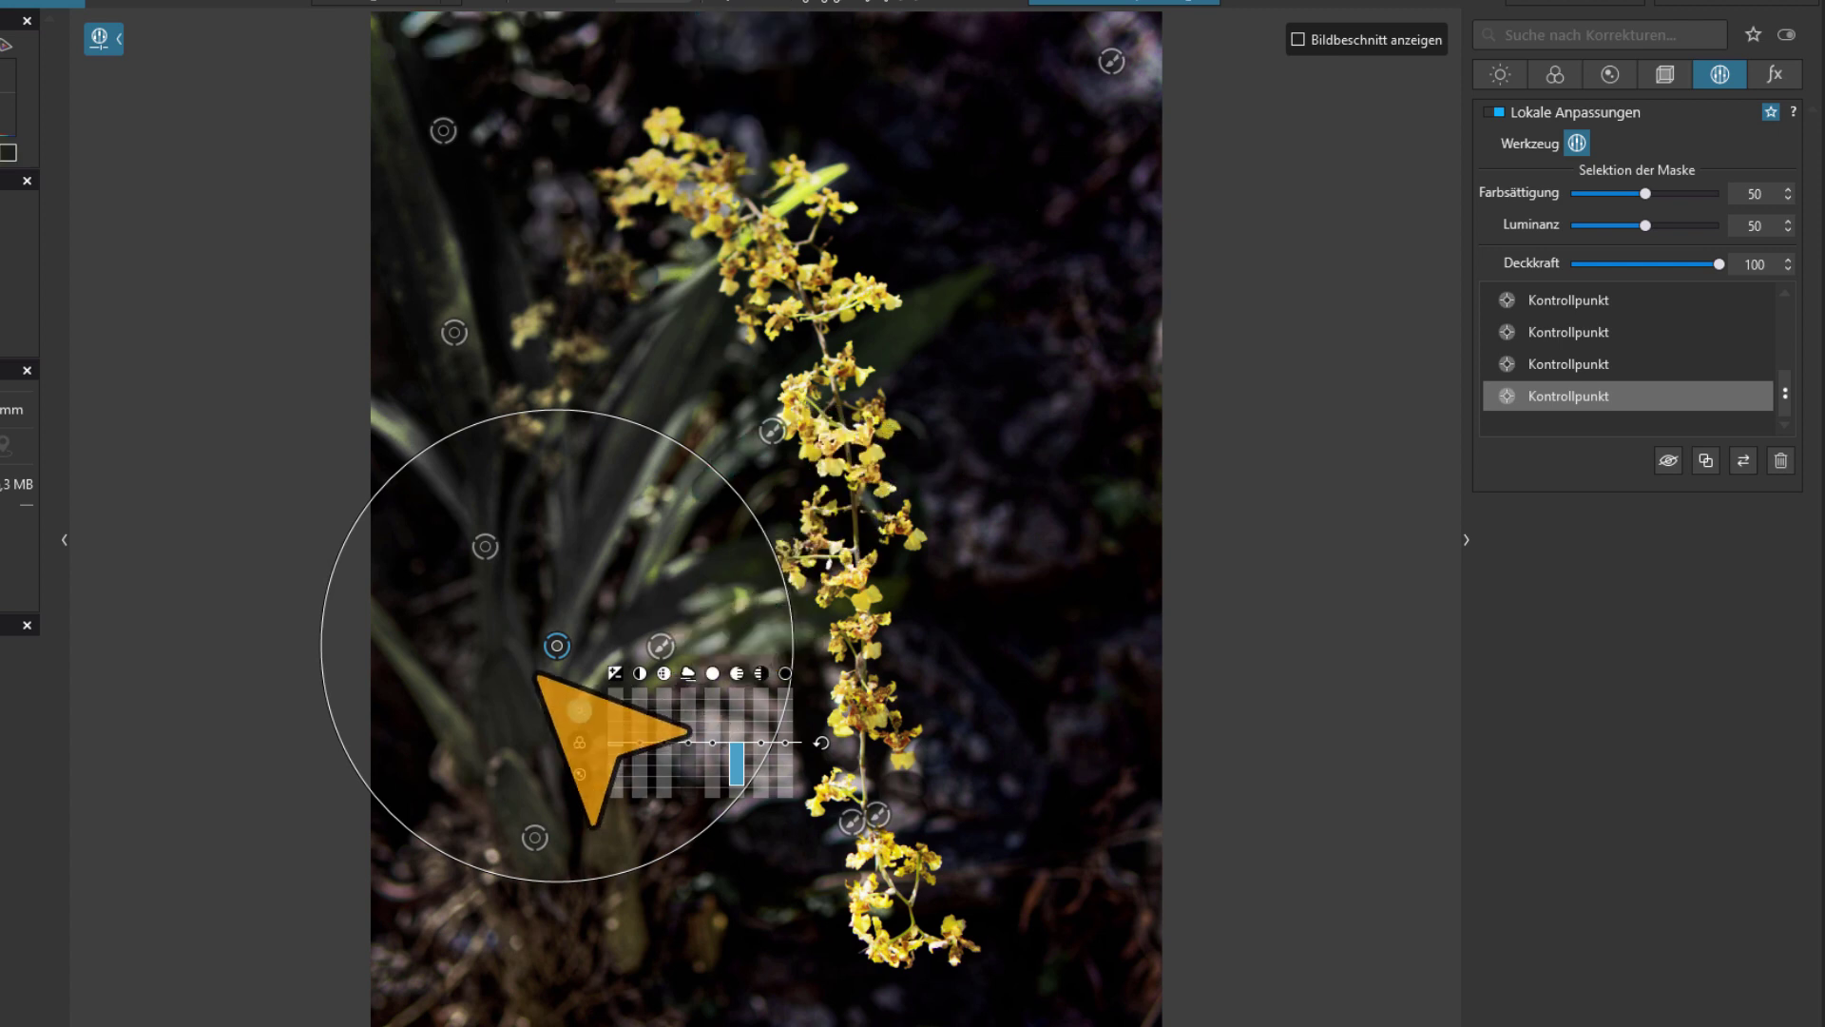
right_click(557, 641)
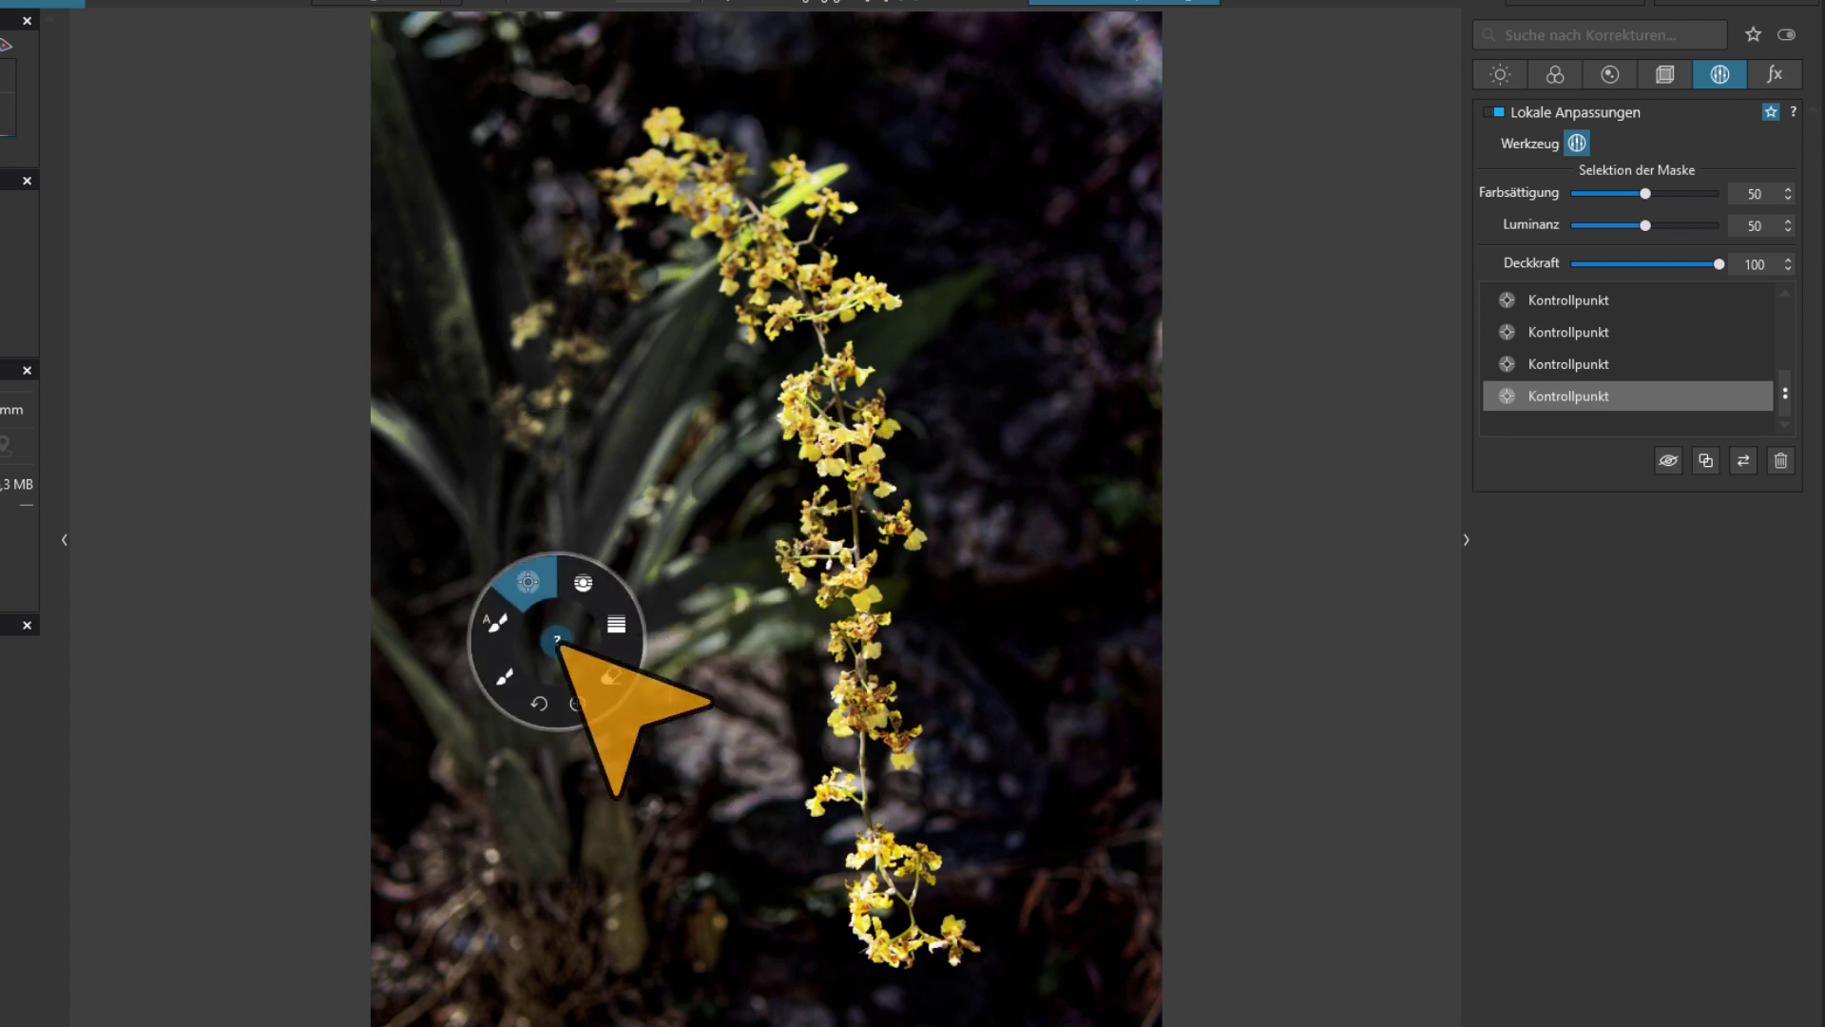
Add a large control point centred on the orchid flower spike
left_click(579, 703)
left_click(781, 269)
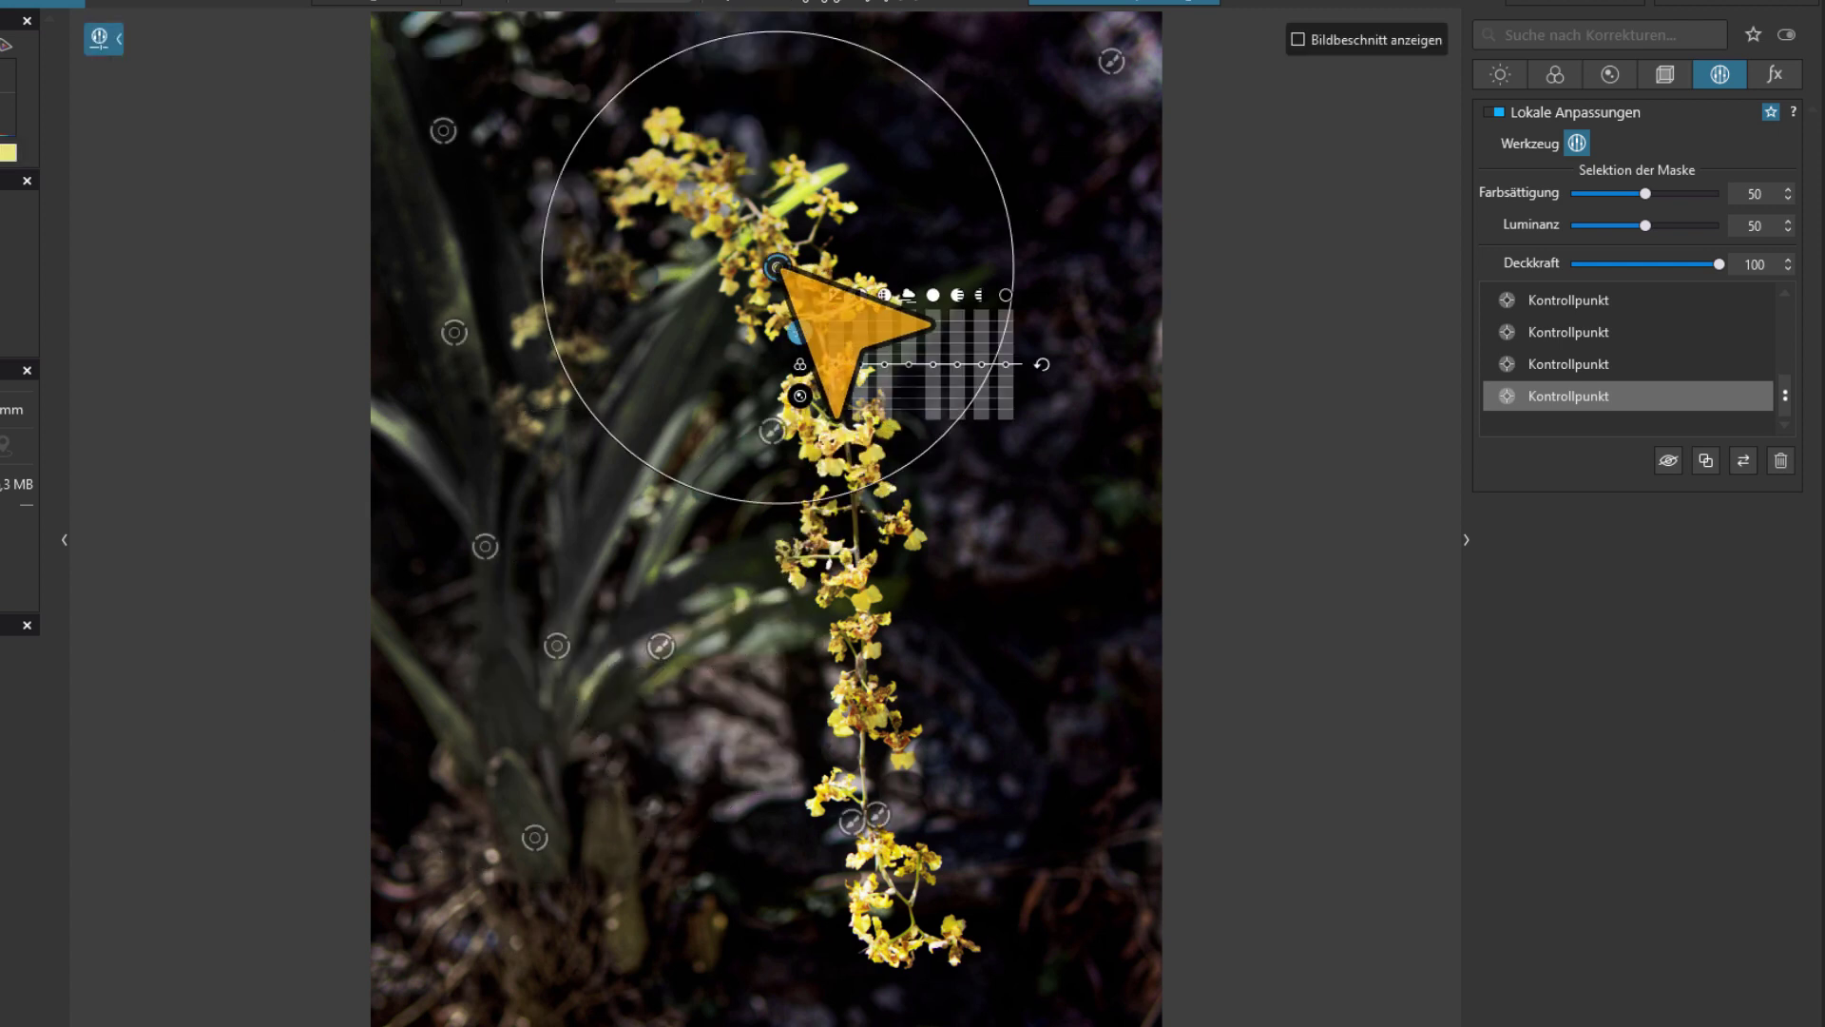
left_click_drag(873, 515, 952, 643)
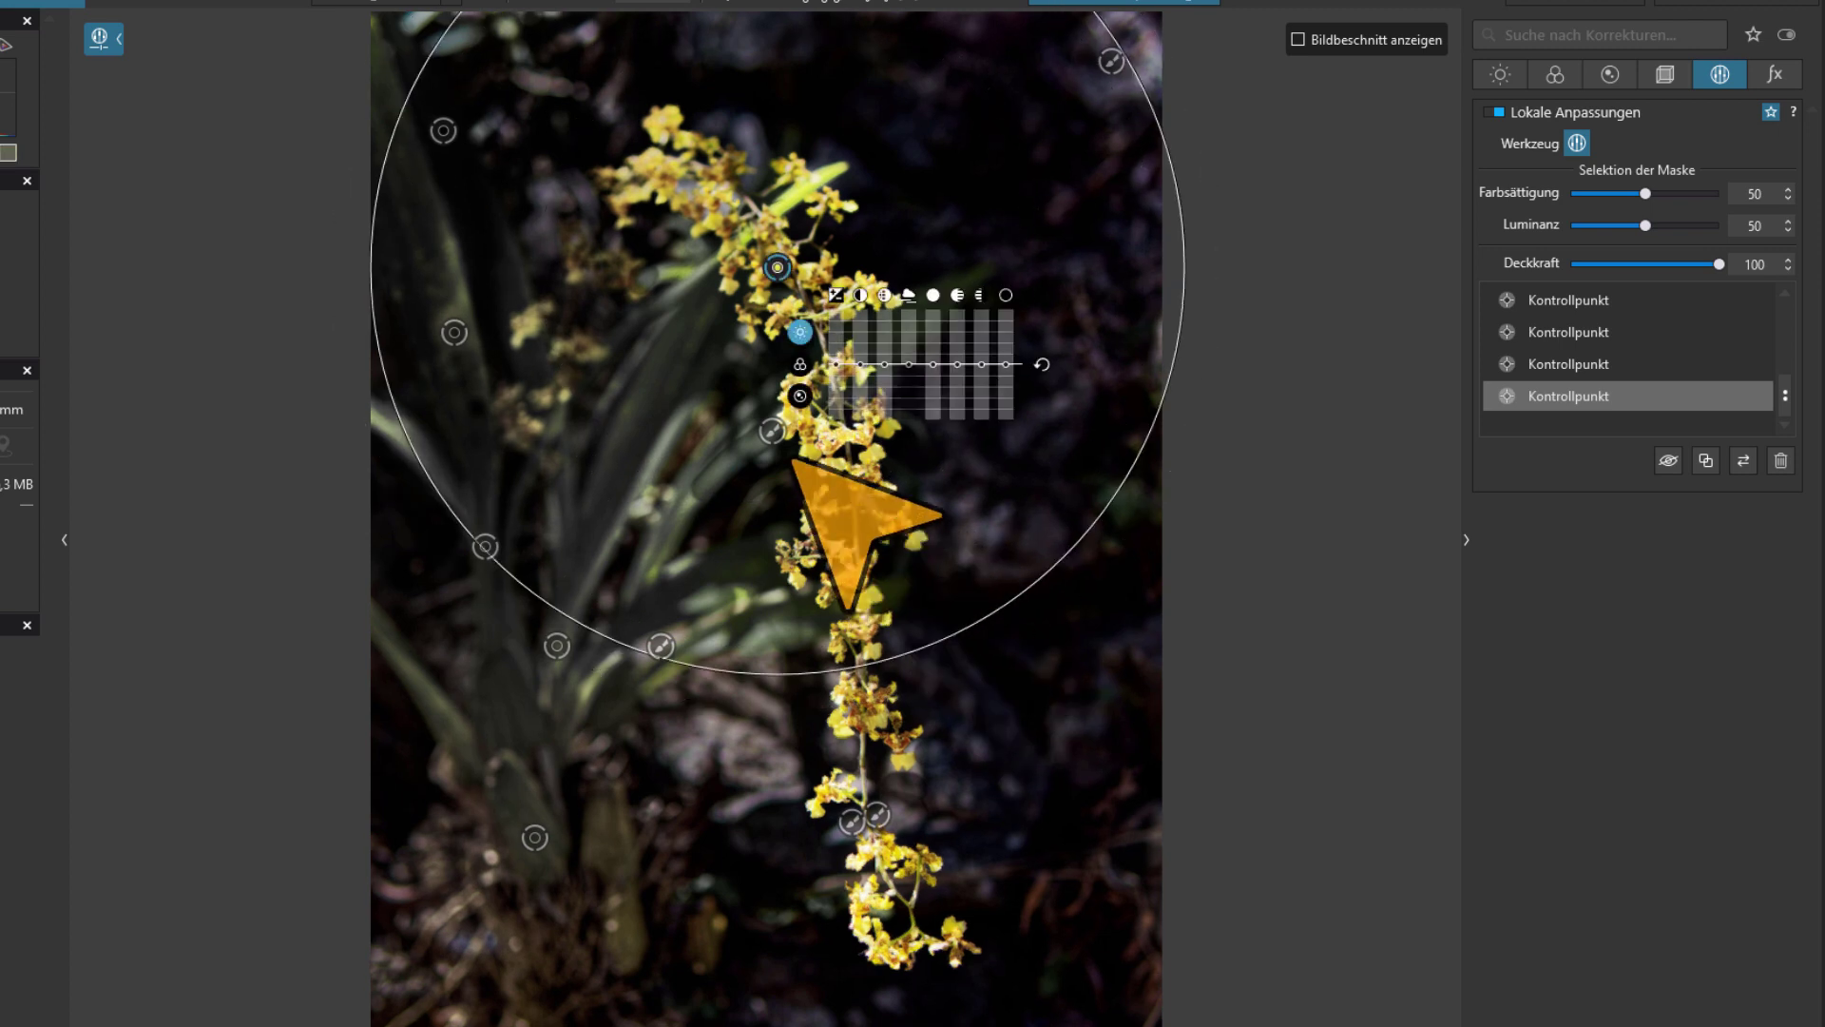
left_click_drag(781, 272, 862, 601)
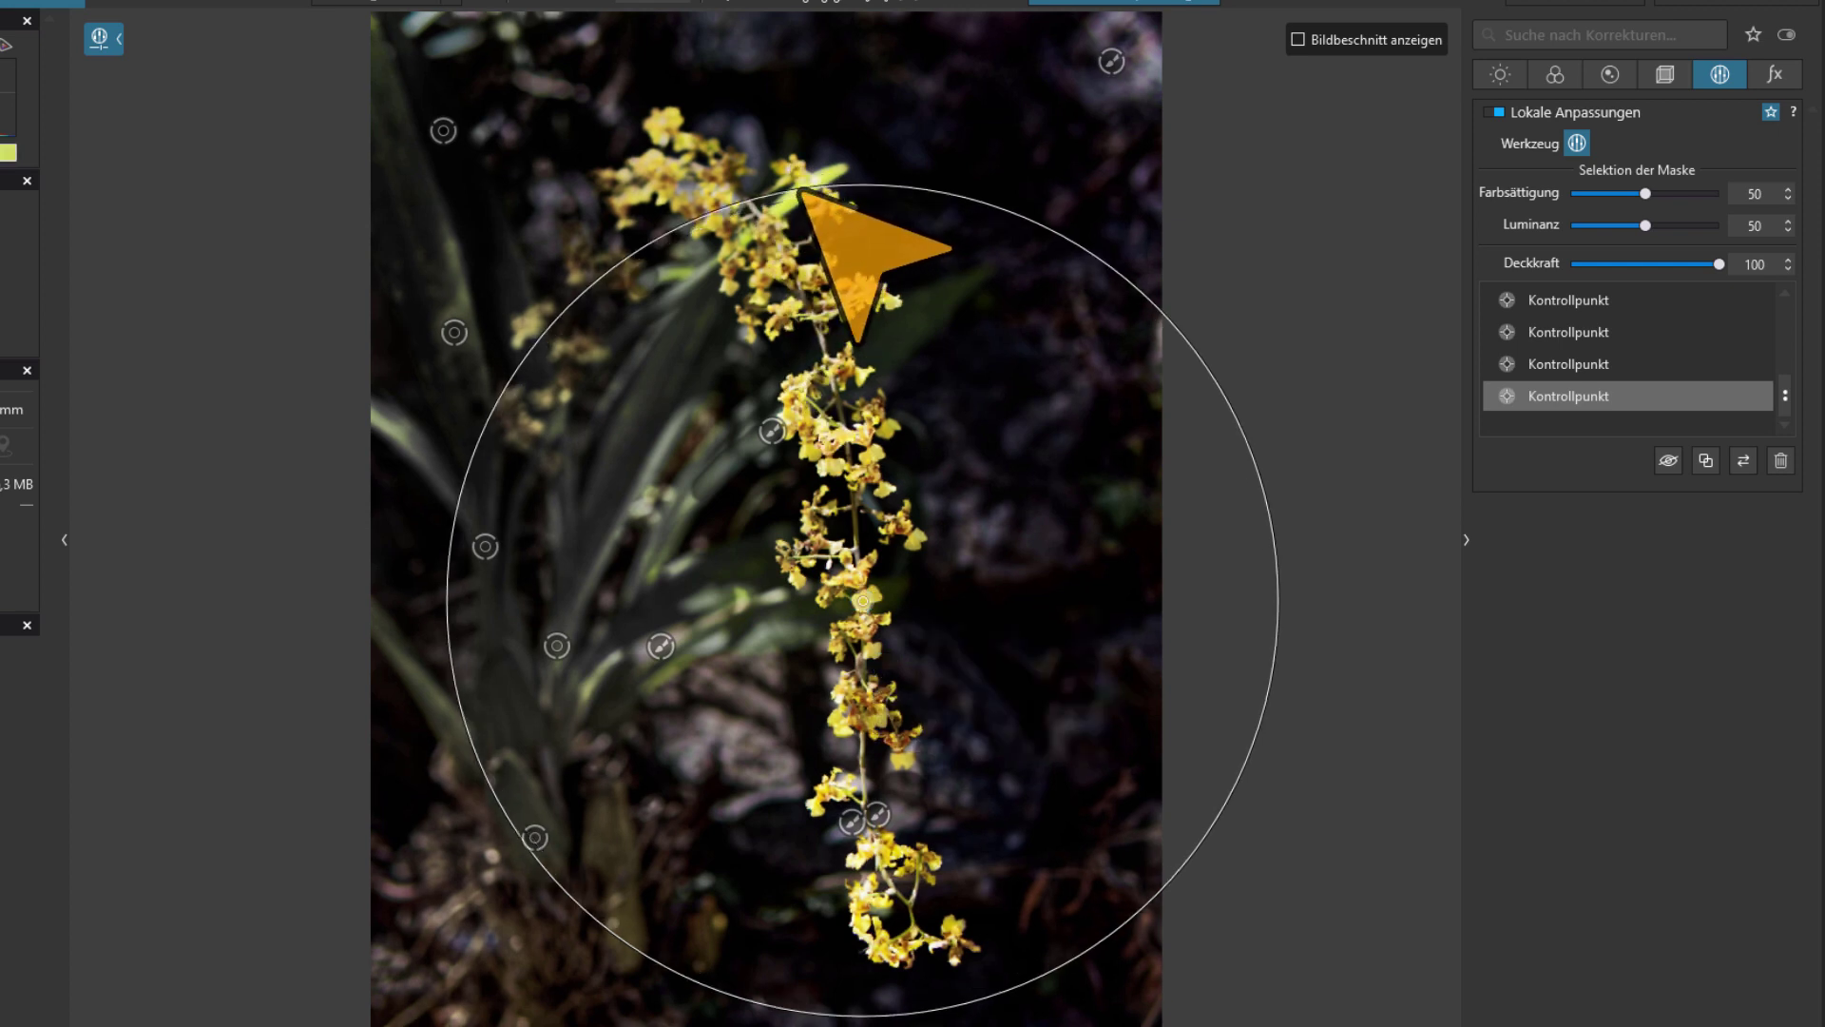
left_click_drag(807, 197, 814, 223)
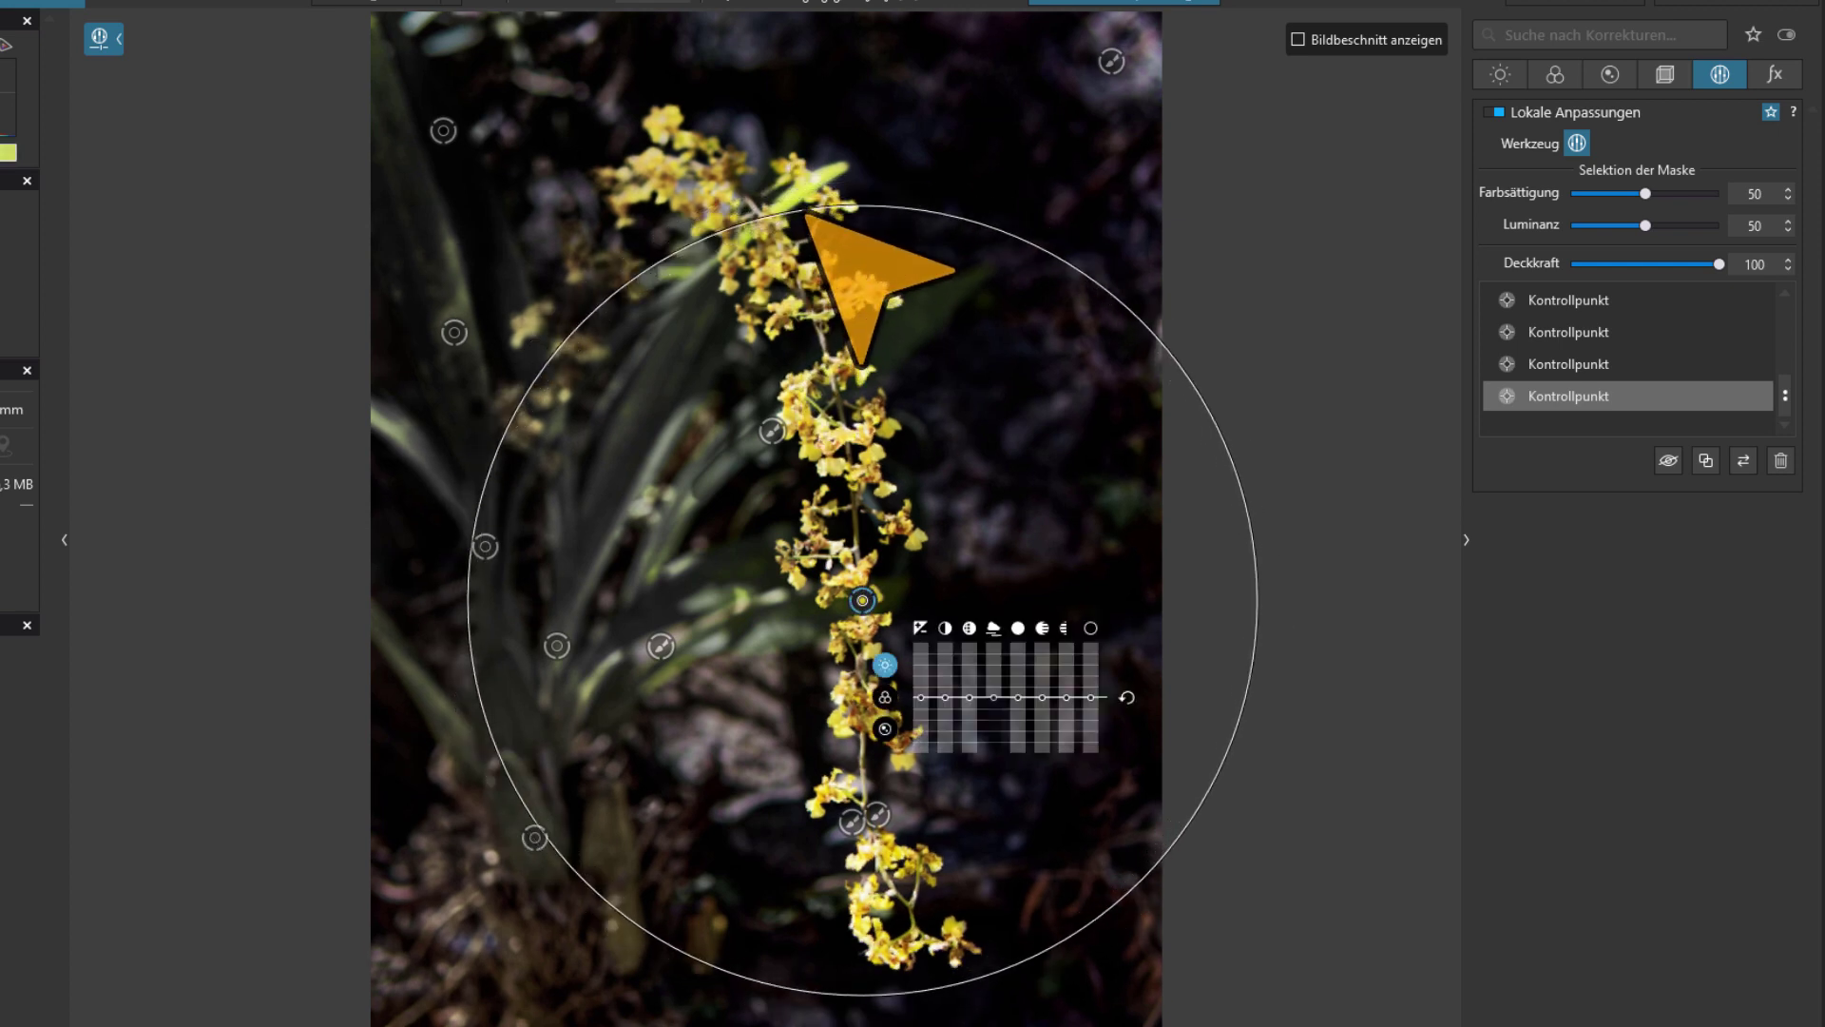
Adjust the flower point's Sättigung and Mitteltöne
left_click(887, 698)
left_click_drag(920, 697, 947, 691)
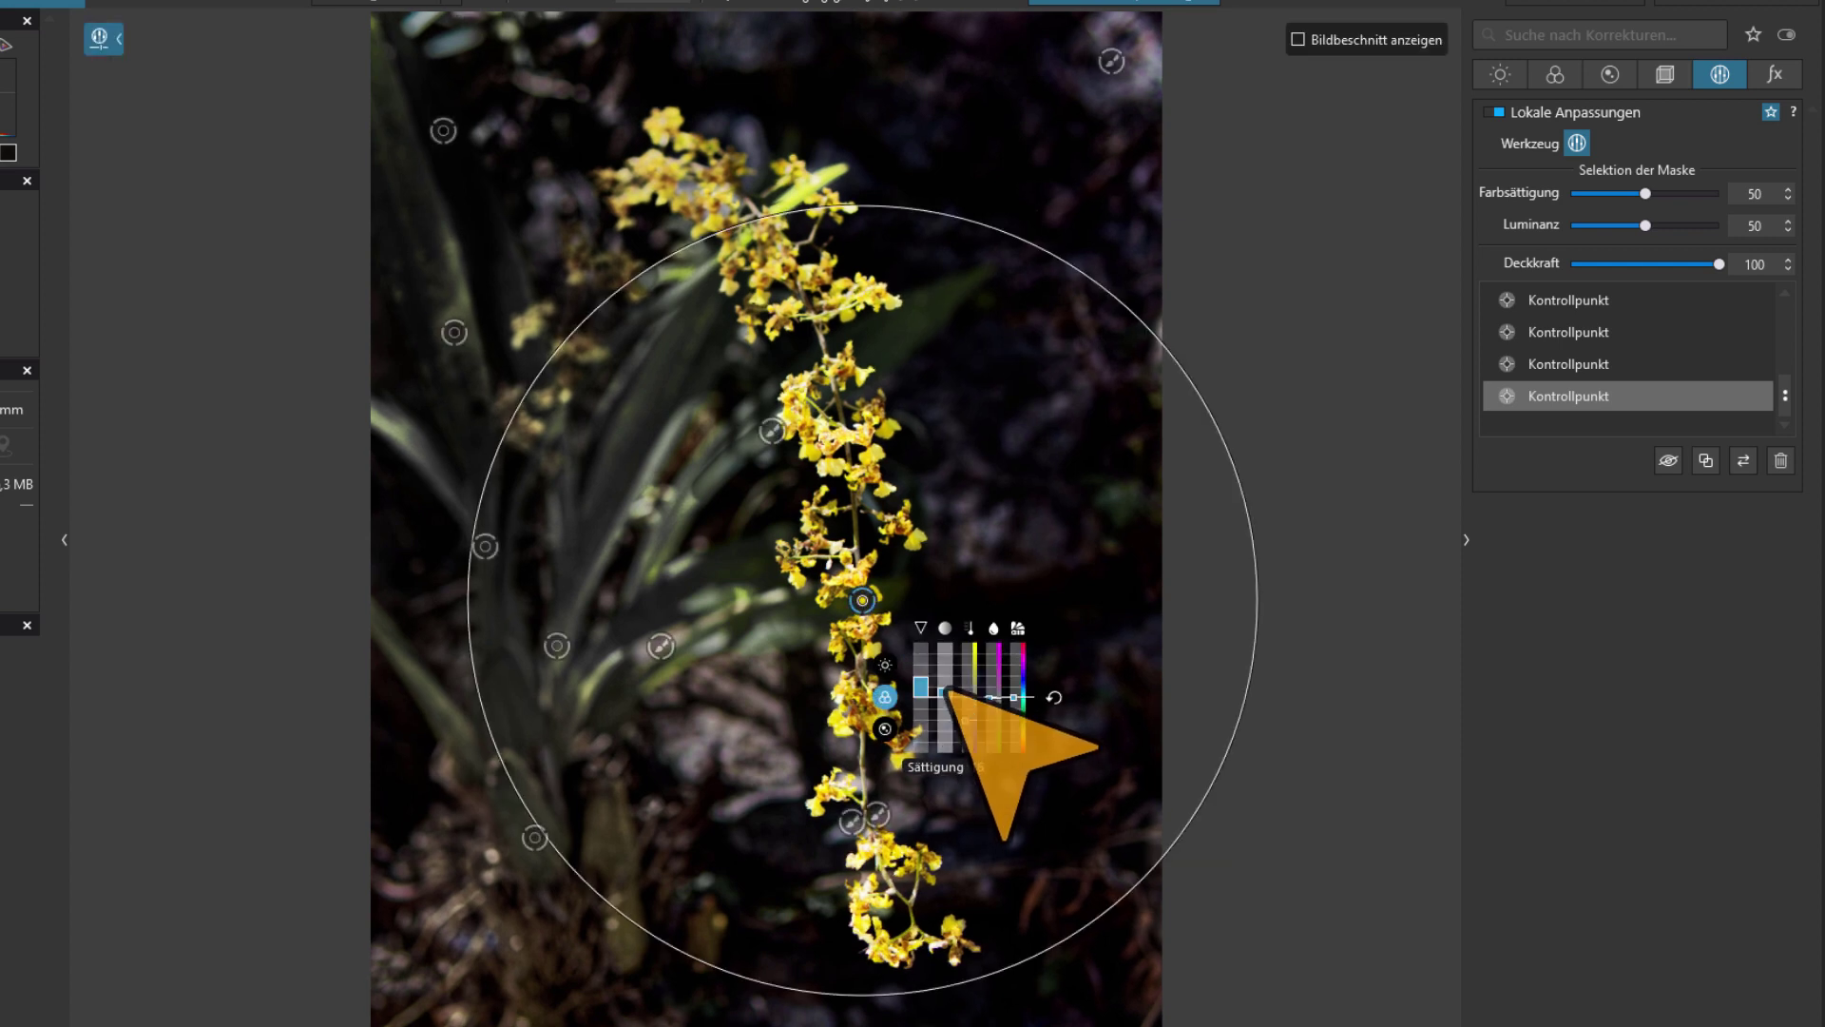
left_click(885, 665)
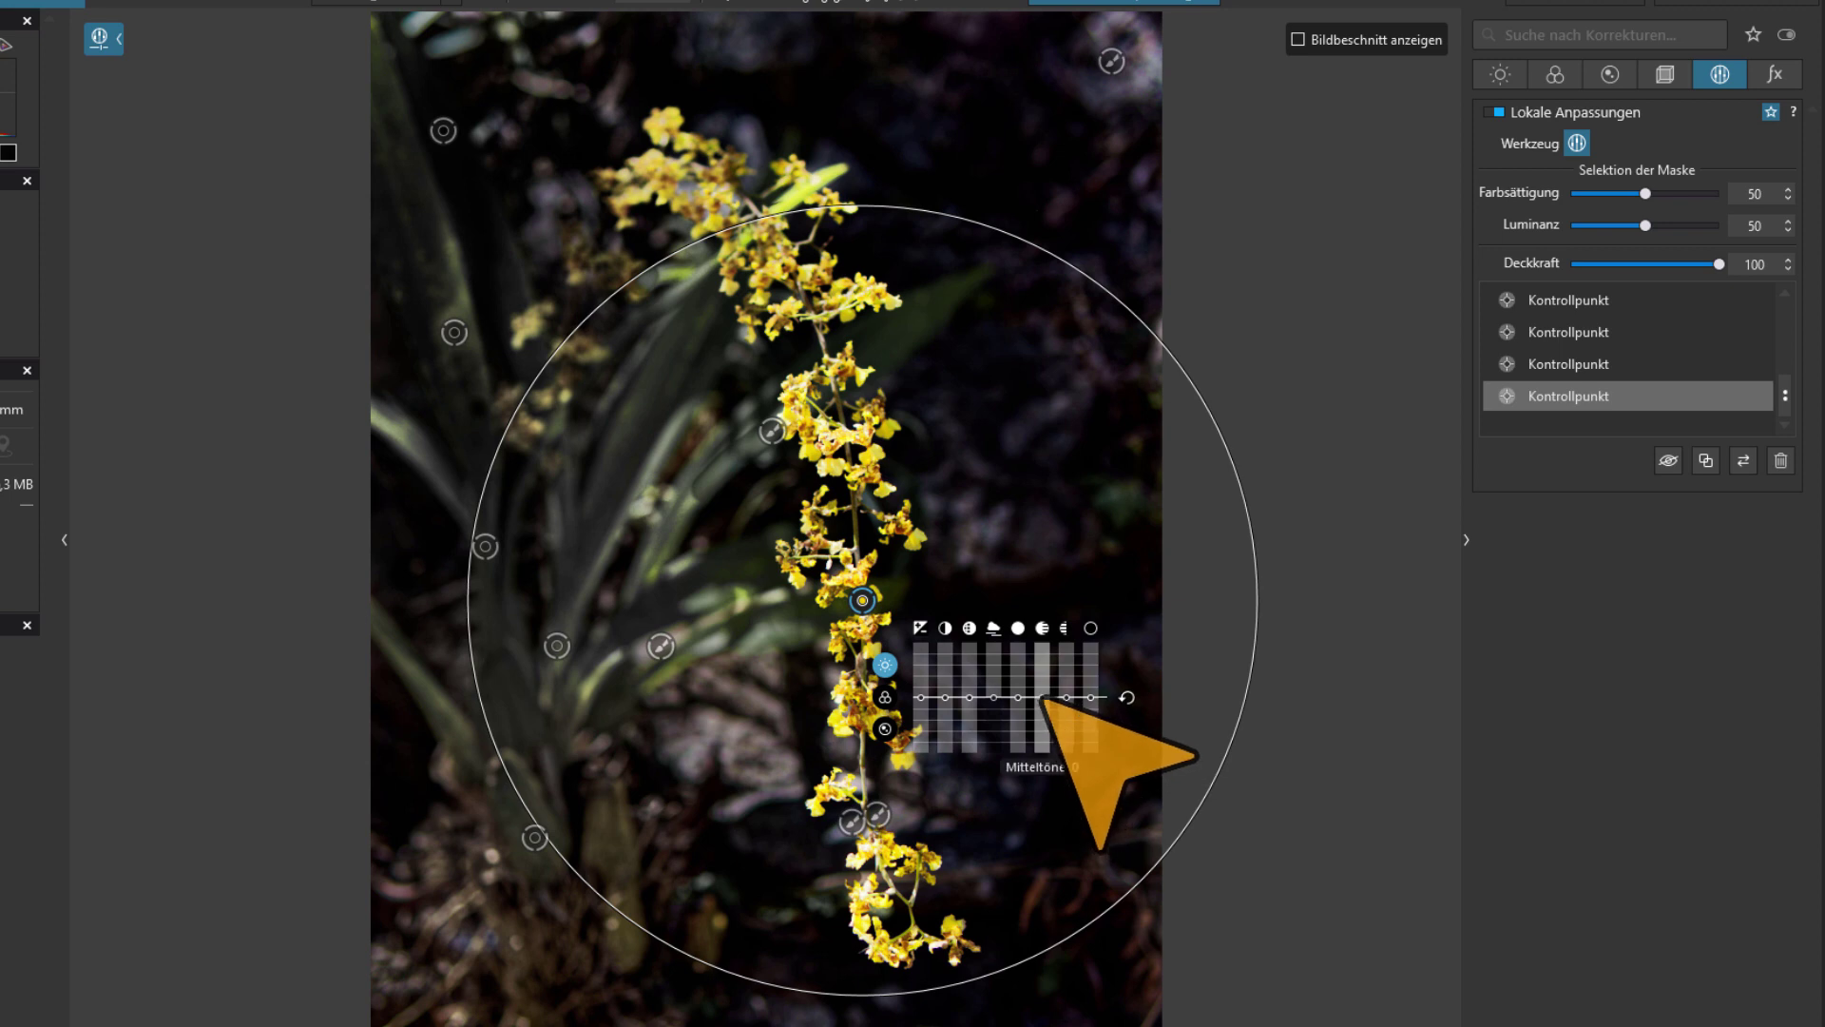
left_click_drag(1044, 701, 1066, 686)
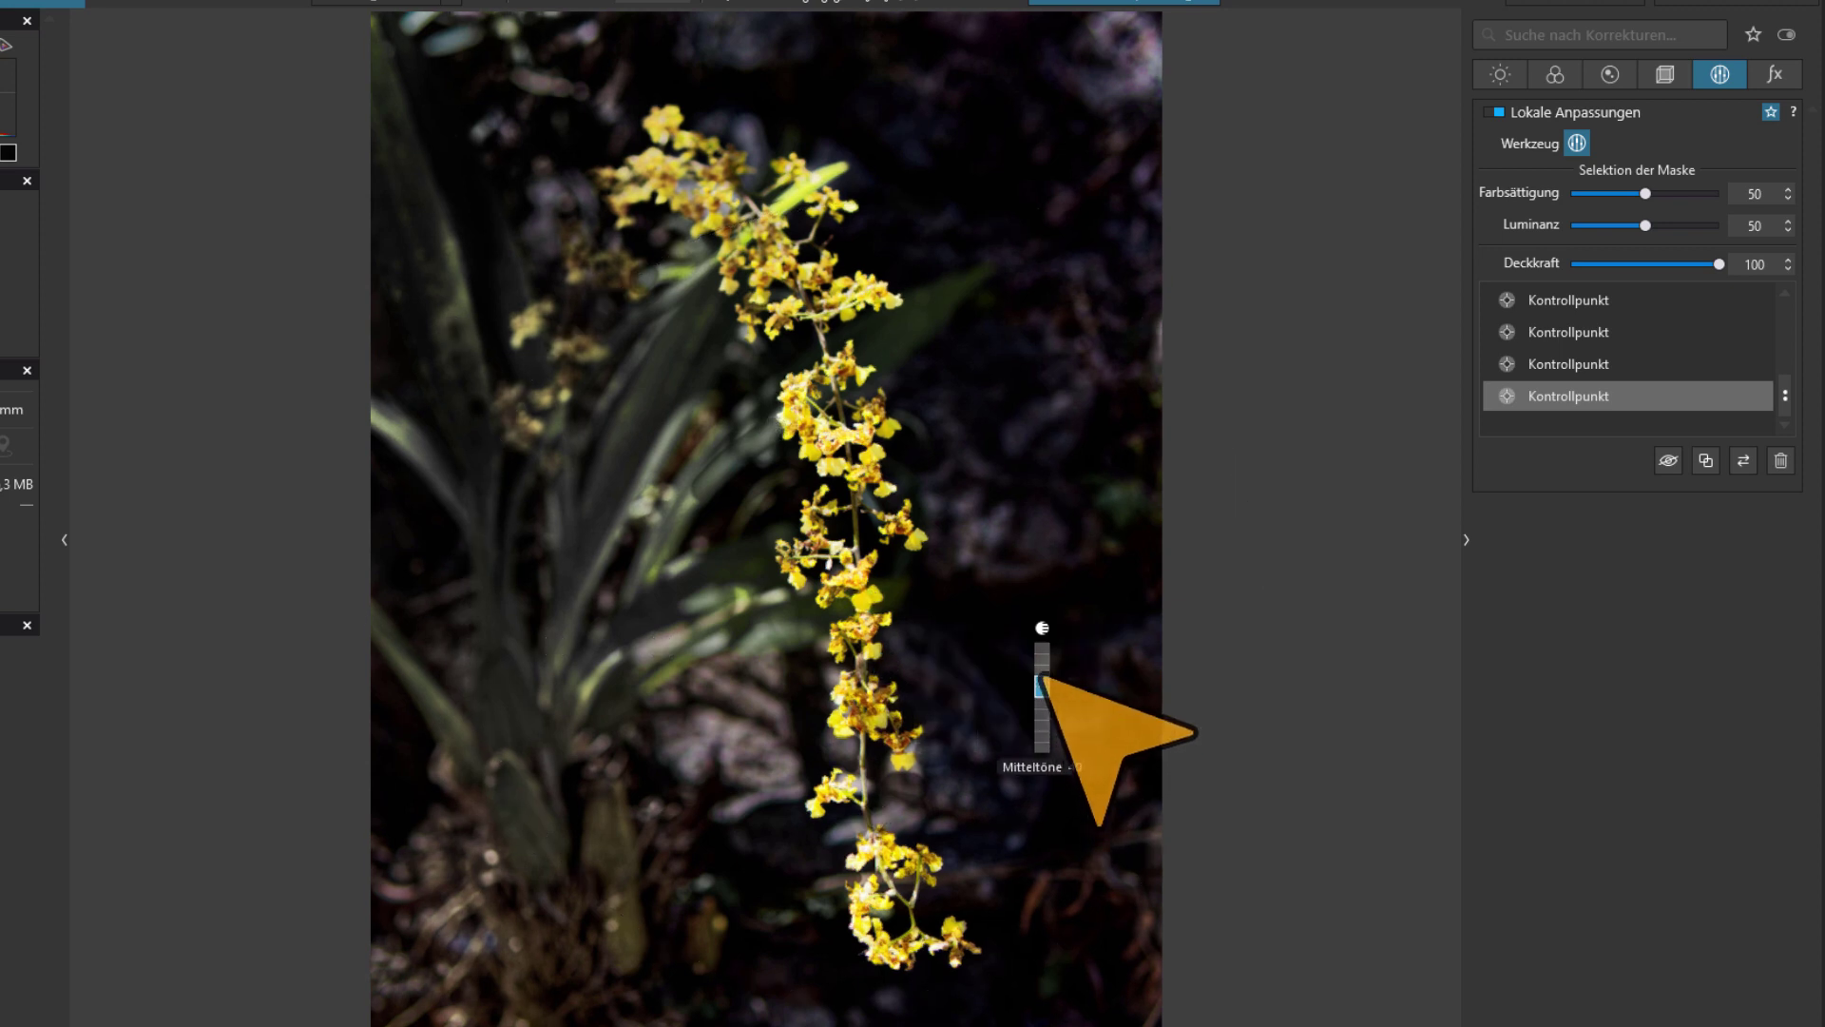
mouse_move(1626, 396)
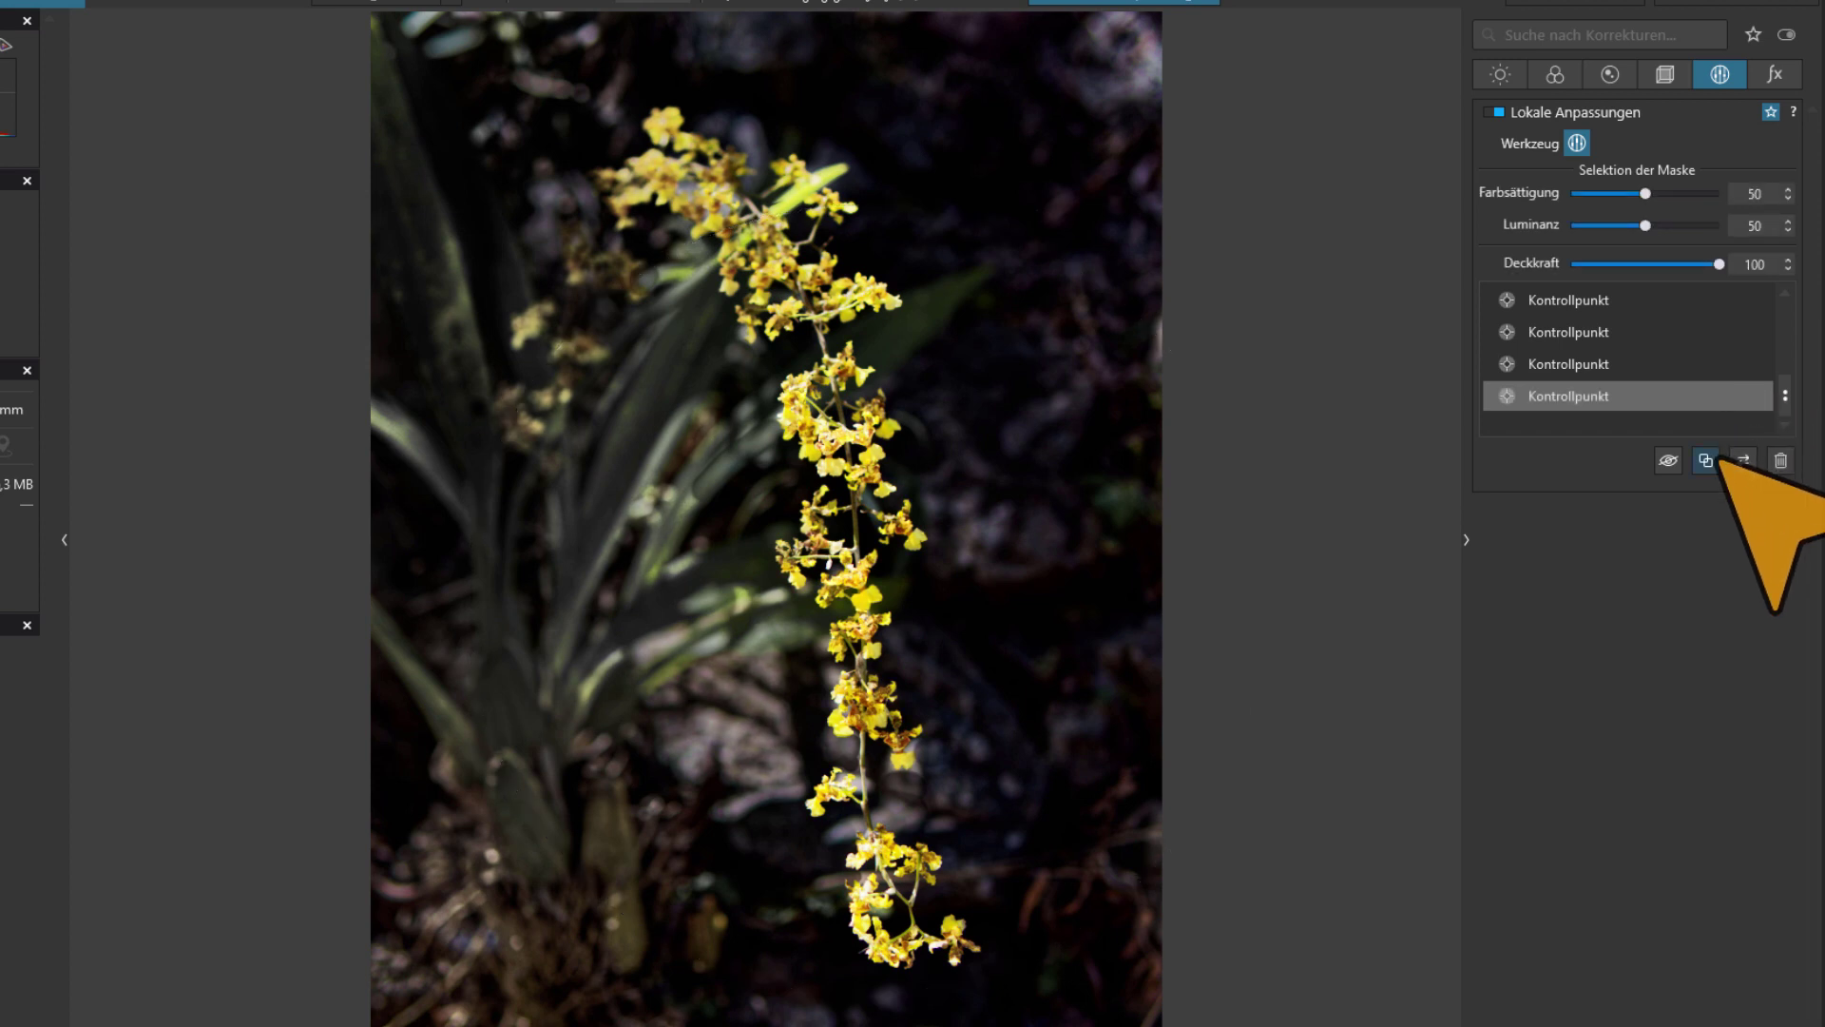
Compare the flower control point off and on, then raise its Belichtung slightly
left_click(1752, 397)
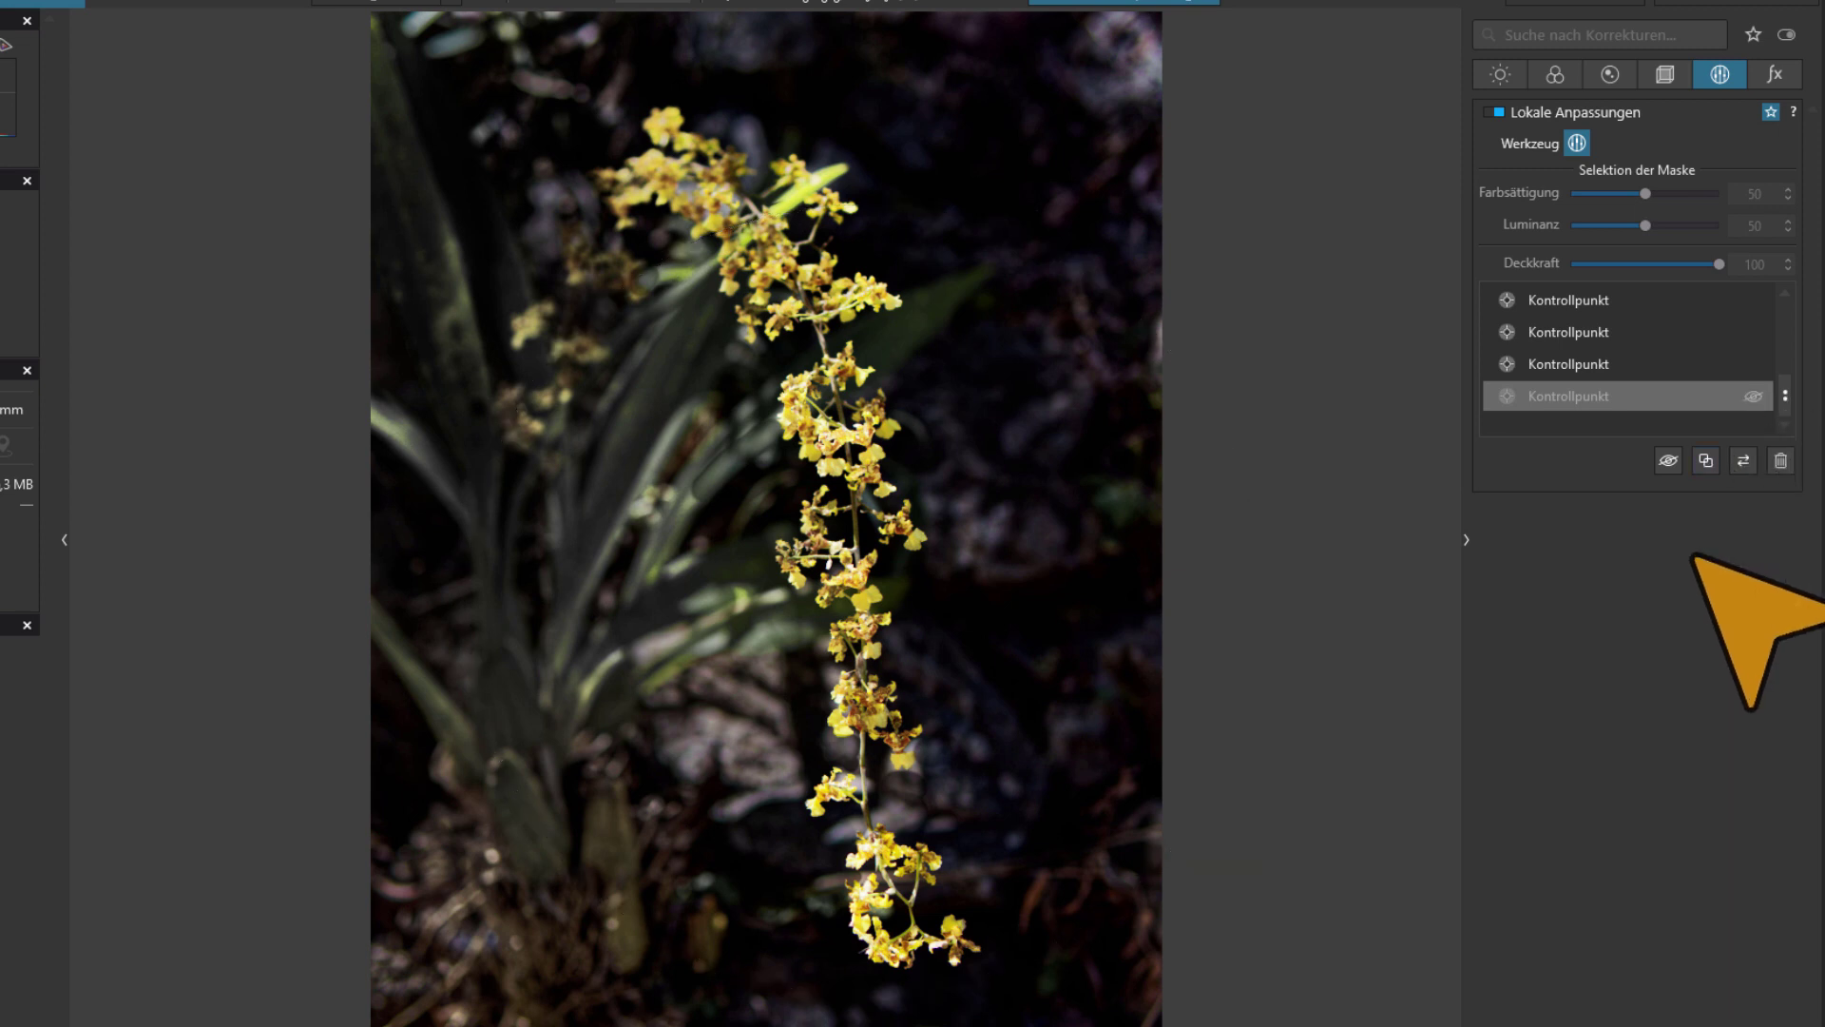
left_click(1752, 397)
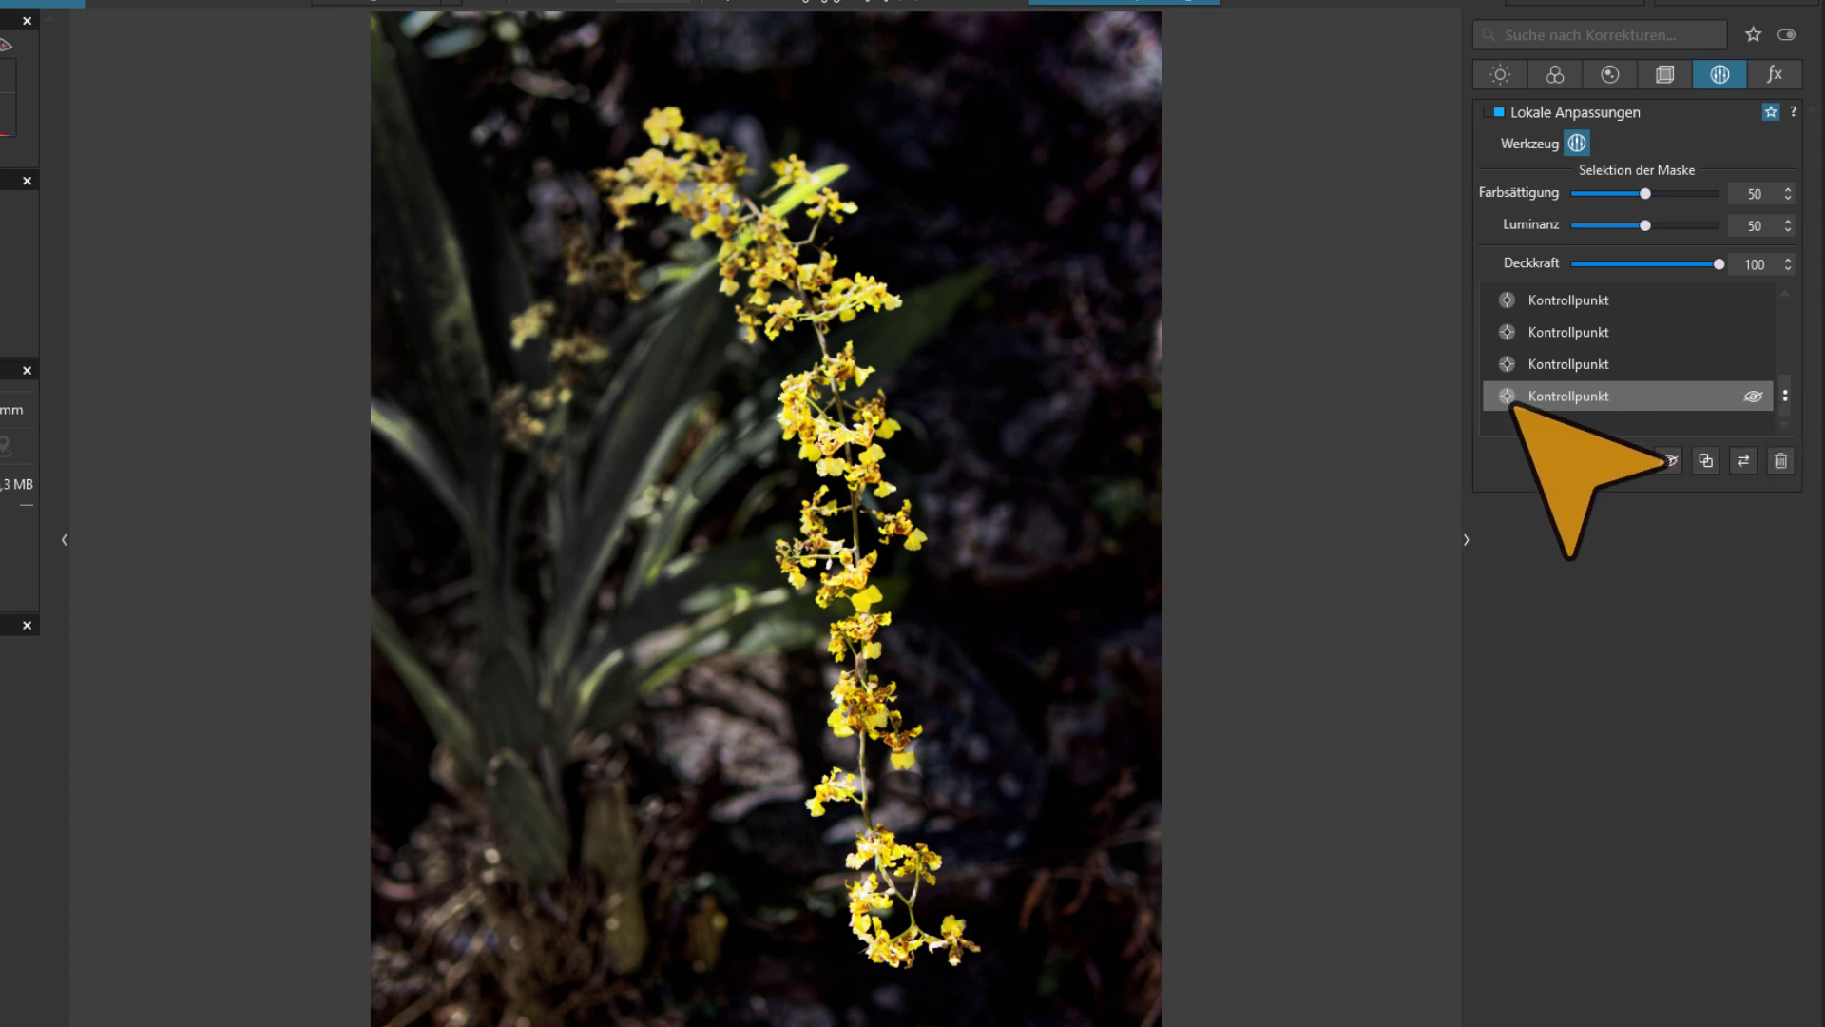
mouse_move(913, 656)
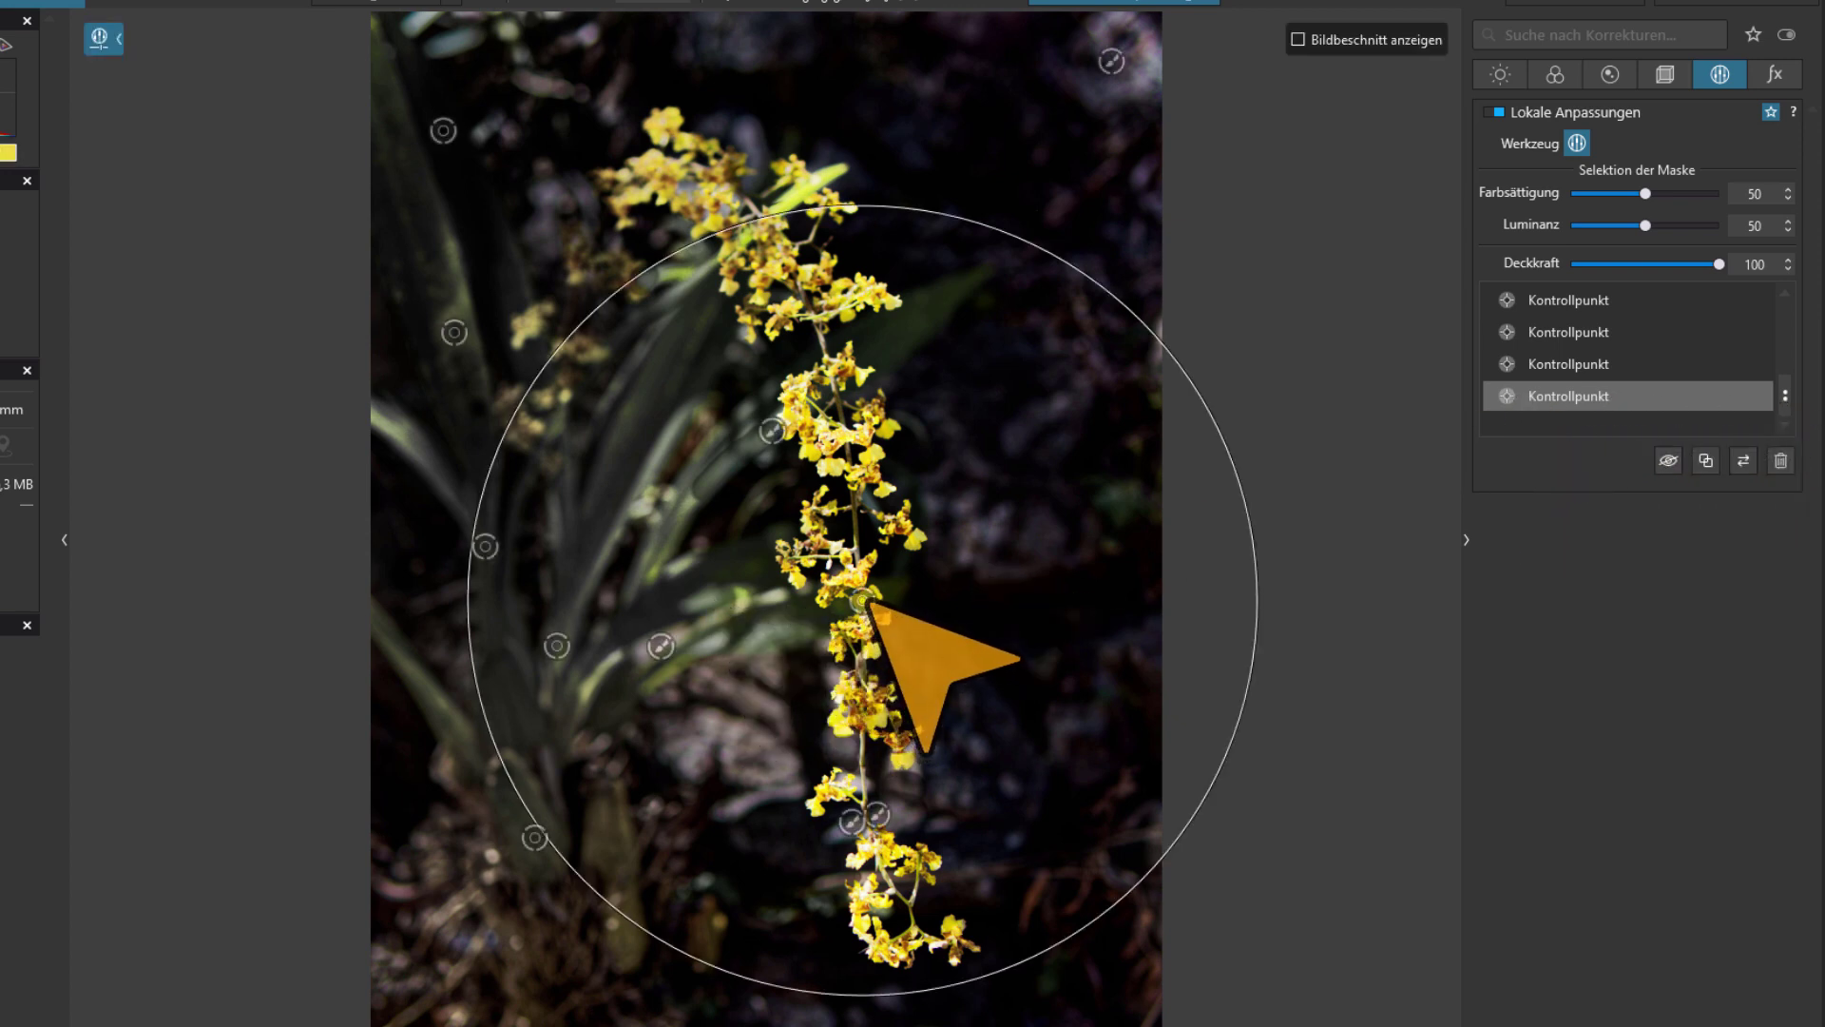
left_click(862, 601)
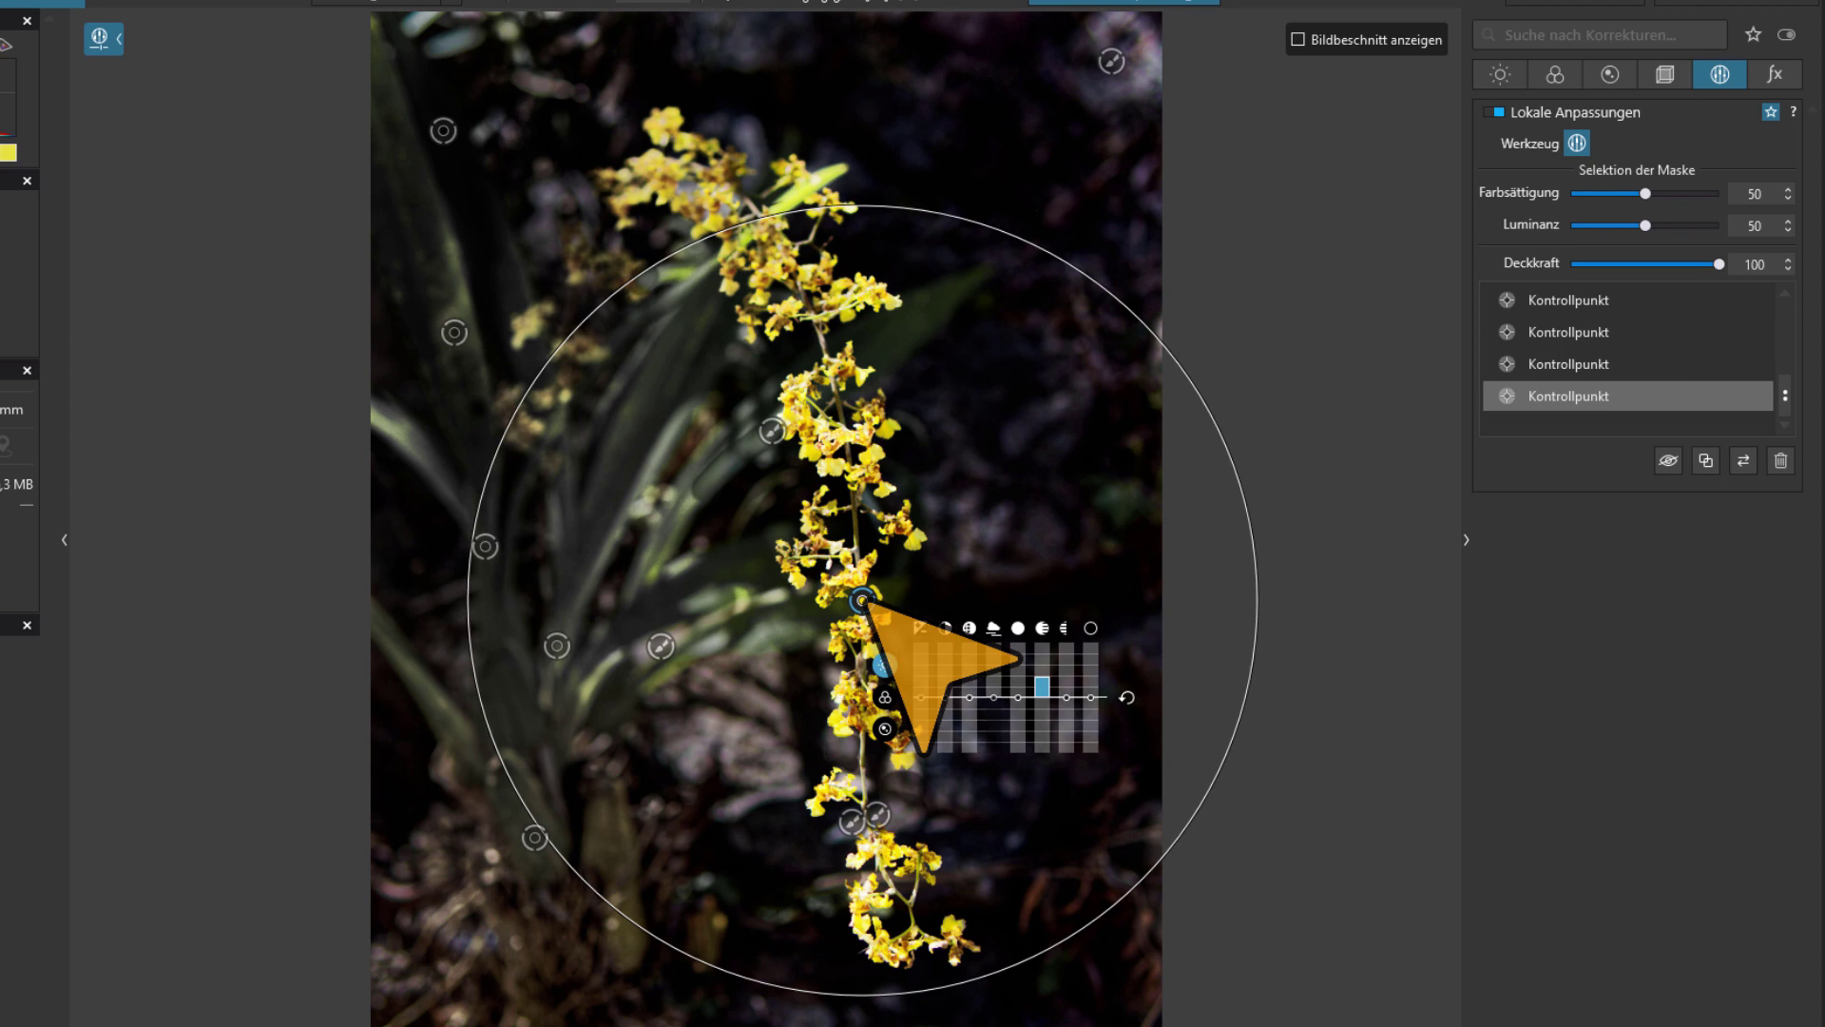
mouse_move(921, 695)
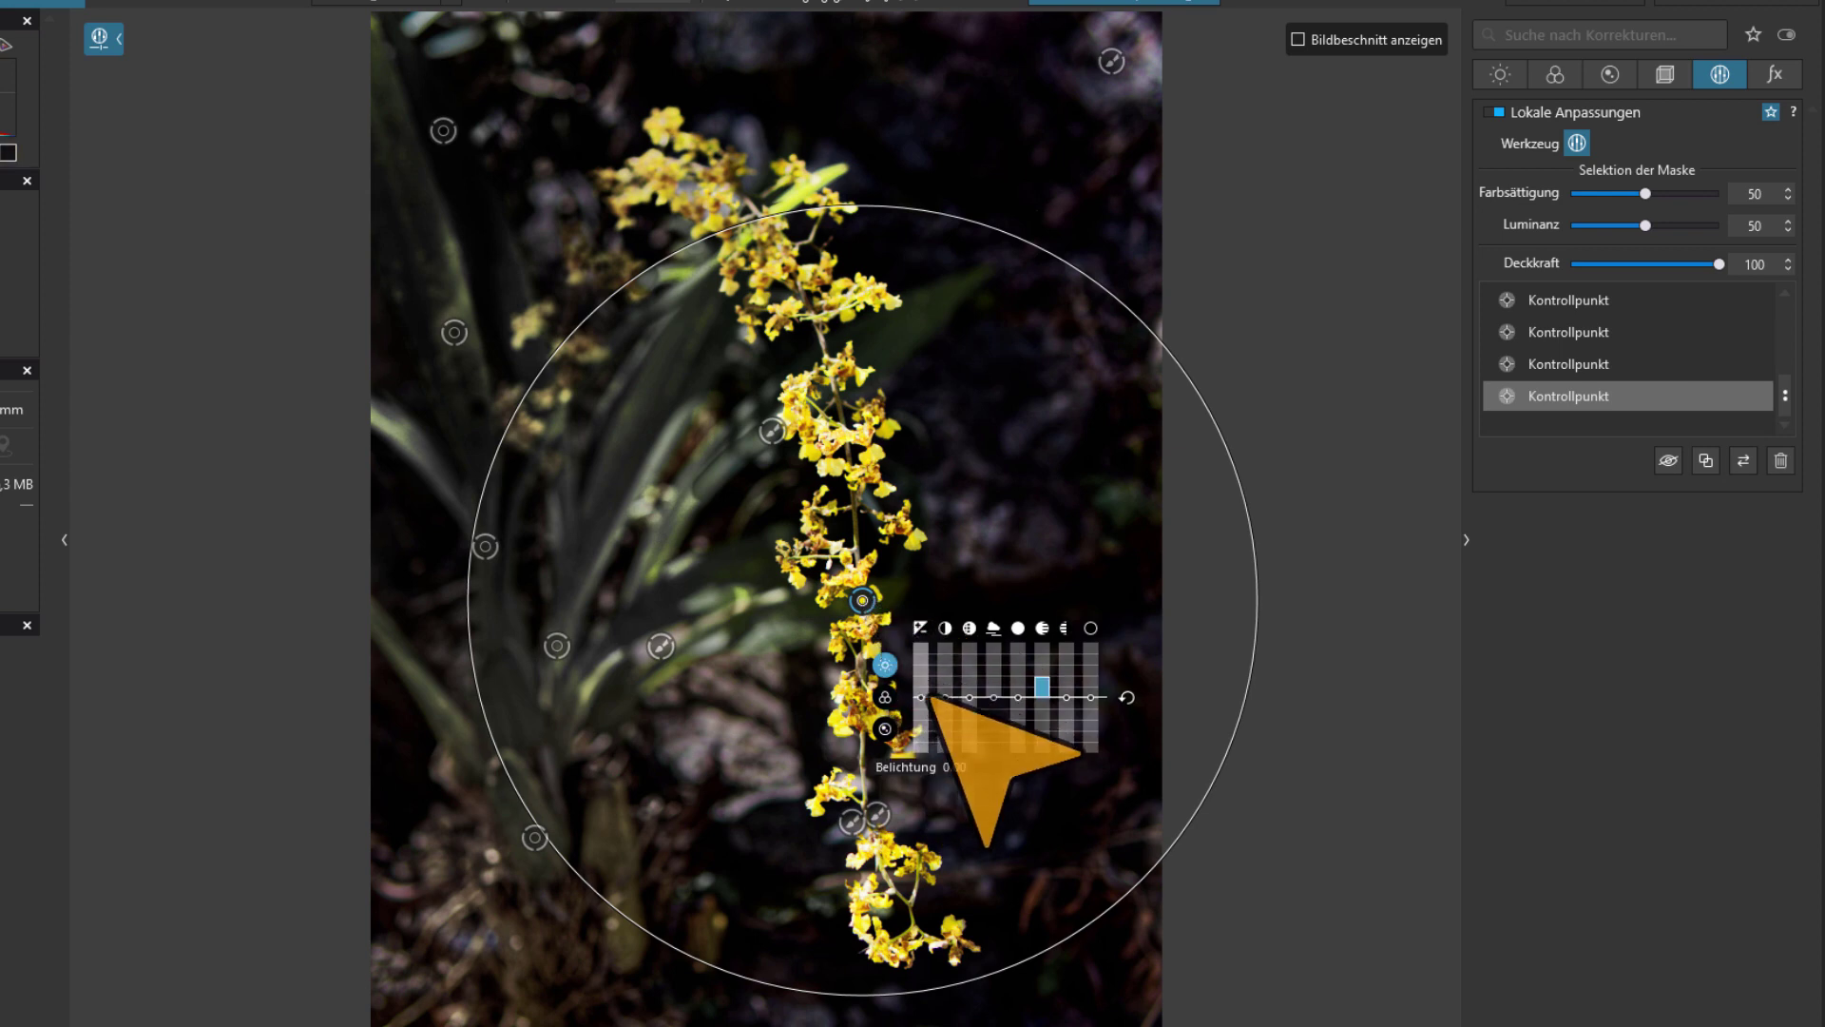
left_click_drag(926, 700, 936, 692)
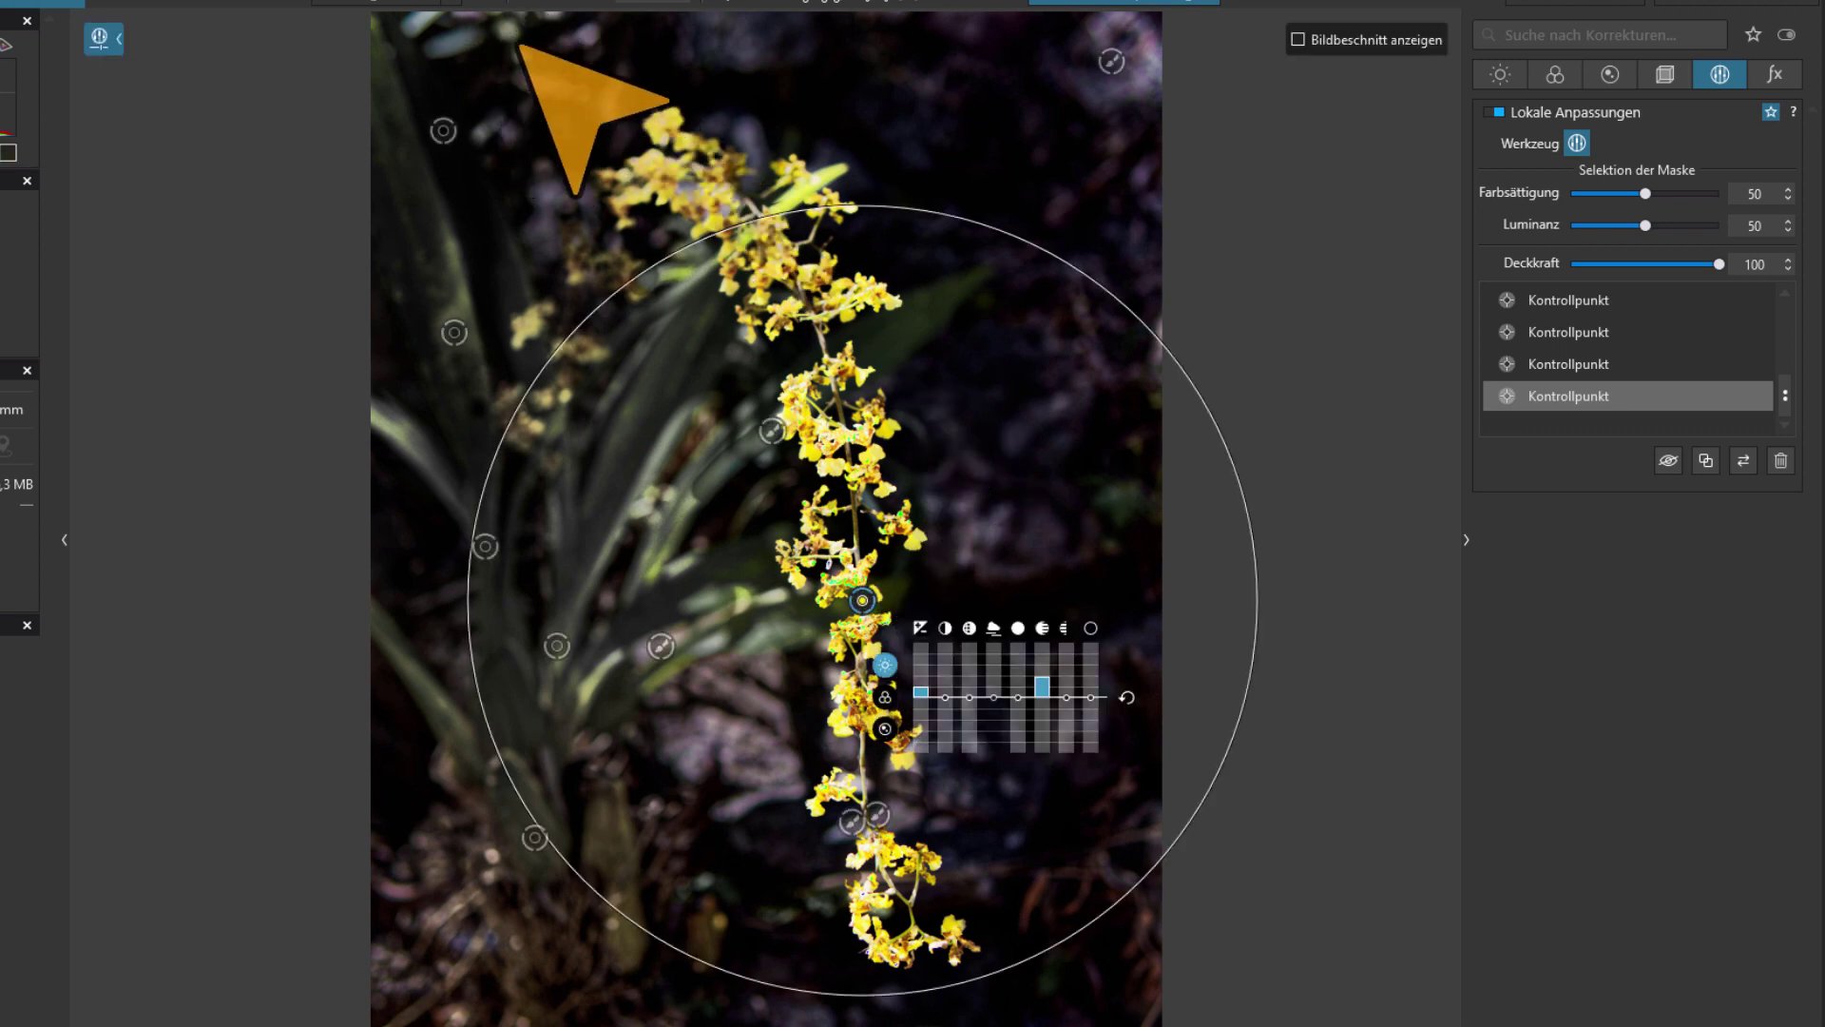
Check the blossoms at 100%, fine-tune the flower point's exposure and contrast, then fit the whole photo
key("ctrl+alt+0")
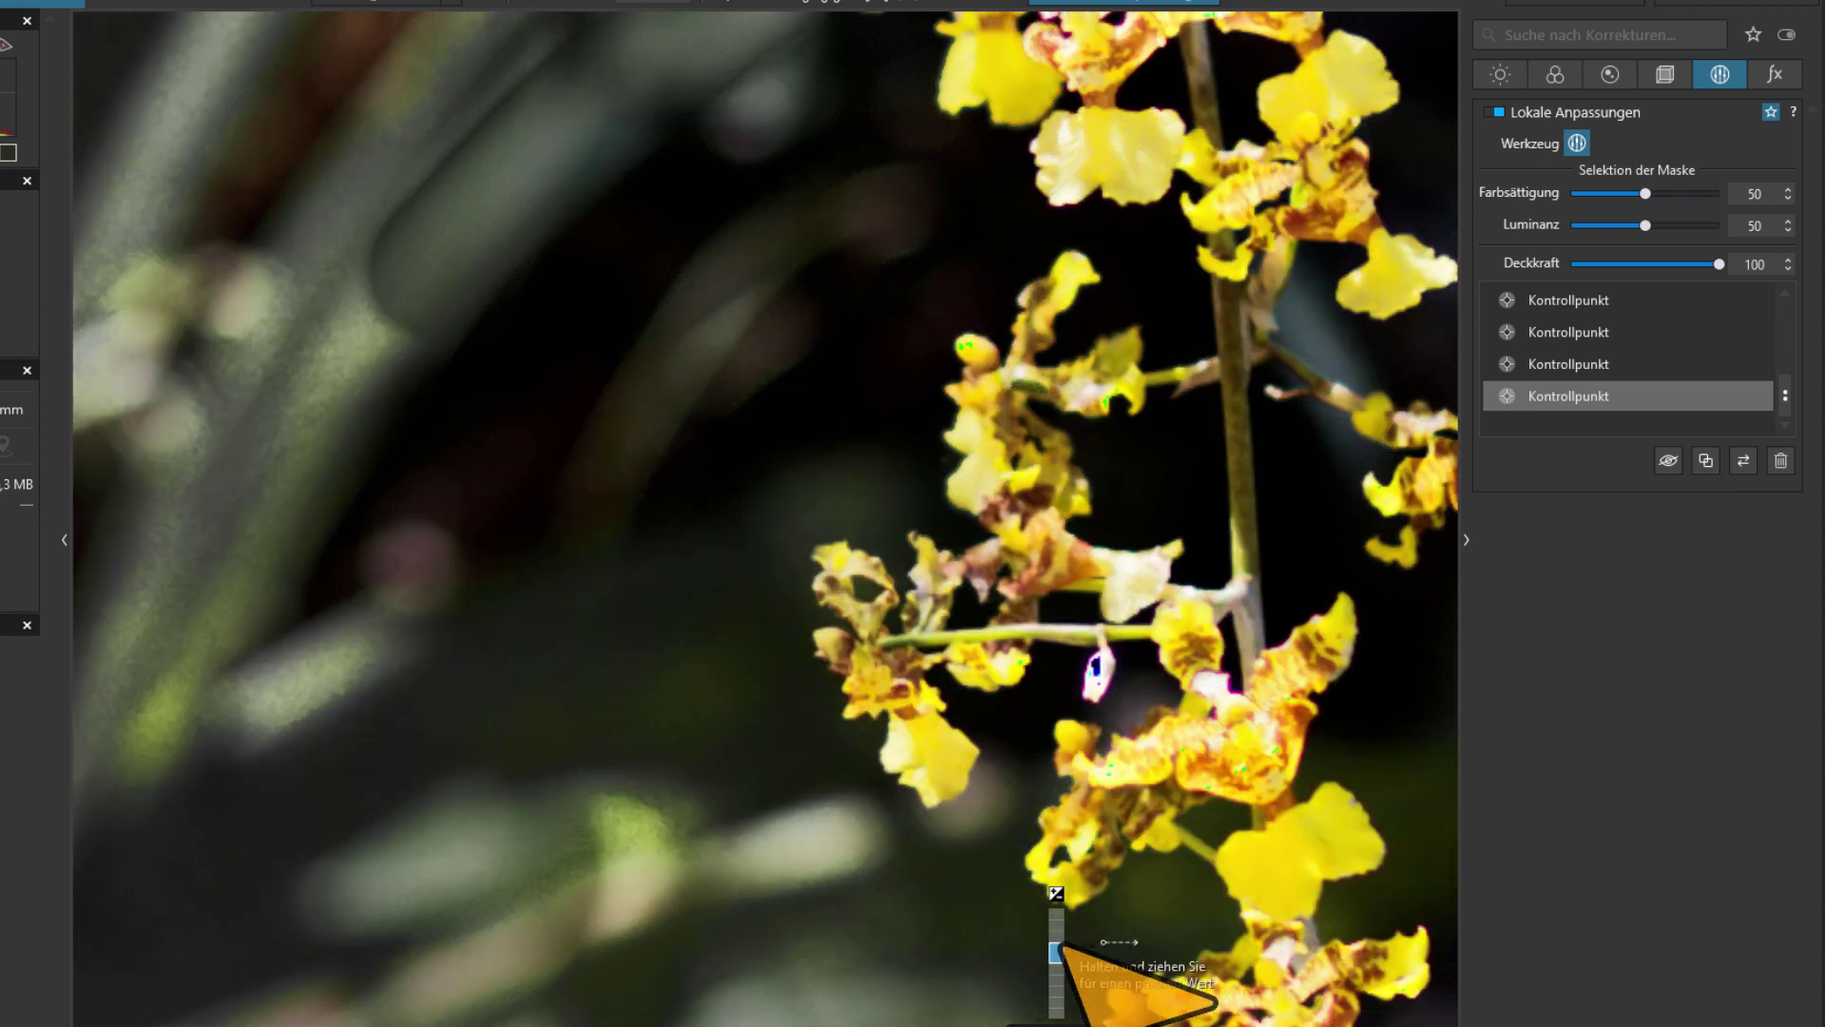
mouse_move(1057, 962)
left_mouse_down()
mouse_move(1156, 960)
mouse_move(1158, 992)
mouse_move(1179, 934)
mouse_move(1202, 955)
left_mouse_up()
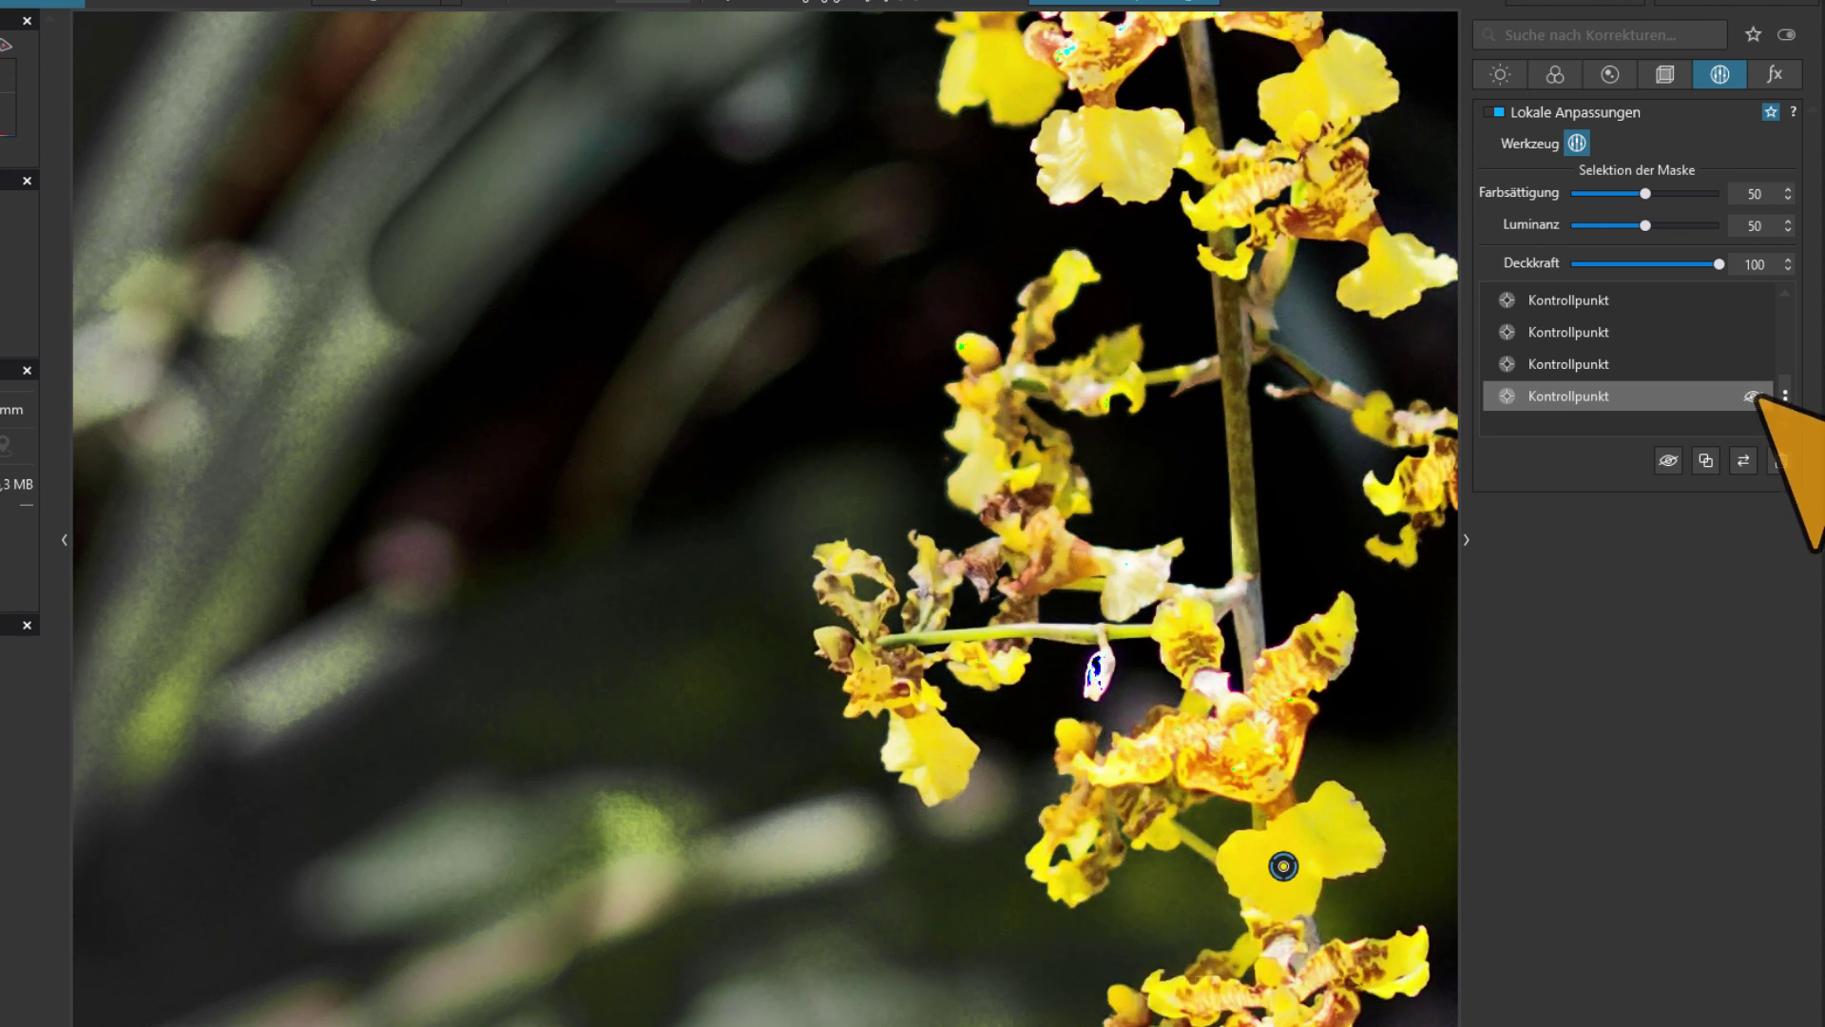
left_click(1751, 396)
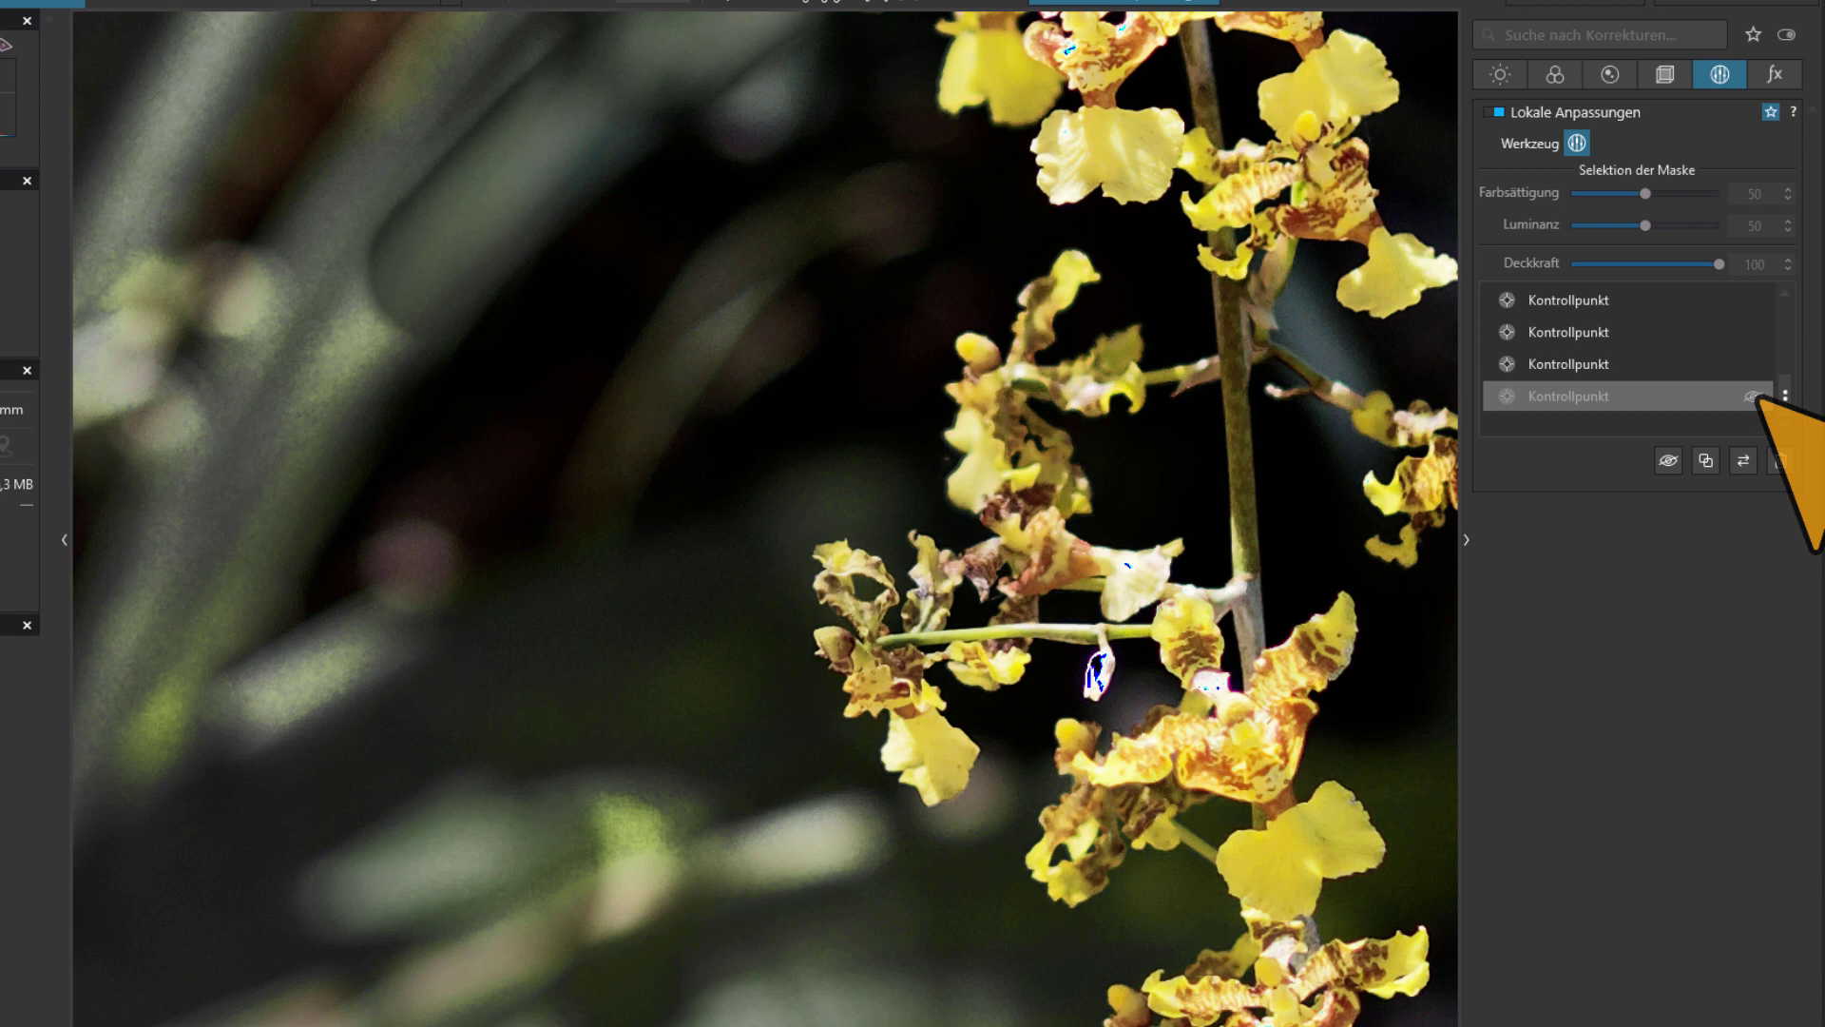
left_click(1754, 395)
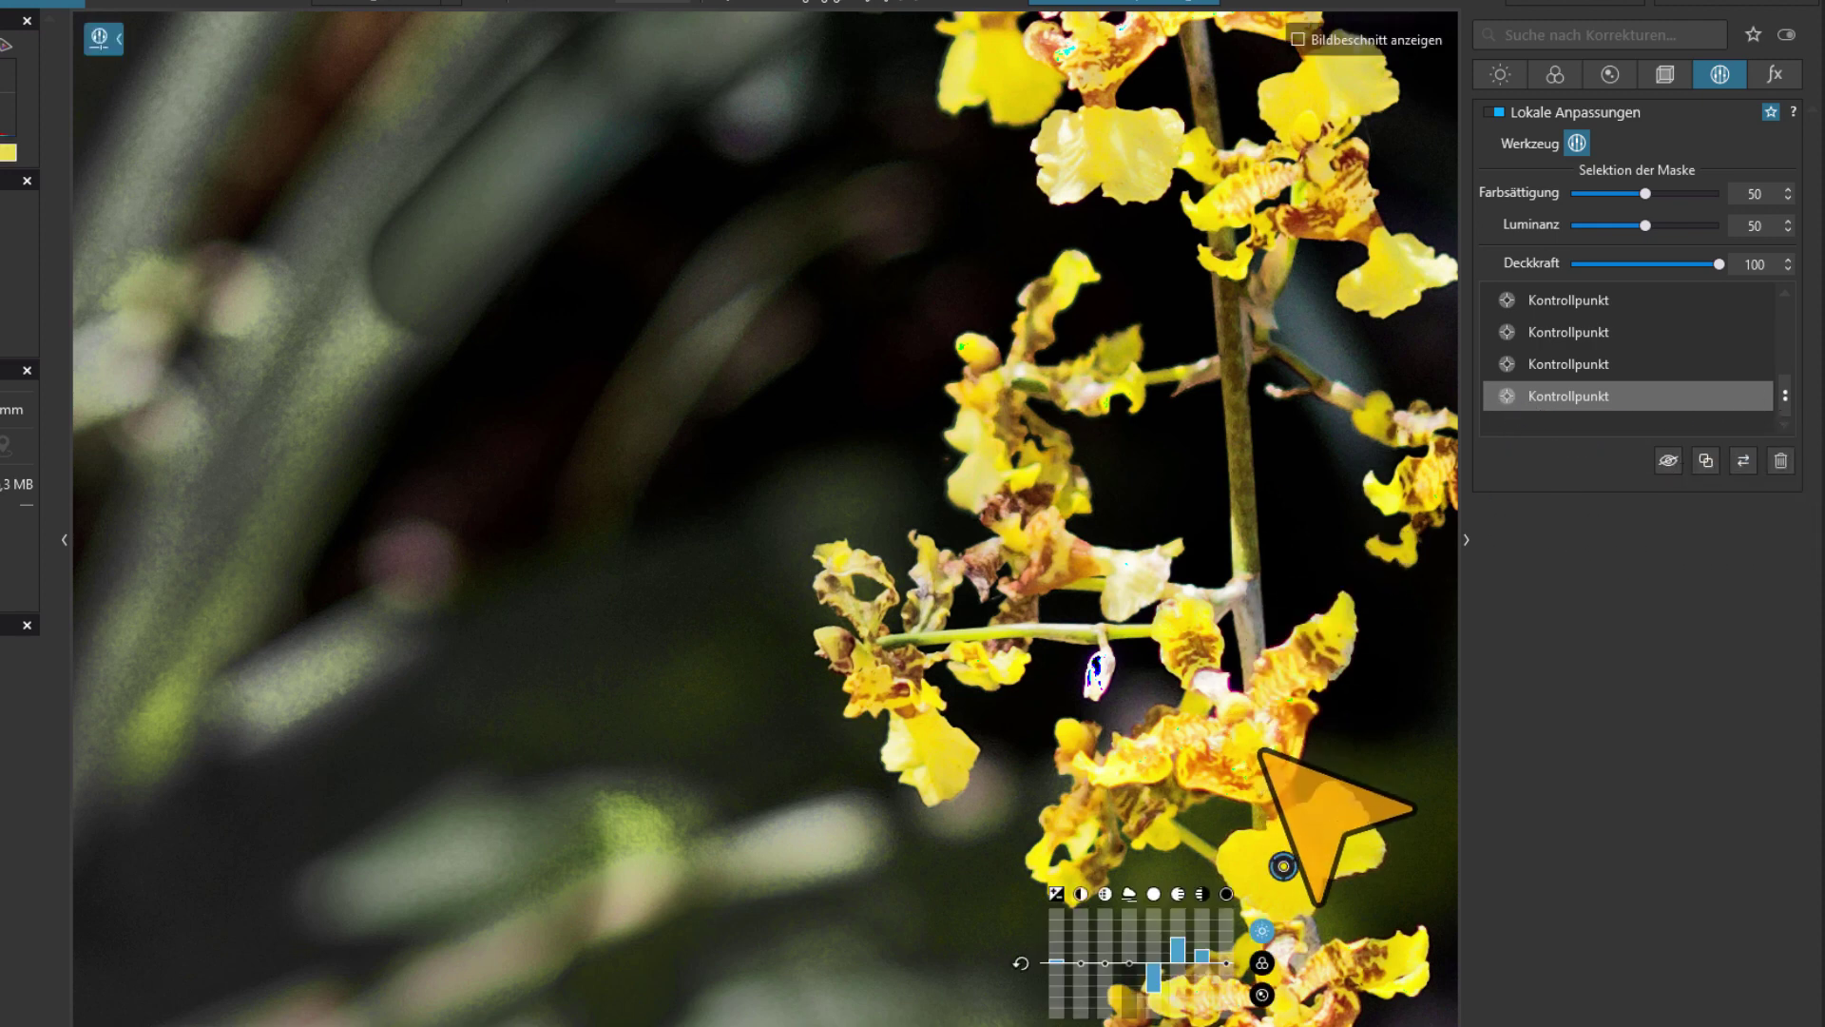
mouse_move(1281, 865)
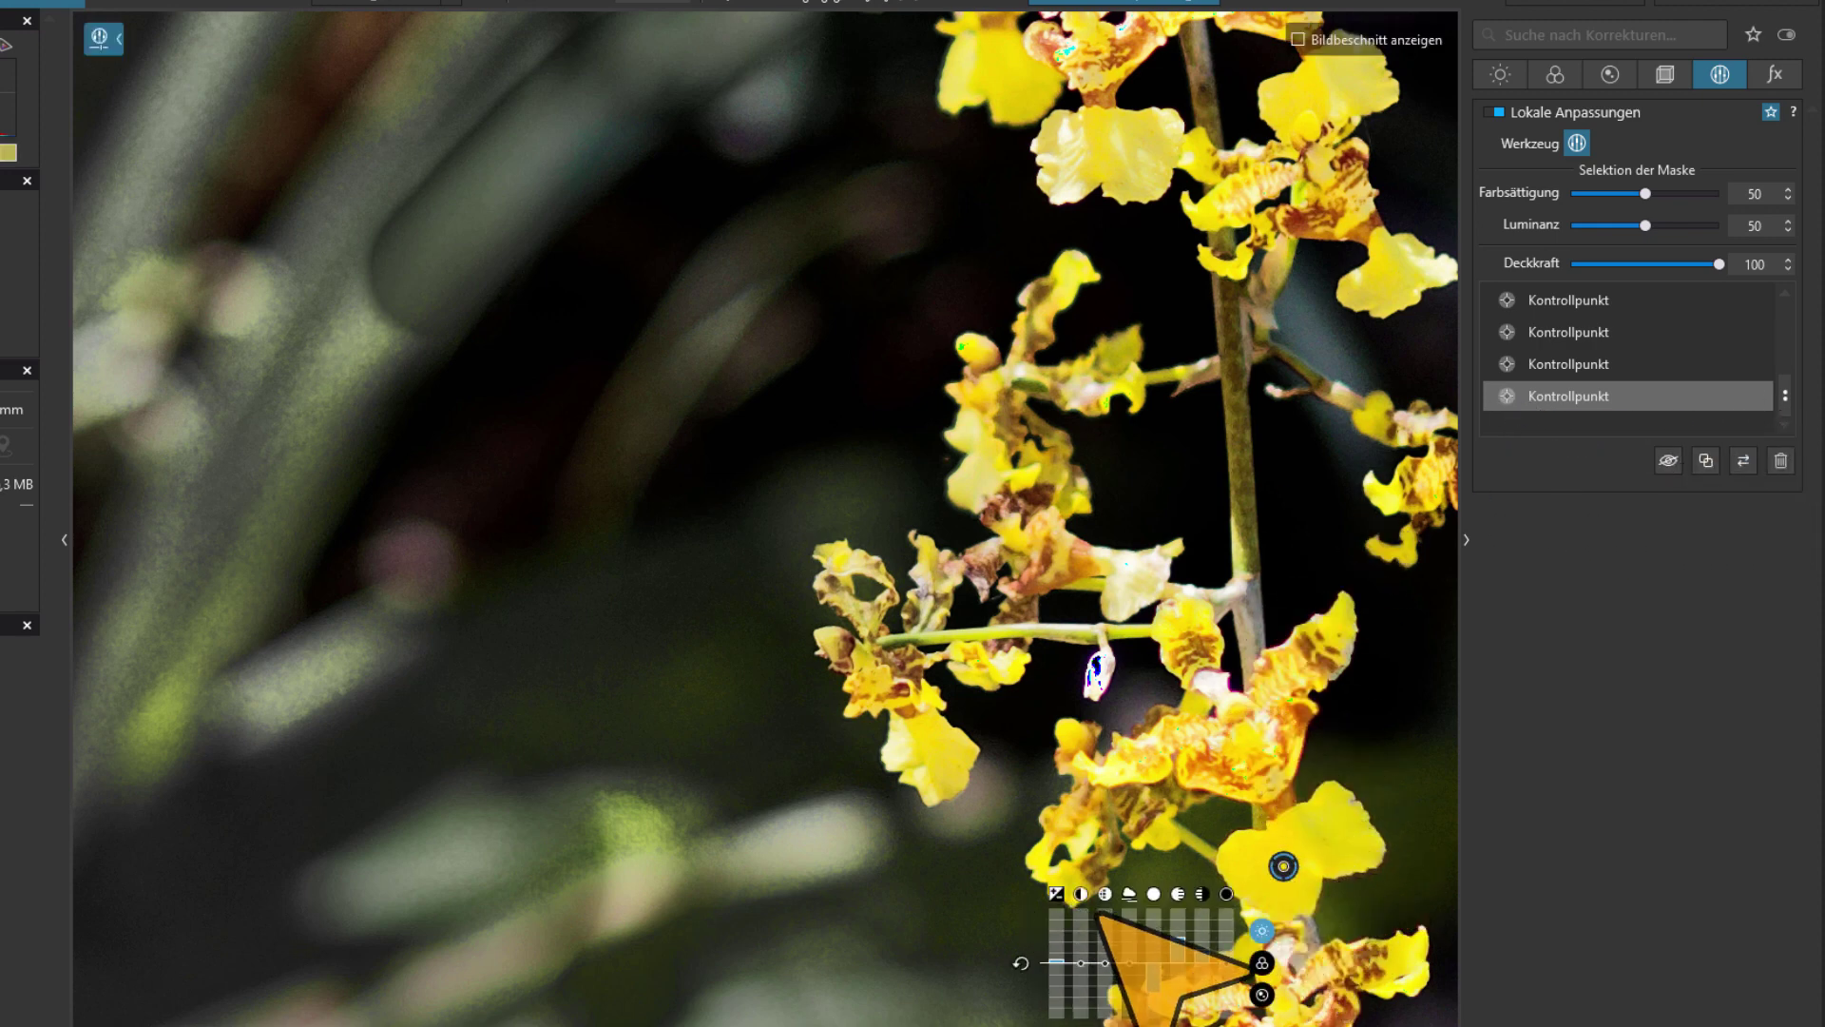
left_click_drag(1084, 963, 1083, 936)
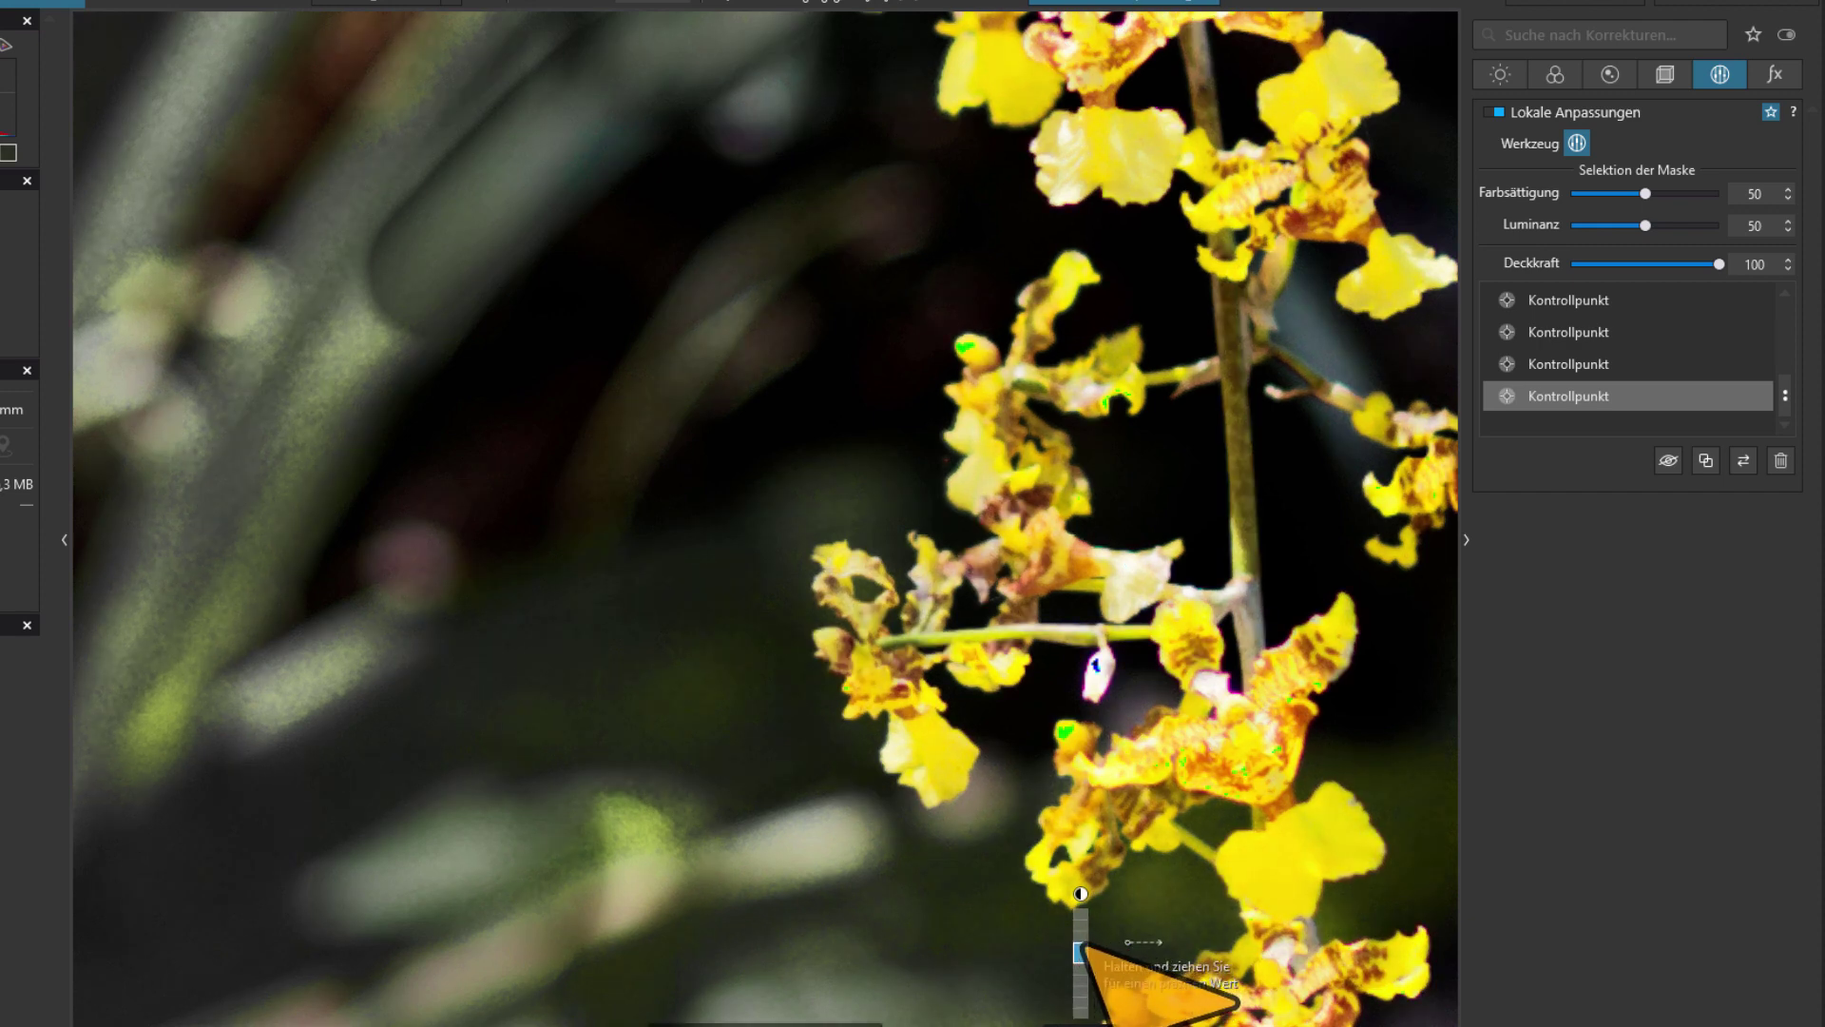
left_click_drag(1084, 944, 1086, 936)
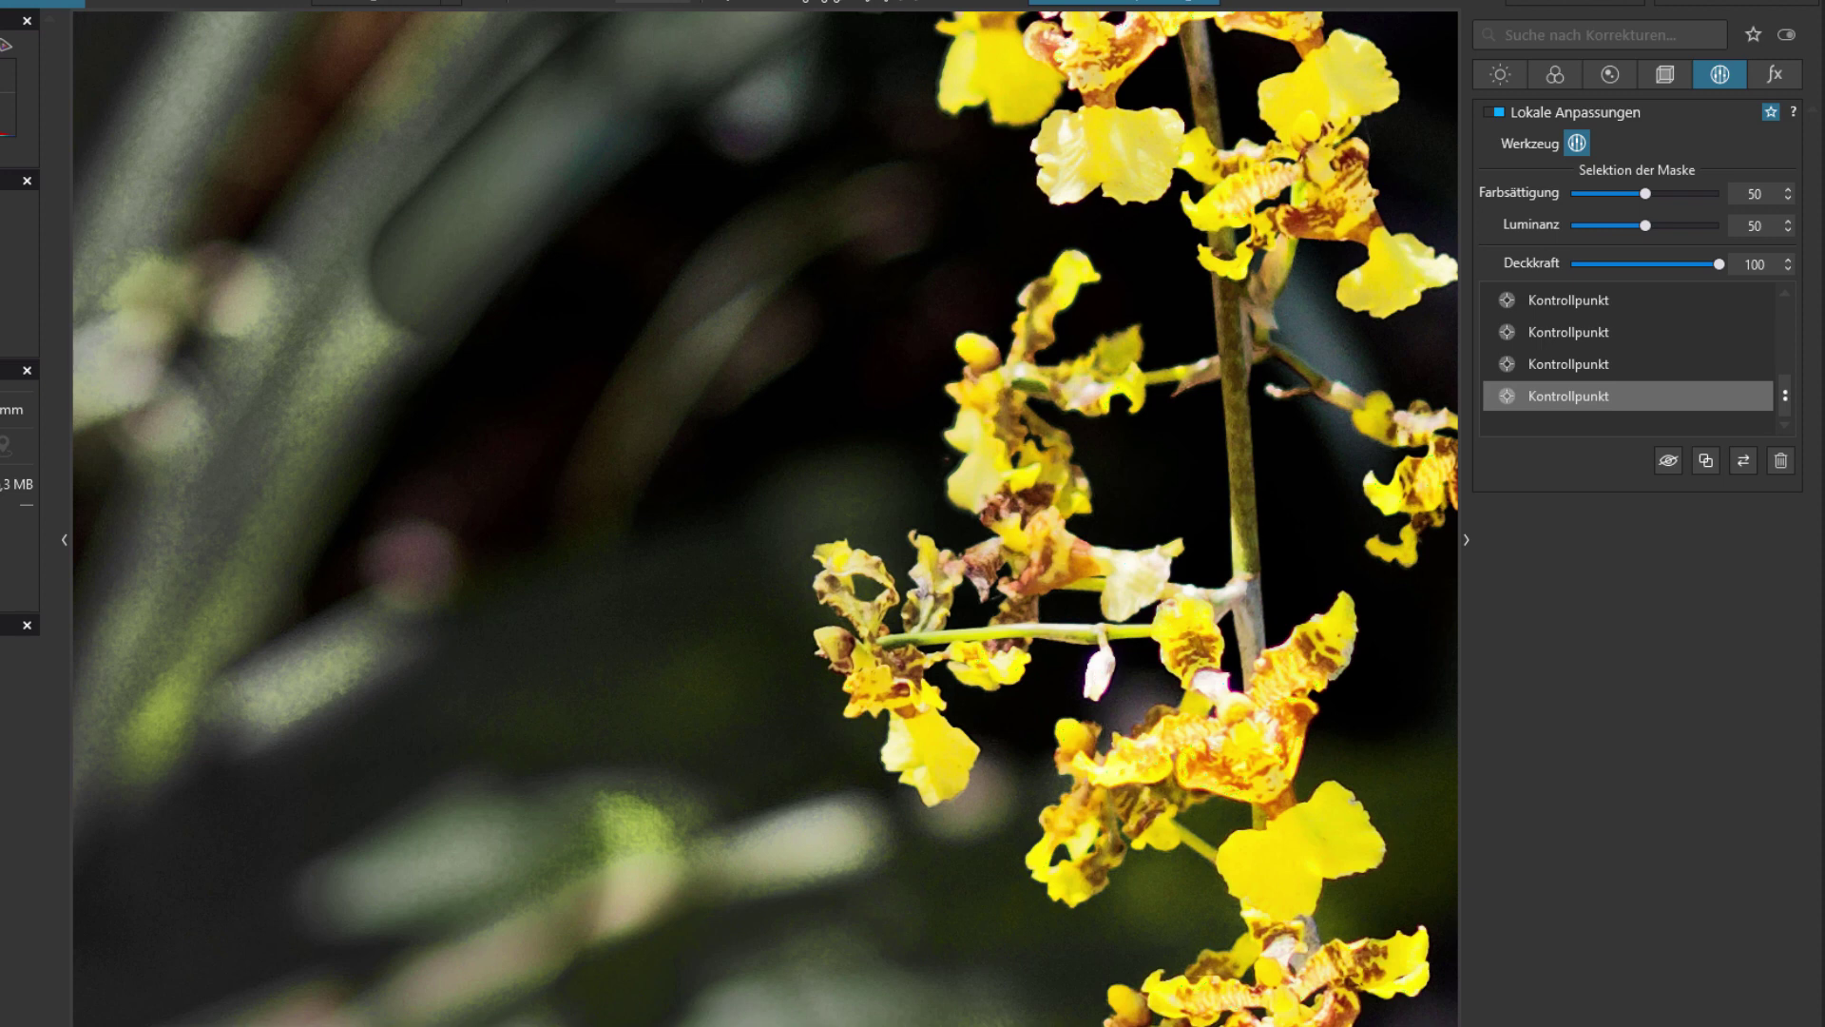
key("ctrl+0")
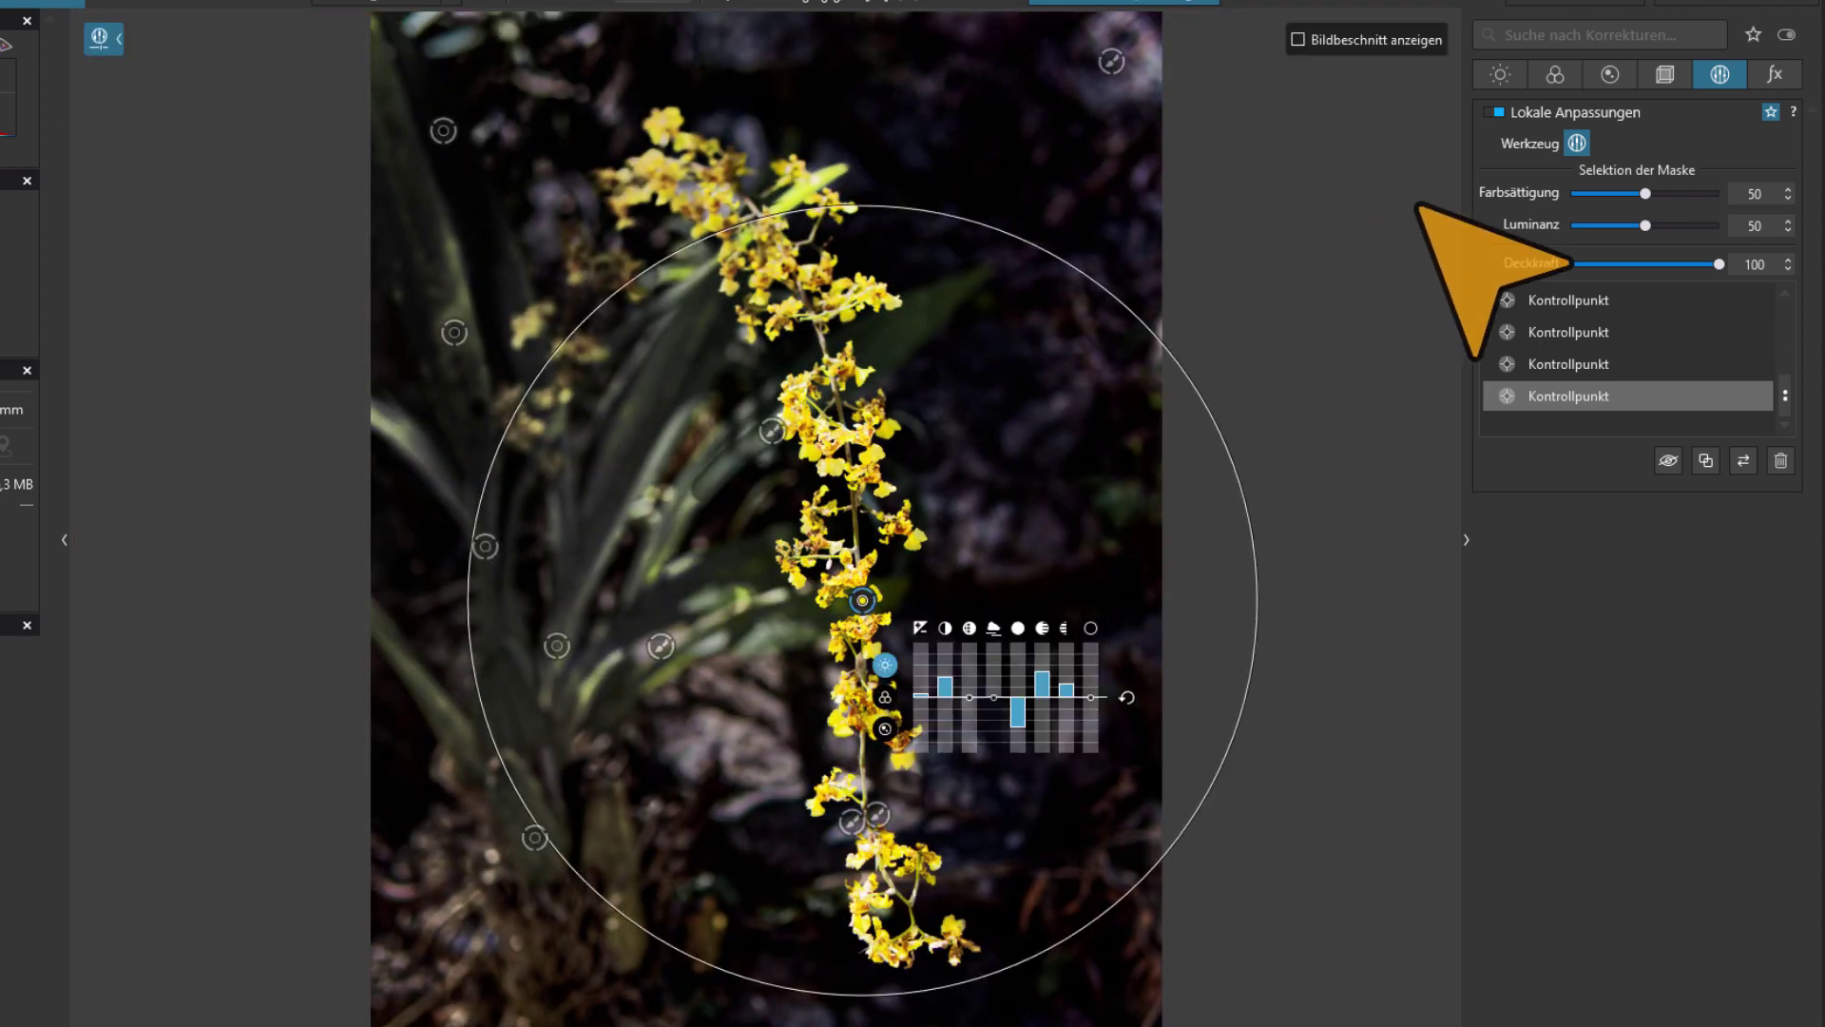
Apply the control-point edits, then raise the green HSL channel's Sättigung and adjust its Luminanz
left_click(1577, 143)
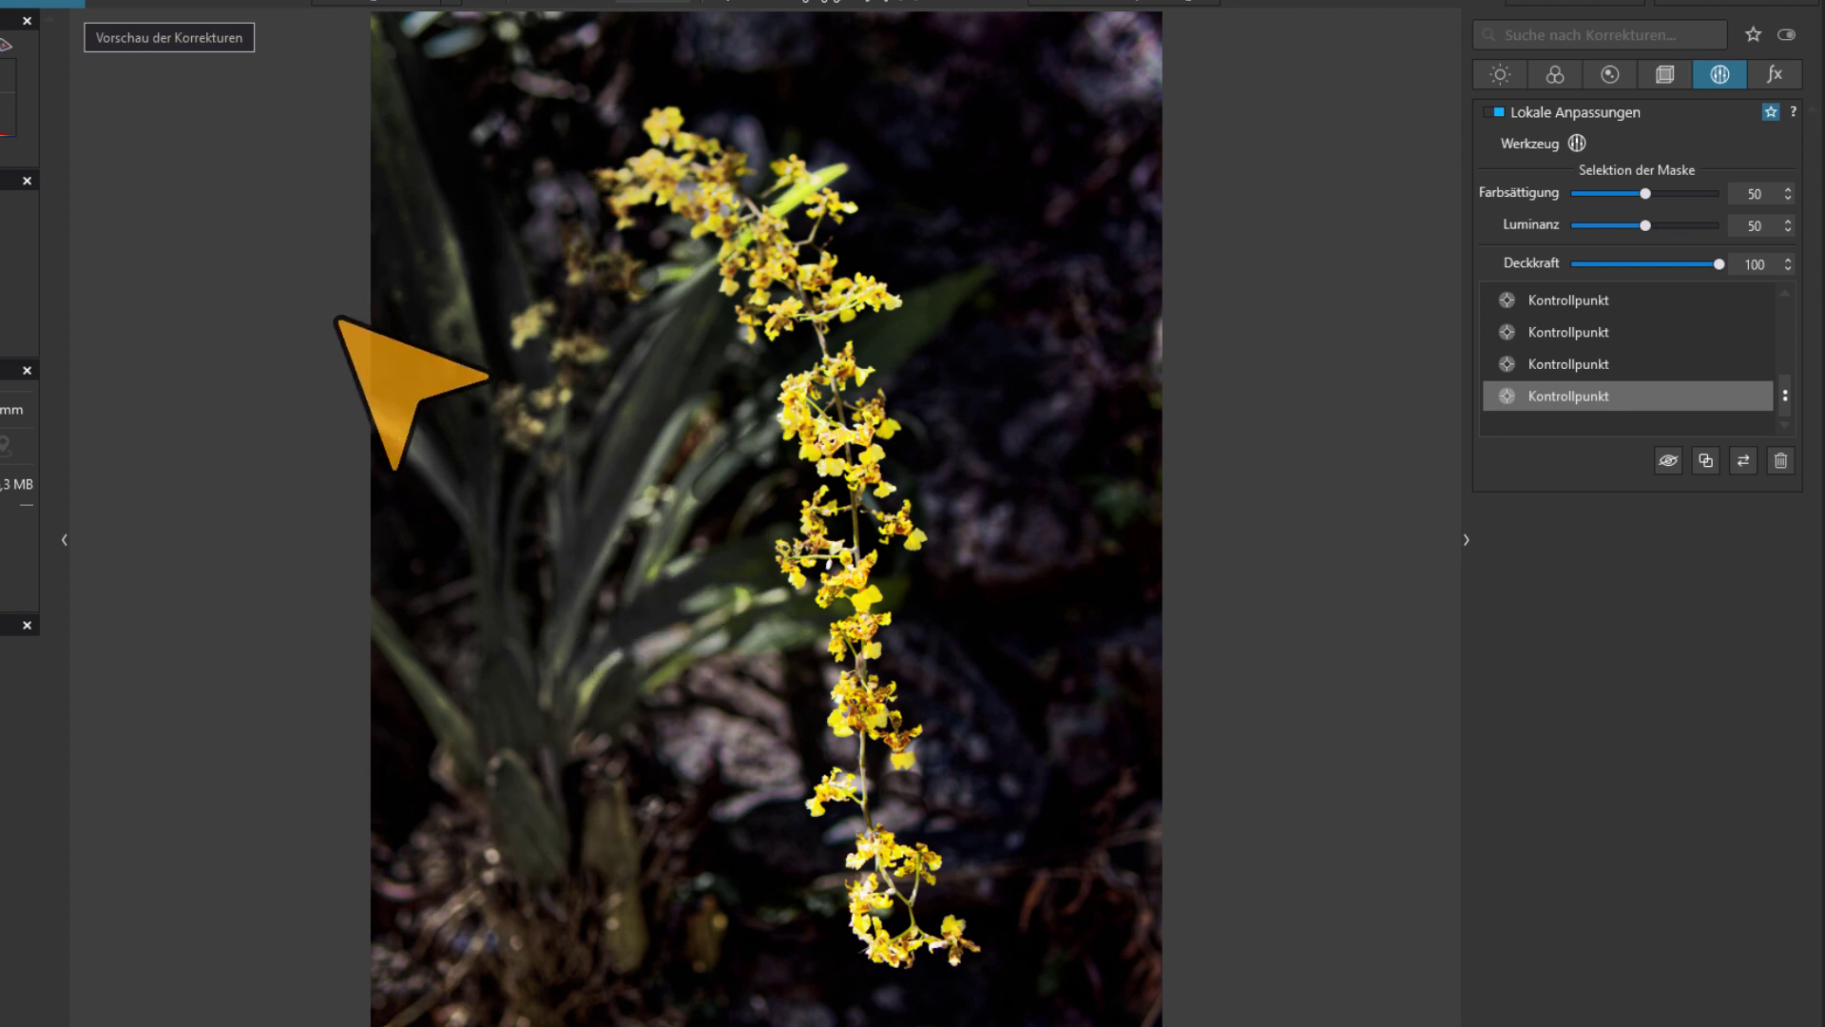
left_click(1555, 73)
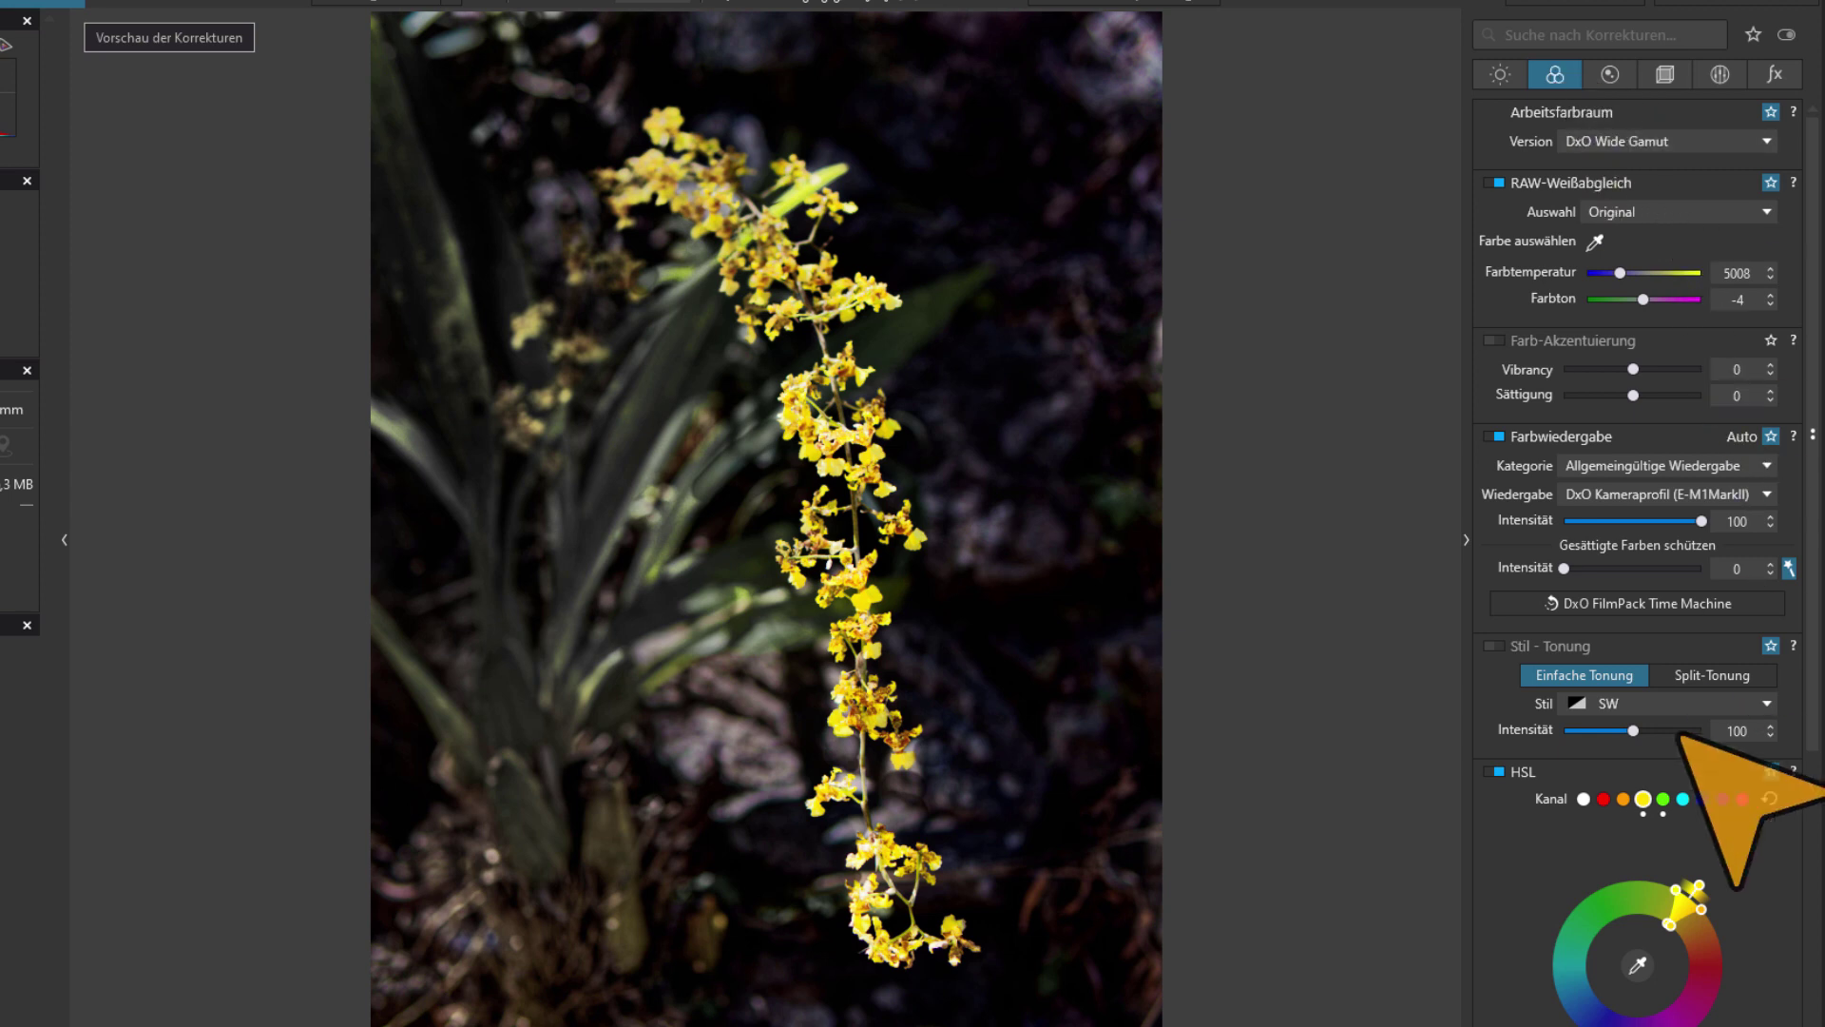
left_click(1662, 798)
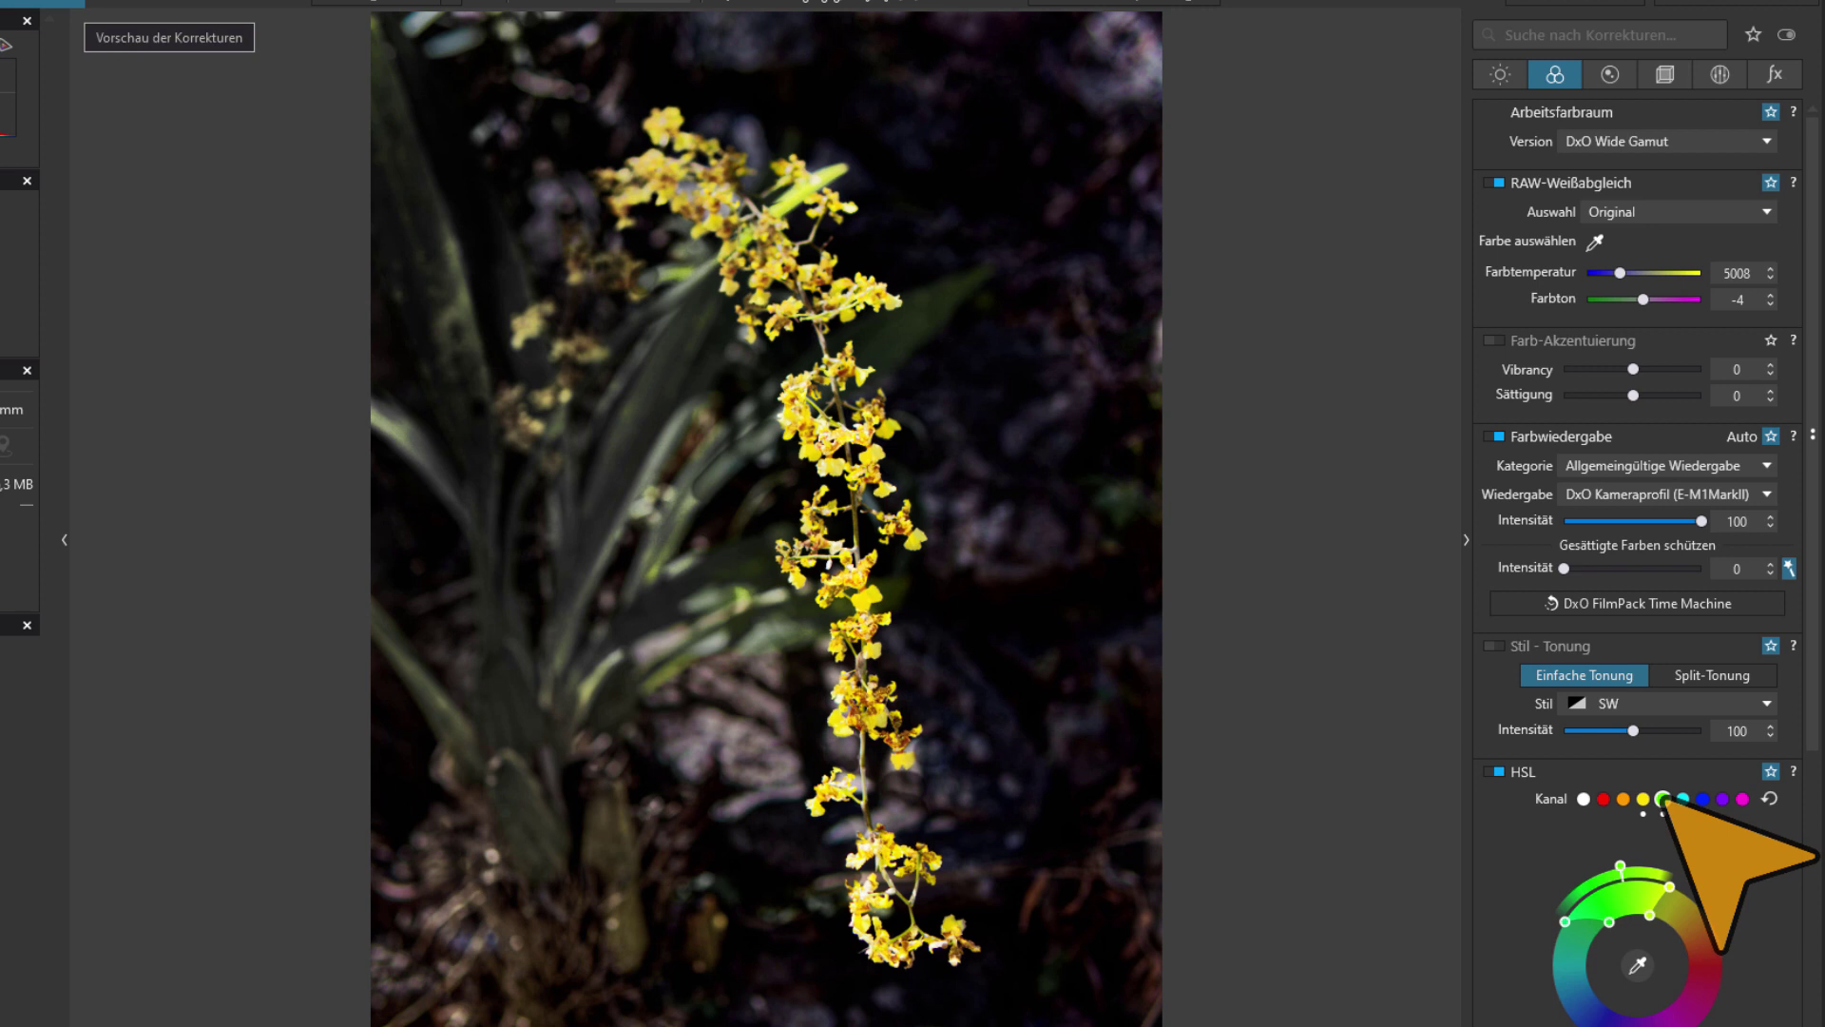
scroll(1665, 802, "down", 3)
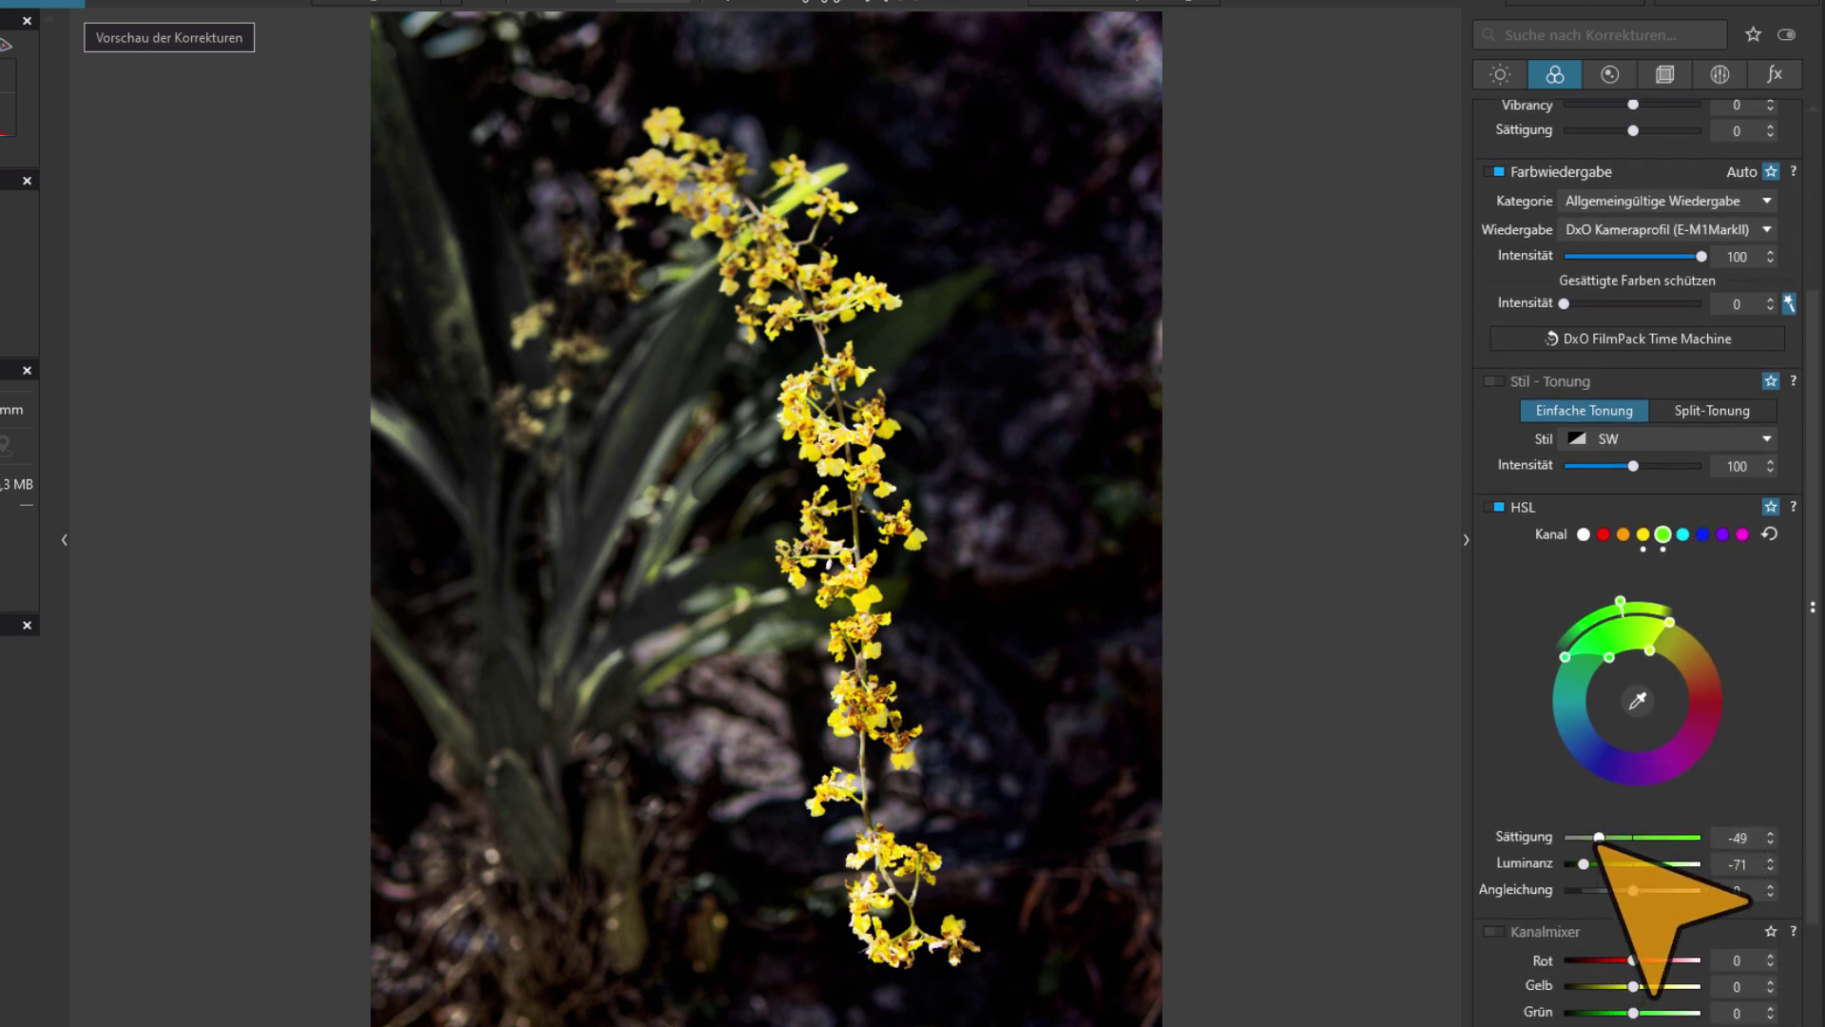
left_click_drag(1599, 837, 1613, 837)
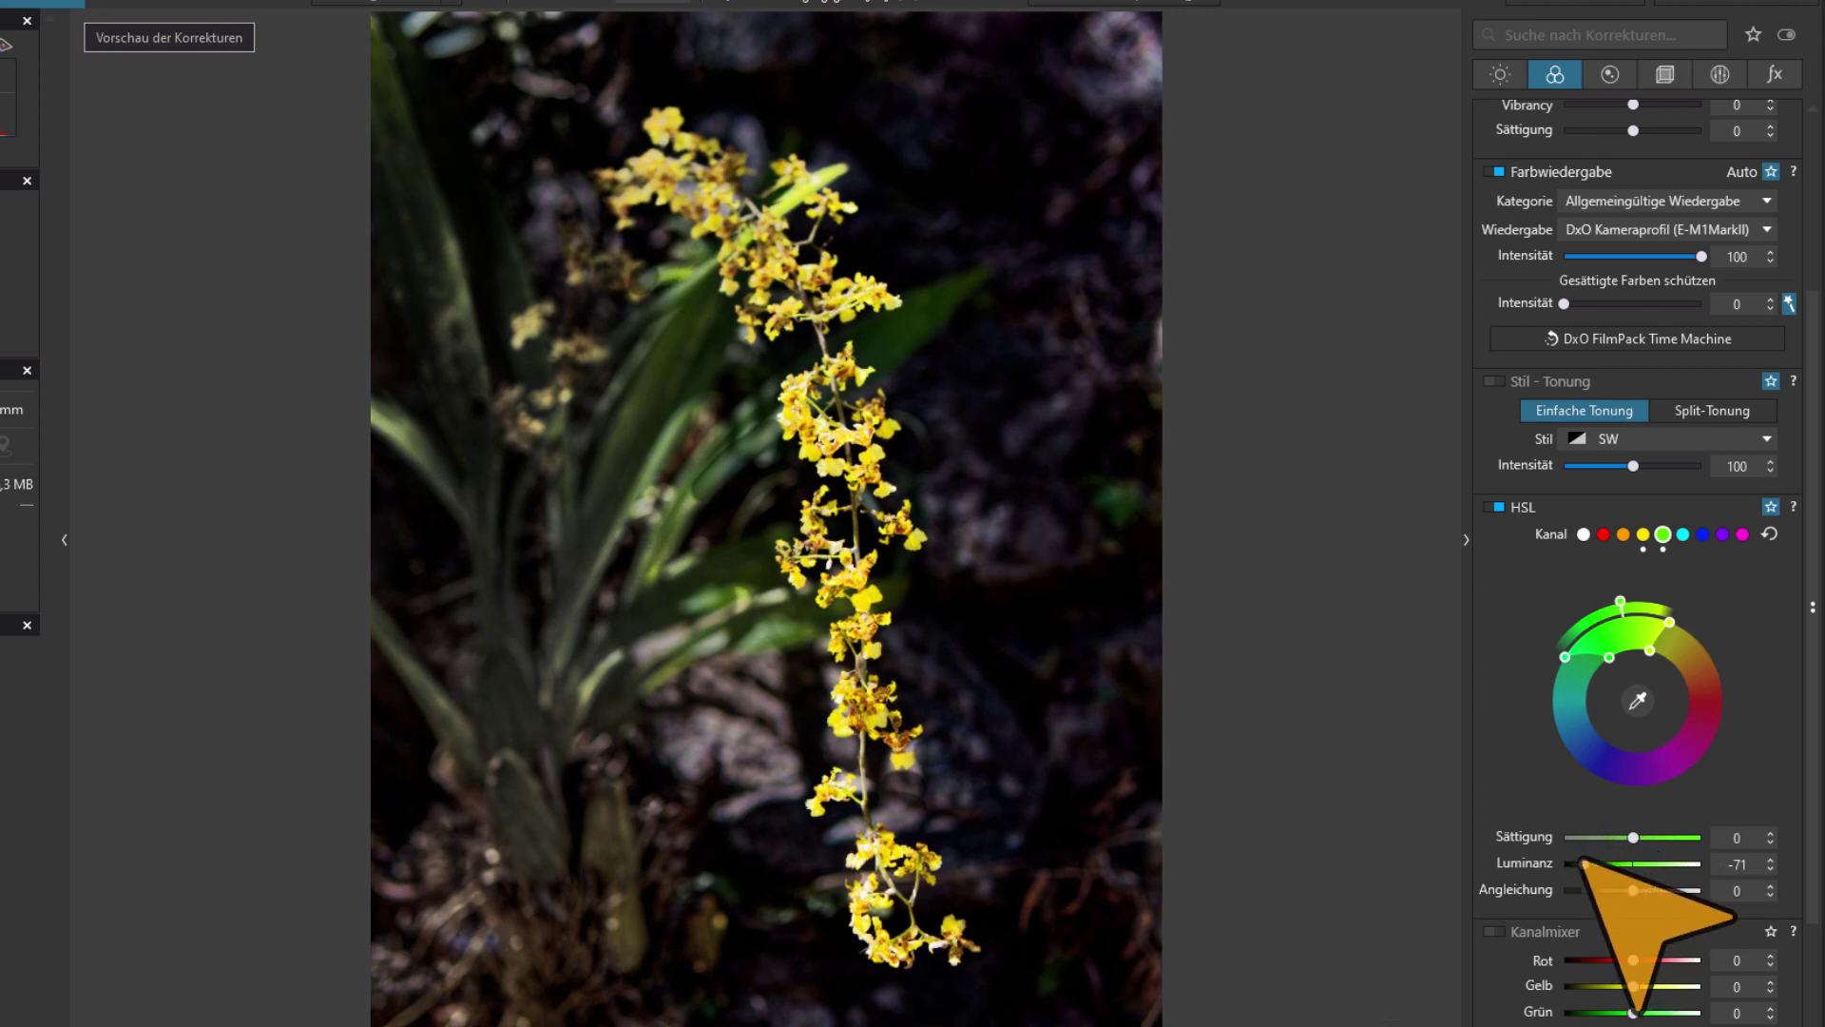
left_click_drag(1583, 863, 1627, 865)
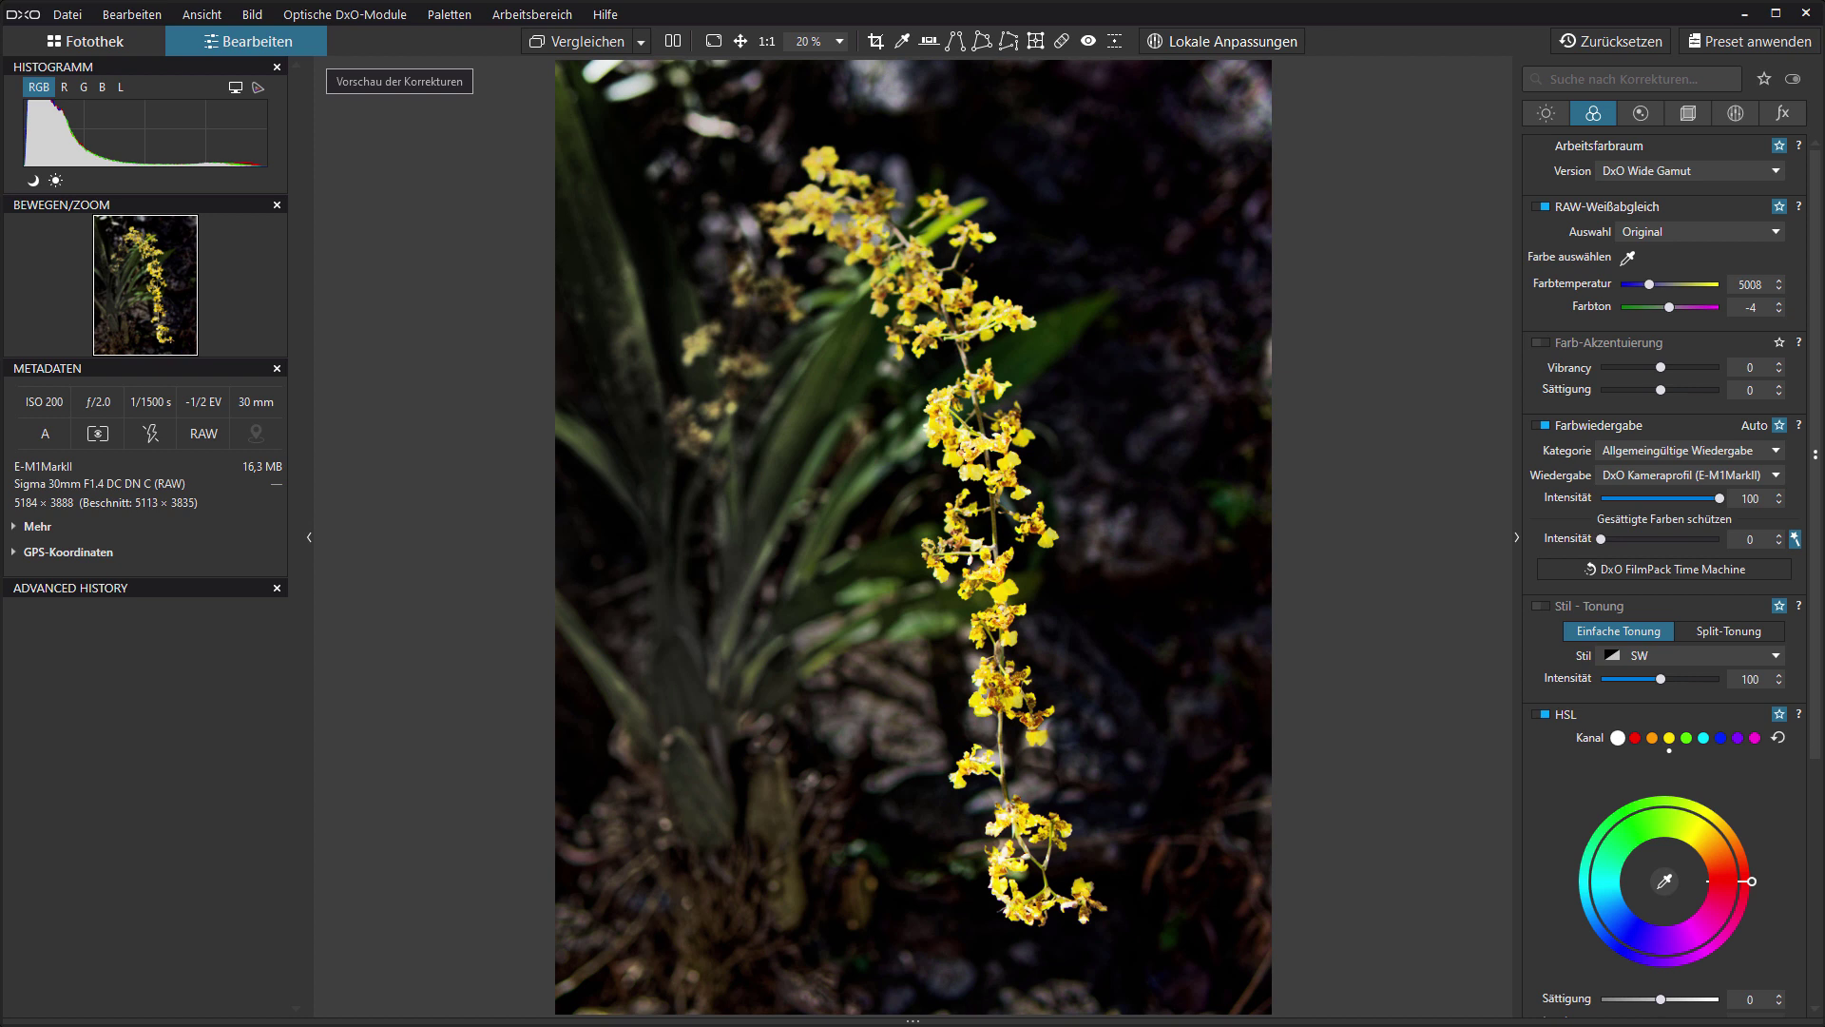
Activate the Miniatureffekt band tool and choose the Kreisförmig soft bokeh shape
left_click(1783, 112)
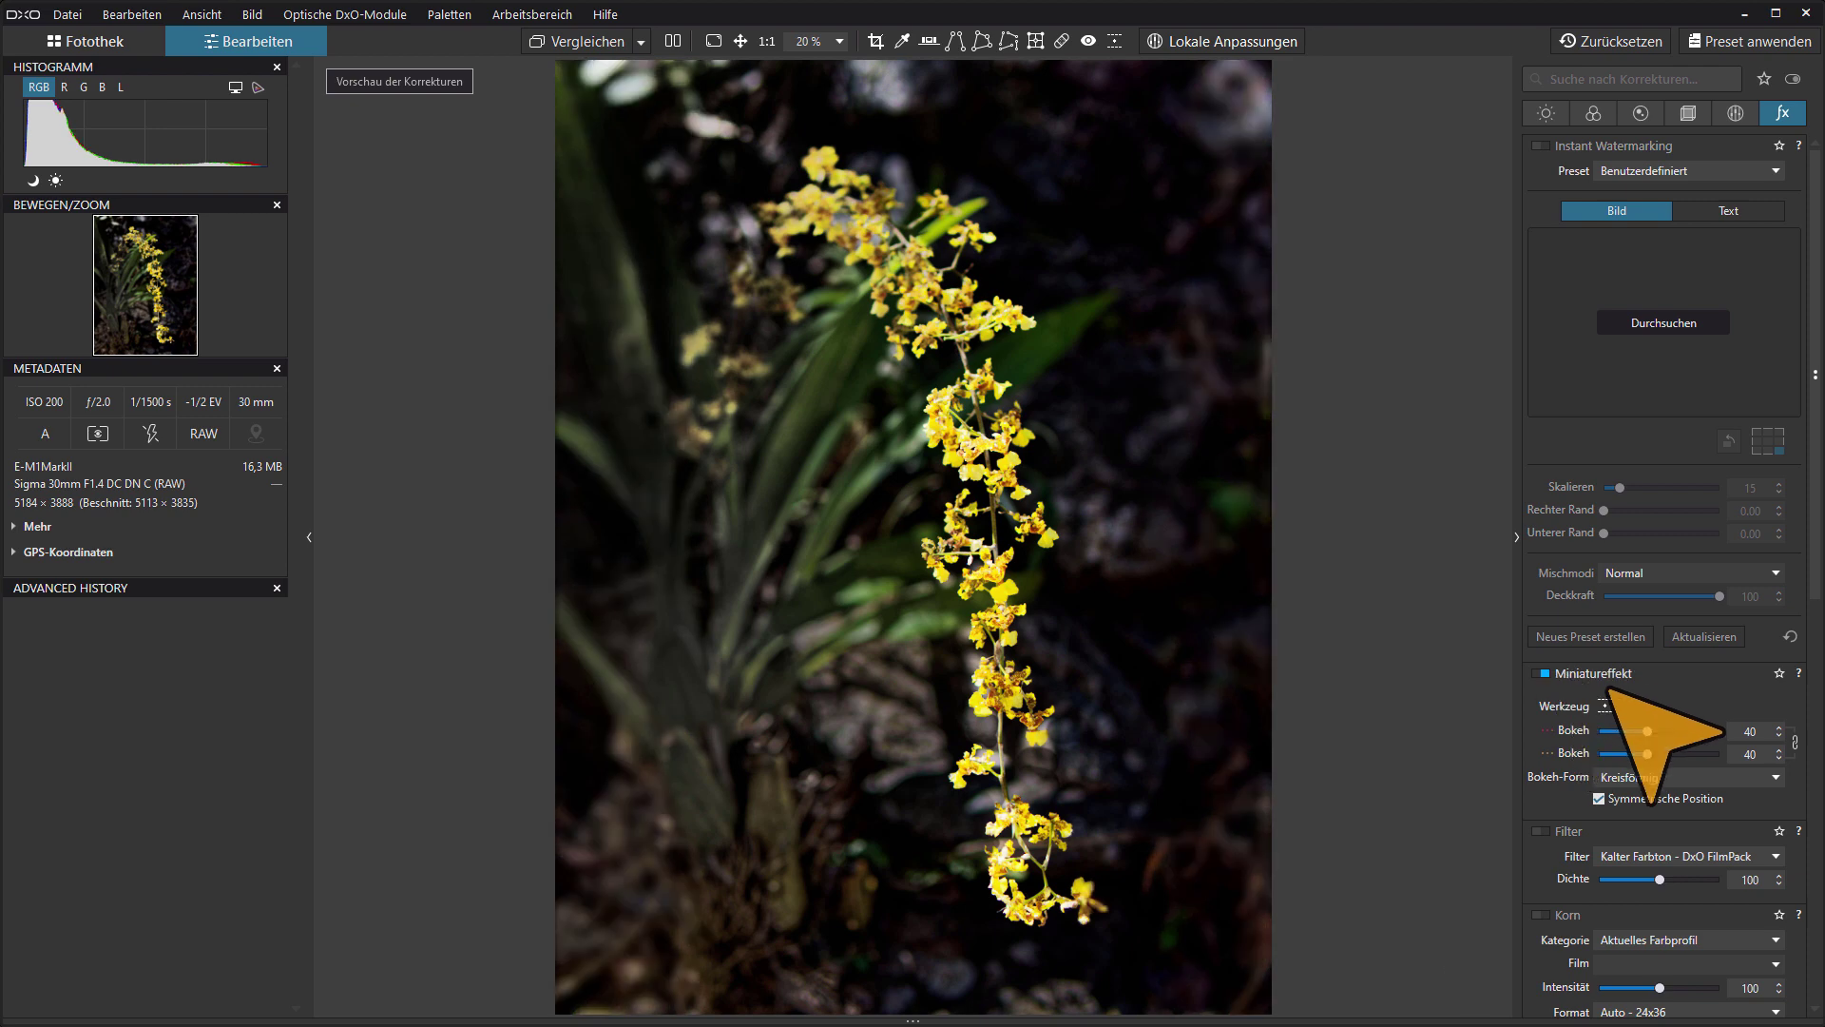
scroll(1622, 693, "down", 5)
left_click(1604, 382)
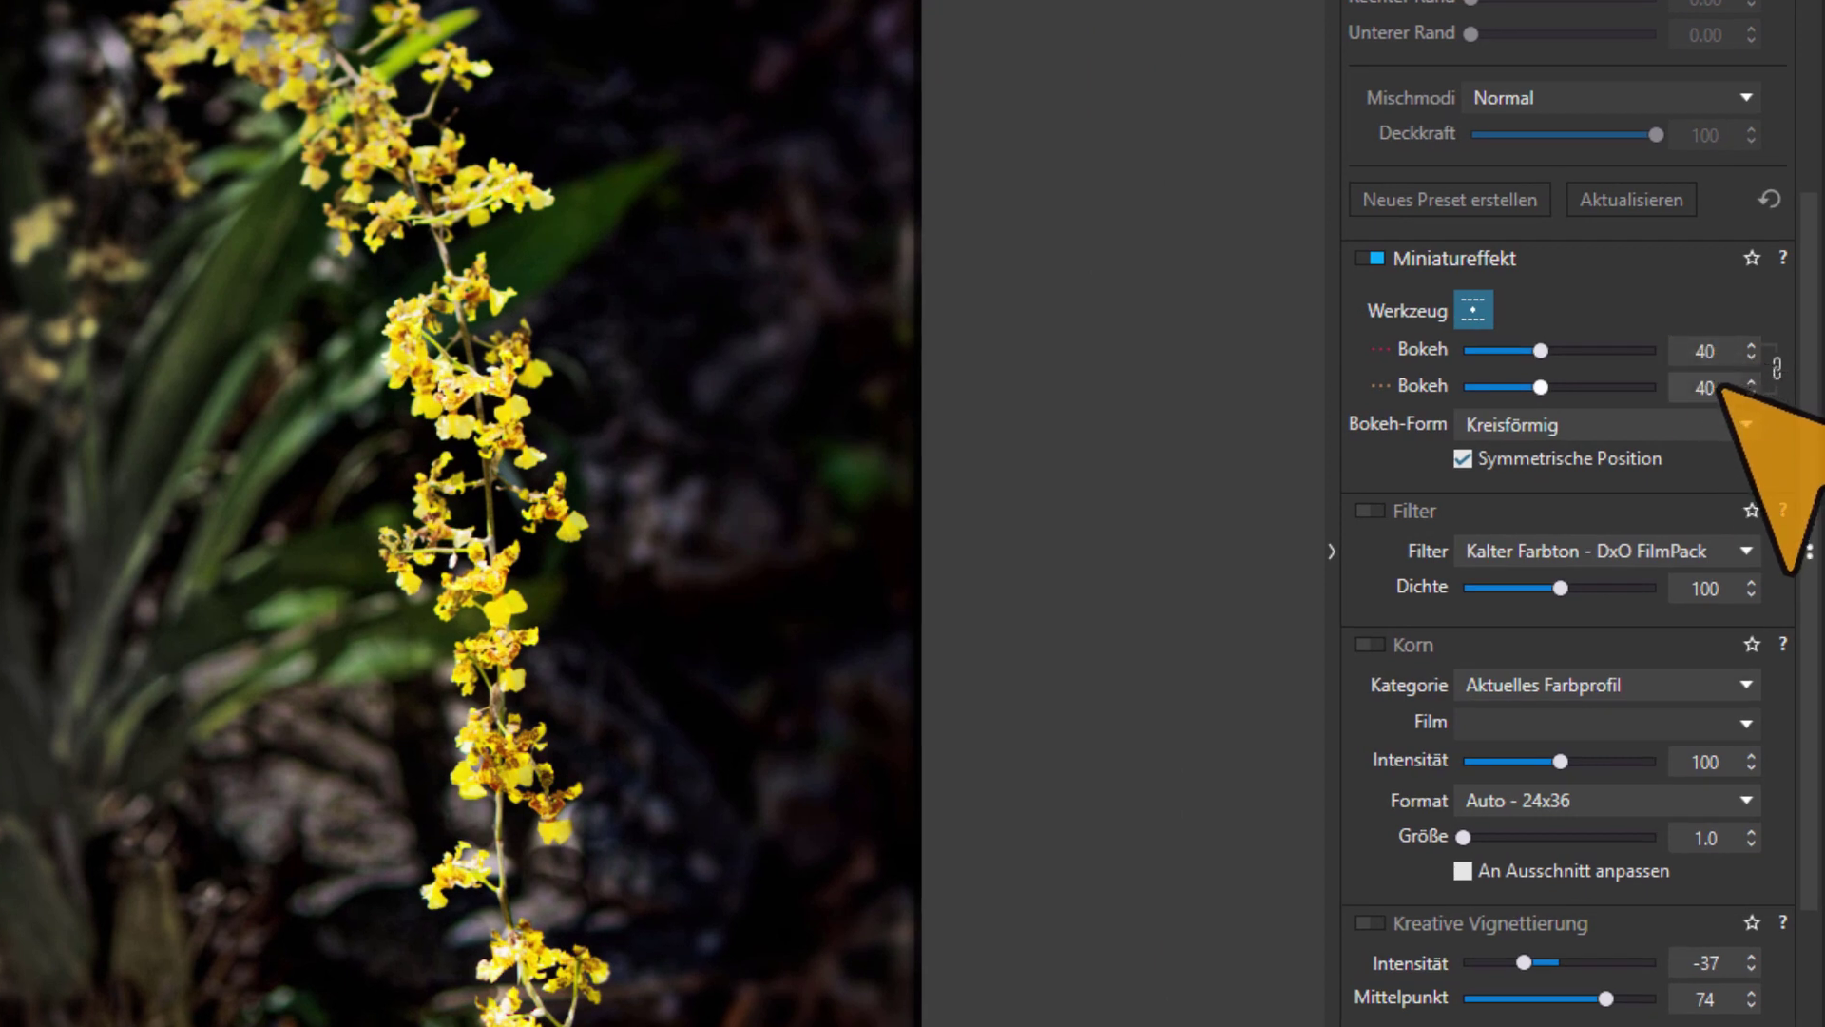
left_click(1512, 424)
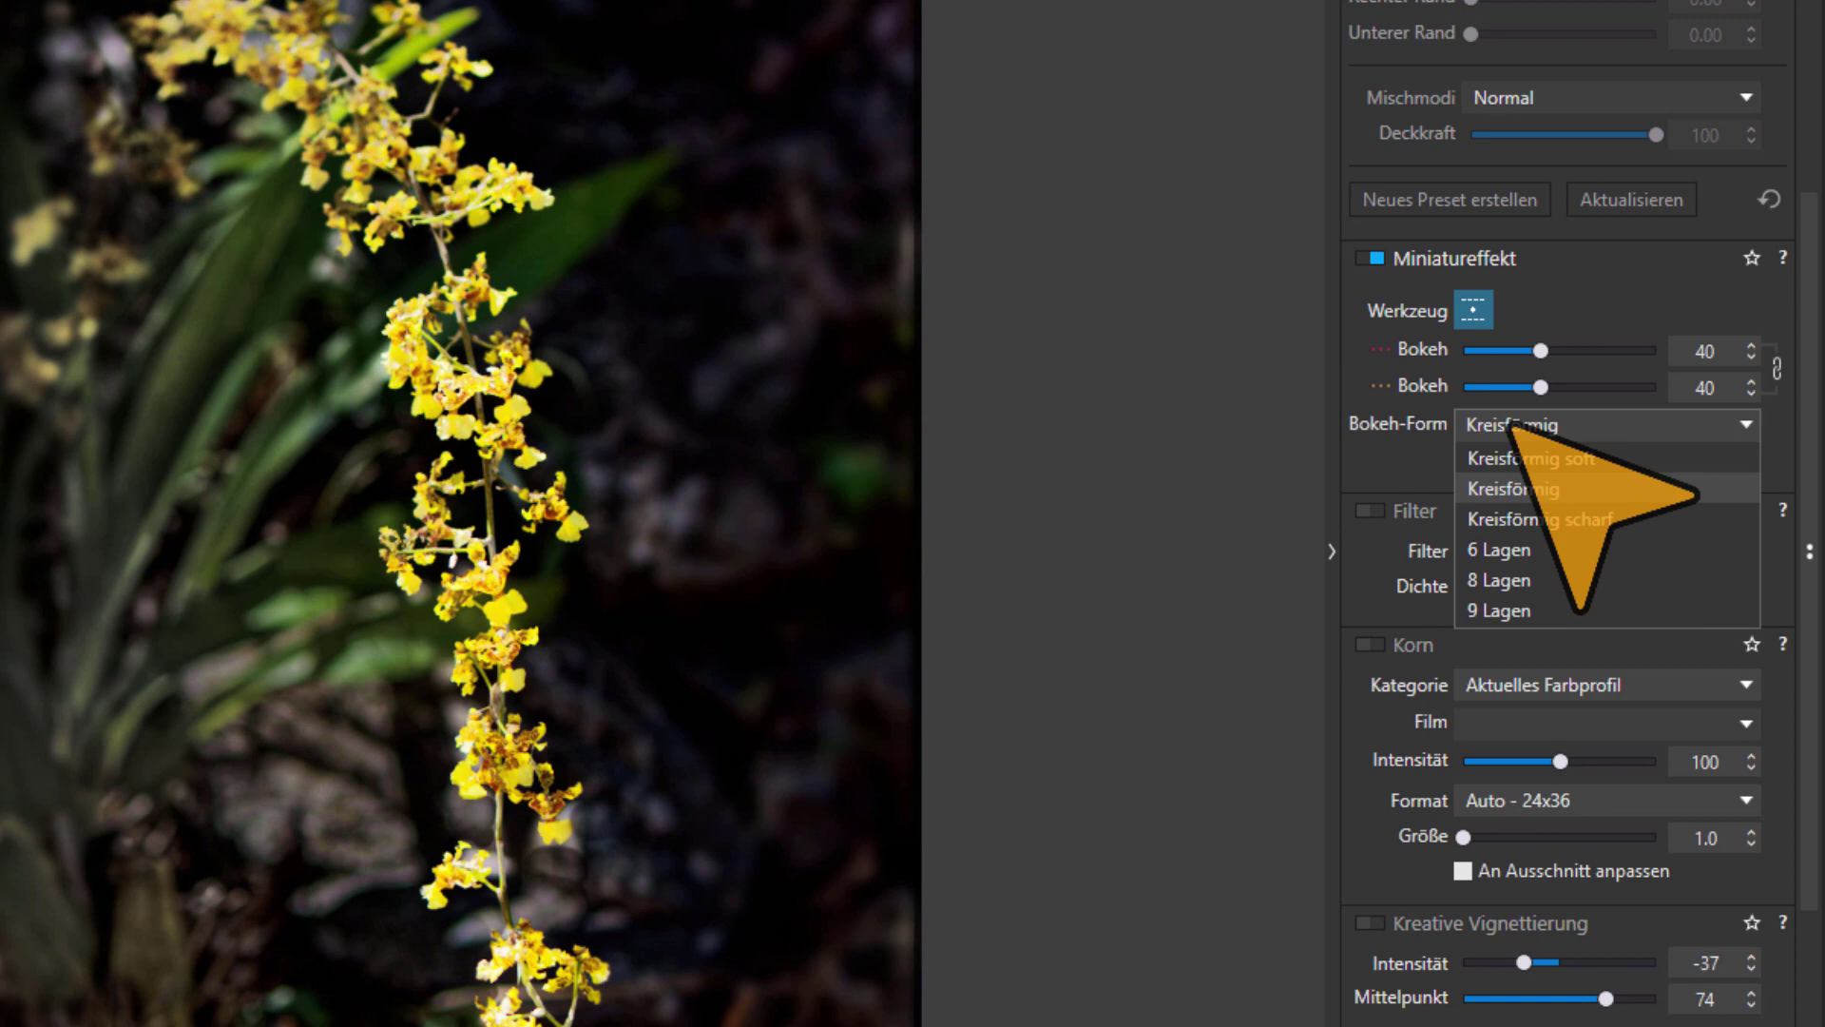
left_click(1531, 489)
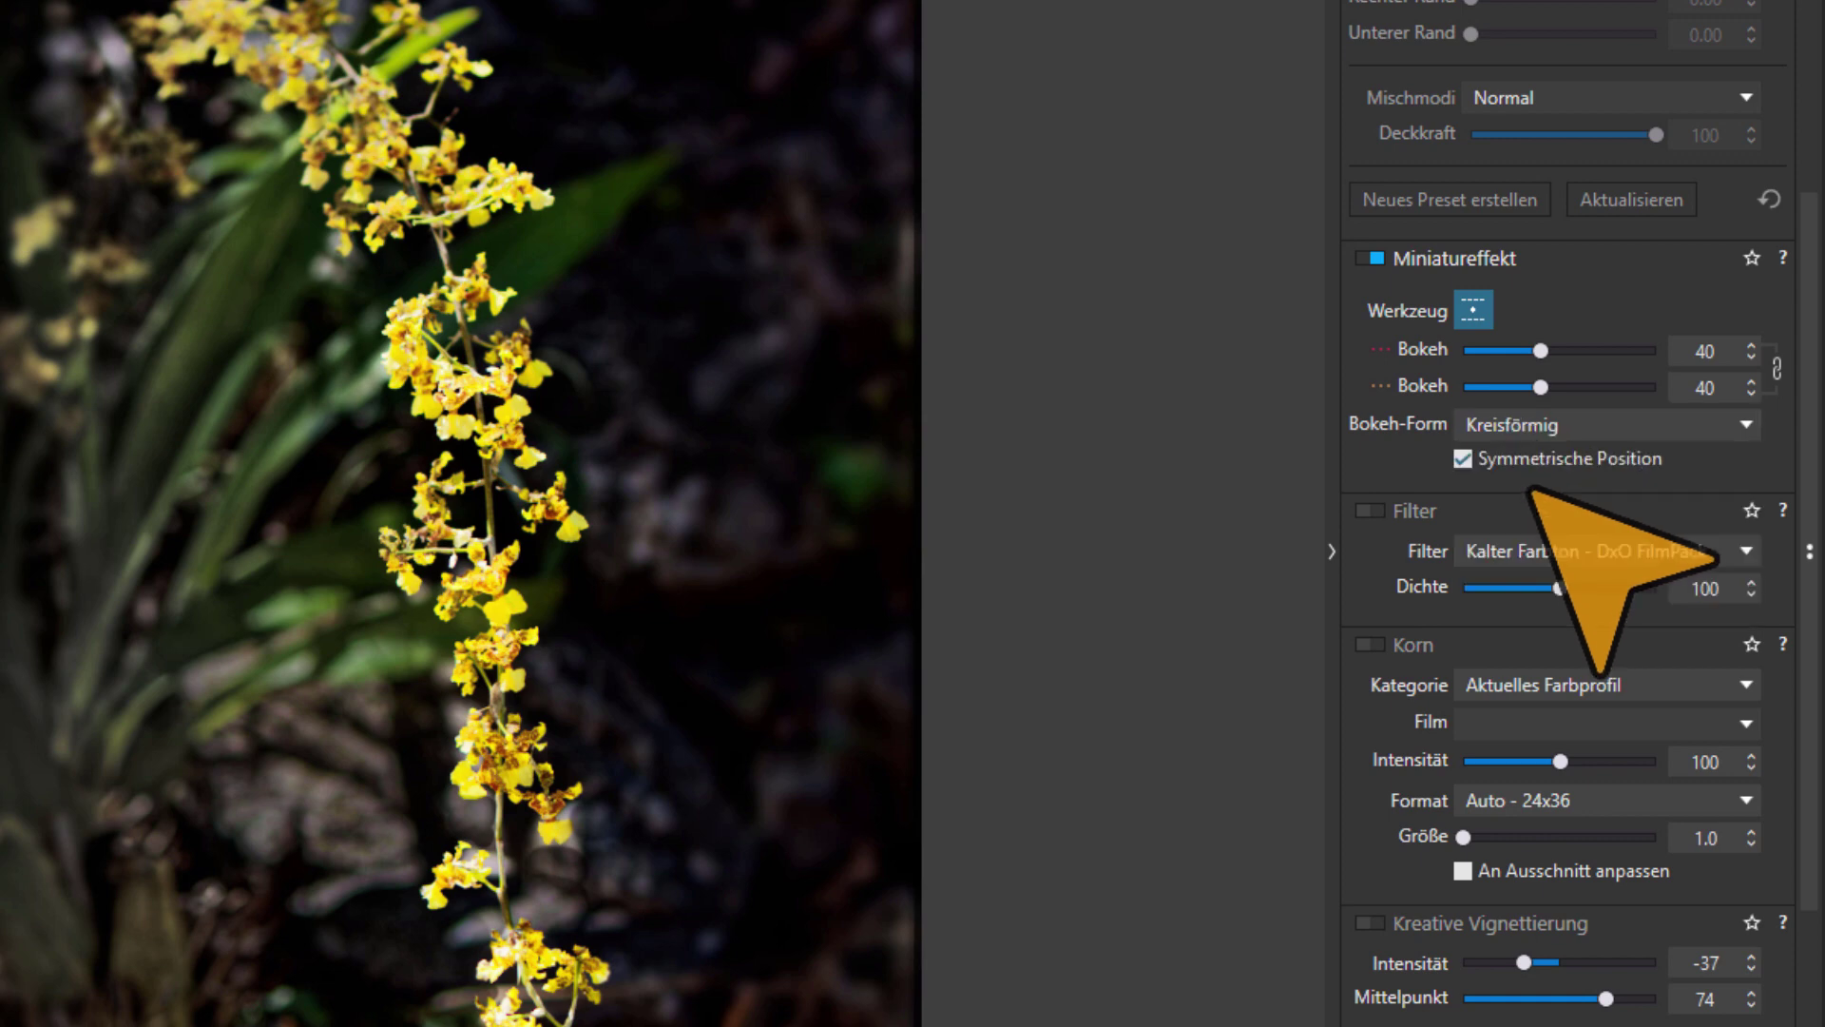
left_click(1540, 425)
left_click(1540, 457)
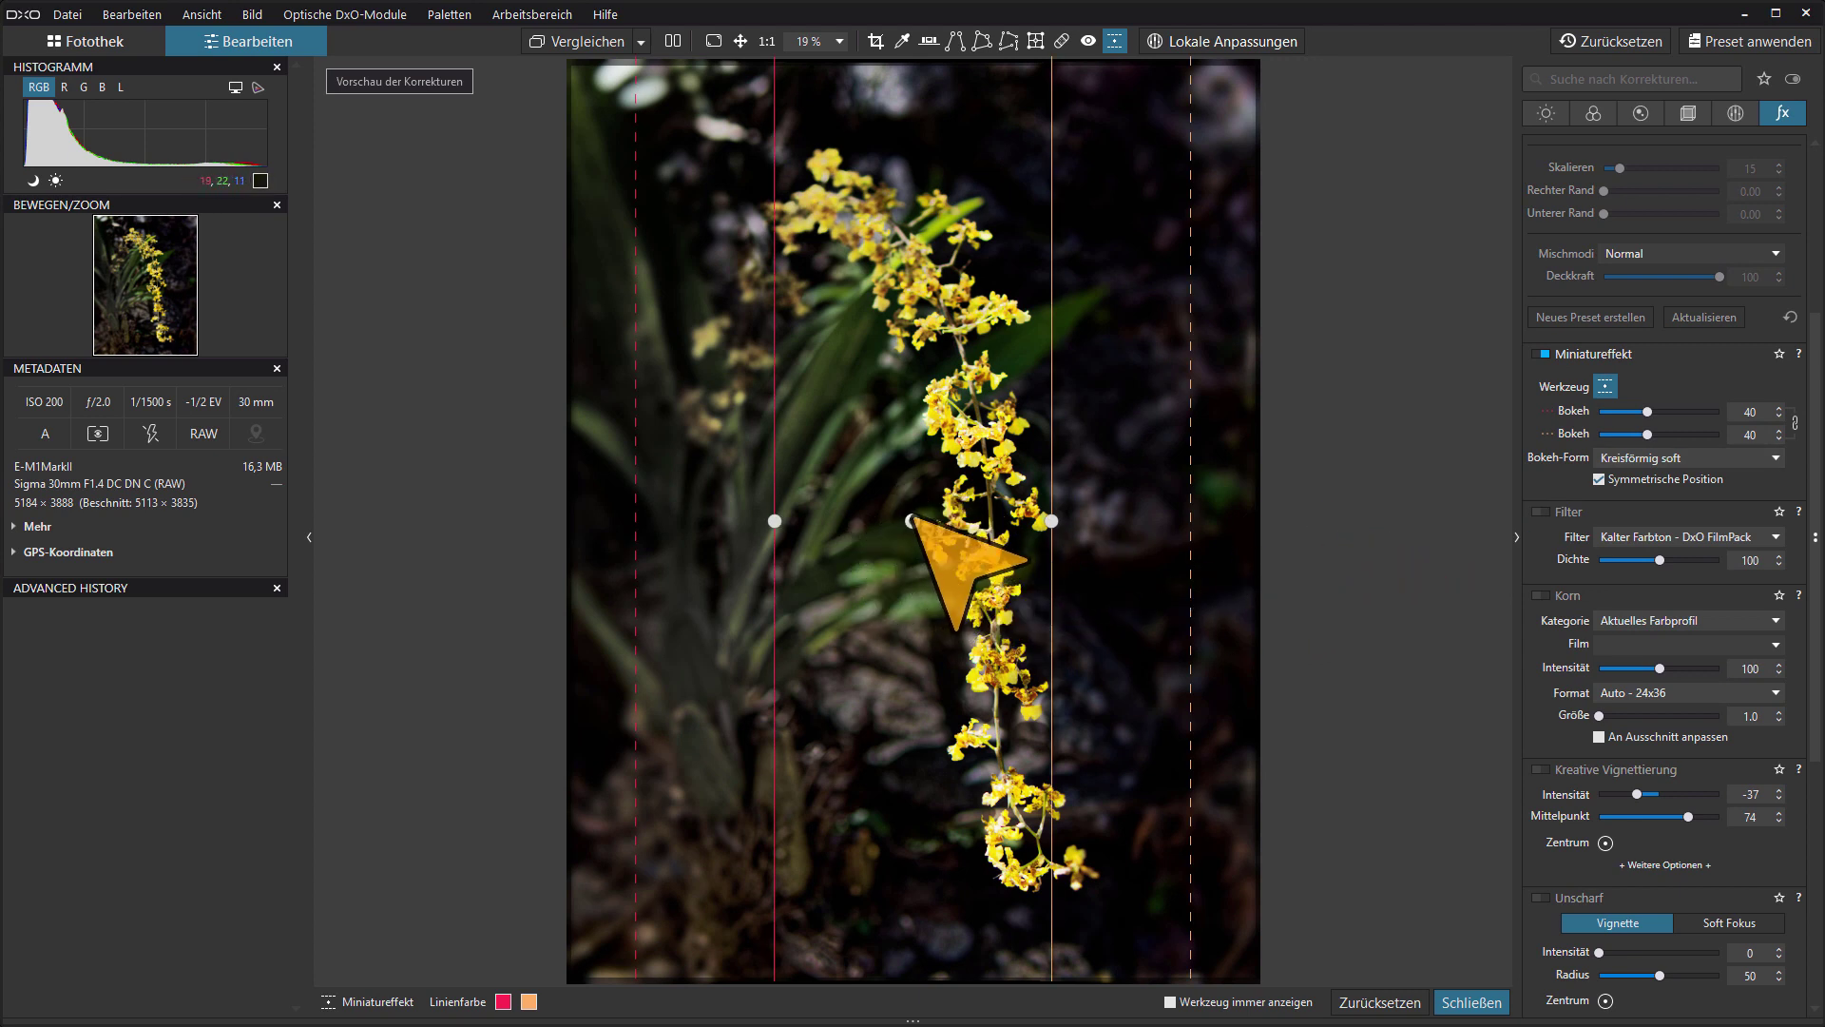
Centre, tilt and narrow the sharp band along the spike, unchecking Symmetrische Position to adjust each edge
mouse_move(913, 521)
left_mouse_down()
mouse_move(970, 522)
mouse_move(988, 474)
left_mouse_up()
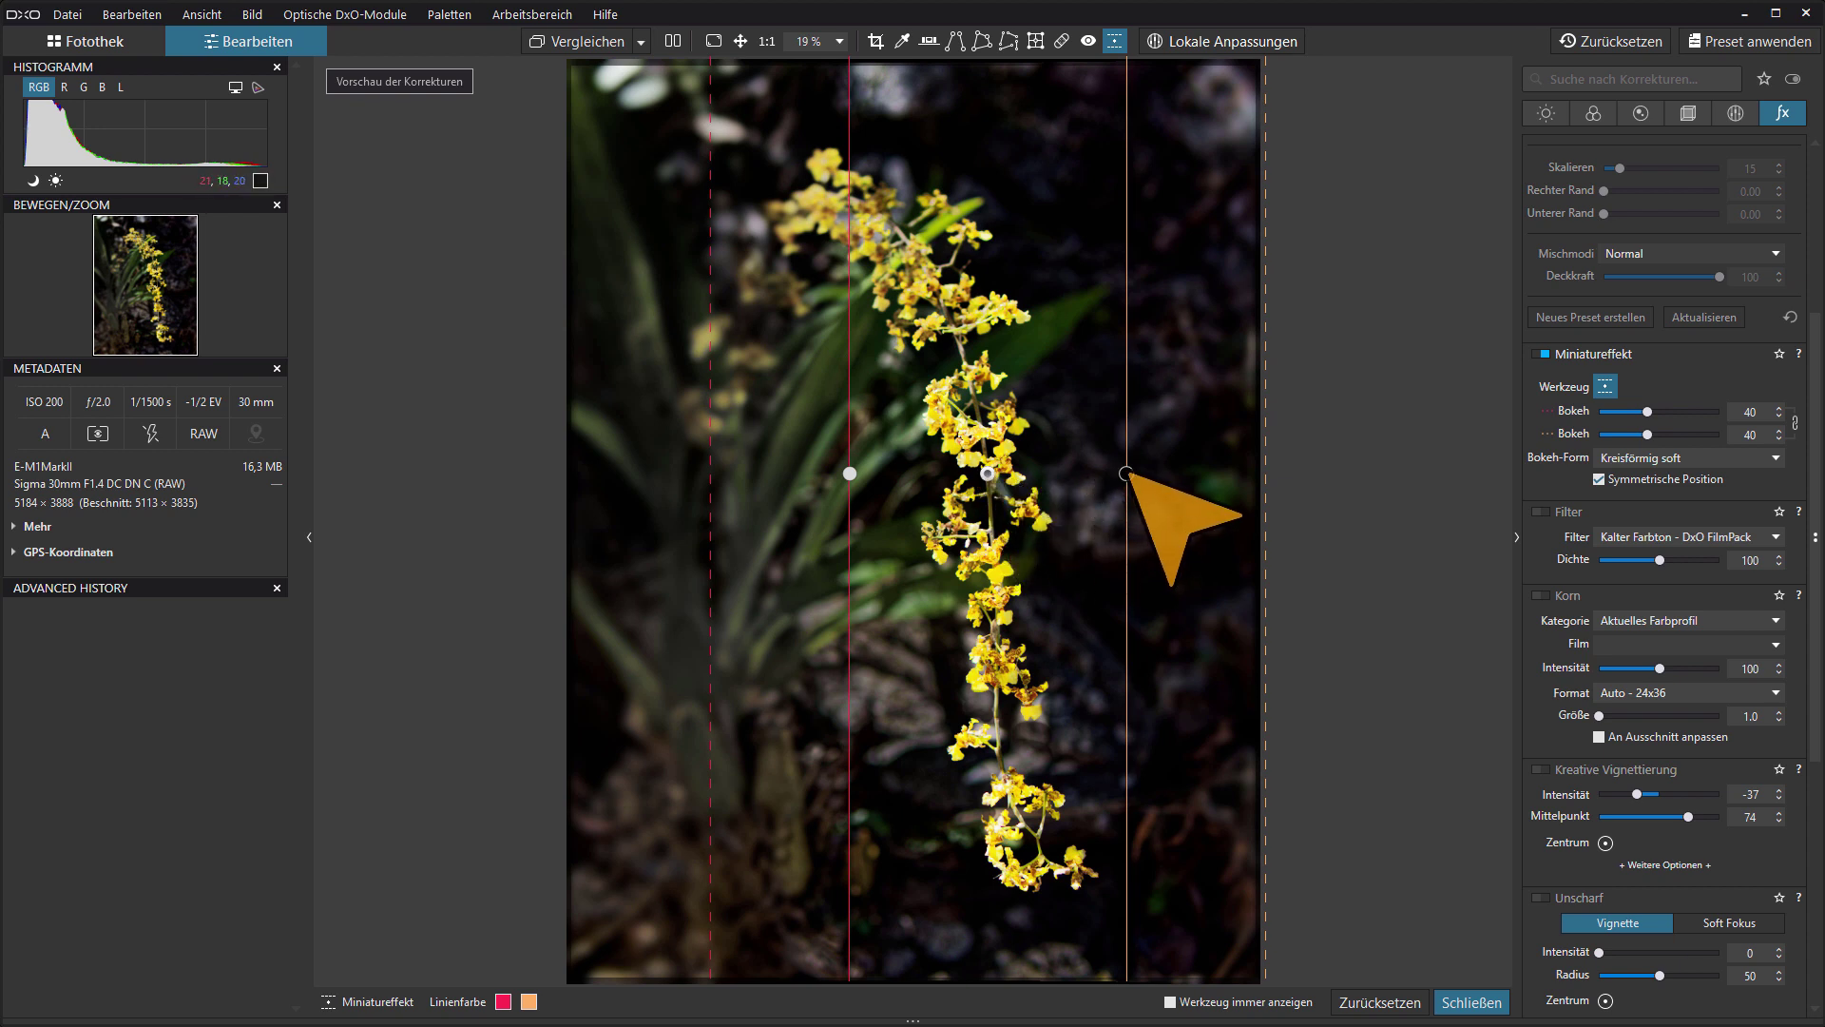
left_click_drag(1126, 474, 1118, 461)
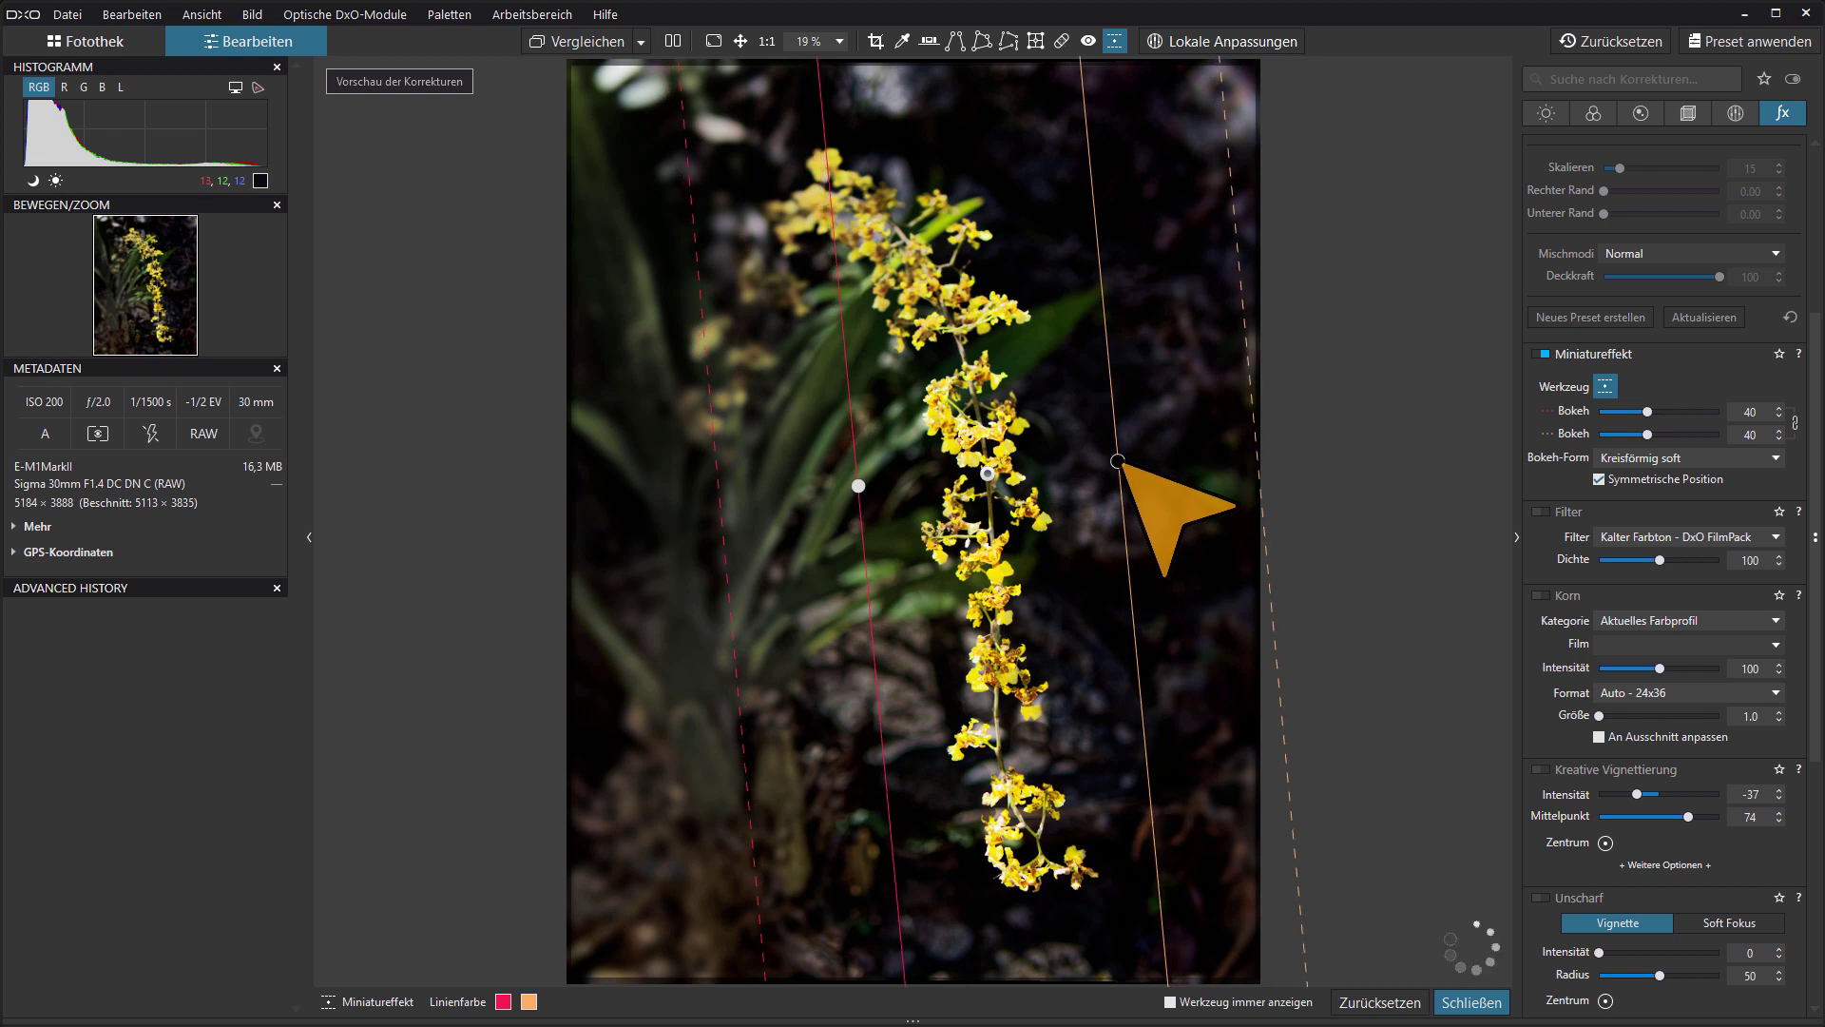
left_click_drag(1123, 464, 1081, 467)
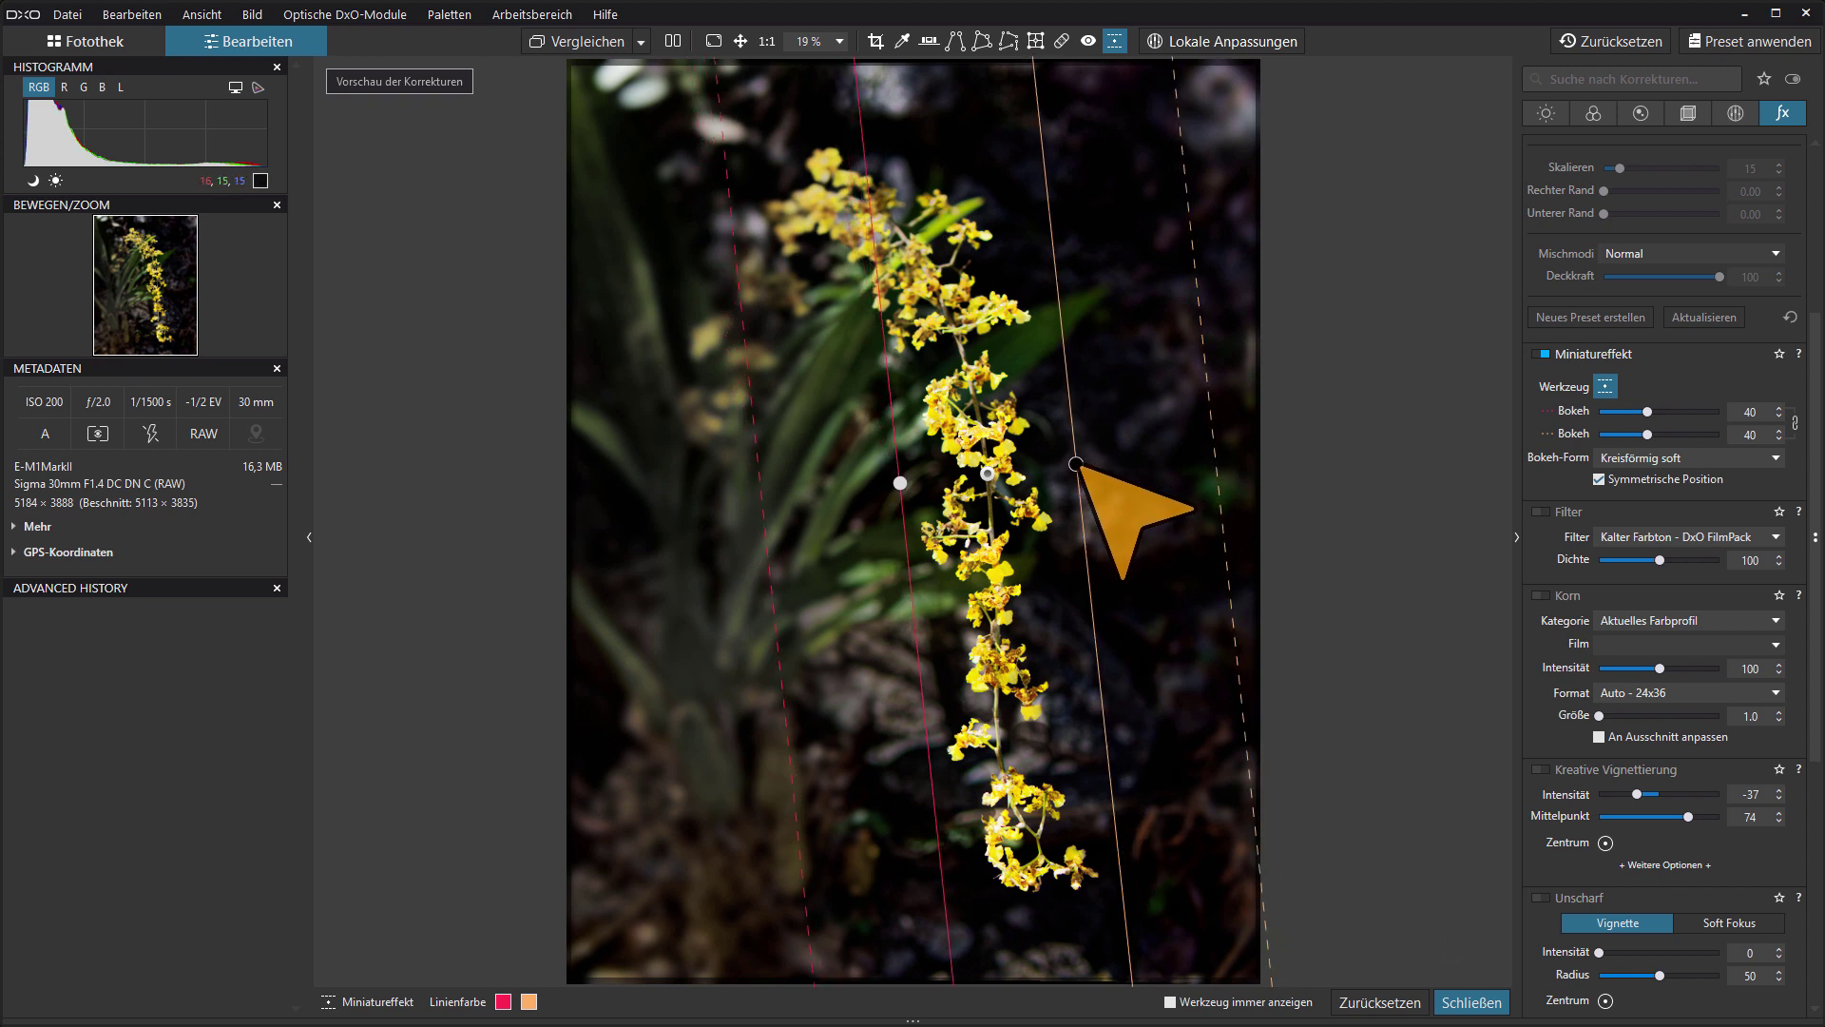
left_click(1599, 479)
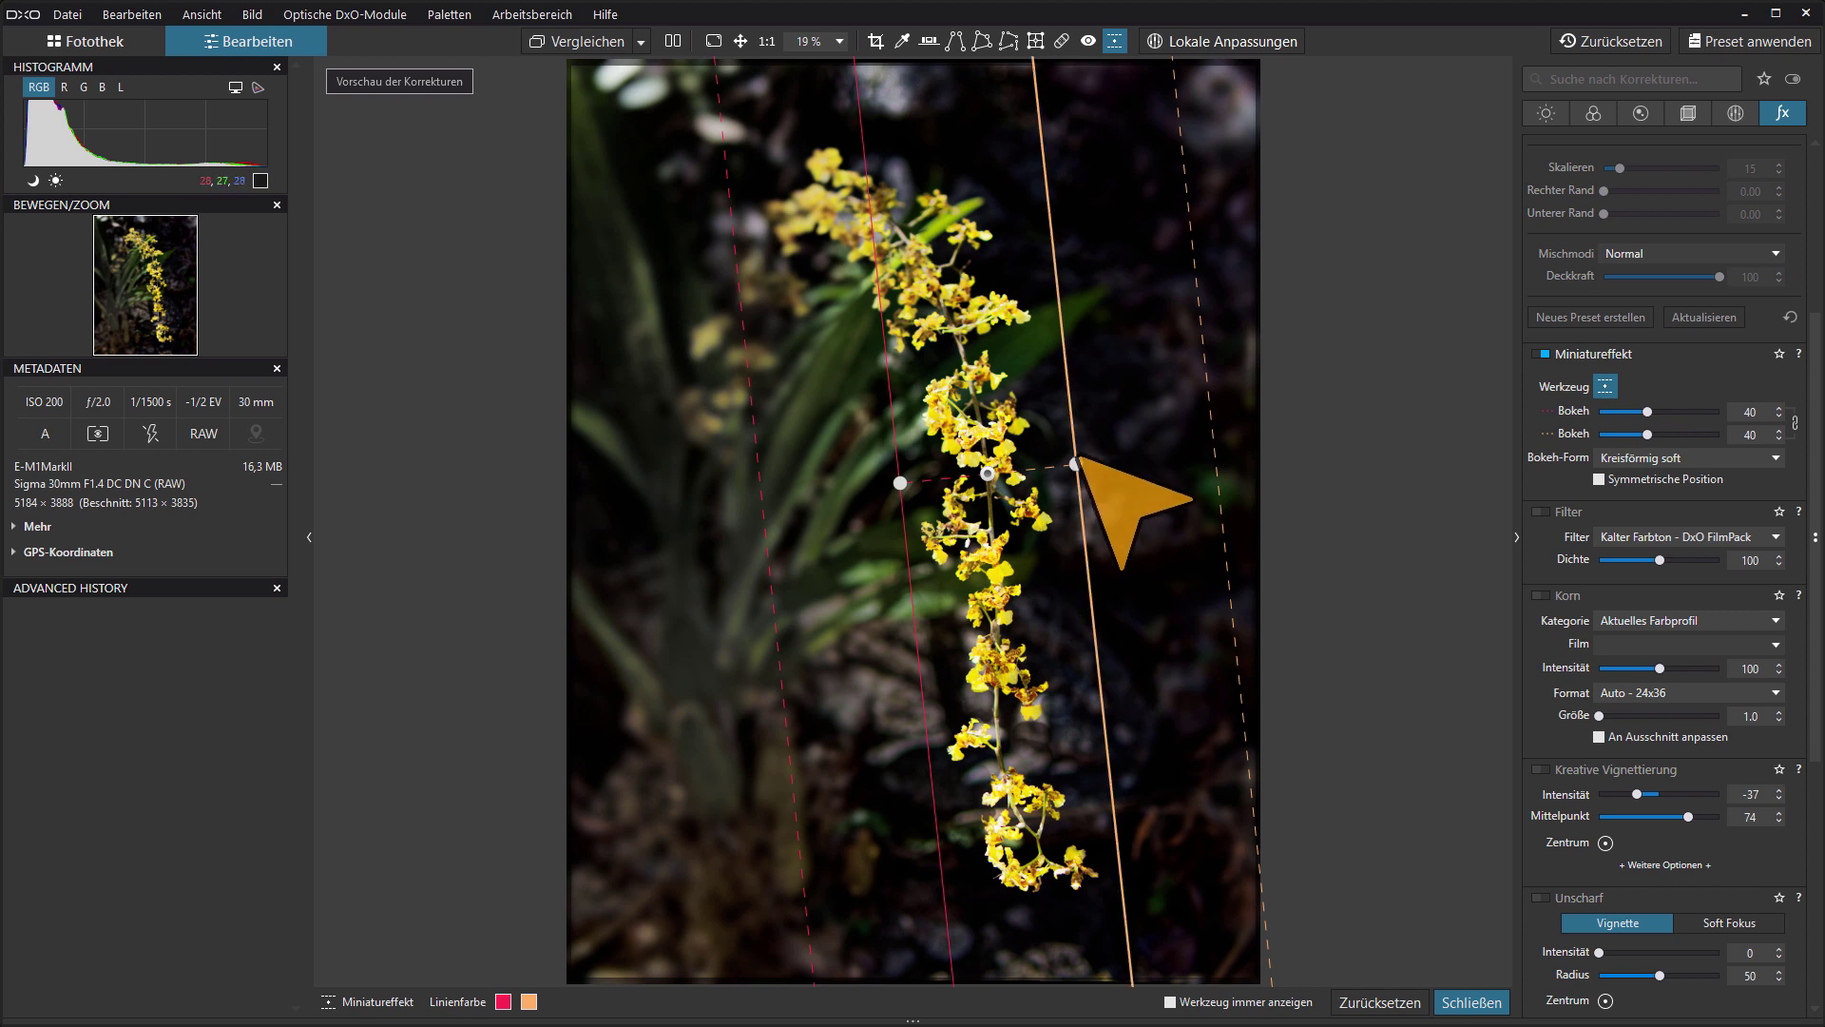
left_click_drag(1101, 460, 1060, 468)
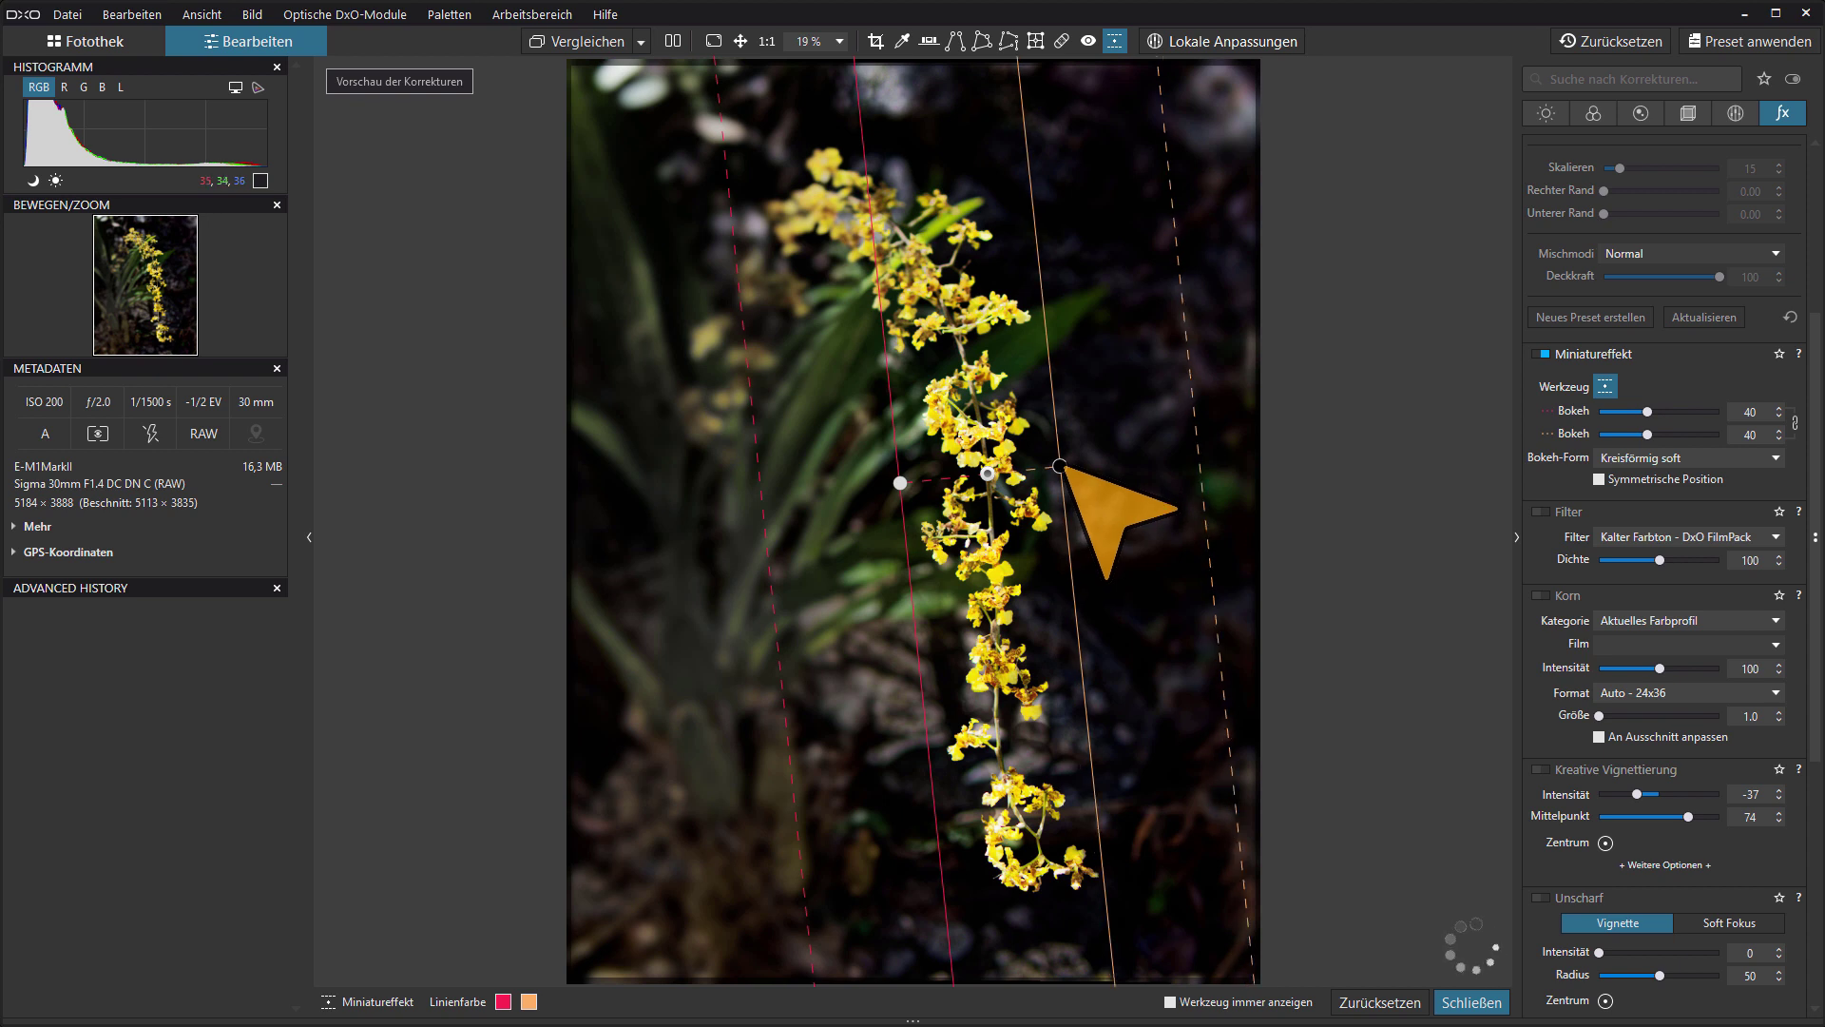
left_click_drag(1060, 468, 1059, 466)
left_click_drag(900, 483, 901, 488)
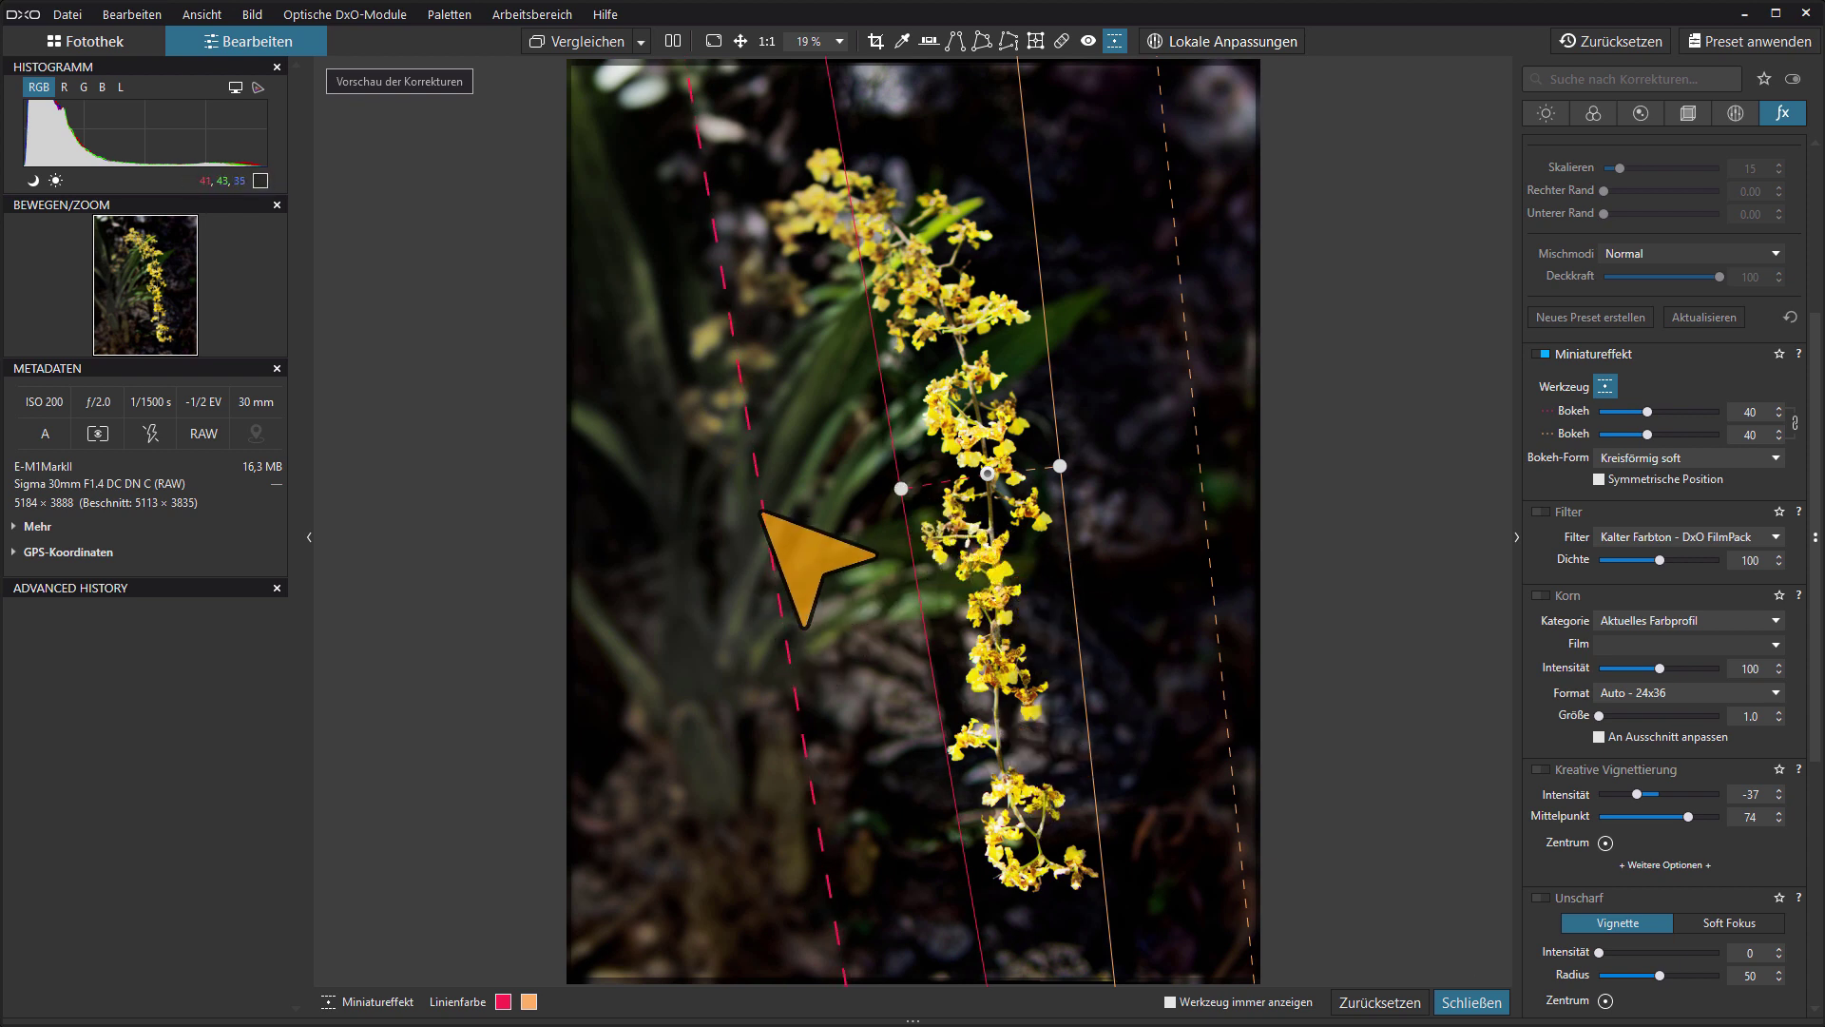
Tighten both blur transition zones and raise Bokeh to 50
left_click_drag(763, 510, 834, 502)
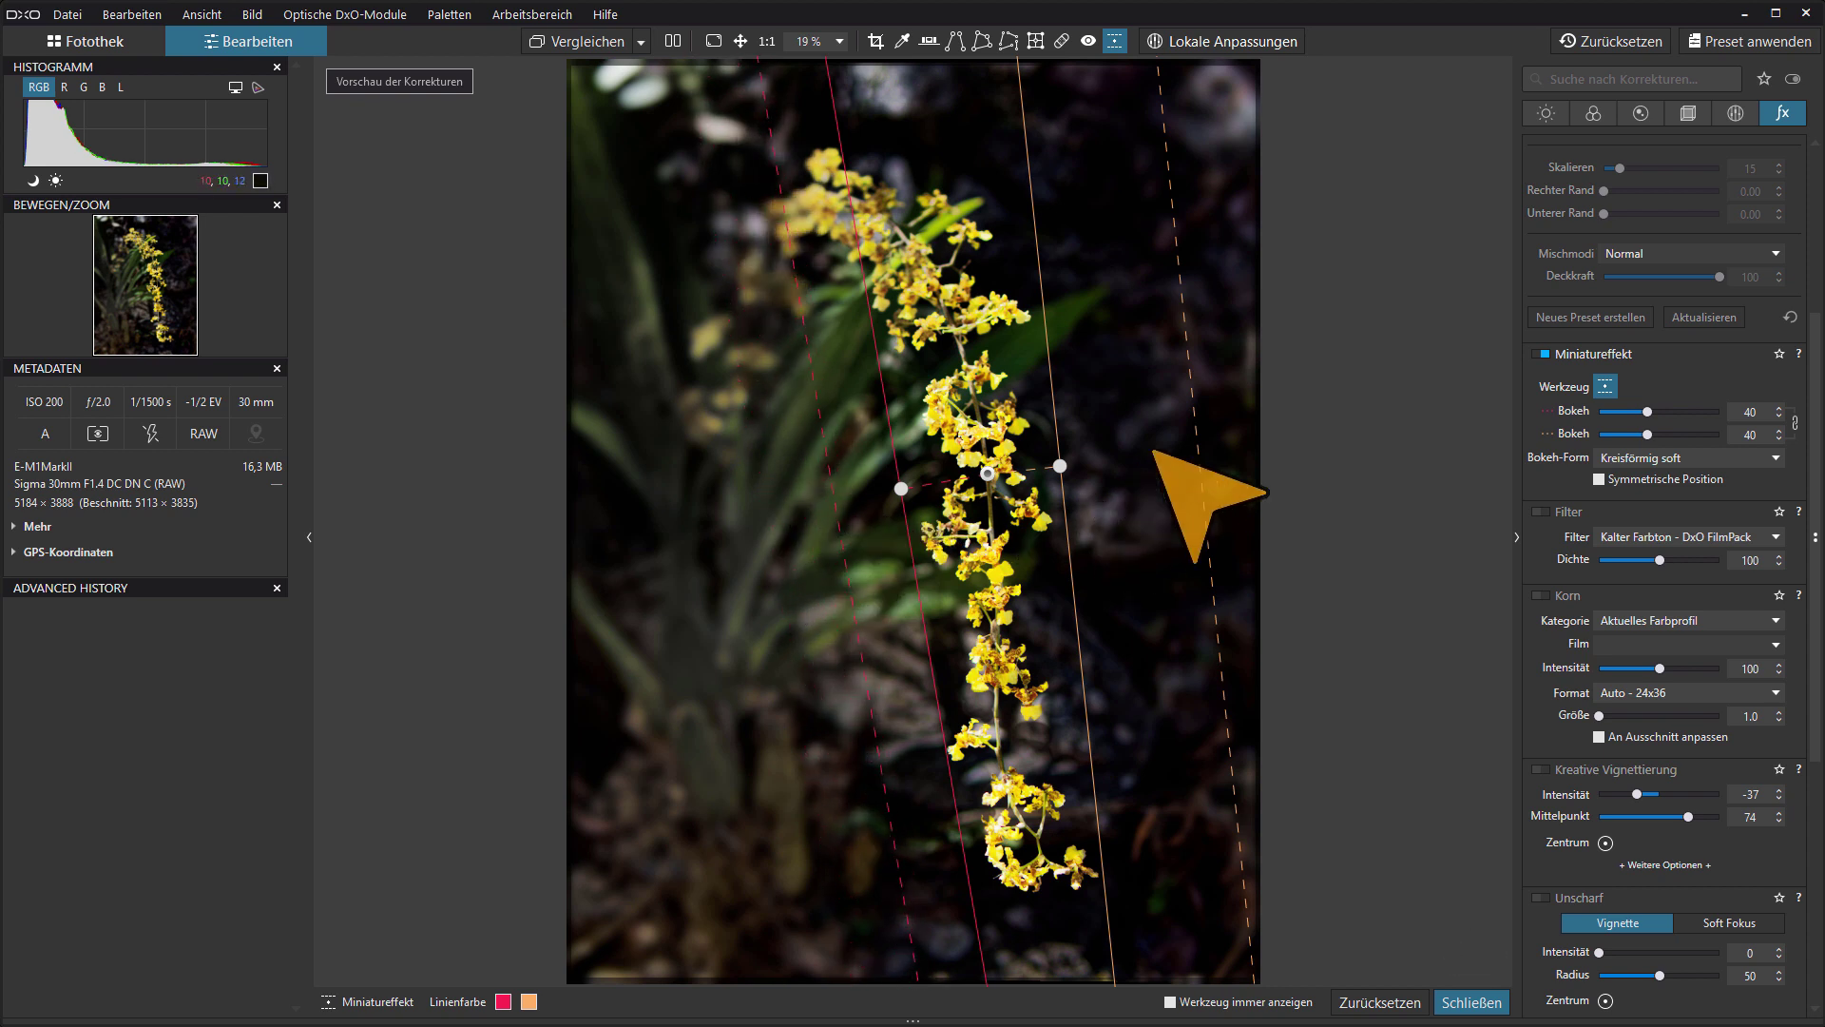
left_click_drag(1206, 481, 1128, 487)
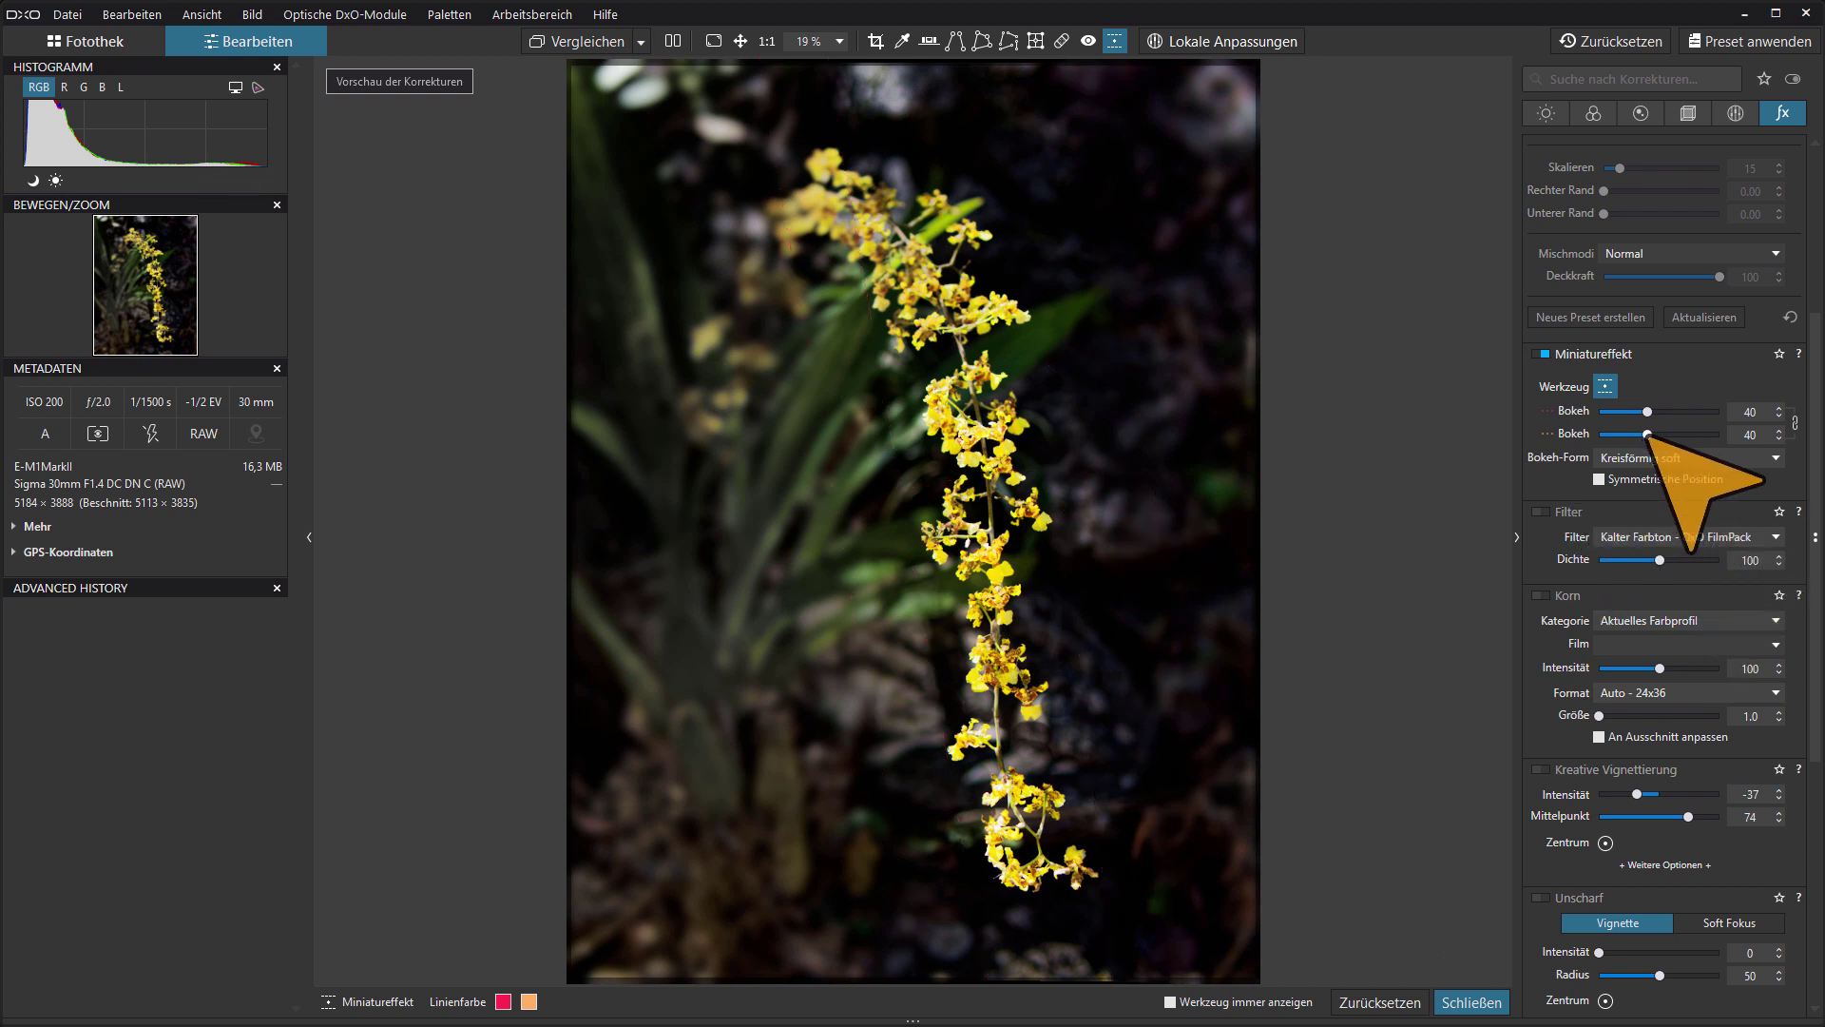
left_click_drag(1647, 433, 1659, 434)
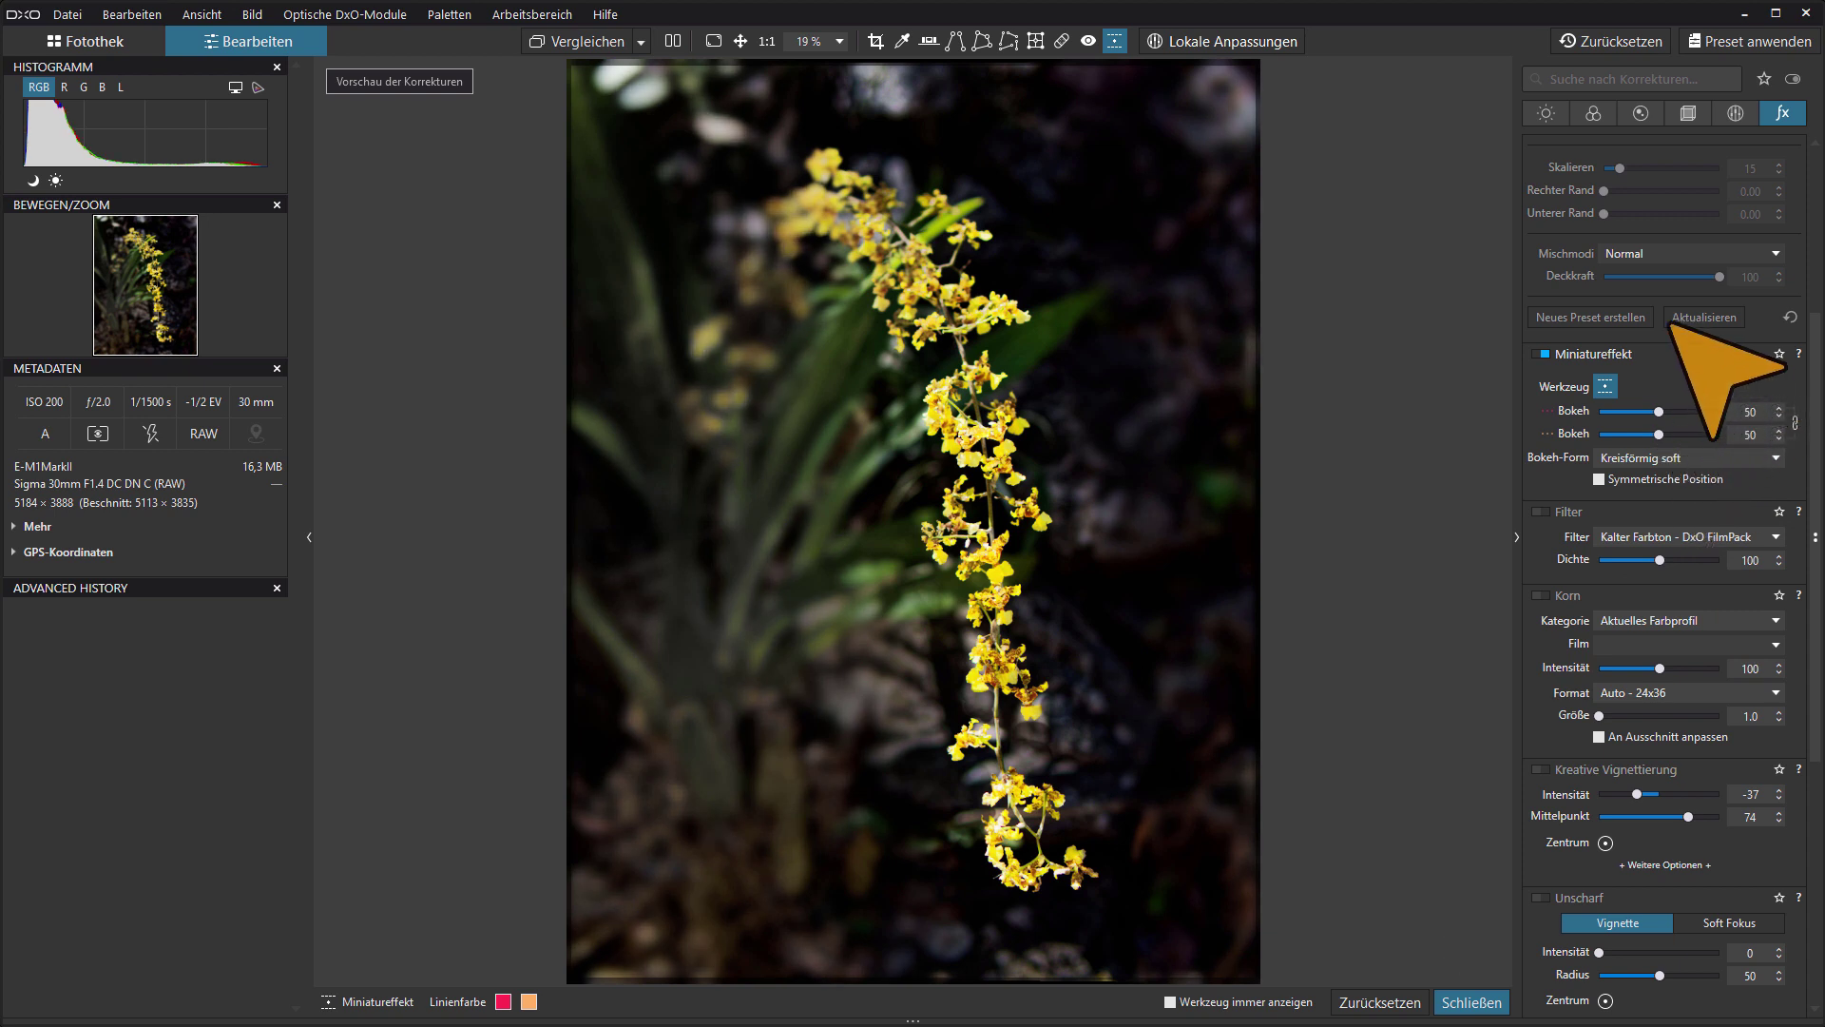
left_click(1606, 386)
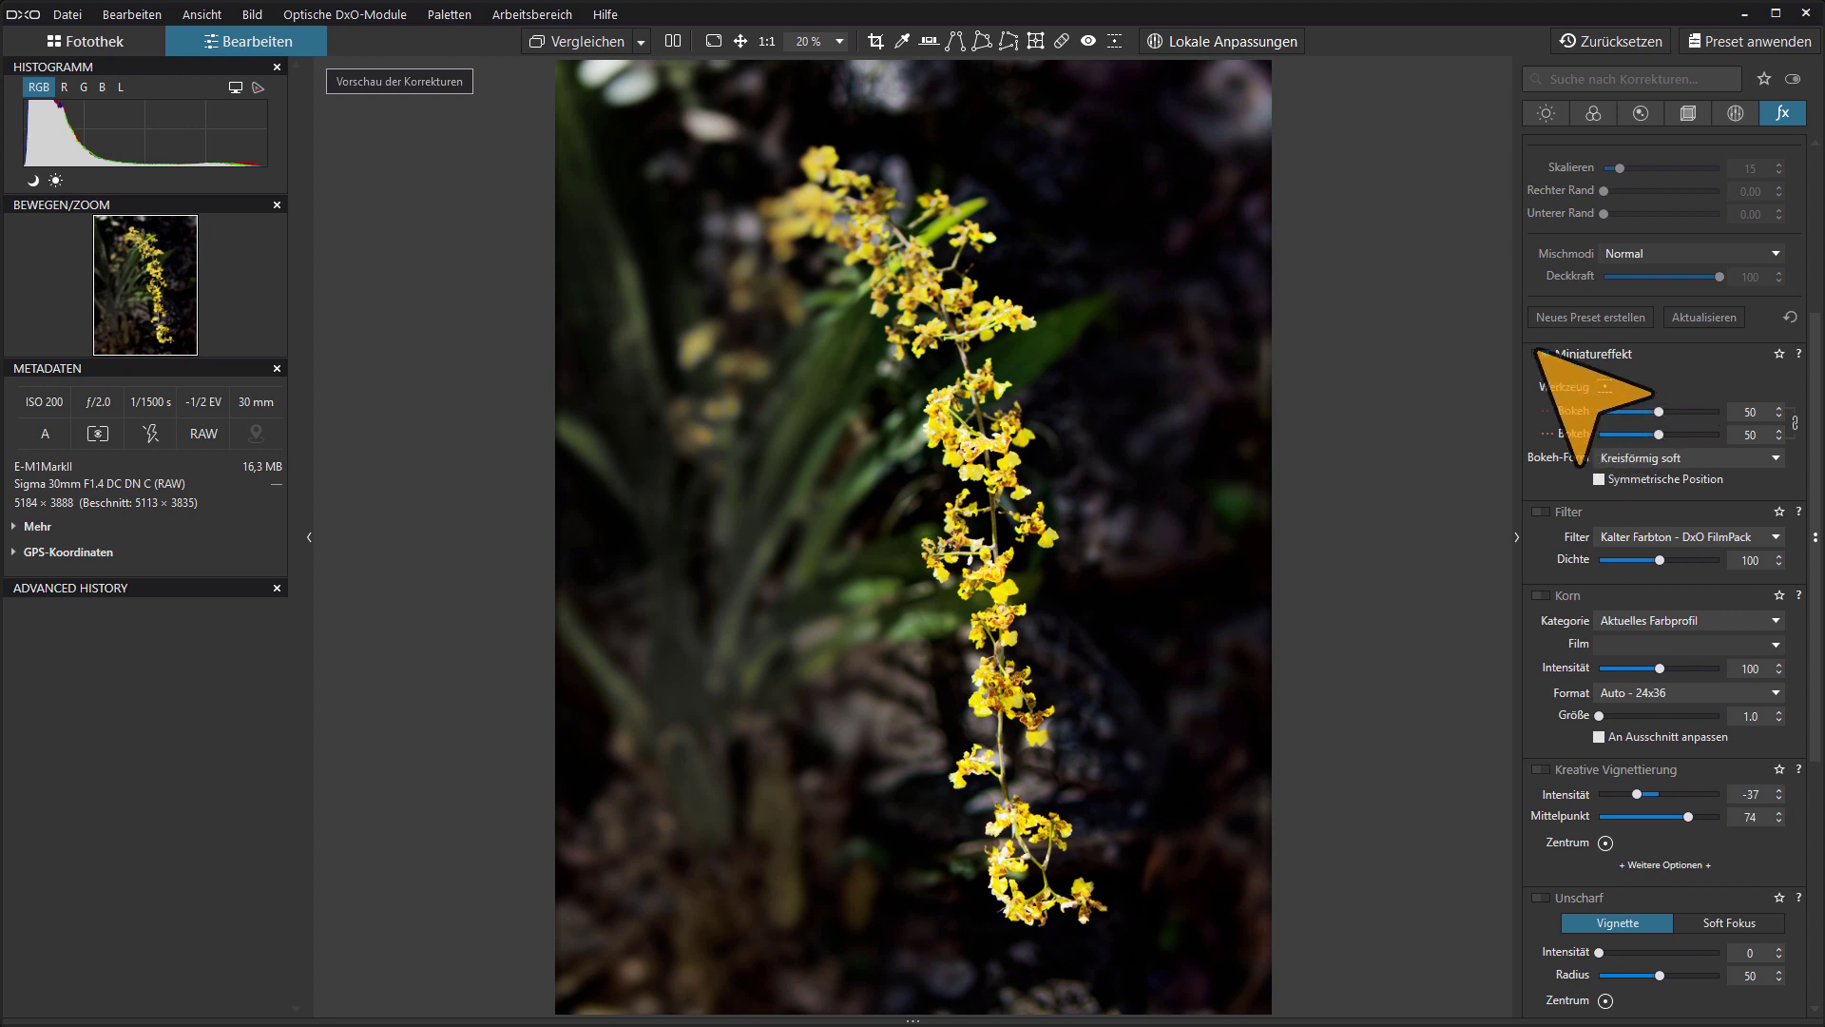
left_click(1538, 354)
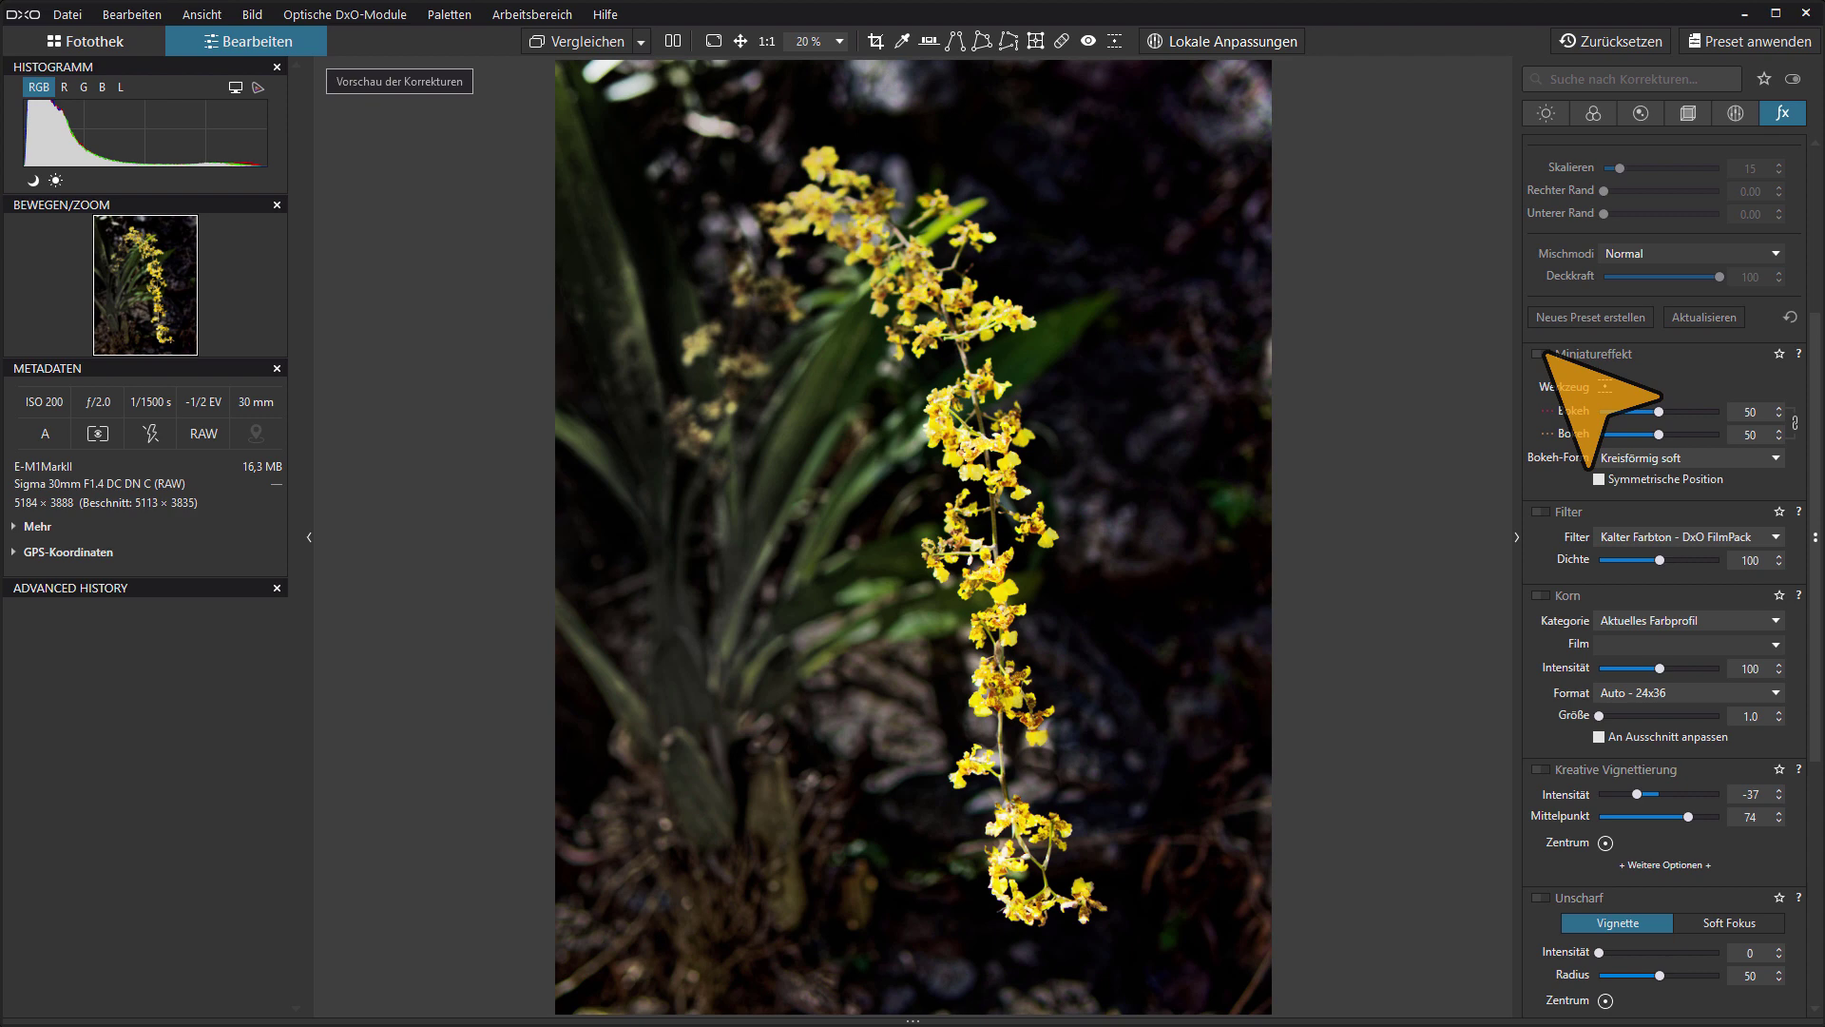
left_click(1539, 354)
scroll(1544, 354, "up", 3)
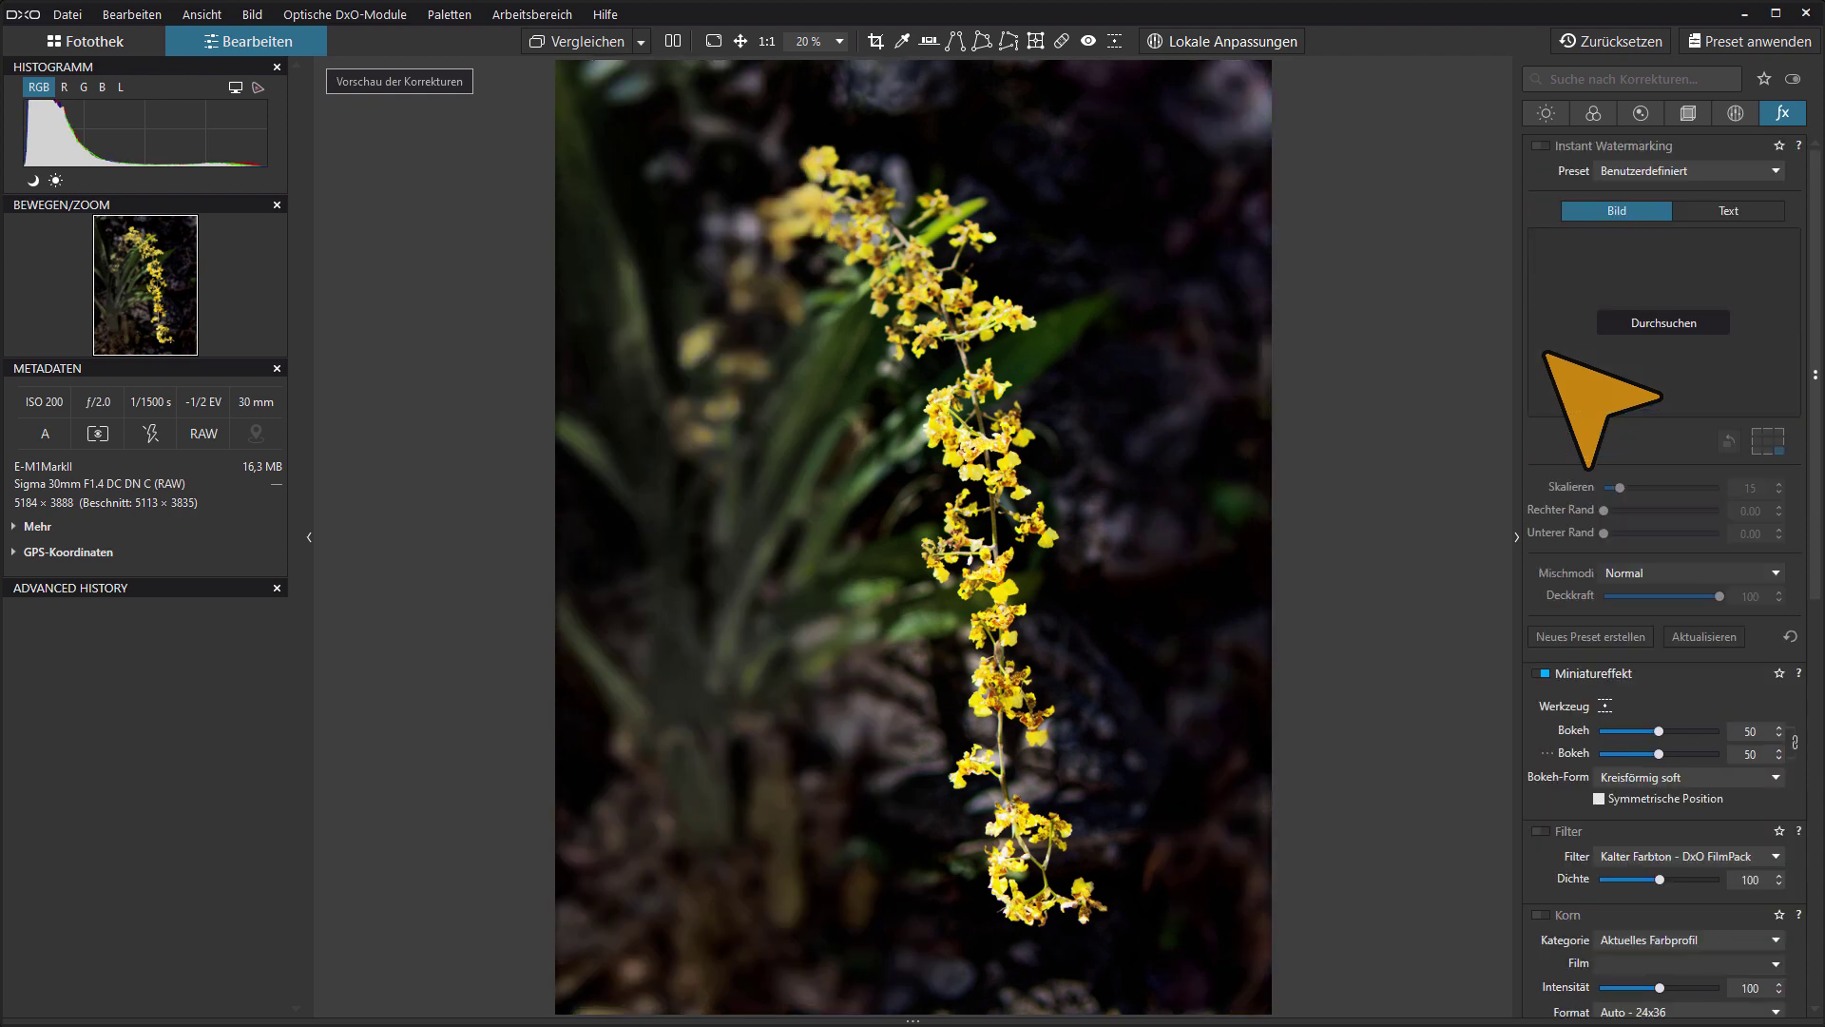